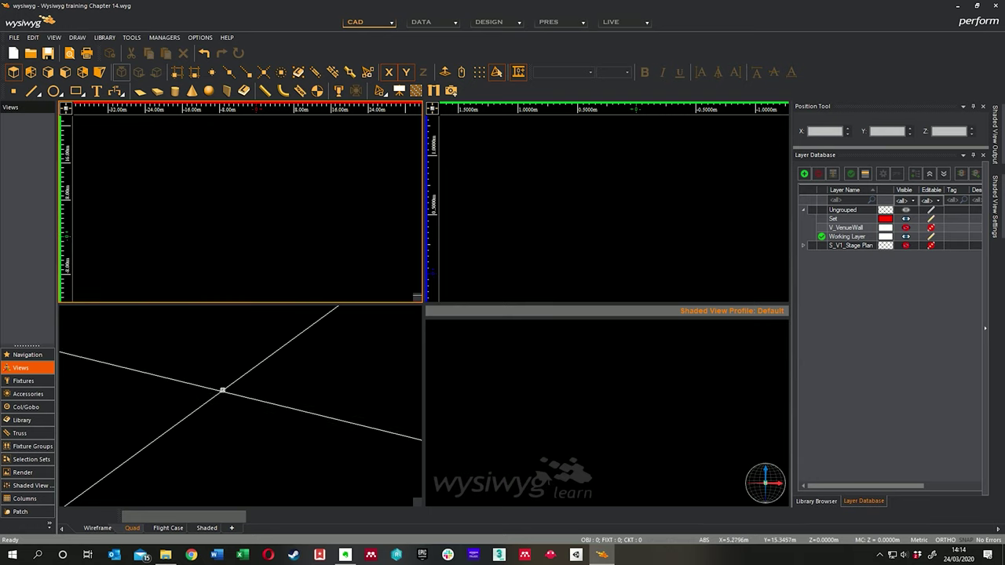
# Step: Turn the empty lower-left viewport into a front view
pyautogui.press('p')
pyautogui.moveTo(527, 215); pyautogui.dragTo(534, 204)
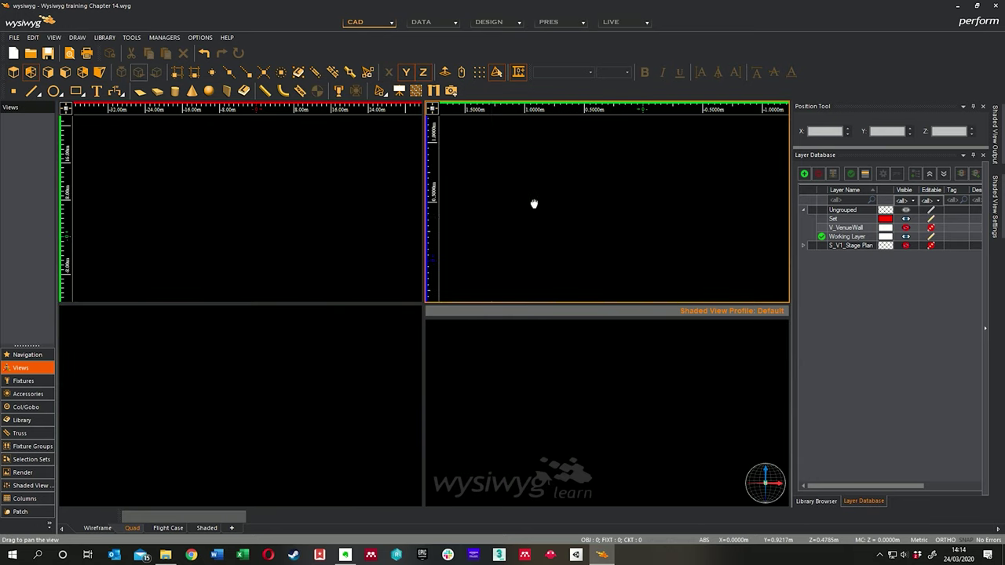
pyautogui.moveTo(306, 212); pyautogui.dragTo(309, 212)
pyautogui.click(236, 391)
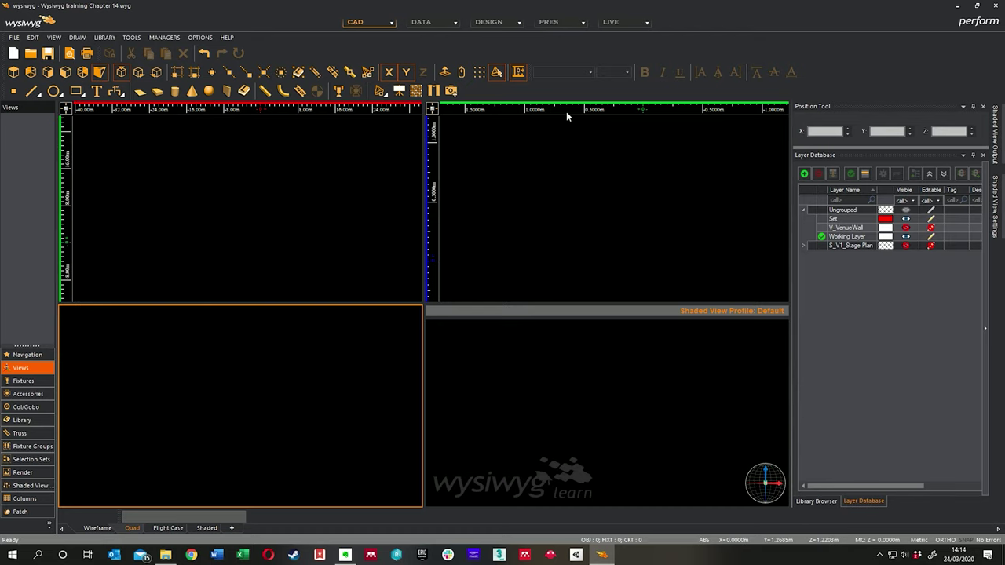
pyautogui.click(29, 73)
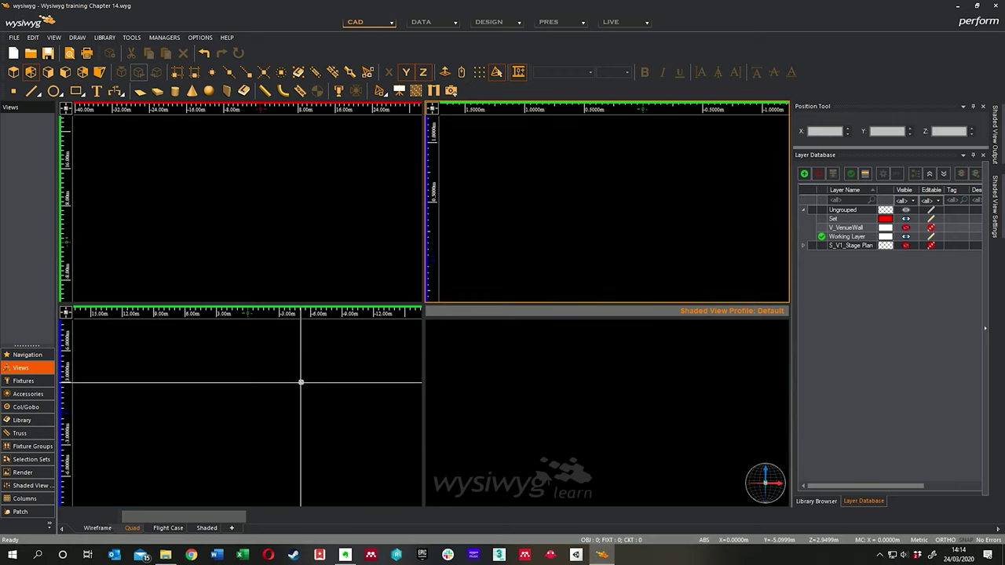
pyautogui.click(65, 72)
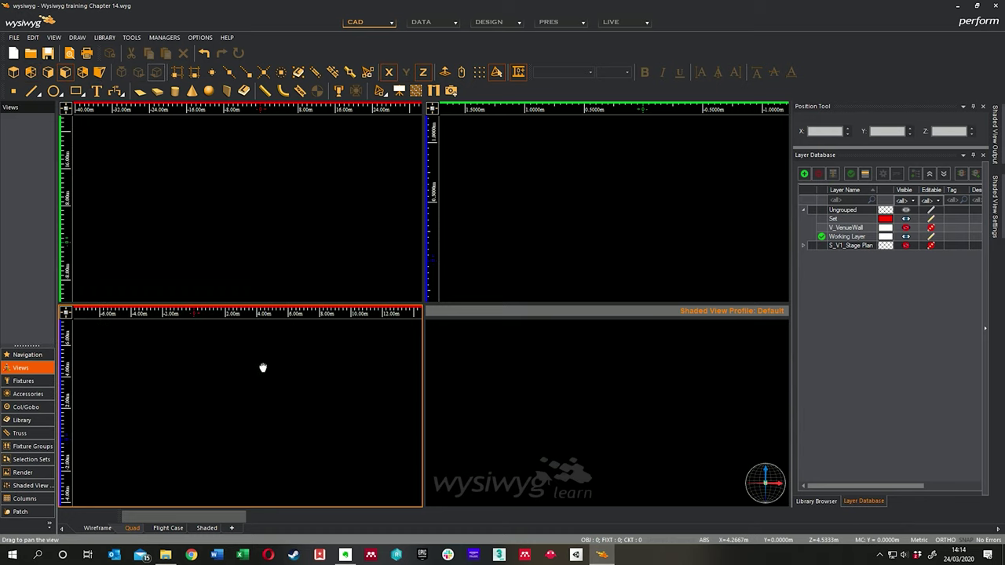
# Step: Orbit the shaded view's camera to a new angle
pyautogui.click(545, 193)
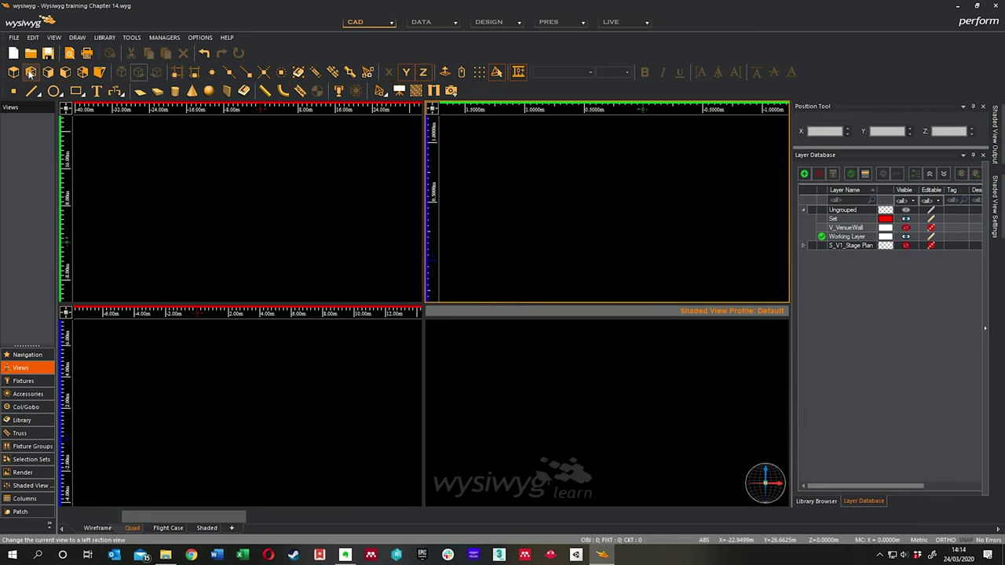
pyautogui.click(212, 166)
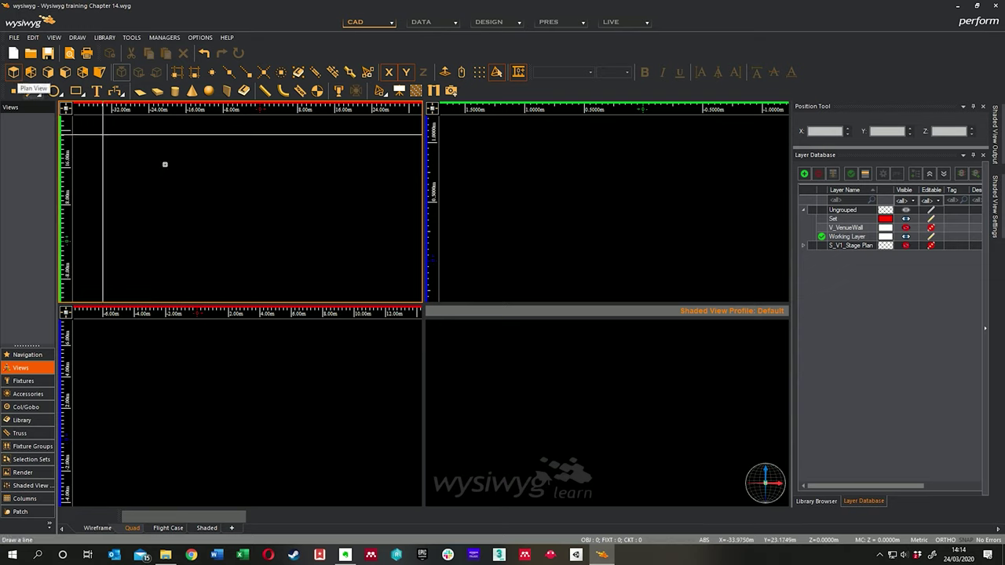
pyautogui.moveTo(578, 398)
pyautogui.mouseDown()
pyautogui.moveTo(549, 387)
pyautogui.moveTo(556, 397)
pyautogui.moveTo(512, 360)
pyautogui.moveTo(541, 338)
pyautogui.moveTo(594, 363)
pyautogui.moveTo(500, 366)
pyautogui.moveTo(511, 395)
pyautogui.moveTo(521, 350)
pyautogui.moveTo(540, 366)
pyautogui.moveTo(508, 365)
pyautogui.moveTo(506, 375)
pyautogui.moveTo(520, 377)
pyautogui.mouseUp()
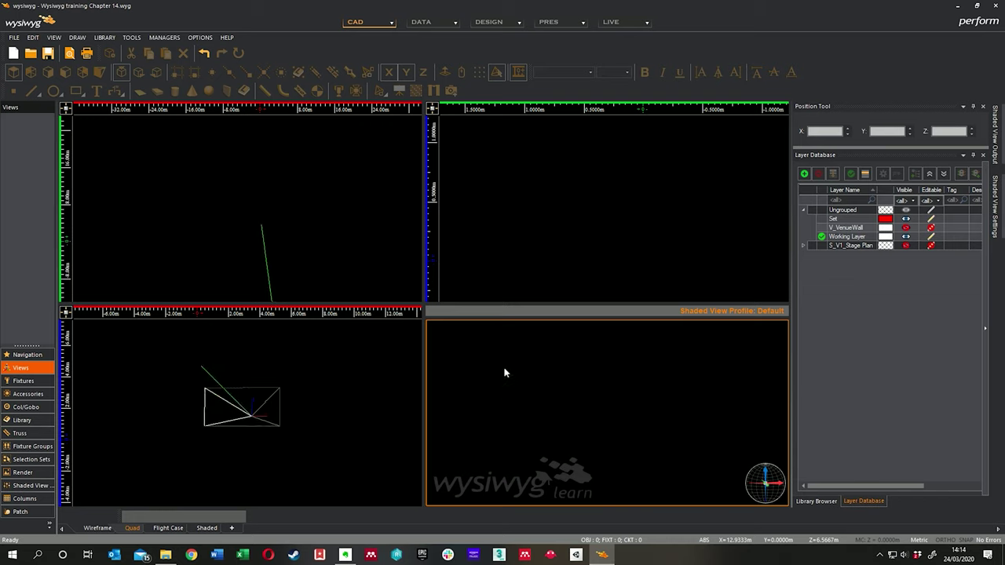
pyautogui.moveTo(523, 402); pyautogui.dragTo(532, 402)
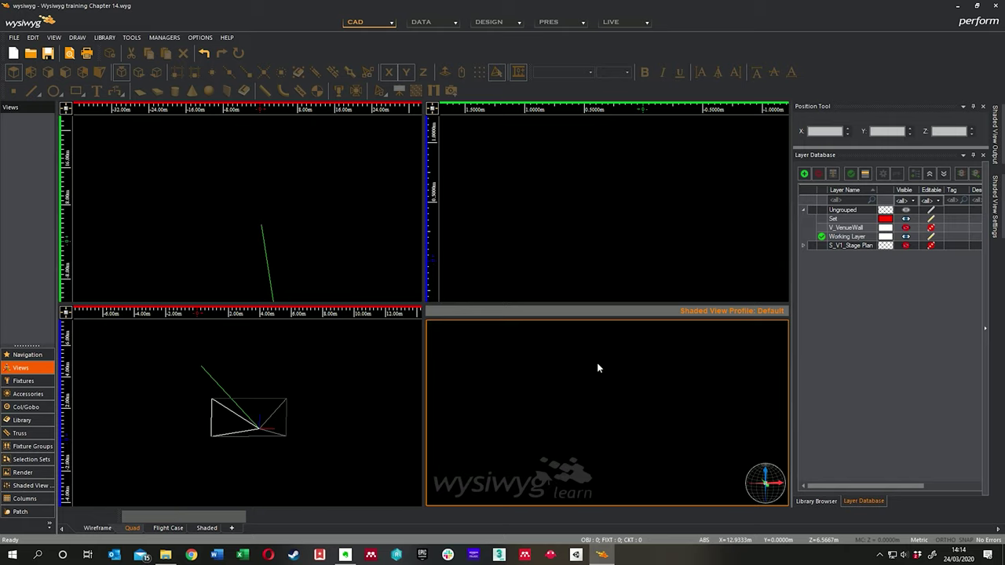
# Step: Set the shaded view's Simulation background colour to dark blue in View Options
pyautogui.rightClick(519, 369)
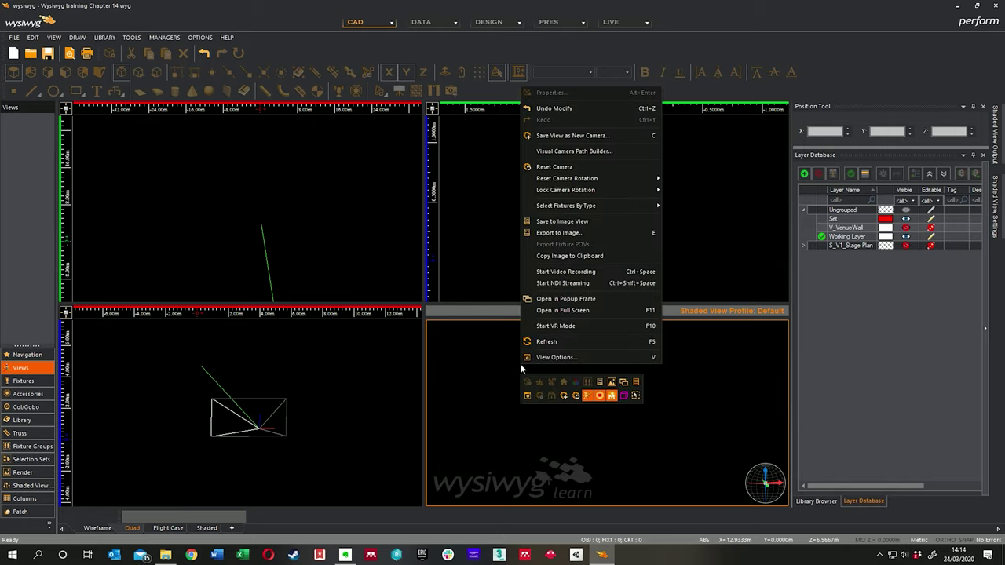
pyautogui.click(559, 357)
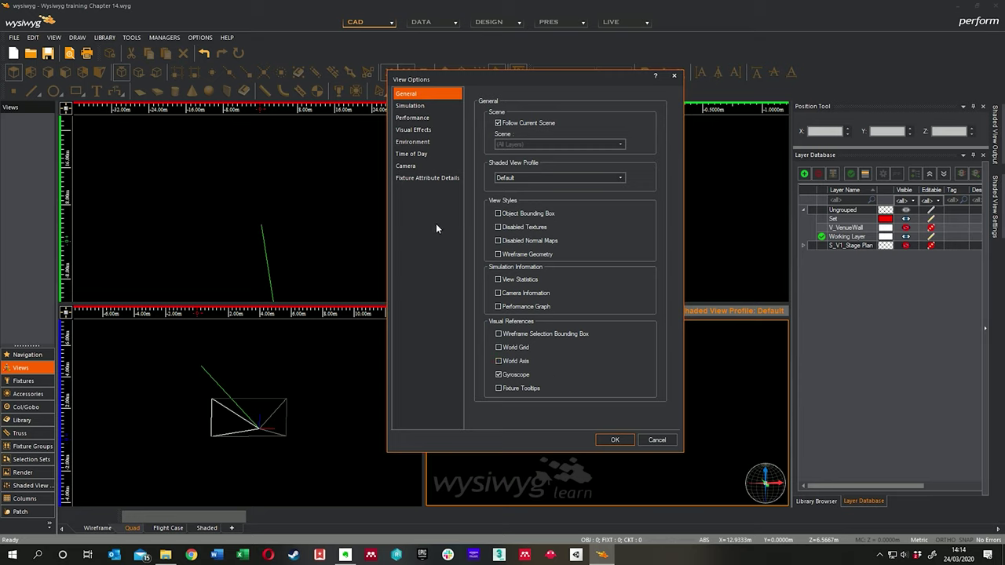
pyautogui.click(420, 107)
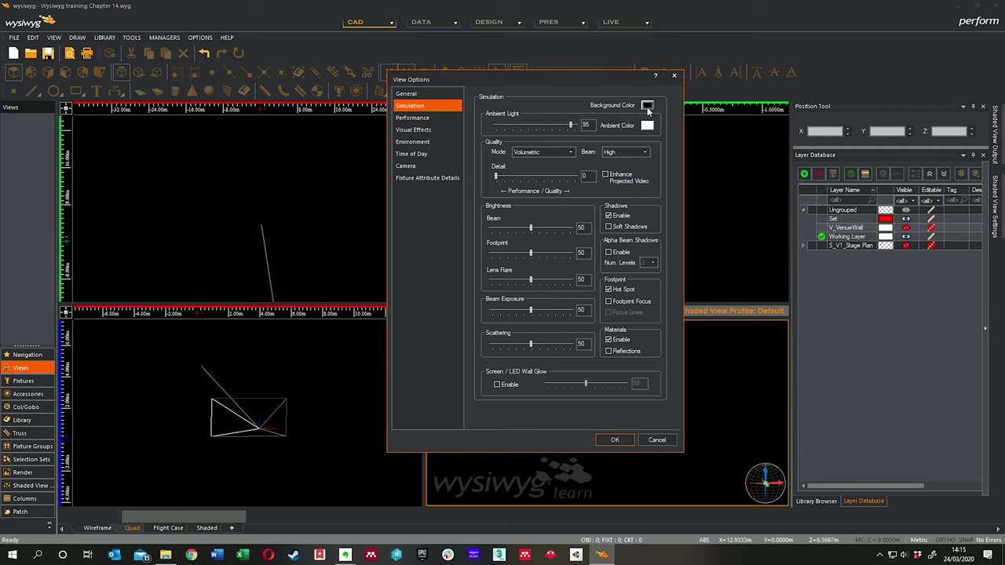
pyautogui.click(646, 107)
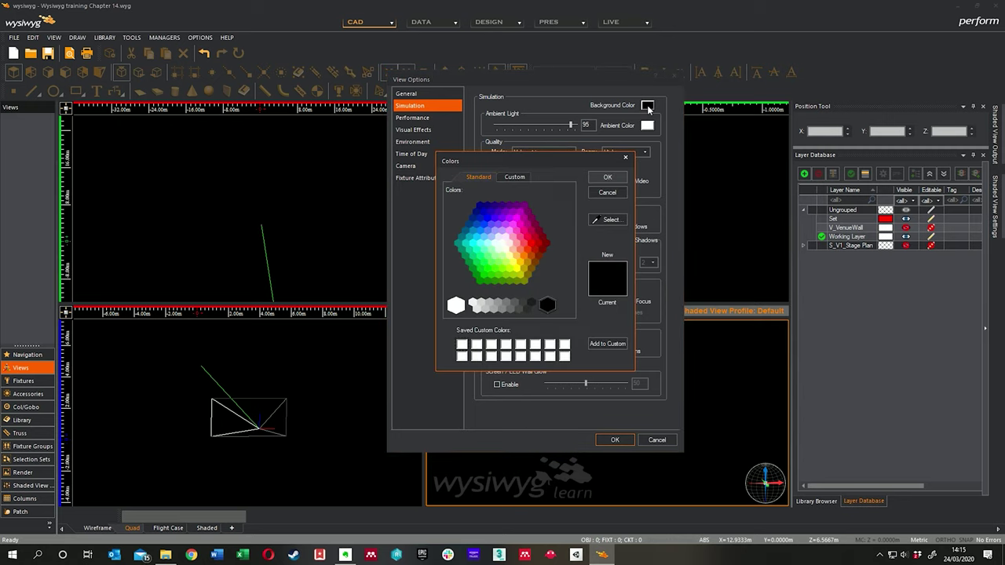
pyautogui.click(480, 205)
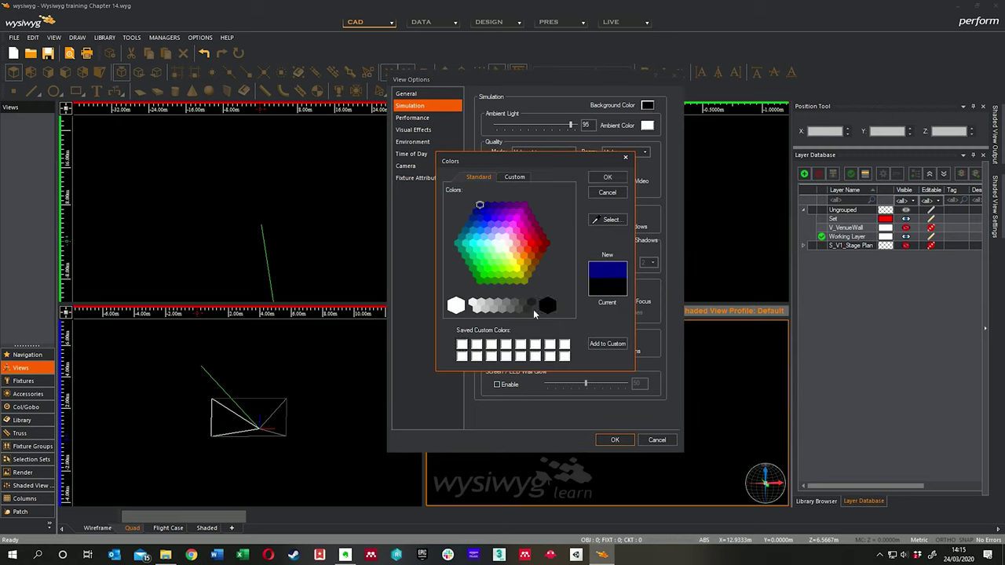
pyautogui.click(518, 307)
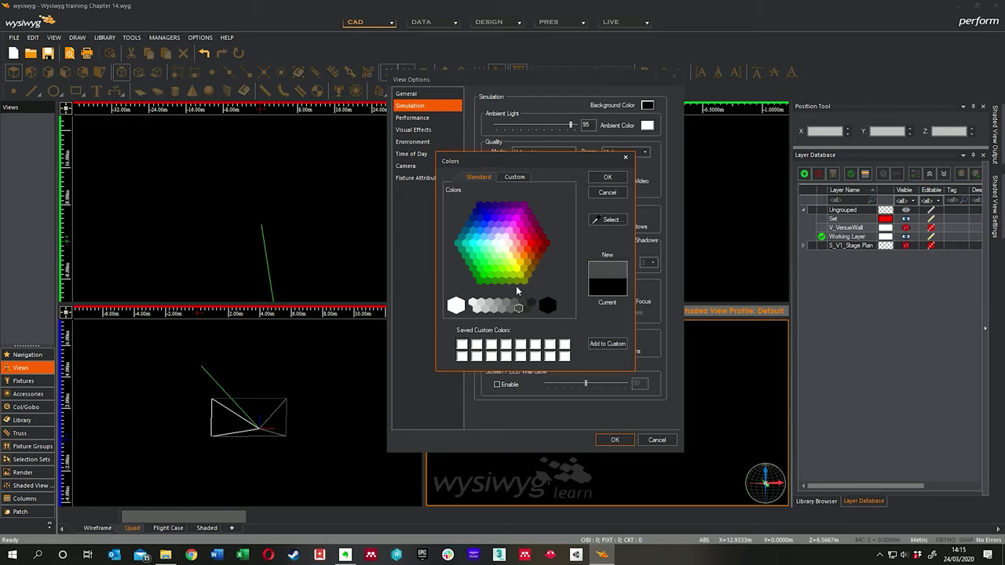
pyautogui.click(480, 205)
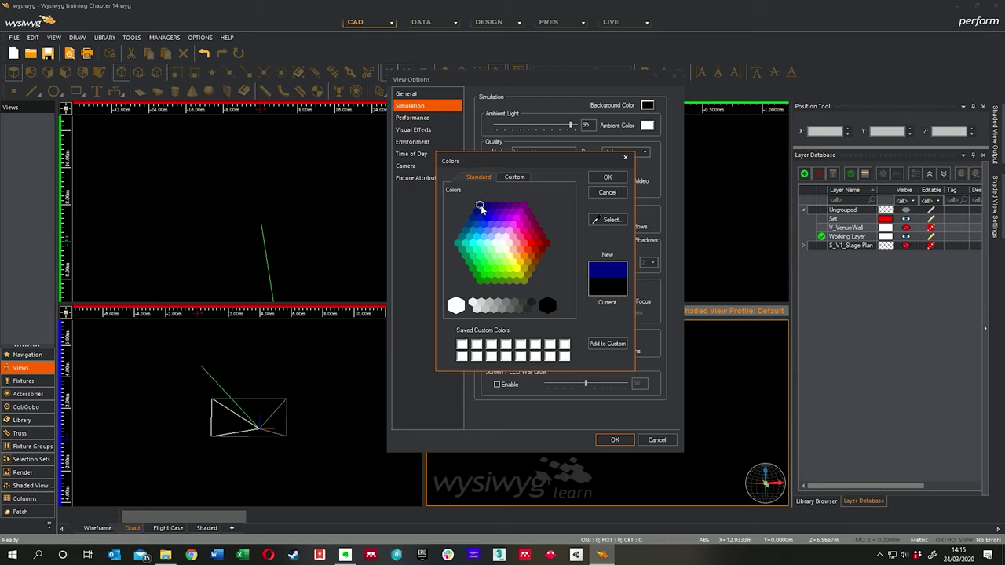
pyautogui.click(609, 178)
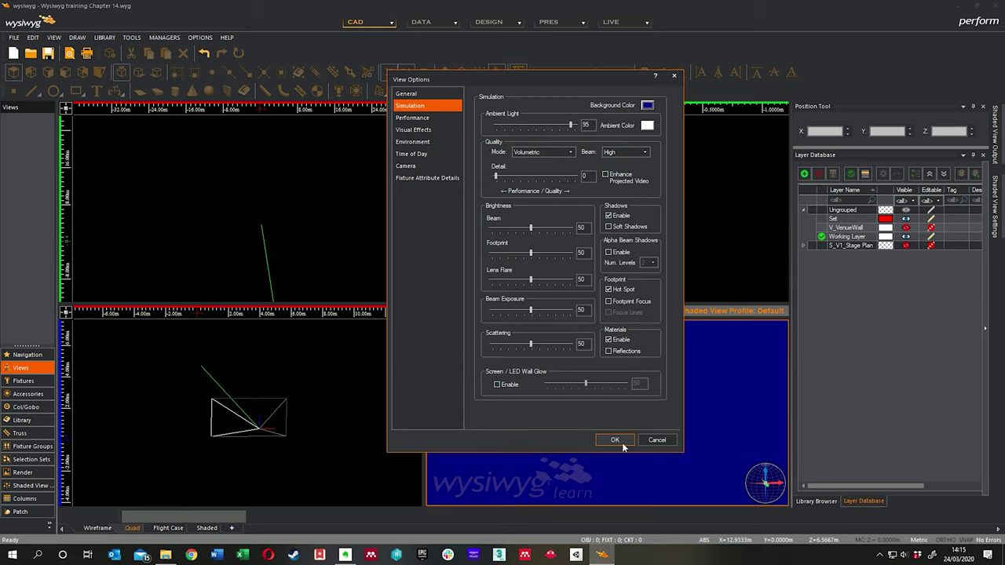
pyautogui.click(621, 441)
pyautogui.moveTo(609, 402)
pyautogui.mouseDown()
pyautogui.moveTo(568, 372)
pyautogui.moveTo(586, 395)
pyautogui.moveTo(593, 373)
pyautogui.mouseUp()
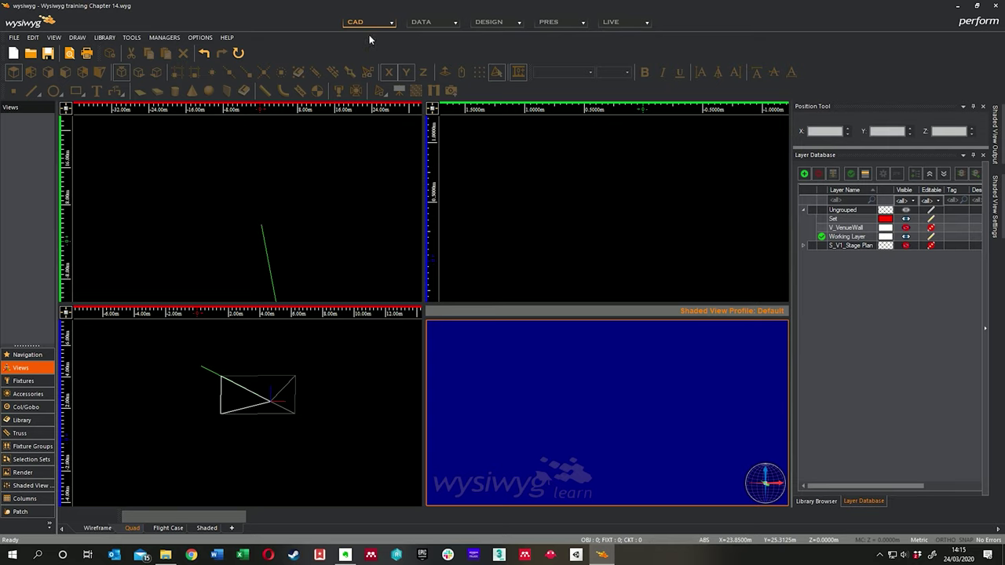
# Step: Check the CAD/DATA/DESIGN mode tabs, then bring up the Truss library with Insert Truss
pyautogui.click(452, 22)
pyautogui.moveTo(378, 25)
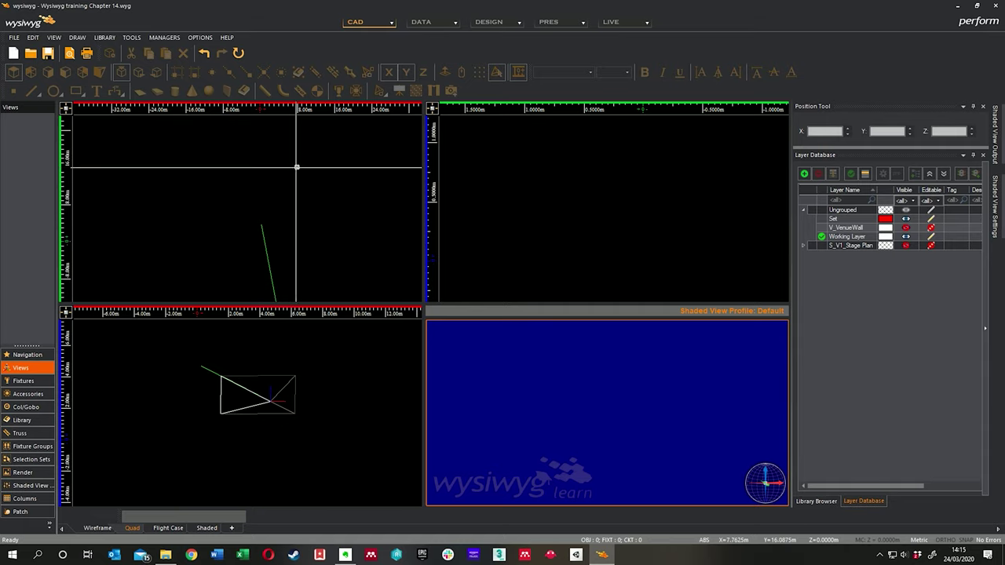
pyautogui.moveTo(278, 190)
pyautogui.mouseDown(button='middle')
pyautogui.moveTo(269, 197)
pyautogui.moveTo(277, 199)
pyautogui.moveTo(264, 180)
pyautogui.mouseUp(button='middle')
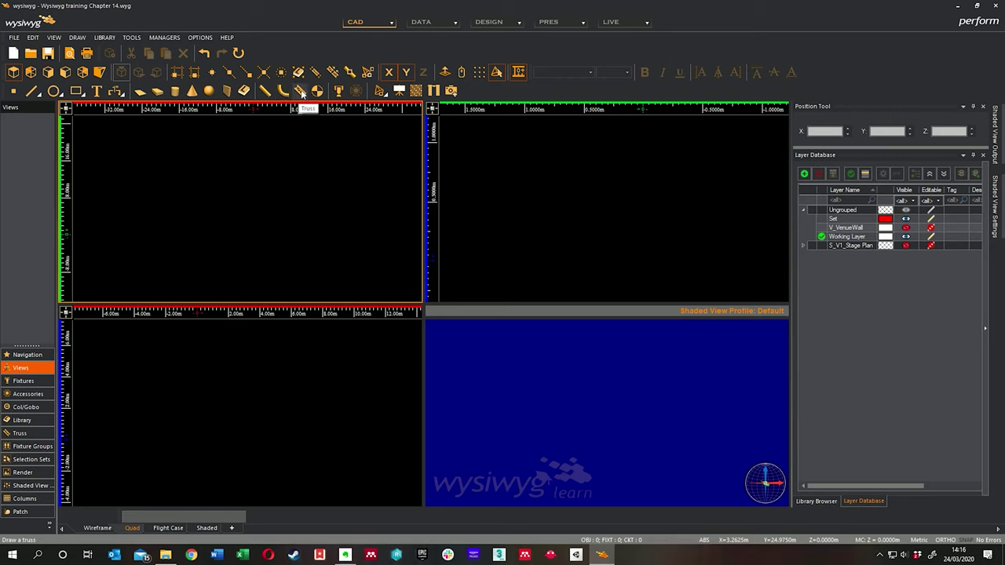
pyautogui.click(299, 90)
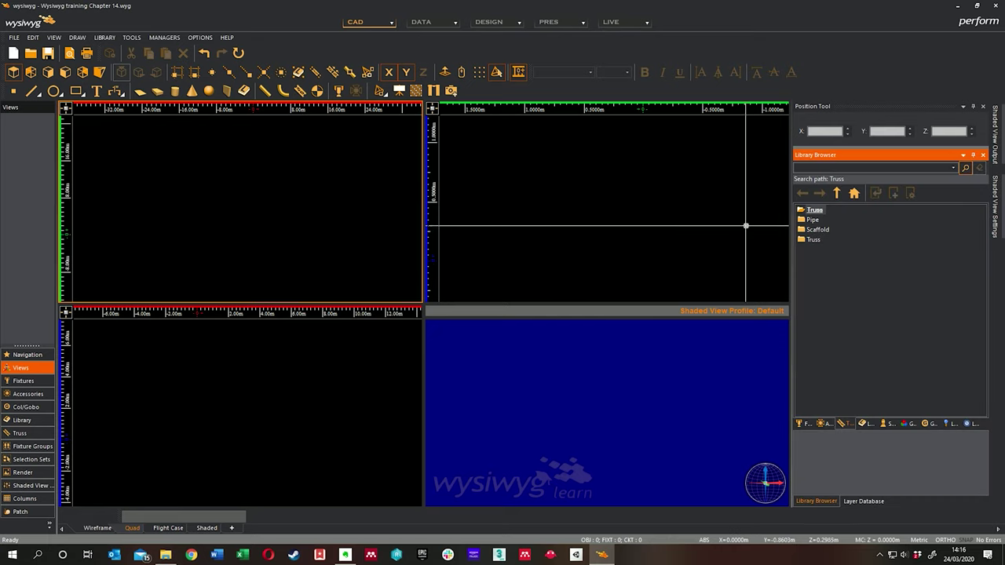
# Step: Drag EZ AO3 S2000 from Truss > Manufacturer > Lite Structures > Original > Section into the plot
pyautogui.click(812, 240)
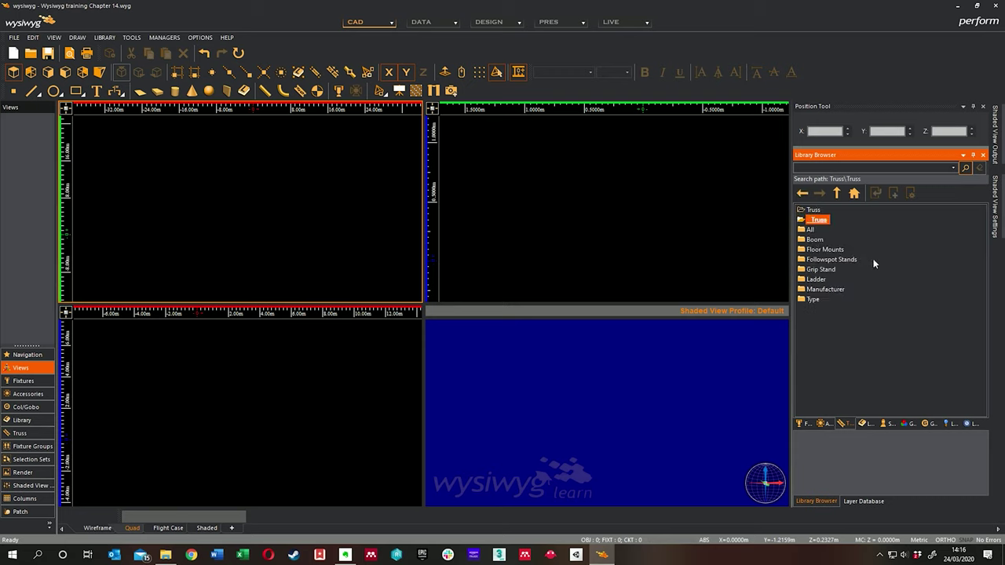
pyautogui.click(830, 289)
pyautogui.scroll(-3, 852, 292)
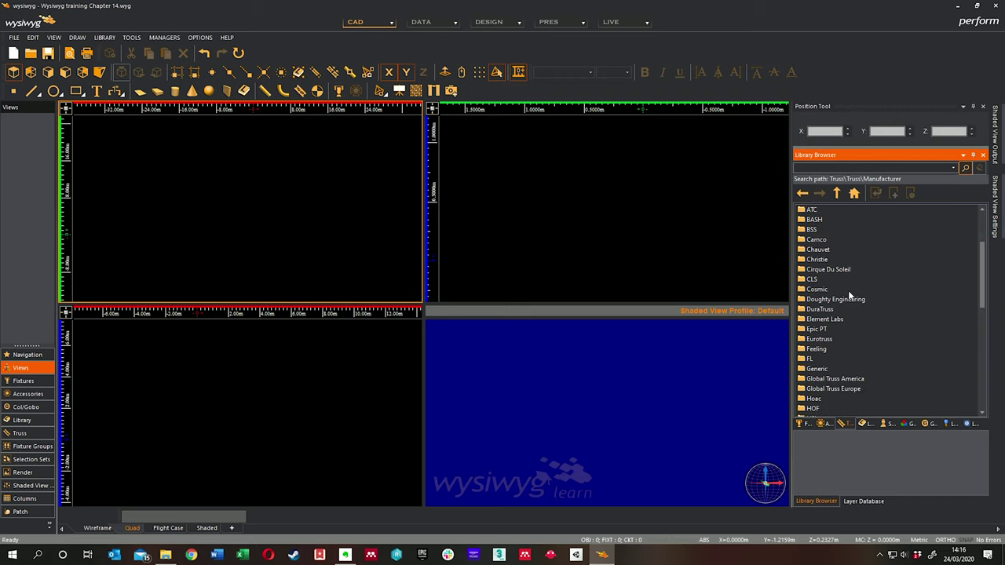
pyautogui.scroll(-4, 848, 294)
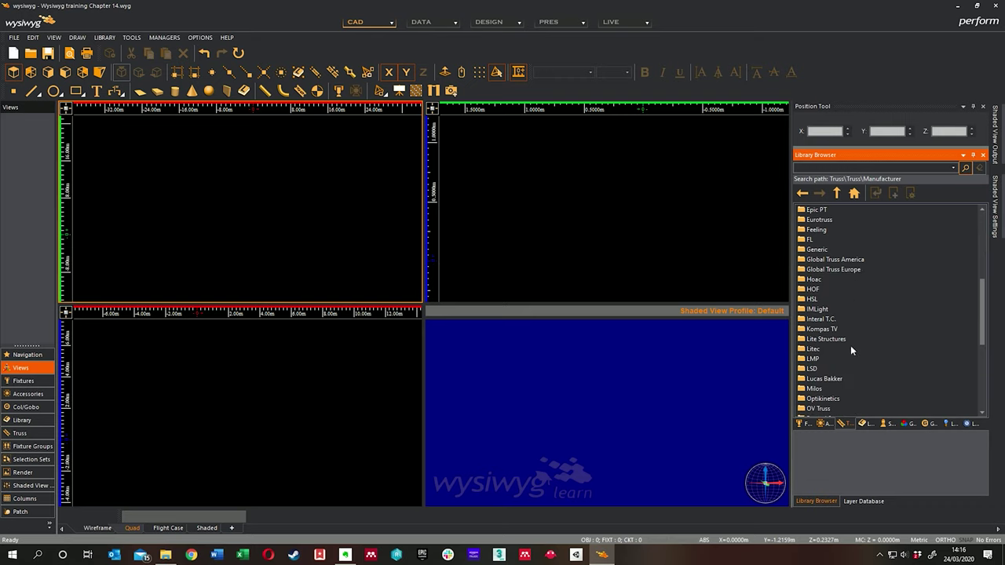
pyautogui.click(838, 339)
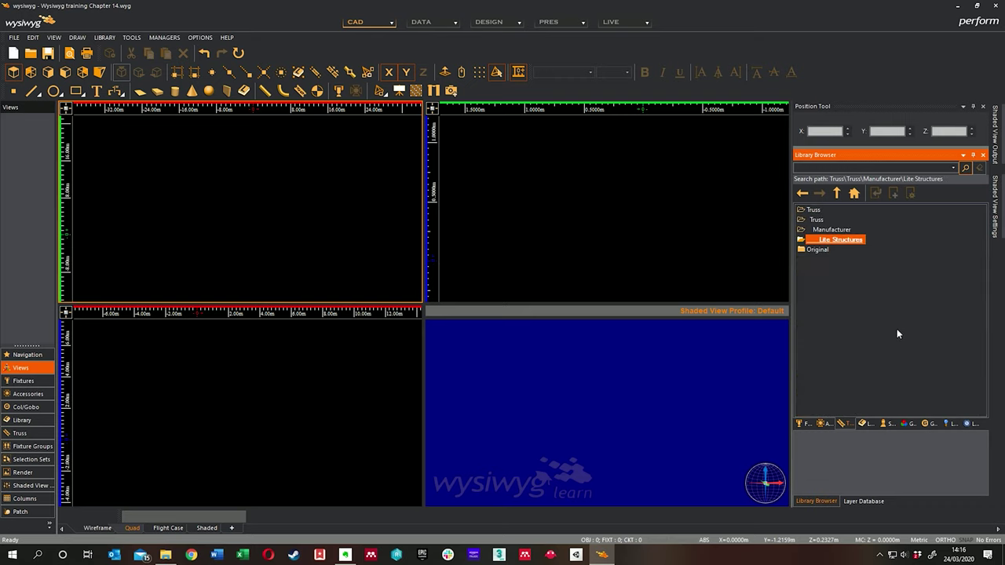
pyautogui.click(820, 250)
pyautogui.click(830, 281)
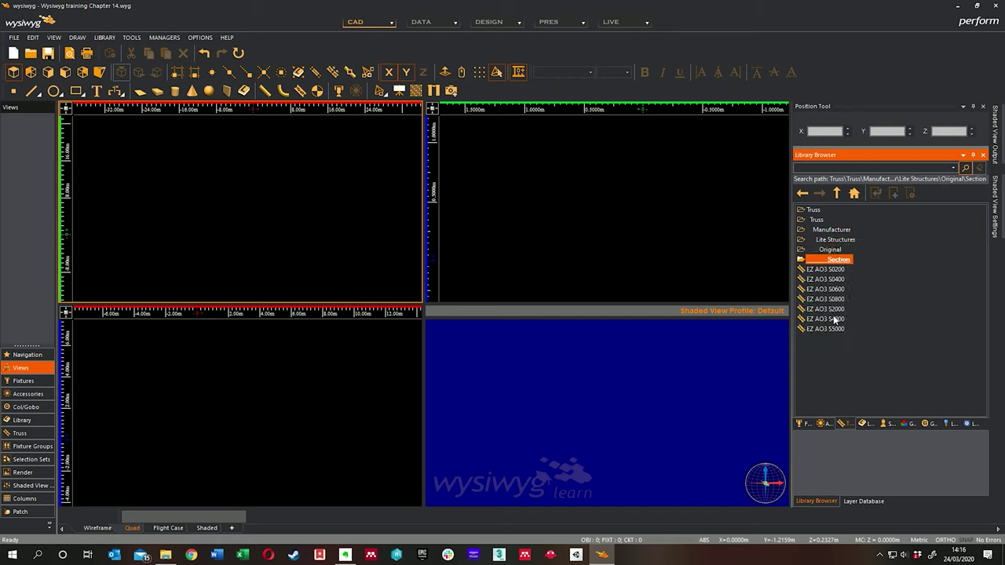
pyautogui.click(838, 289)
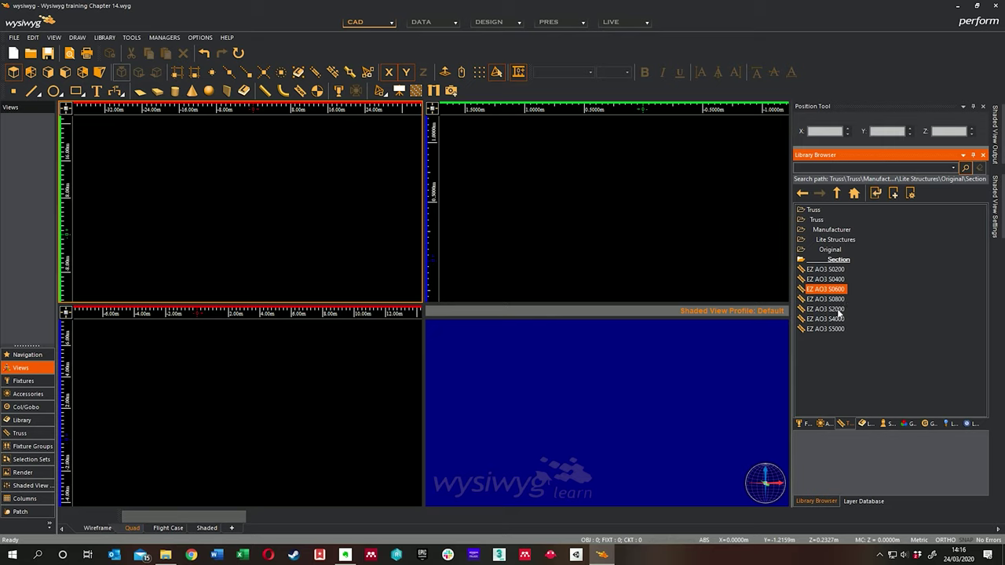
pyautogui.click(838, 310)
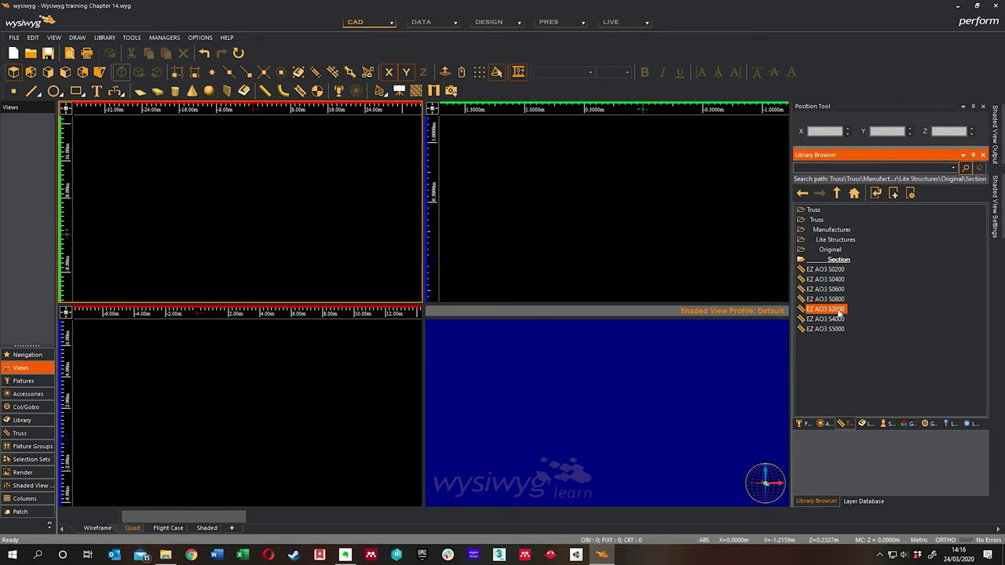
pyautogui.moveTo(838, 313); pyautogui.dragTo(255, 199)
# Step: Place the EZ AO3 S2000 section in the plan, then end placing
pyautogui.click(258, 236)
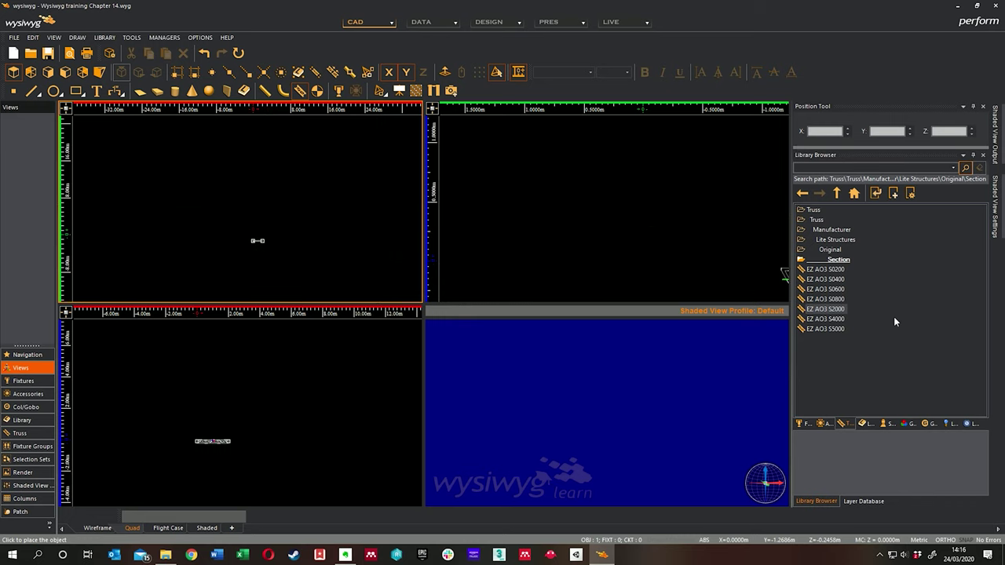
pyautogui.moveTo(855, 321); pyautogui.dragTo(591, 248)
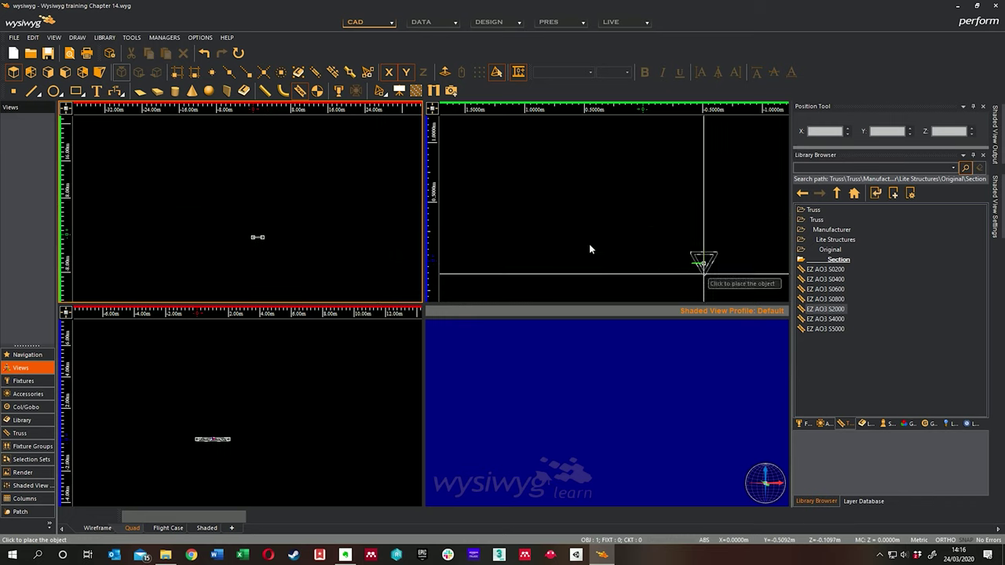
pyautogui.click(248, 227)
pyautogui.scroll(8, 244, 242)
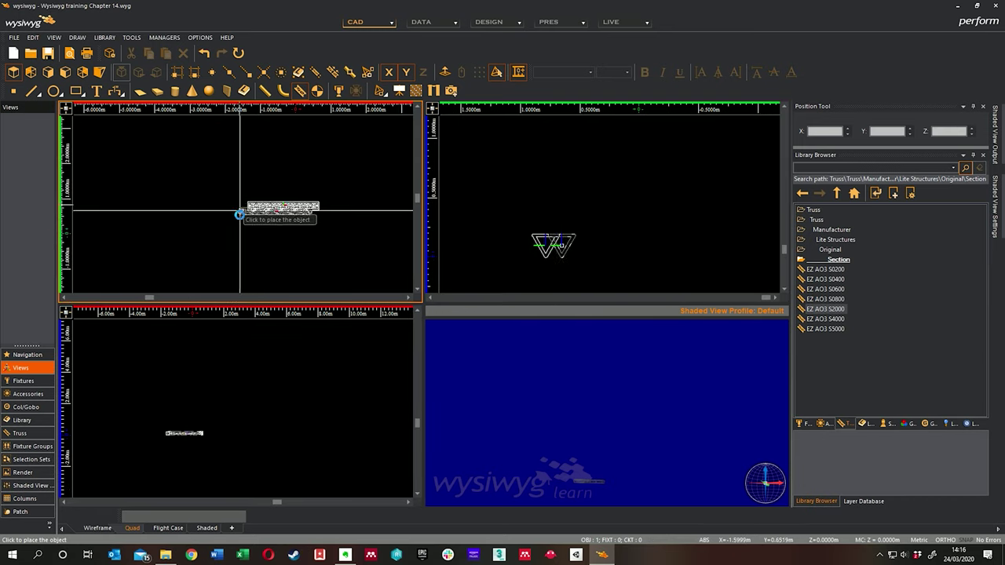
pyautogui.scroll(2, 257, 225)
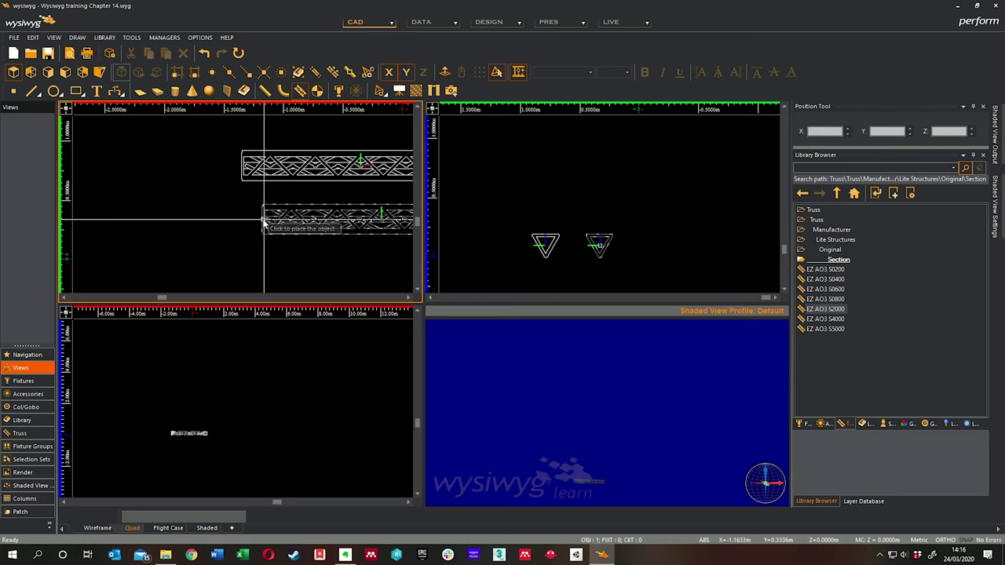
pyautogui.rightClick(263, 220)
pyautogui.click(281, 227)
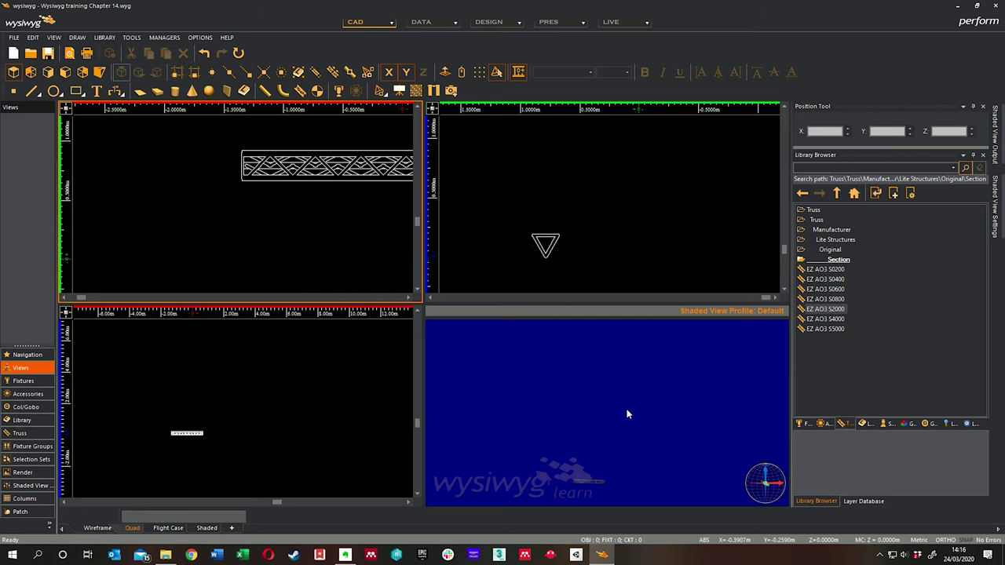
# Step: Inspect the truss in the shaded view and pick up another EZ AO3 S2000 section
pyautogui.moveTo(675, 364)
pyautogui.mouseDown()
pyautogui.moveTo(745, 392)
pyautogui.moveTo(754, 366)
pyautogui.moveTo(664, 409)
pyautogui.moveTo(660, 385)
pyautogui.moveTo(587, 369)
pyautogui.moveTo(610, 343)
pyautogui.moveTo(620, 403)
pyautogui.mouseUp()
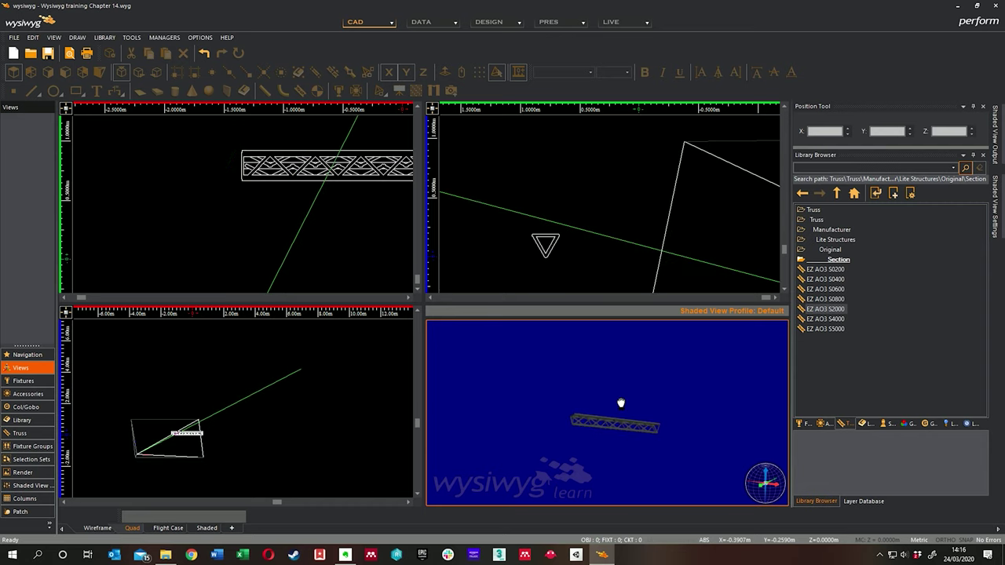
pyautogui.click(343, 179)
pyautogui.moveTo(342, 180); pyautogui.dragTo(269, 195, button='middle')
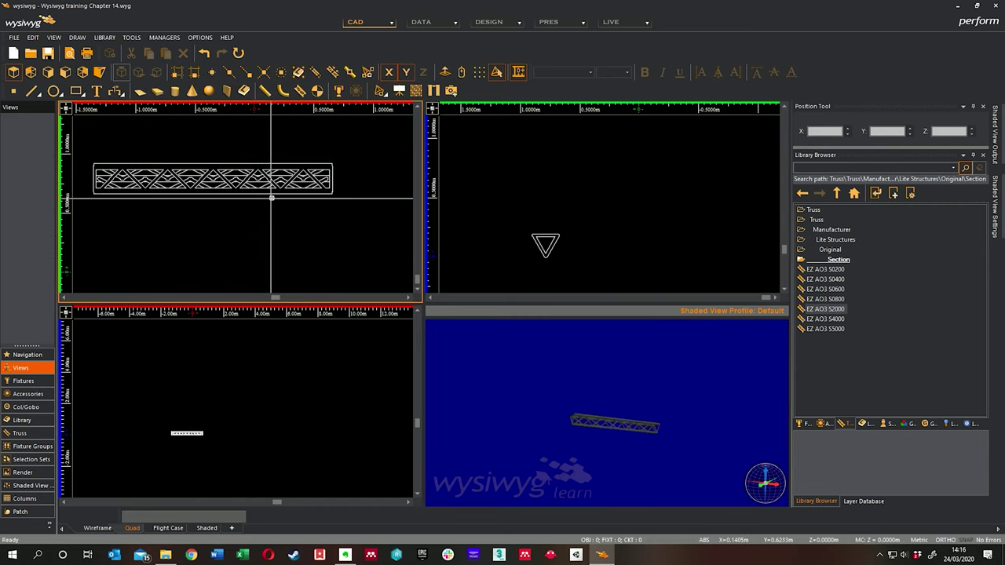
pyautogui.click(831, 309)
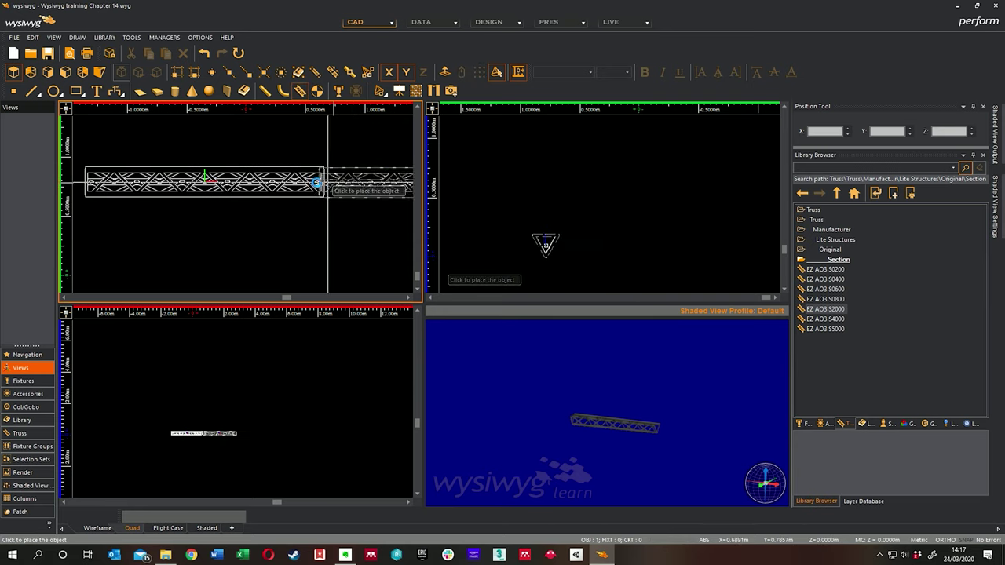
# Step: With Truss Snap on, snap a second section onto the first truss's right end
pyautogui.click(345, 124)
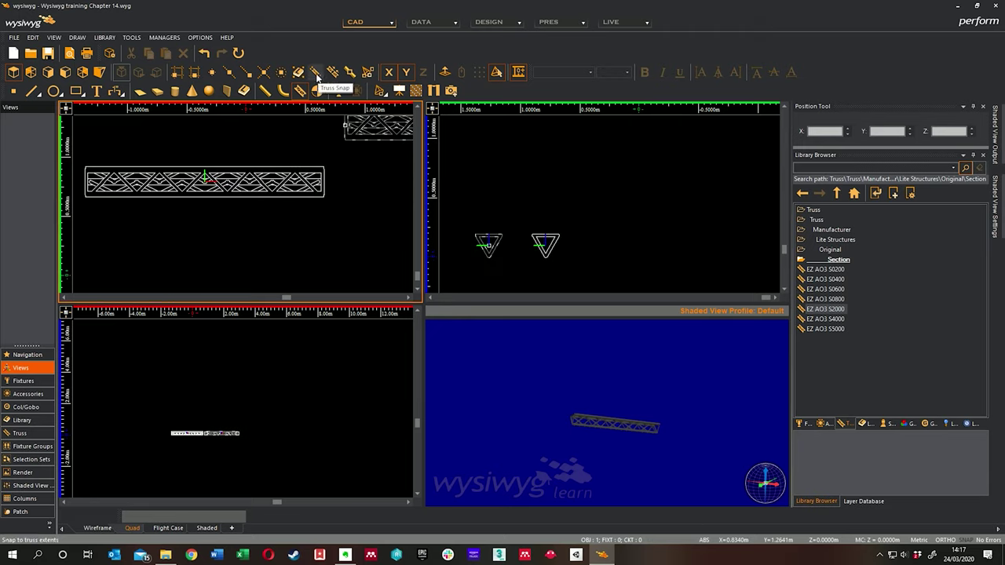
pyautogui.click(316, 73)
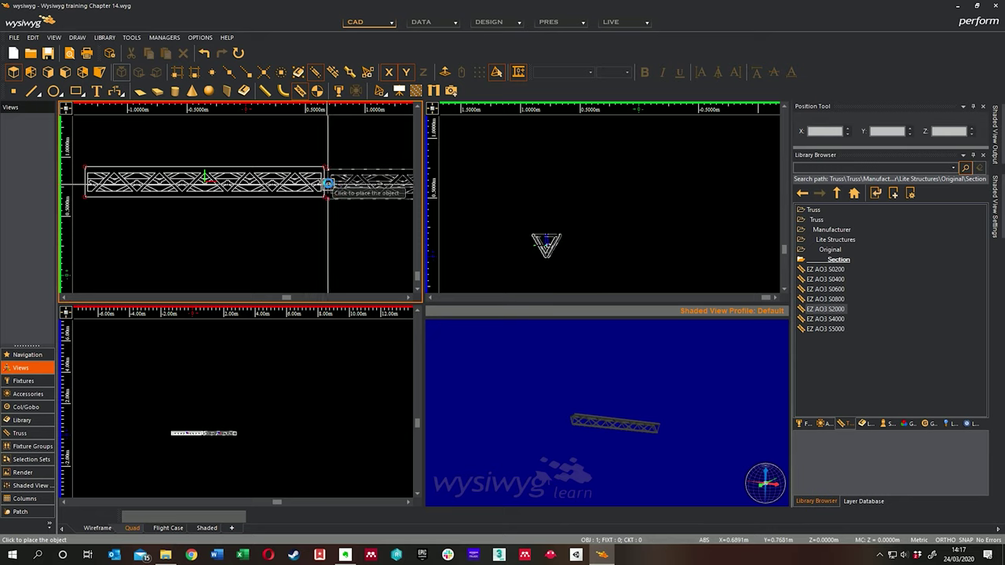
pyautogui.click(318, 183)
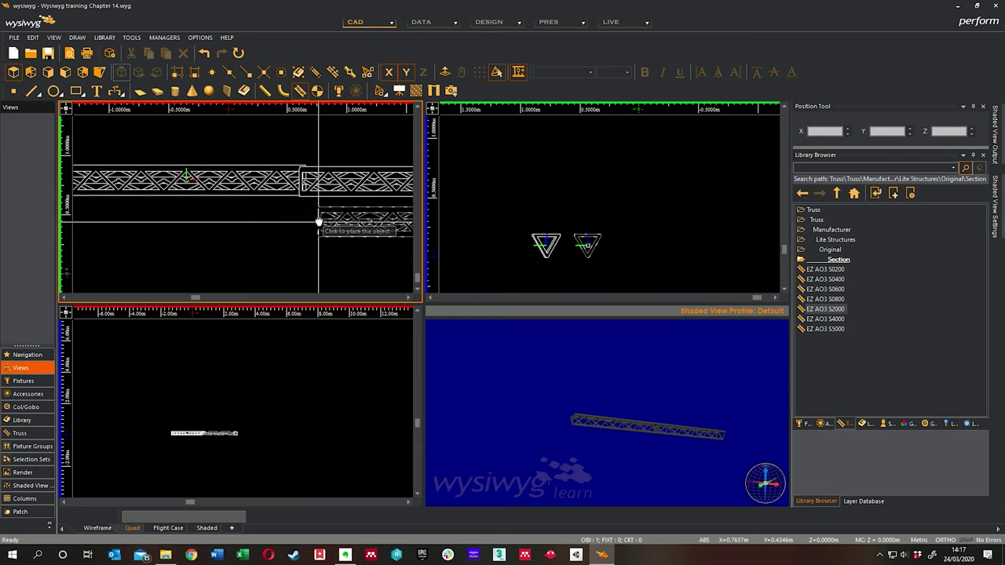
pyautogui.rightClick(318, 208)
pyautogui.click(333, 226)
# Step: Move the second section until it butts flush against the first
pyautogui.click(338, 196)
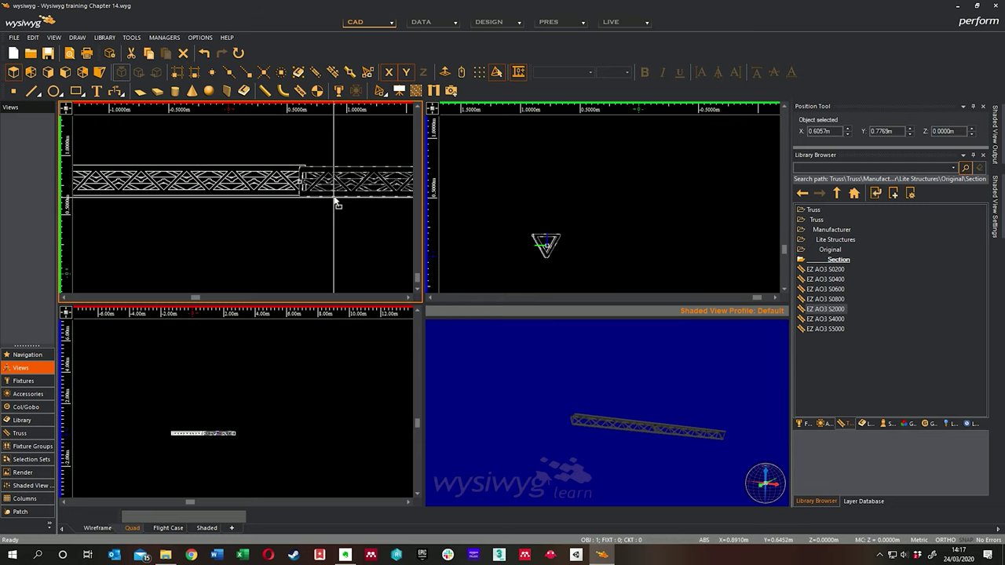
pyautogui.click(314, 187)
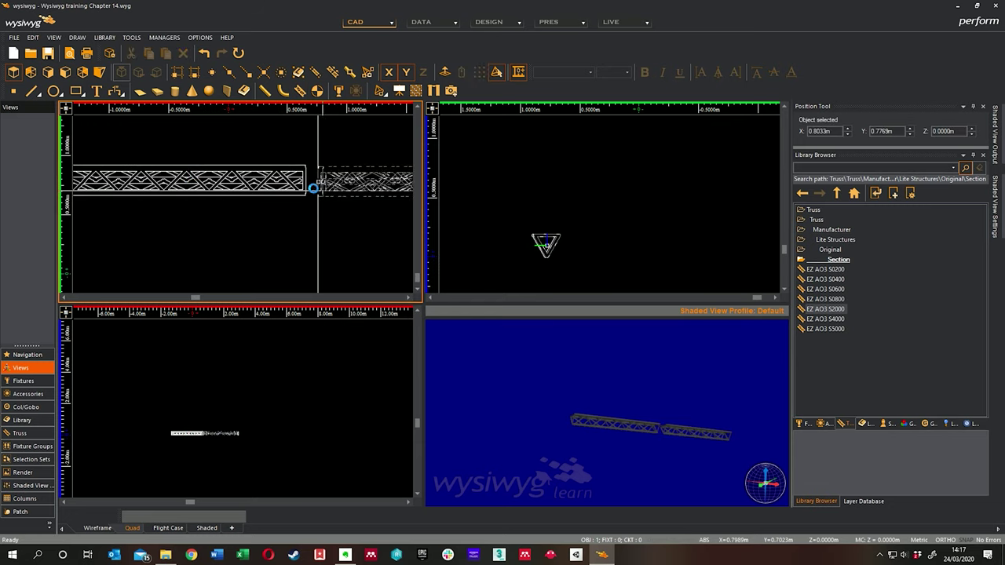
pyautogui.click(323, 185)
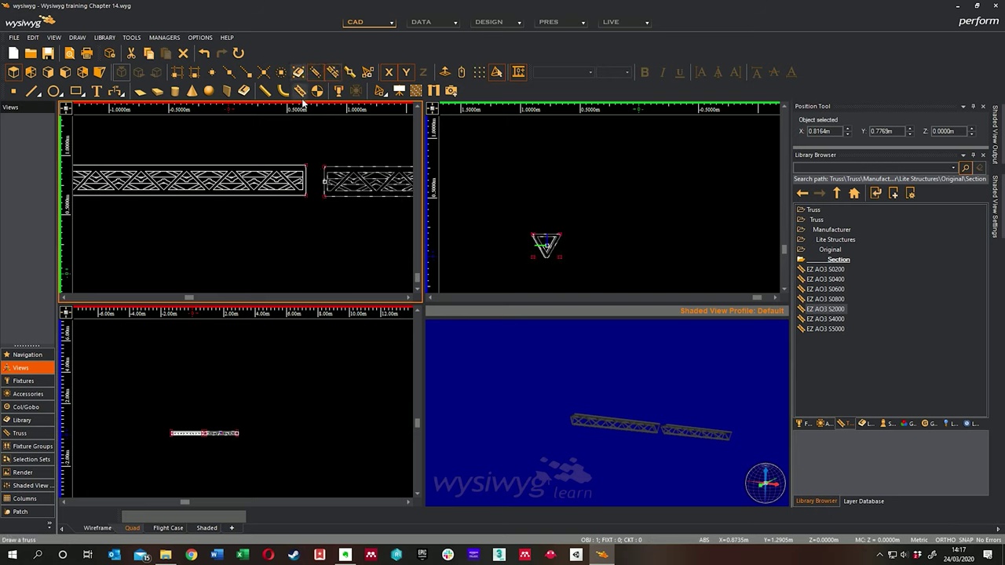
pyautogui.click(323, 188)
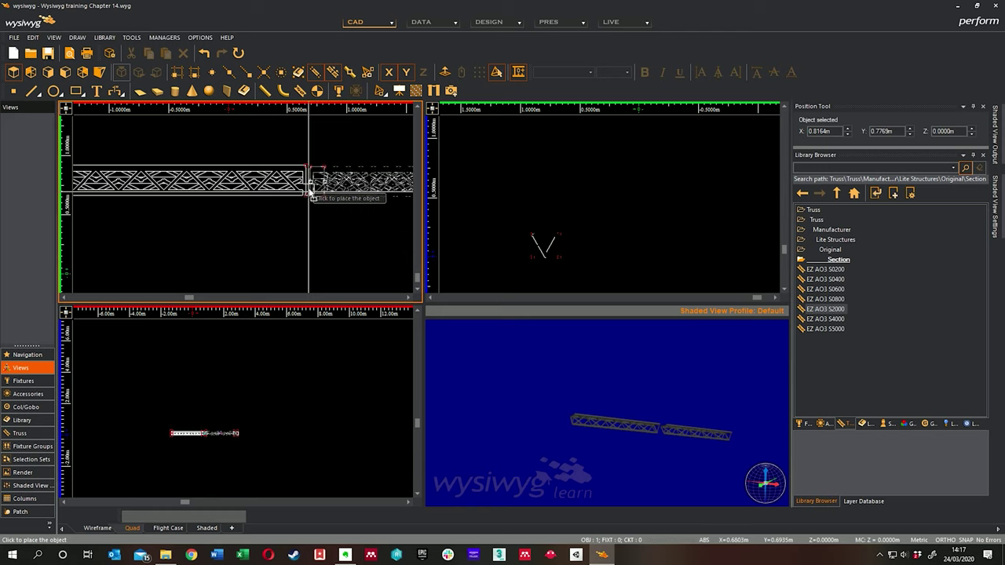
pyautogui.click(294, 192)
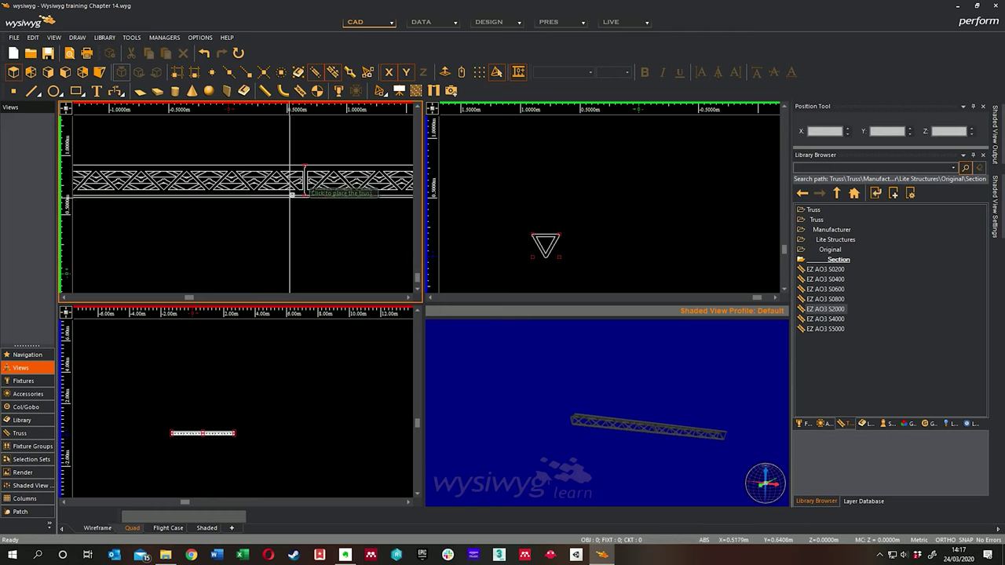
pyautogui.scroll(6, 292, 194)
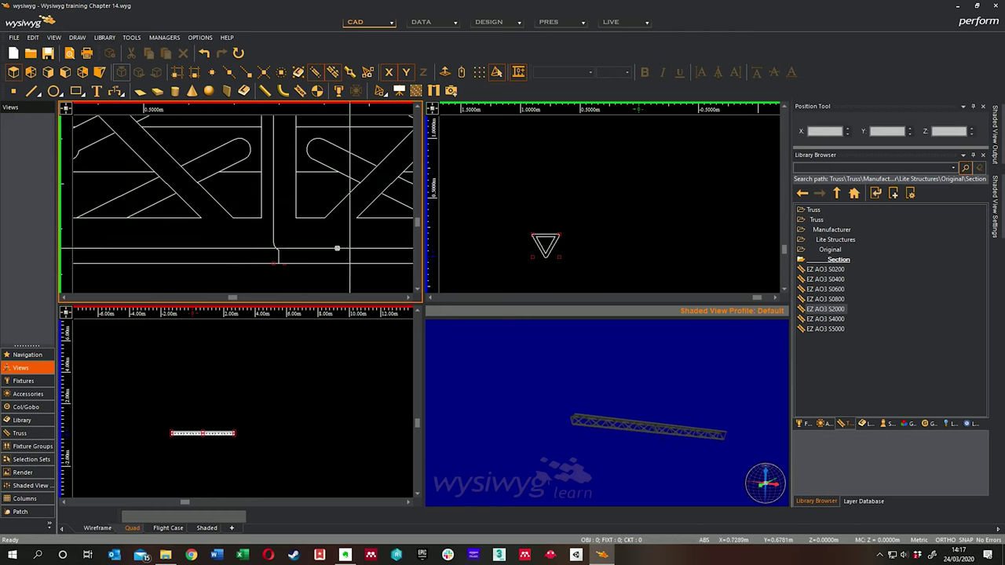
pyautogui.scroll(5, 267, 427)
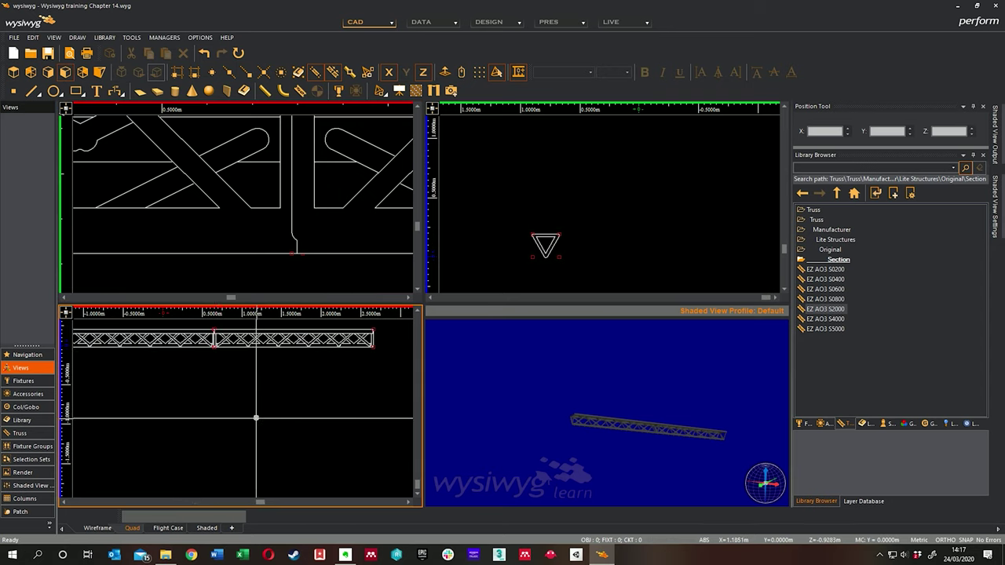
pyautogui.scroll(3, 211, 336)
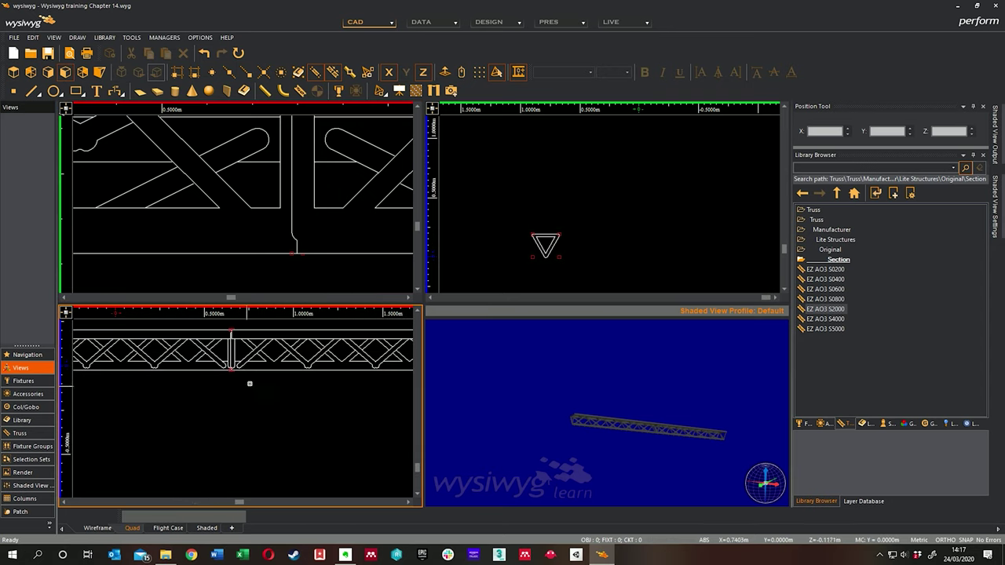
pyautogui.moveTo(303, 292); pyautogui.dragTo(286, 291, button='middle')
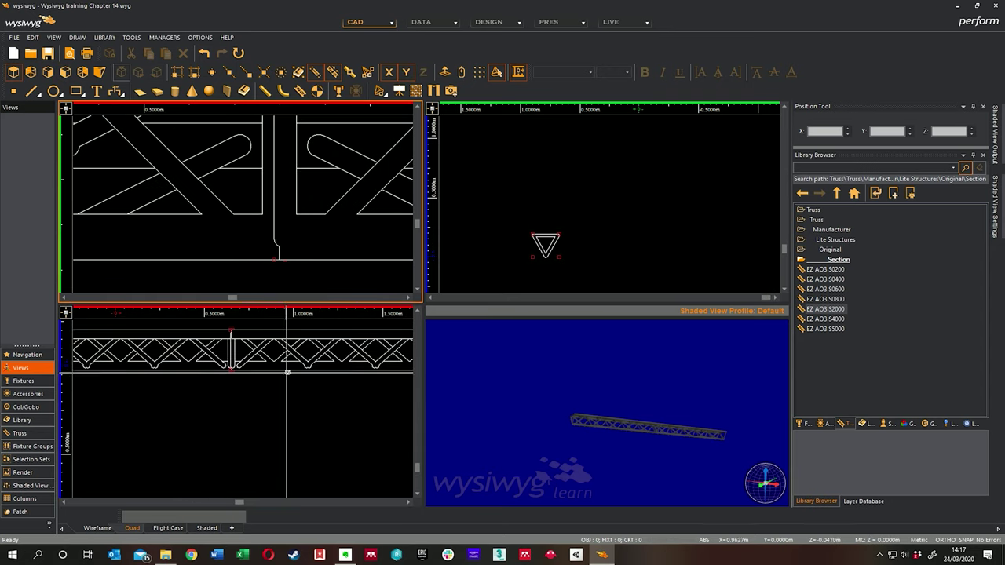
pyautogui.scroll(-5, 282, 377)
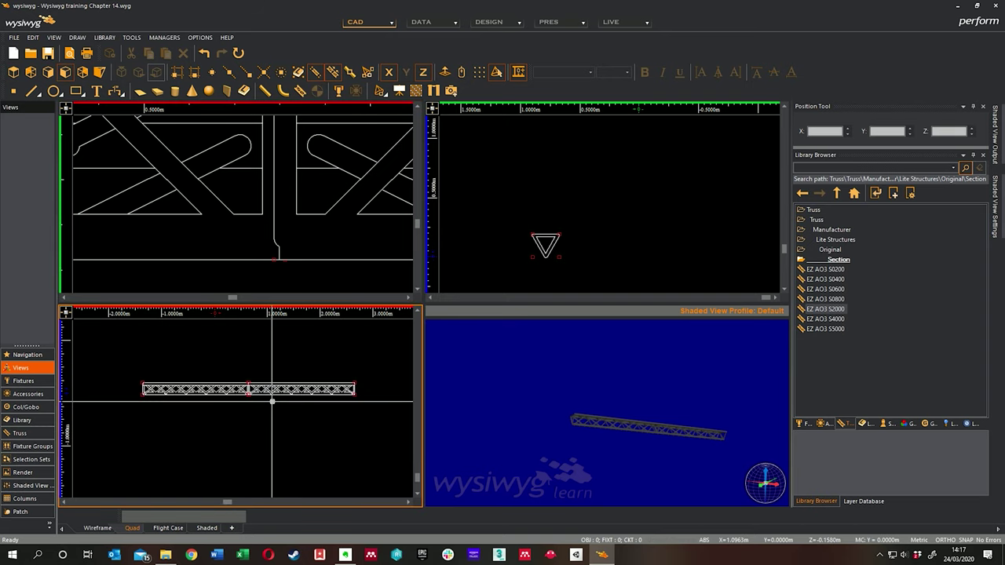
# Step: Slide the truss sideways to Y 0.4671 m and raise it to Z 0.2973 m
pyautogui.click(292, 388)
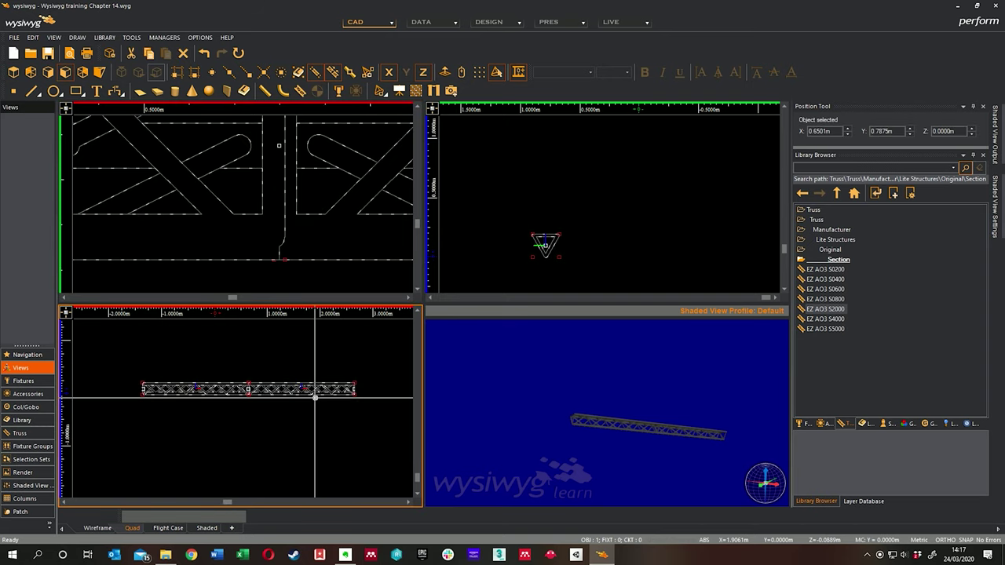
pyautogui.keyDown('ctrl'); pyautogui.moveTo(315, 397); pyautogui.dragTo(244, 395); pyautogui.keyUp('ctrl')
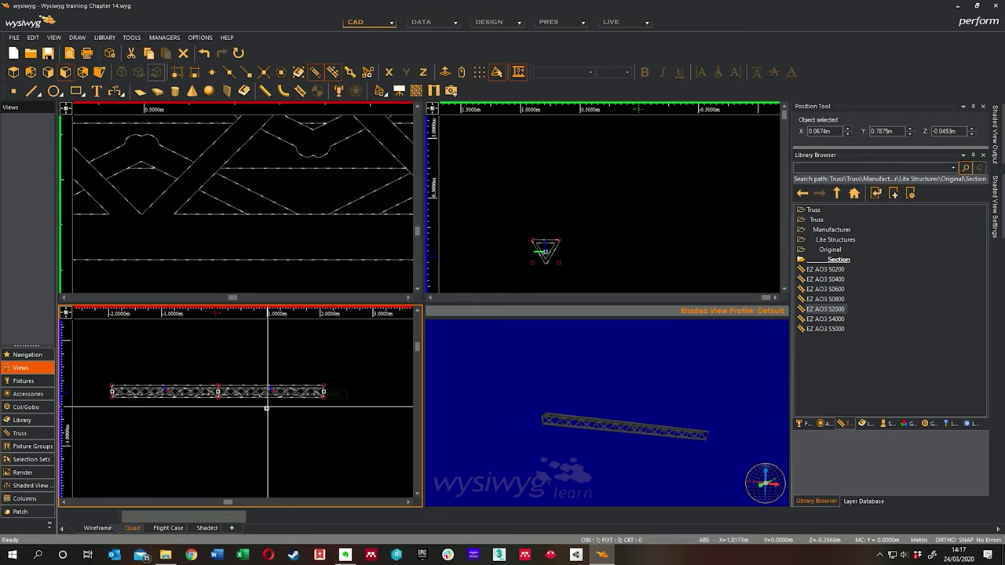
pyautogui.click(520, 209)
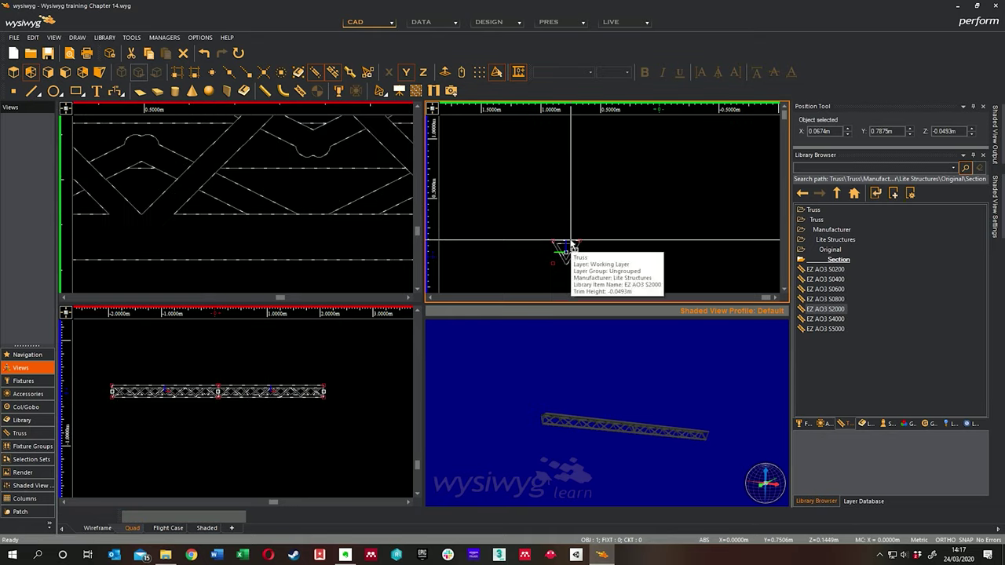
pyautogui.moveTo(588, 191); pyautogui.dragTo(610, 191)
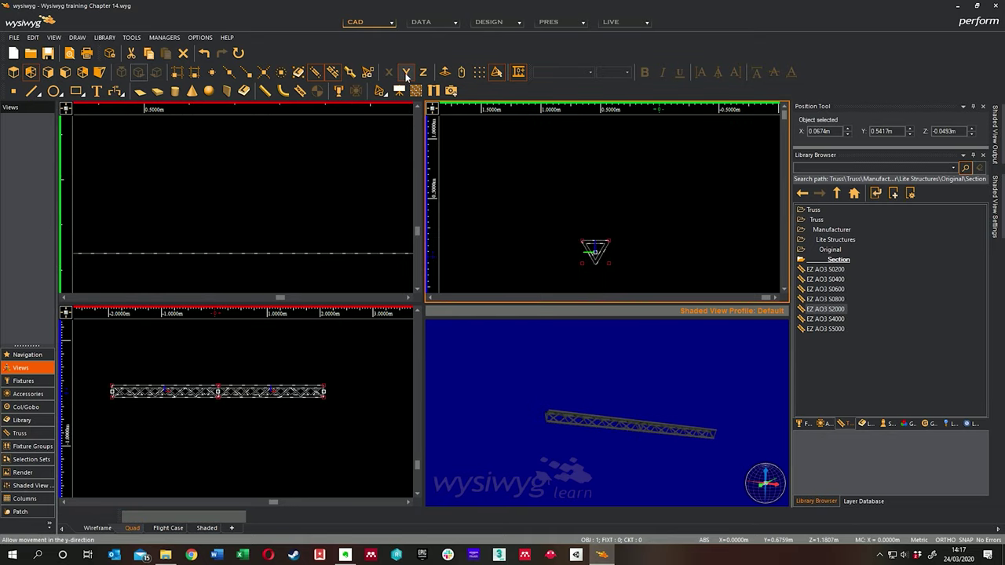
pyautogui.moveTo(601, 245); pyautogui.dragTo(602, 211)
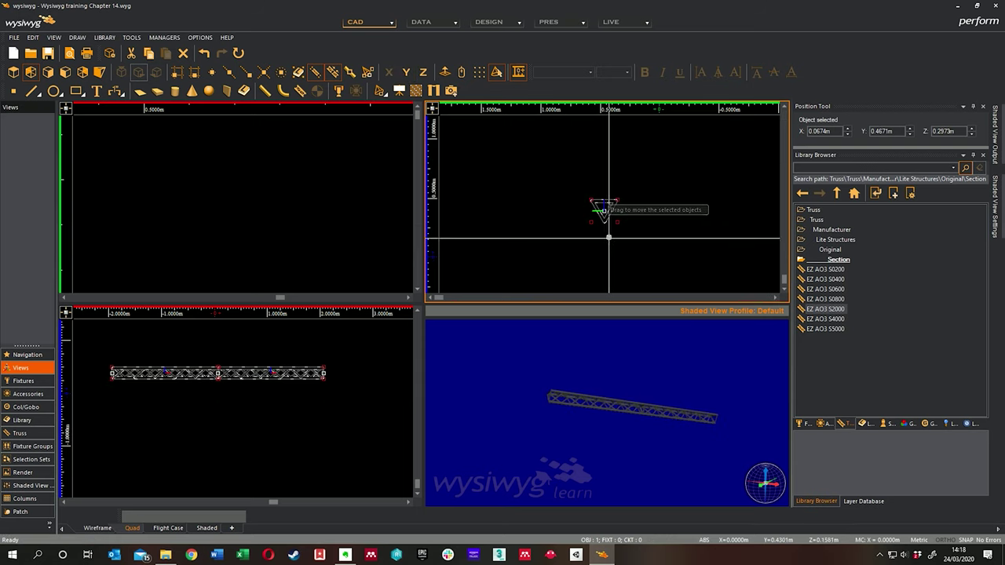
pyautogui.scroll(5, 602, 210)
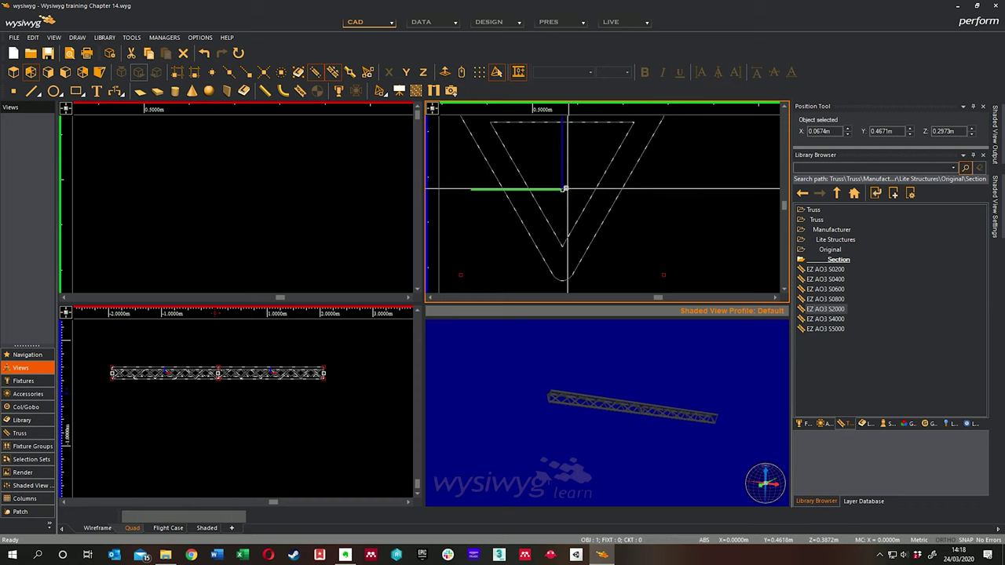
pyautogui.scroll(-5, 566, 189)
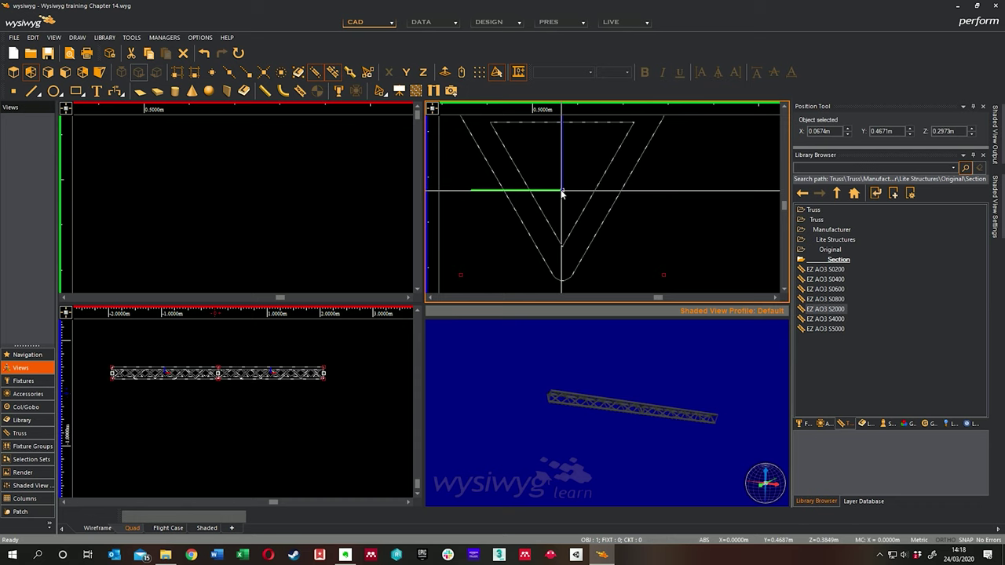
# Step: Open the truss Properties, compare the Hang Structure and Truss tabs, and cancel
pyautogui.rightClick(656, 193)
pyautogui.click(683, 201)
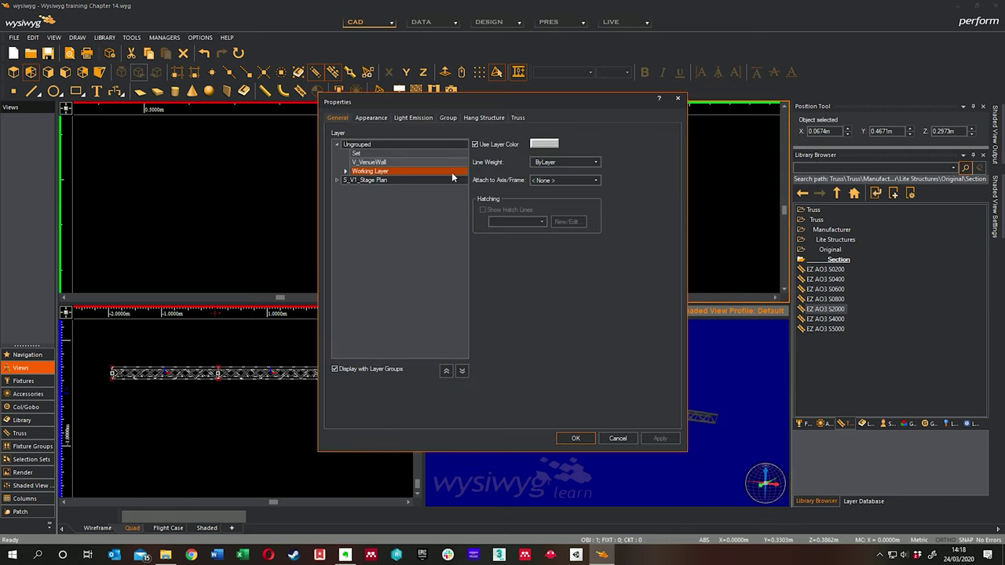
pyautogui.click(516, 117)
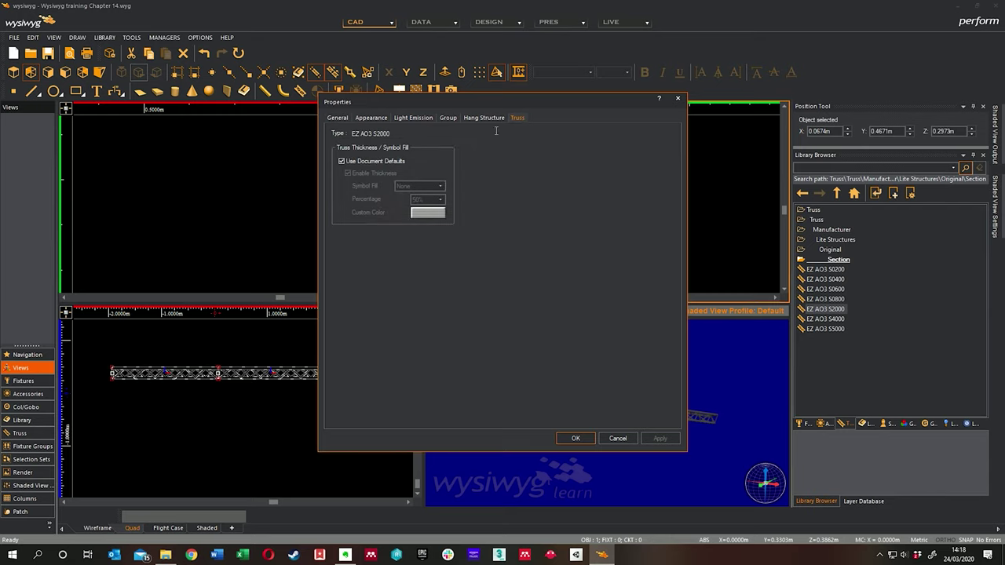
pyautogui.click(485, 118)
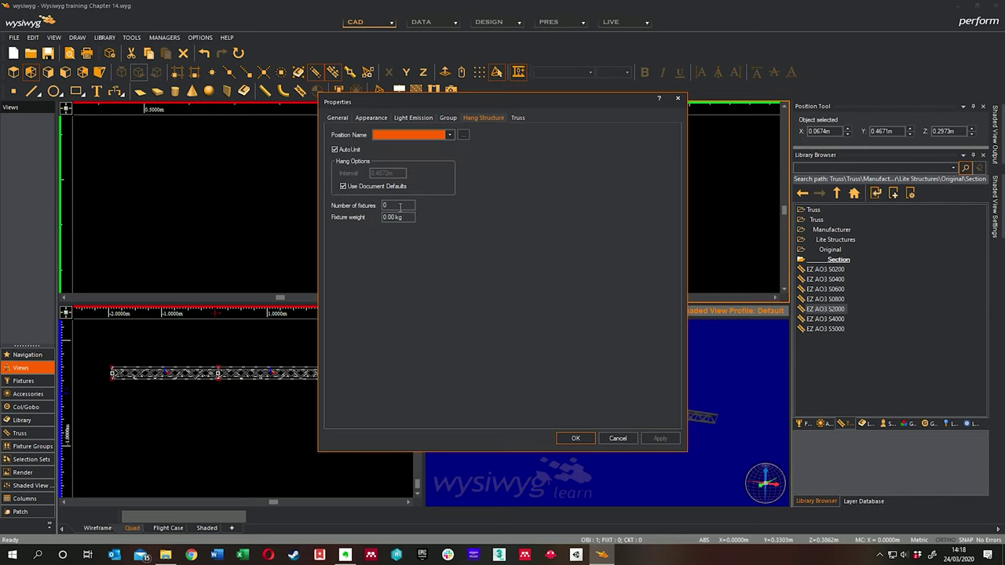
pyautogui.click(514, 120)
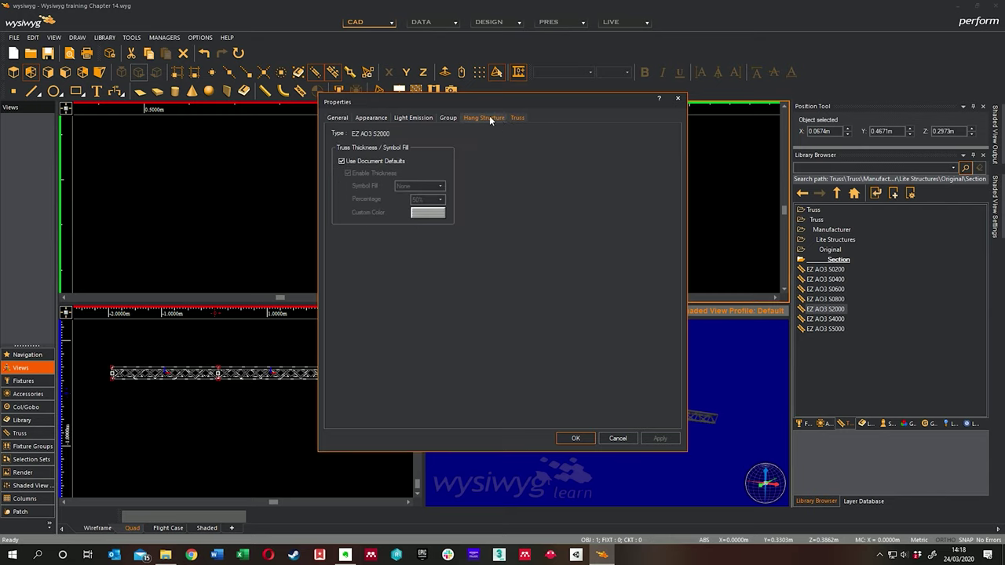
pyautogui.click(483, 118)
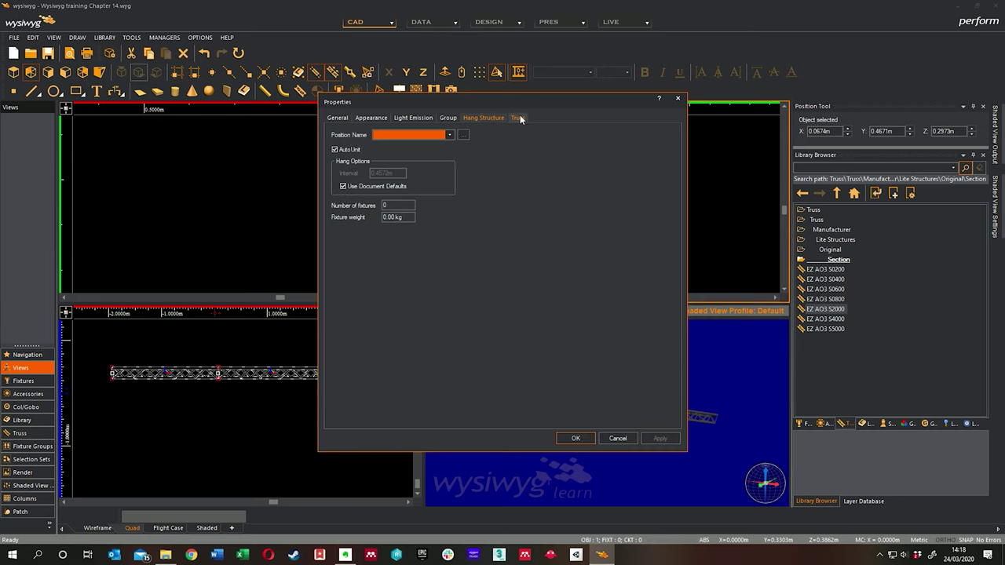
pyautogui.click(517, 118)
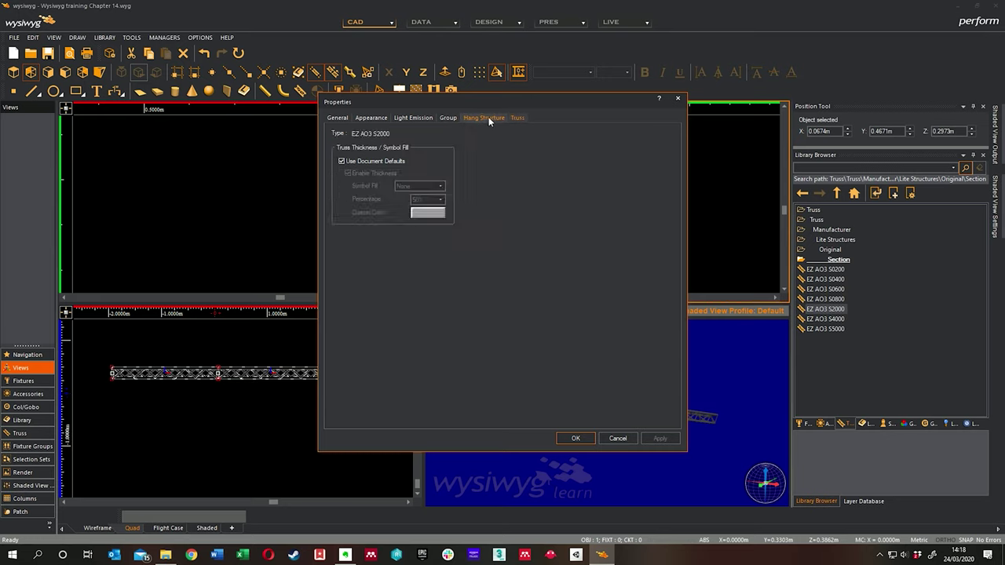
pyautogui.click(486, 118)
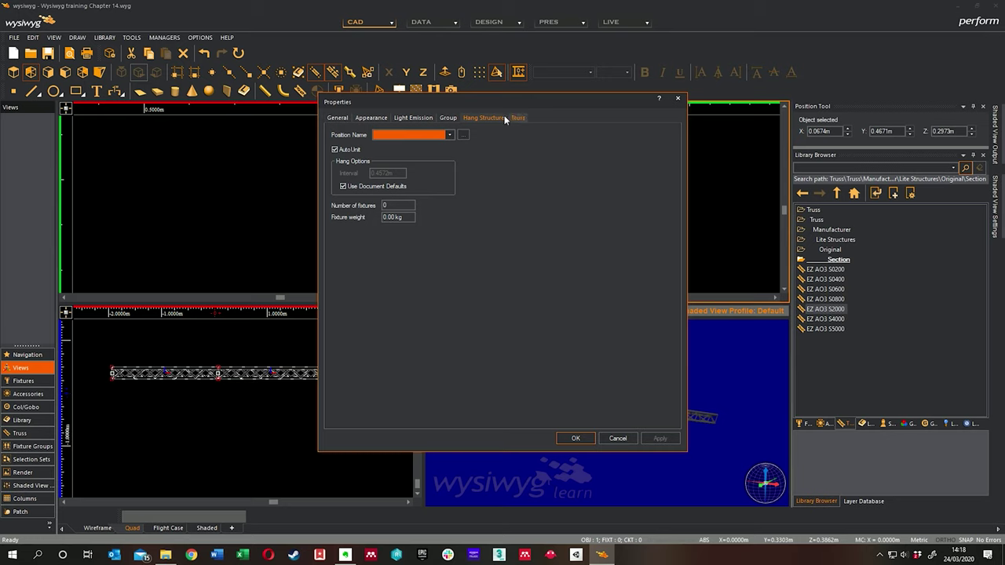
pyautogui.click(617, 439)
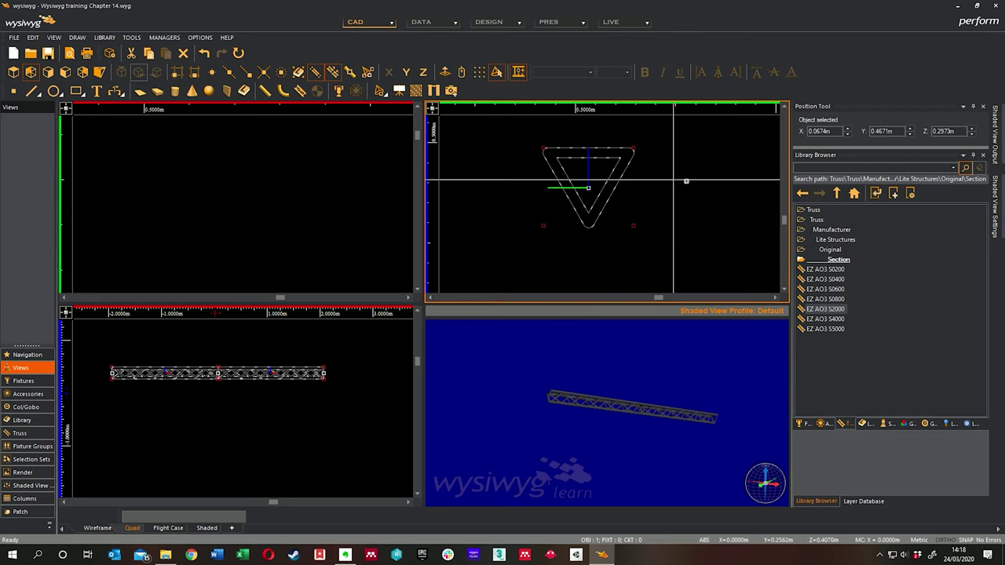
# Step: Use the Position Tool spin boxes to bring the truss Y and height to 0
pyautogui.click(911, 129)
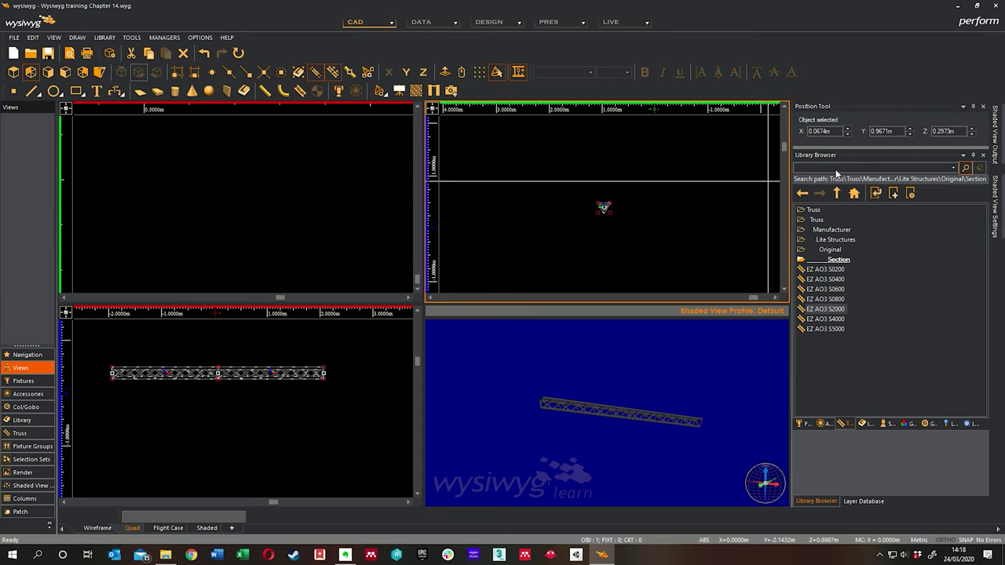
pyautogui.click(909, 134)
pyautogui.click(913, 134)
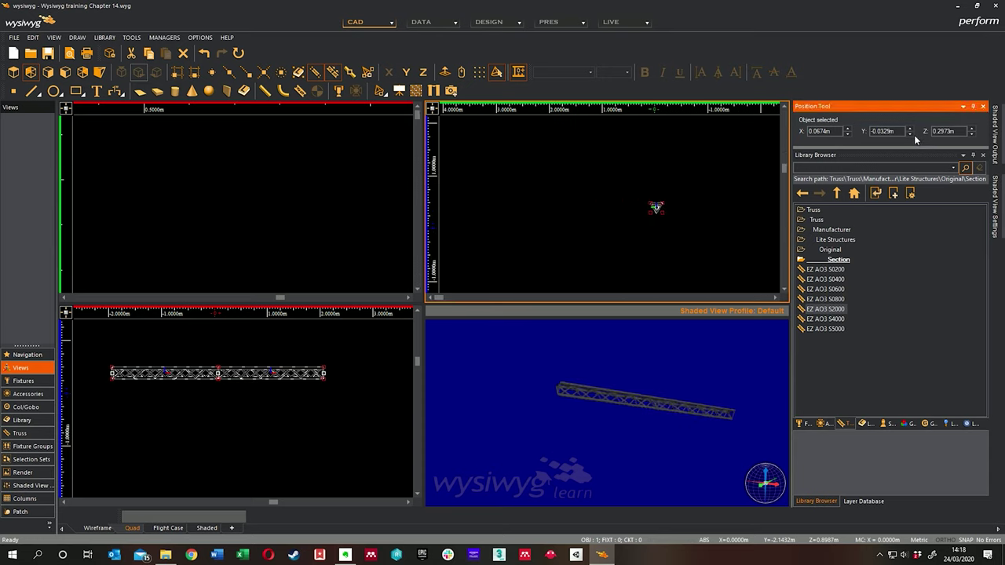
pyautogui.click(970, 133)
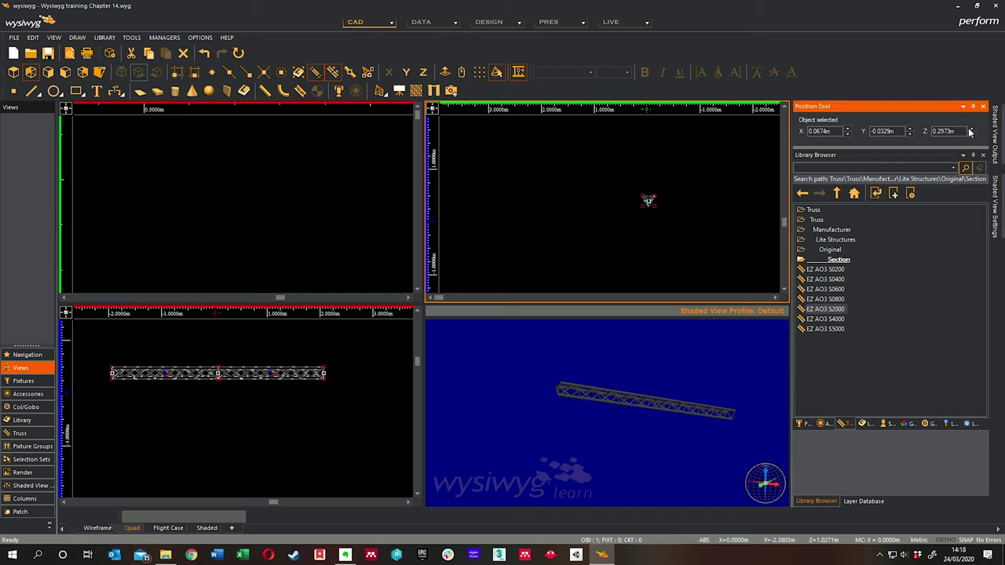
pyautogui.click(971, 130)
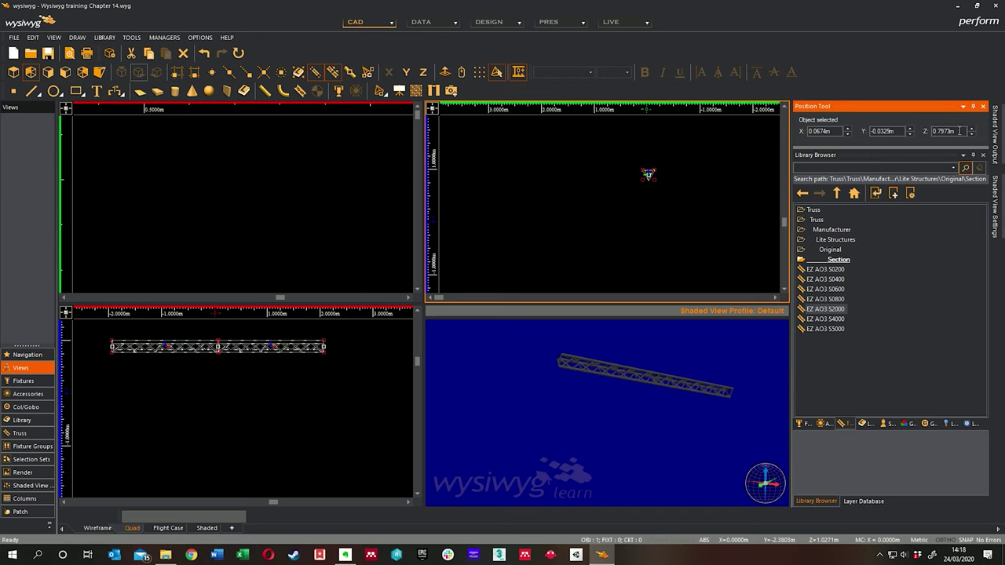
pyautogui.press('Return')
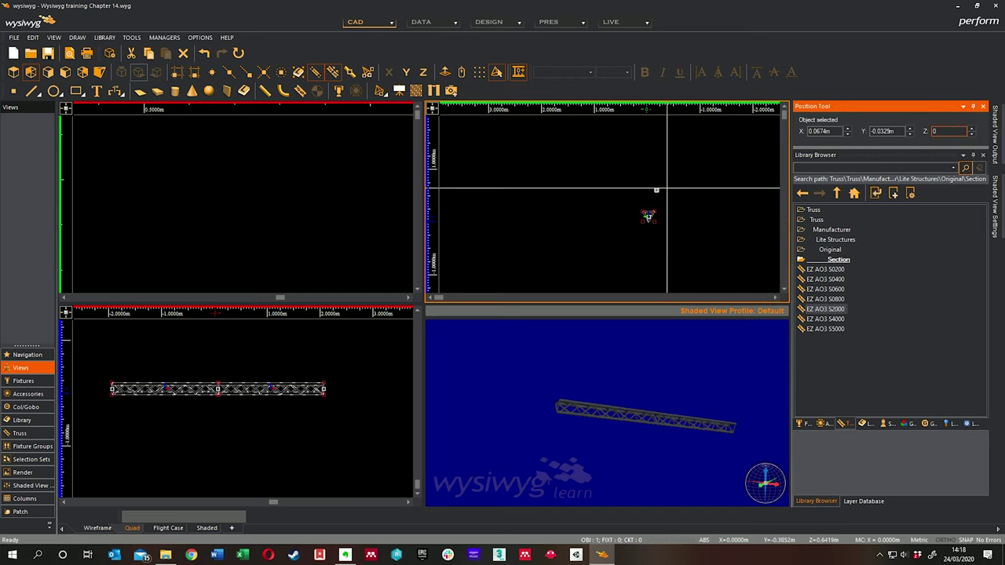
pyautogui.scroll(5, 667, 193)
pyautogui.scroll(-1, 659, 195)
pyautogui.scroll(4, 690, 236)
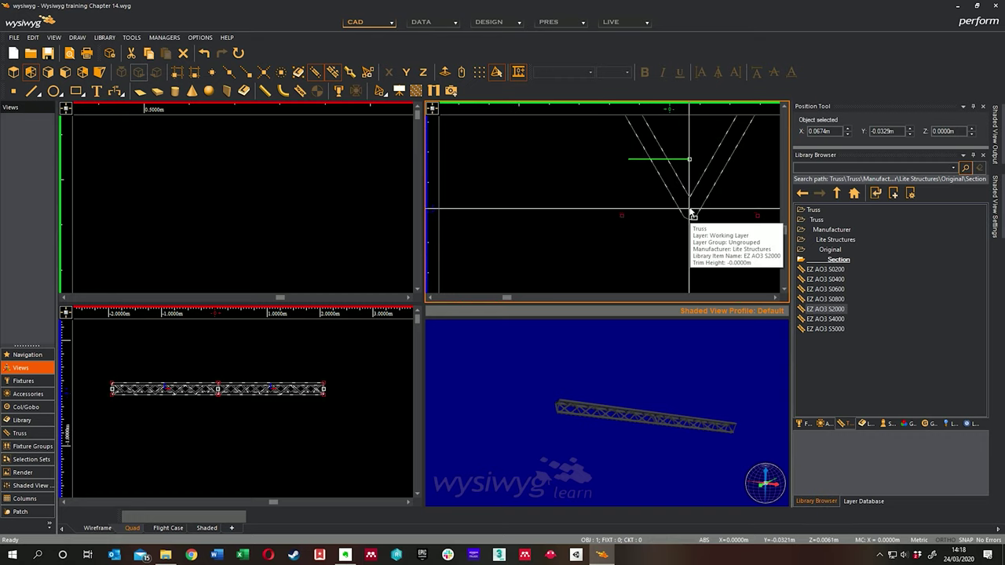
# Step: Type 0 into the remaining position field so X, Y and Z all read 0
pyautogui.click(823, 131)
pyautogui.write('0')
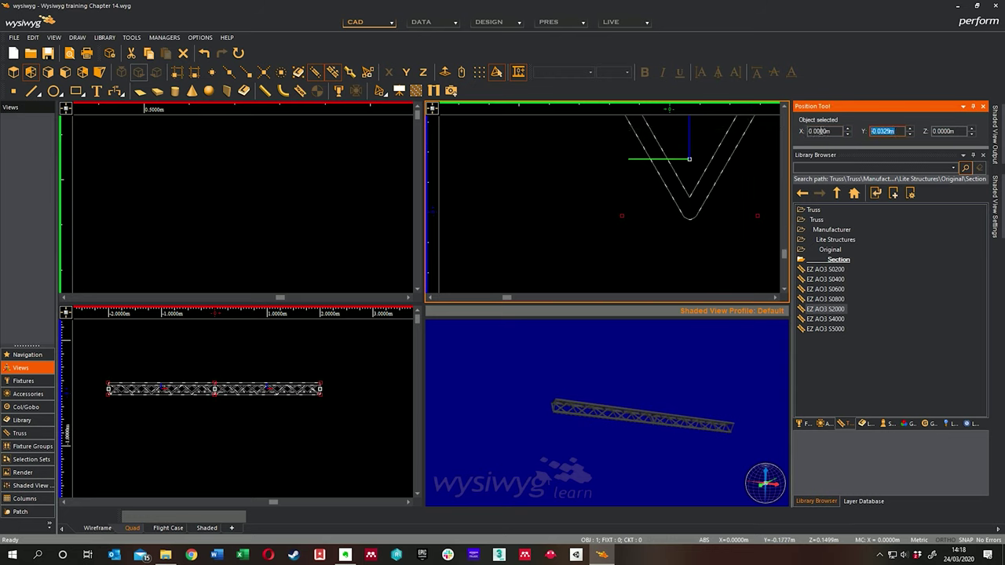
pyautogui.write('000')
pyautogui.press('Return')
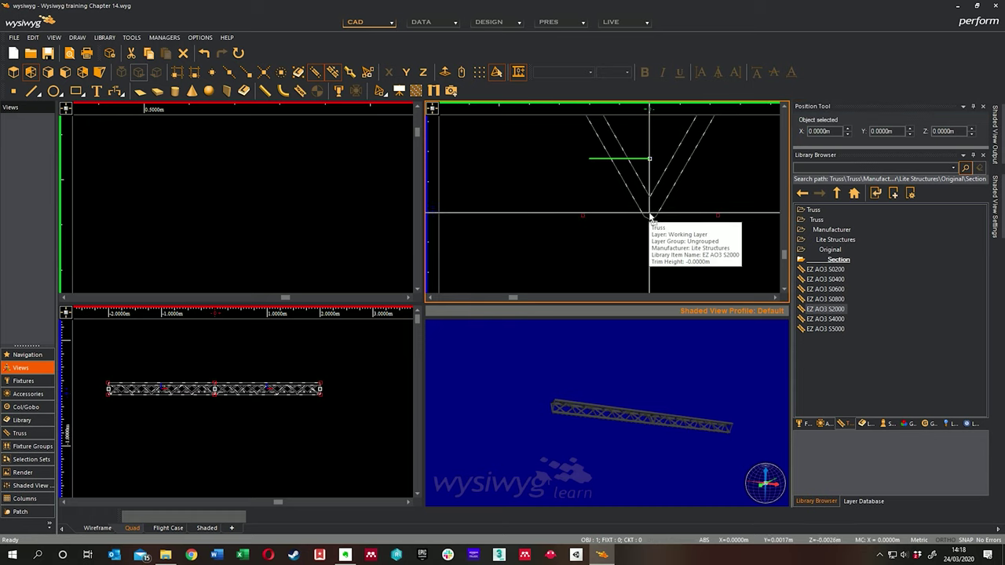
pyautogui.moveTo(649, 213); pyautogui.dragTo(621, 221, button='middle')
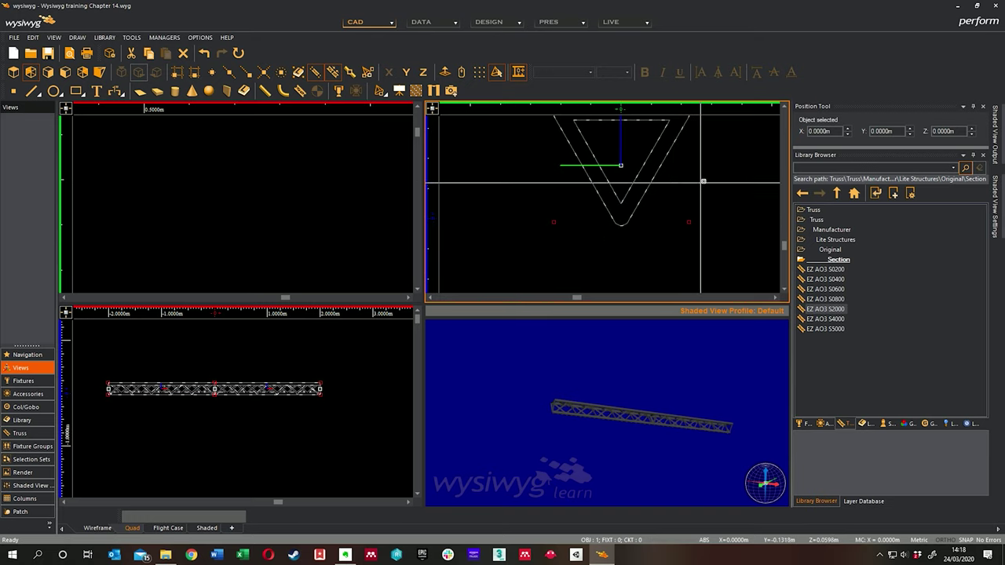
pyautogui.scroll(-3, 637, 224)
pyautogui.click(522, 209)
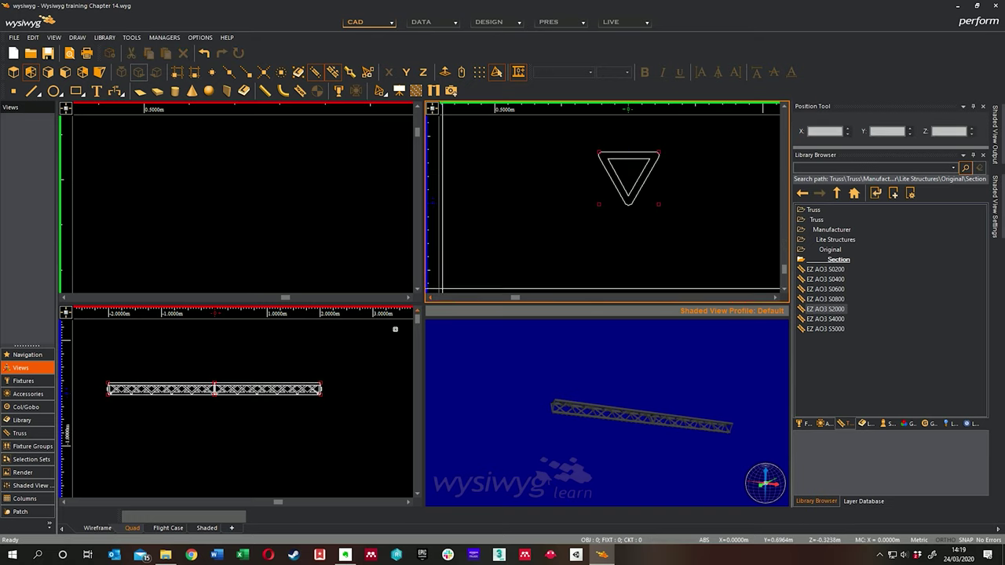
# Step: Confirm in the truss Properties that it is EZ AO3 S2000 with default thickness
pyautogui.click(262, 388)
pyautogui.rightClick(272, 387)
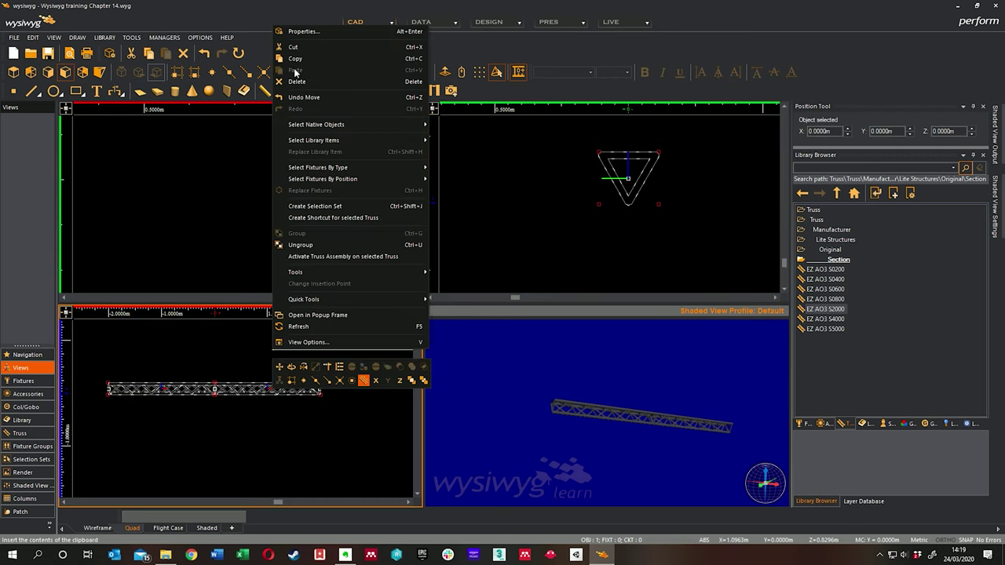
pyautogui.click(308, 32)
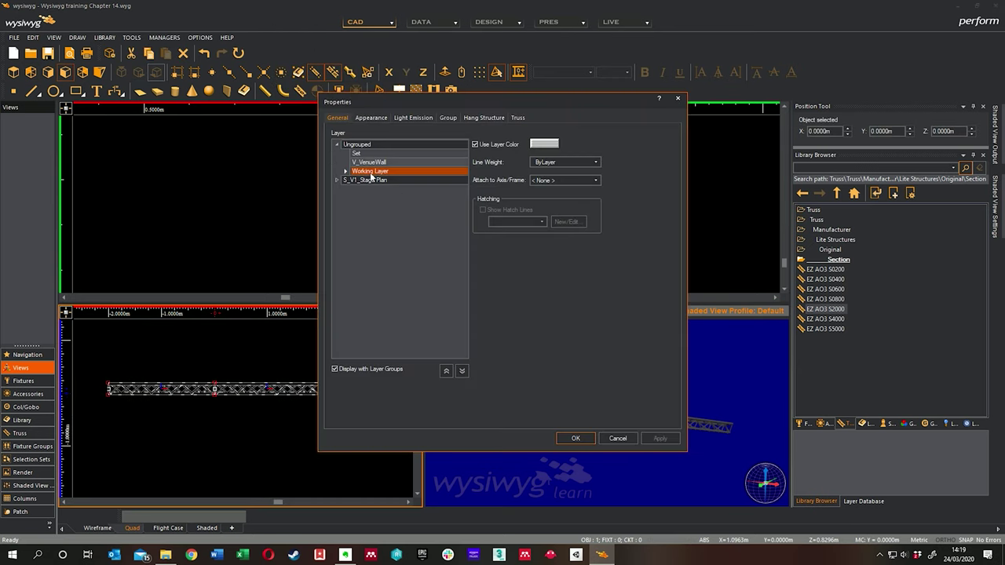
pyautogui.click(516, 117)
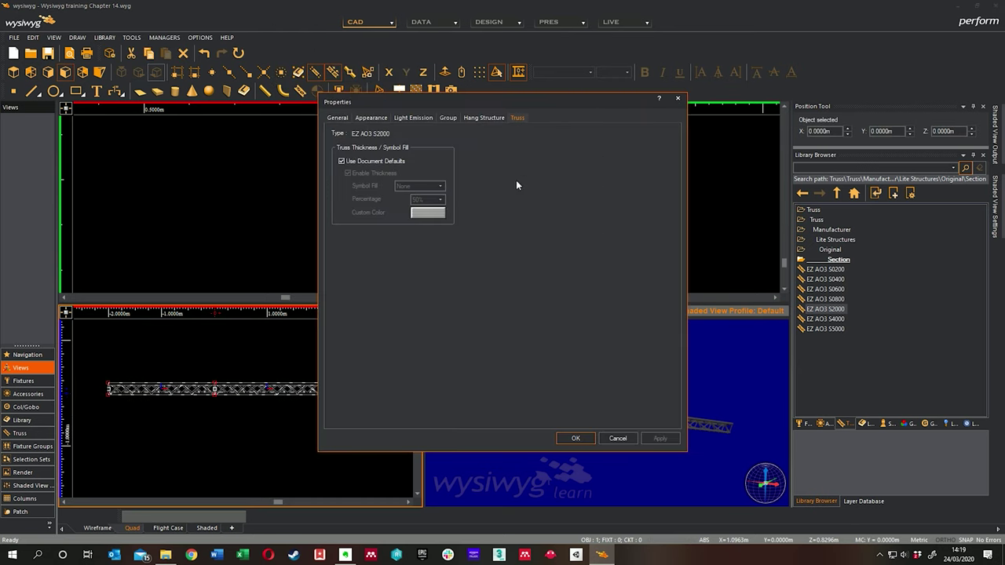
pyautogui.click(678, 99)
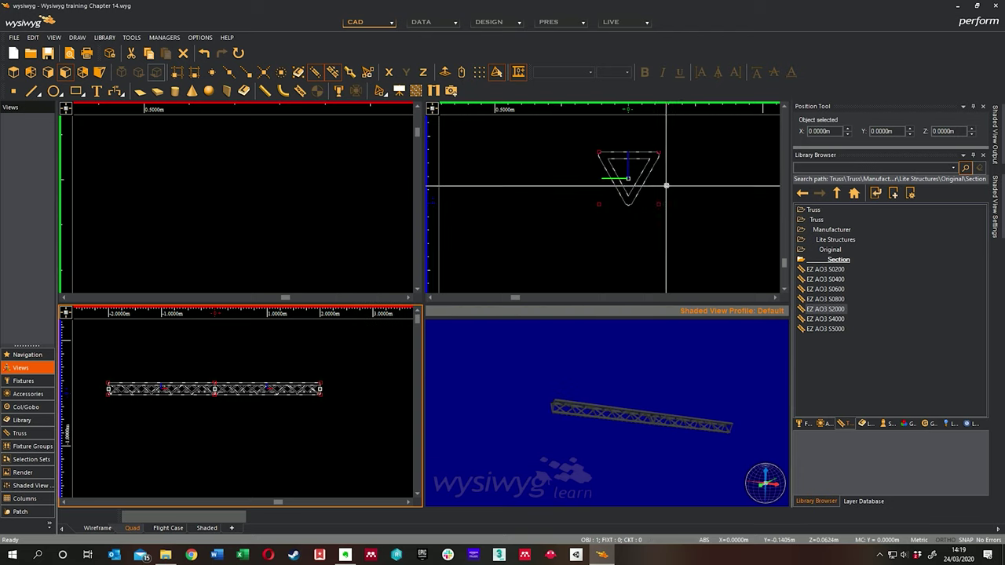
# Step: Zoom out in the previously empty viewport to show the whole truss
pyautogui.moveTo(666, 185); pyautogui.dragTo(646, 197, button='middle')
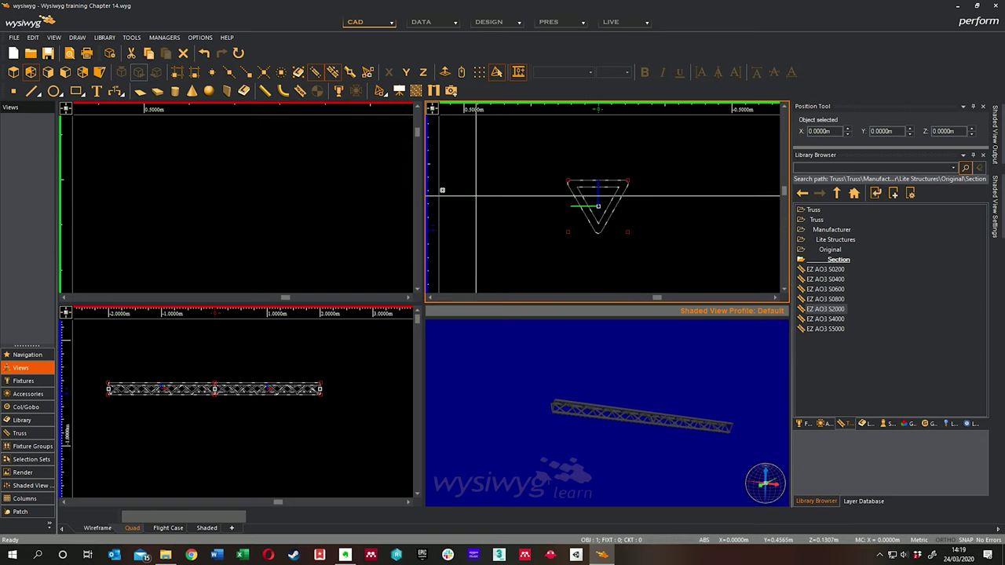
pyautogui.click(269, 204)
pyautogui.scroll(-5, 269, 204)
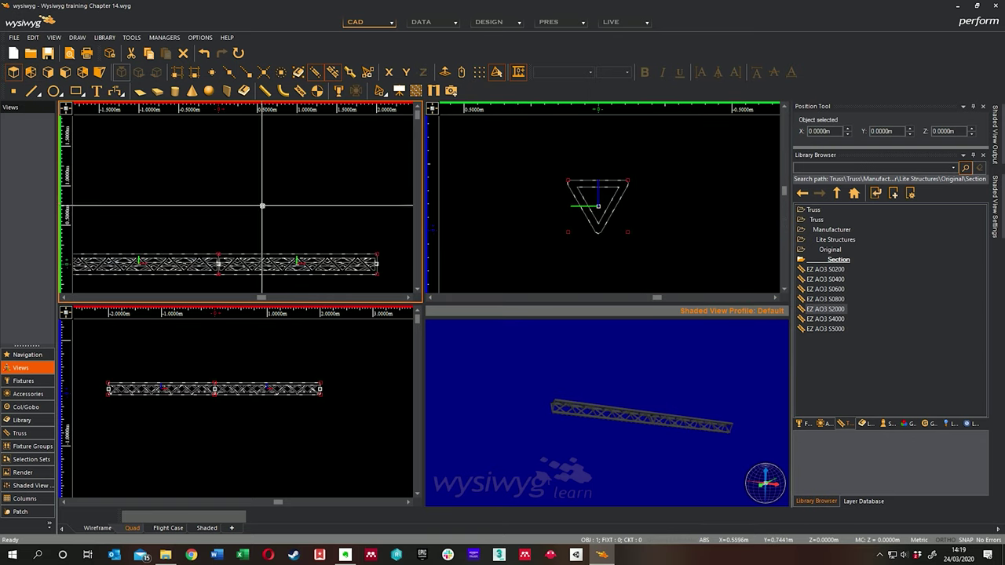
# Step: Draw a 3.9241 m pipe below the truss, parallel to it, with a 1.2 m trim height
pyautogui.click(264, 90)
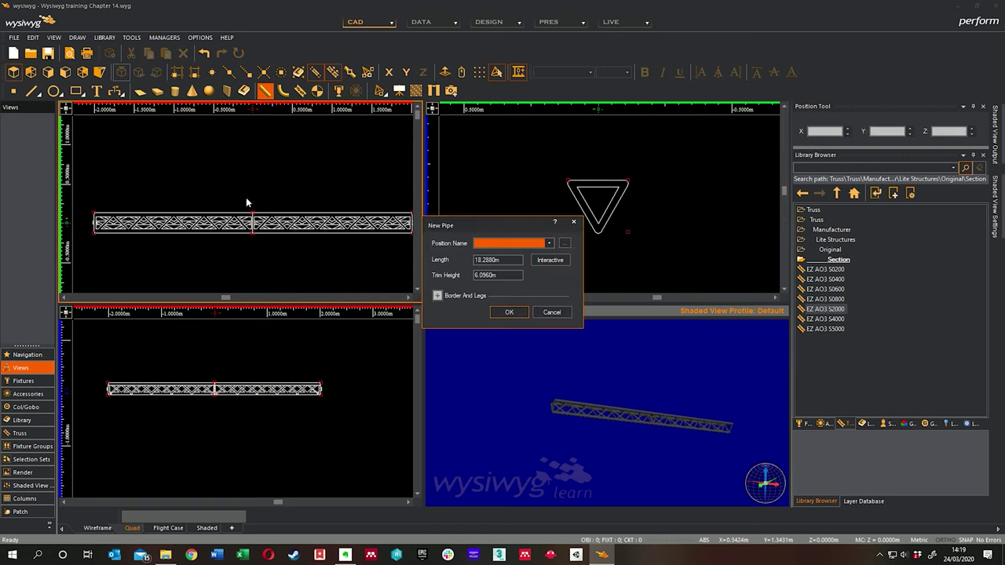
pyautogui.click(550, 259)
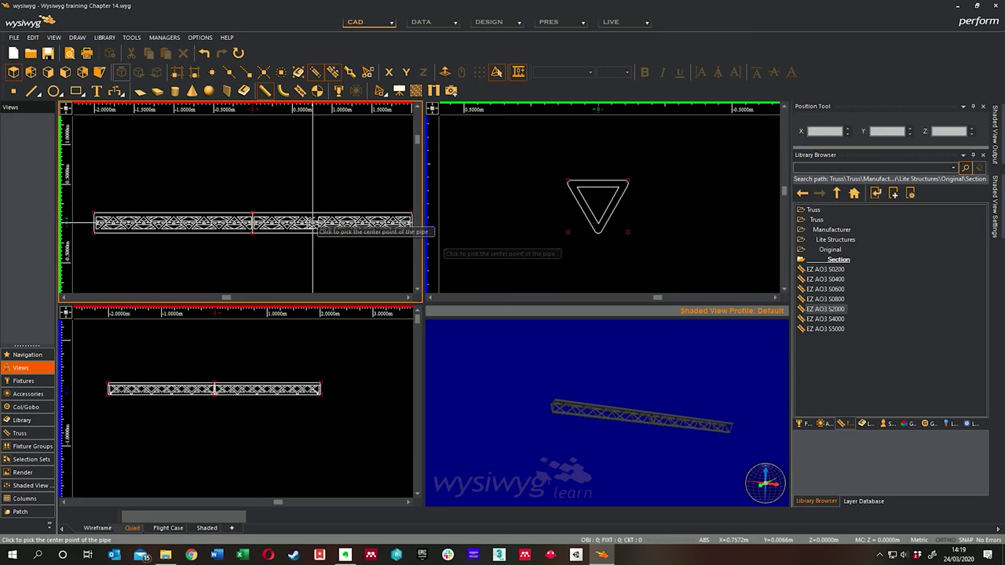
pyautogui.moveTo(291, 287); pyautogui.dragTo(291, 224, button='middle')
pyautogui.click(265, 90)
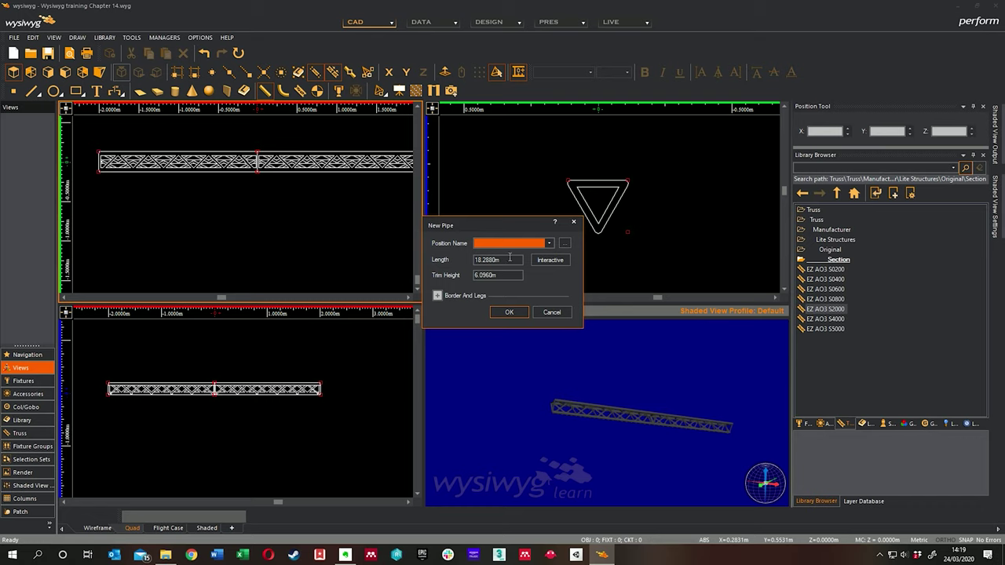
pyautogui.click(550, 260)
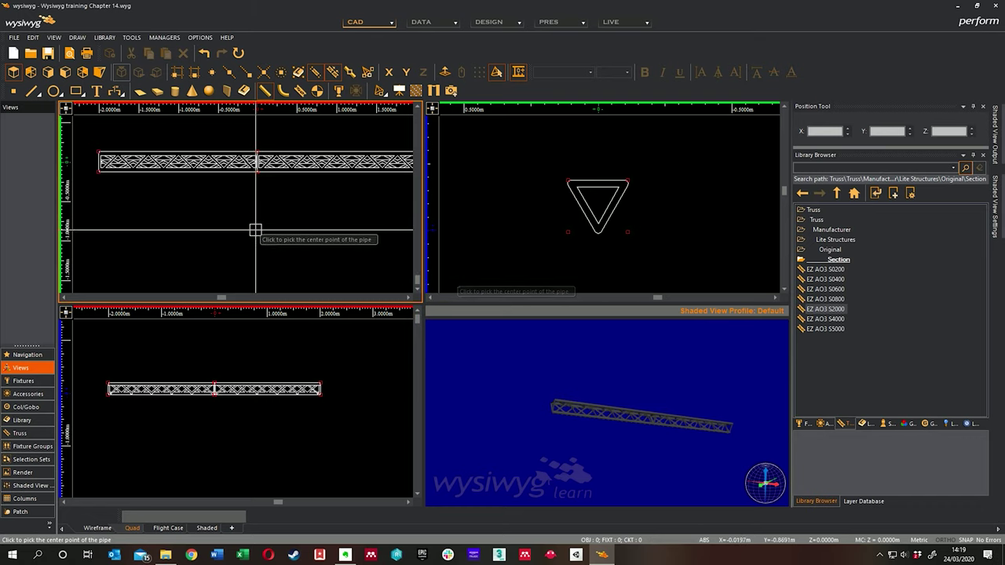
pyautogui.click(256, 227)
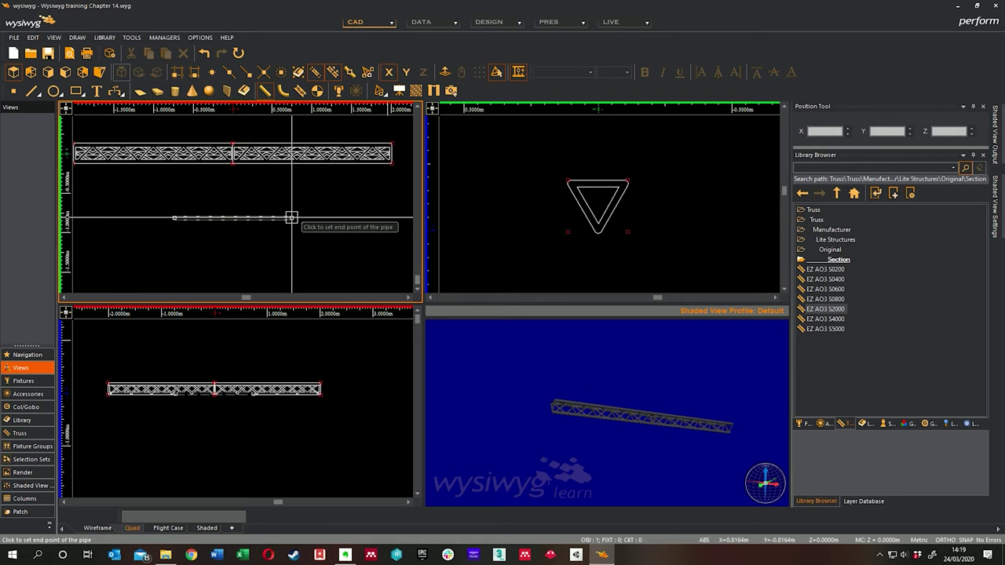
pyautogui.click(388, 212)
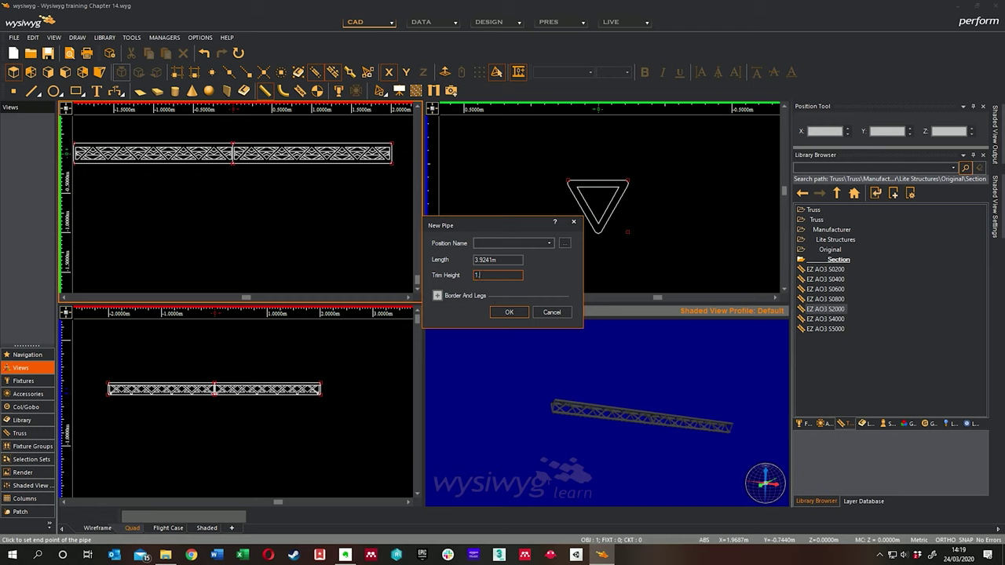
pyautogui.press('Return')
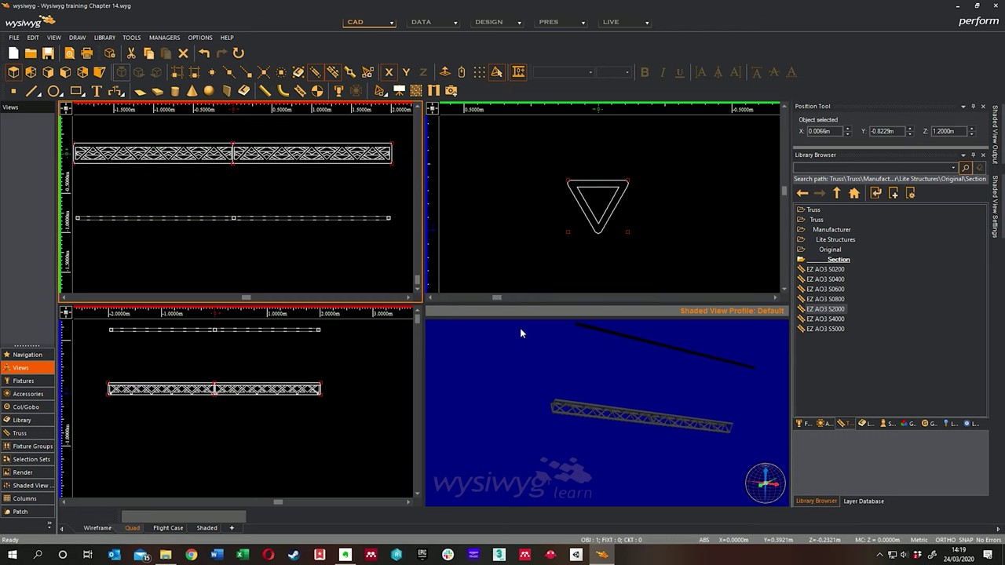
# Step: Recentre the view on the truss and new pipe, and bring up the pipe's context menu
pyautogui.moveTo(348, 245); pyautogui.dragTo(318, 221, button='middle')
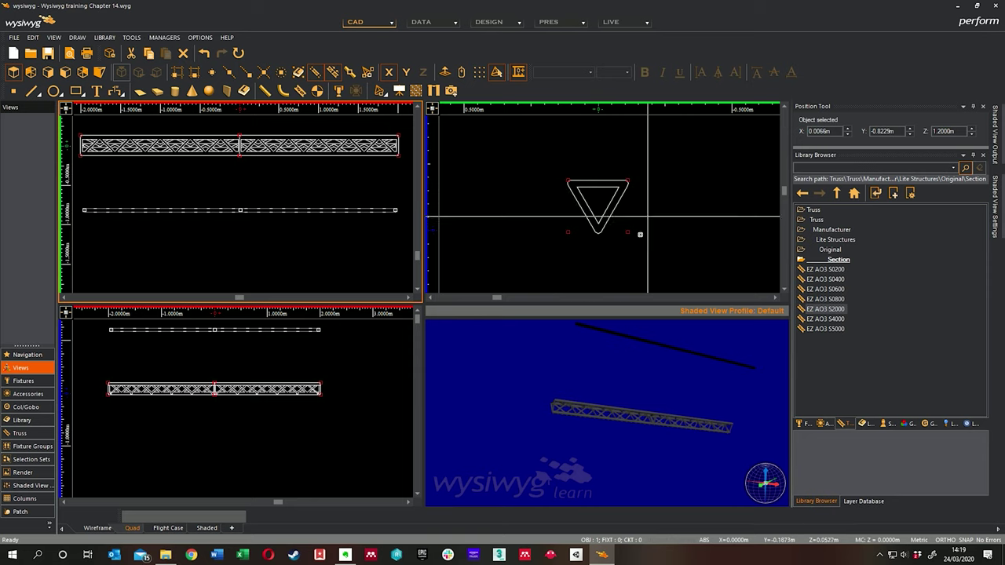
pyautogui.moveTo(215, 253); pyautogui.dragTo(195, 242, button='middle')
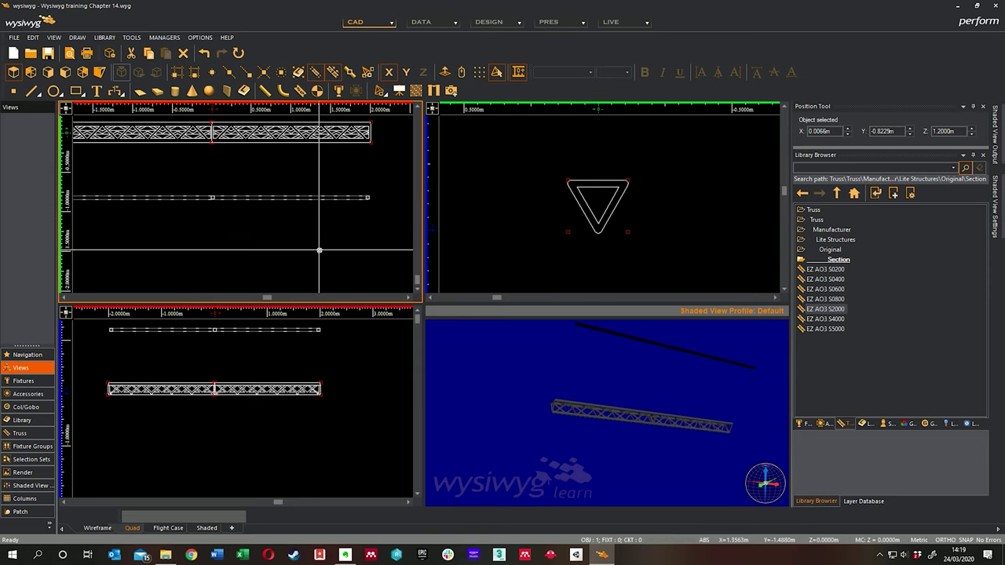
pyautogui.scroll(-2, 277, 228)
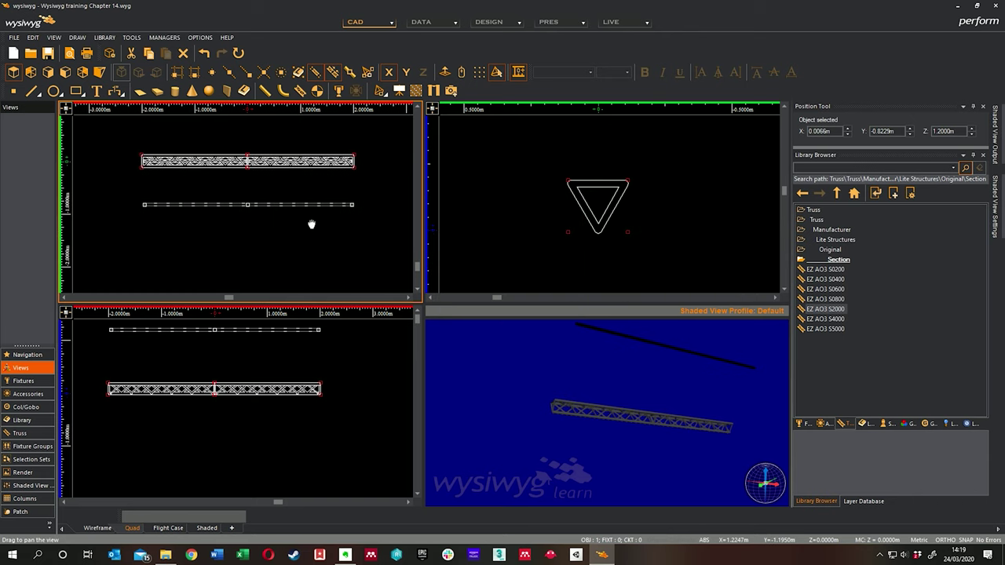
pyautogui.moveTo(294, 214); pyautogui.dragTo(272, 227, button='middle')
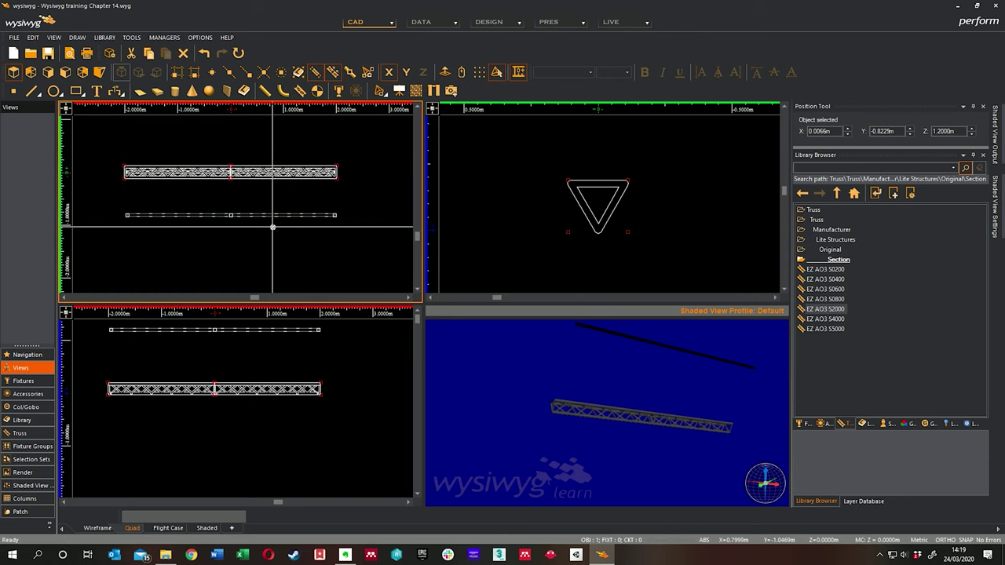
pyautogui.rightClick(272, 227)
# Step: Enable Border and Curtain on the pipe's Pipe tab, then orbit to see the curtain
pyautogui.click(298, 235)
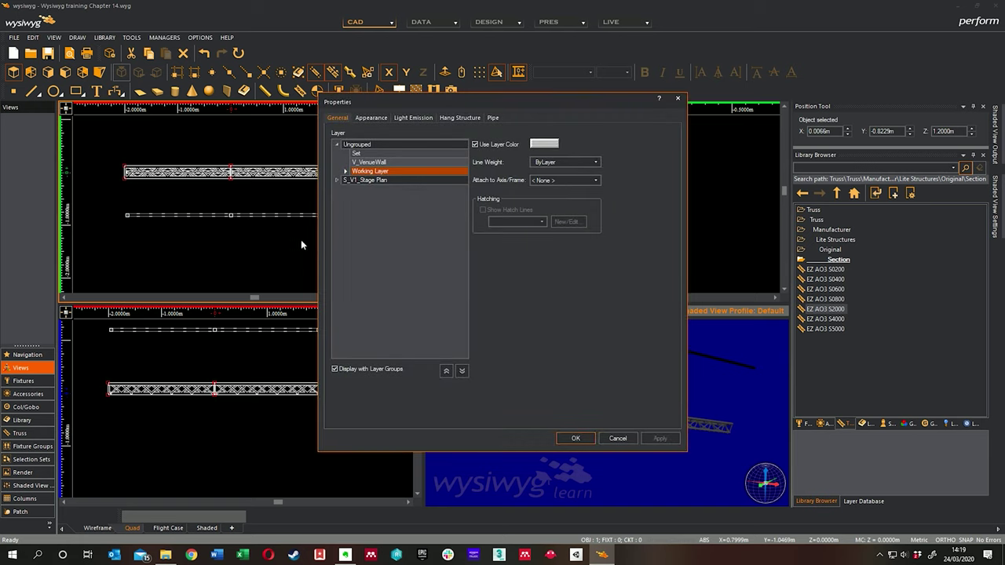
pyautogui.click(493, 118)
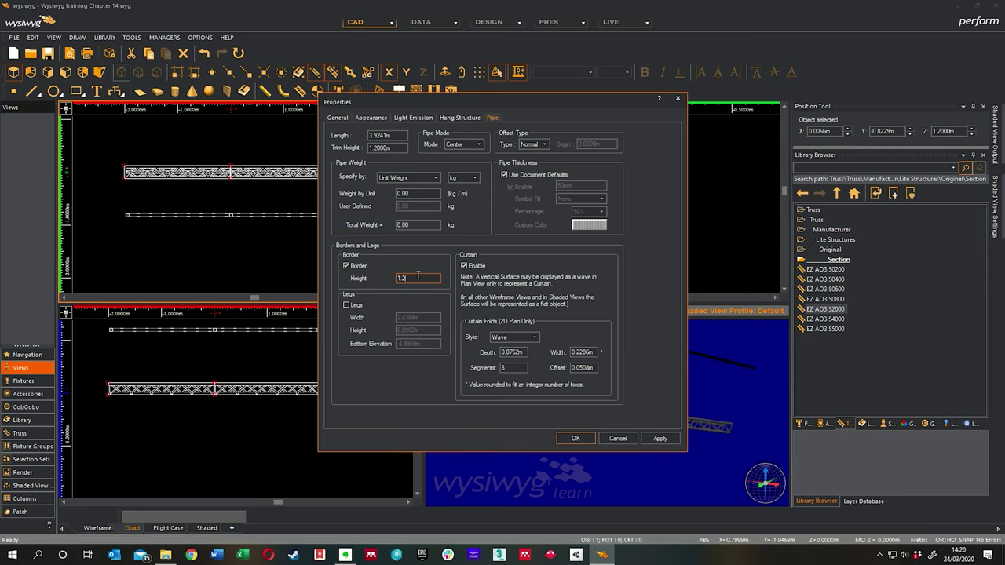
pyautogui.click(575, 437)
pyautogui.moveTo(692, 397)
pyautogui.mouseDown()
pyautogui.moveTo(634, 354)
pyautogui.moveTo(648, 364)
pyautogui.moveTo(620, 375)
pyautogui.mouseUp()
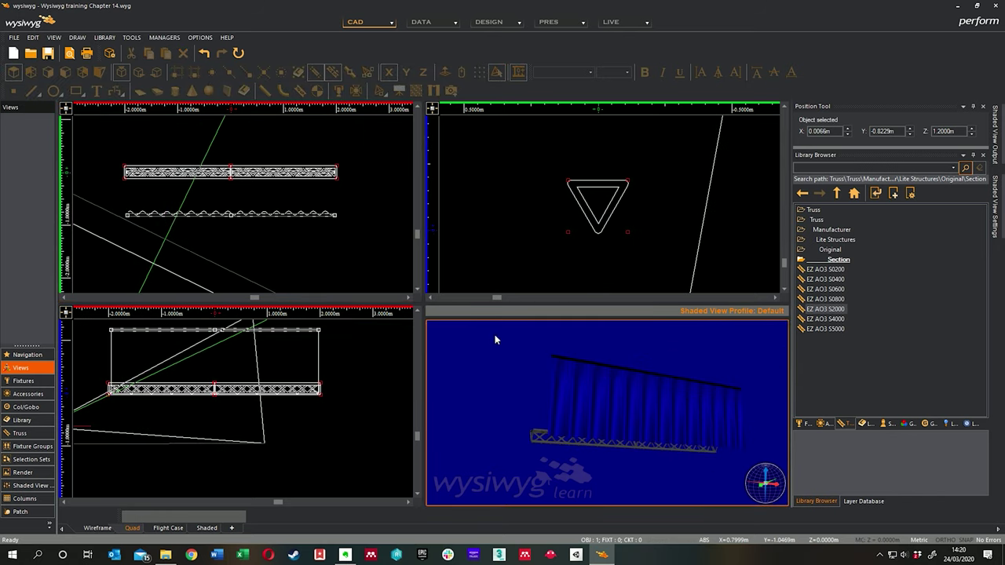
# Step: Reopen the pipe's properties and review the Pipe and Border appearance settings
pyautogui.rightClick(331, 242)
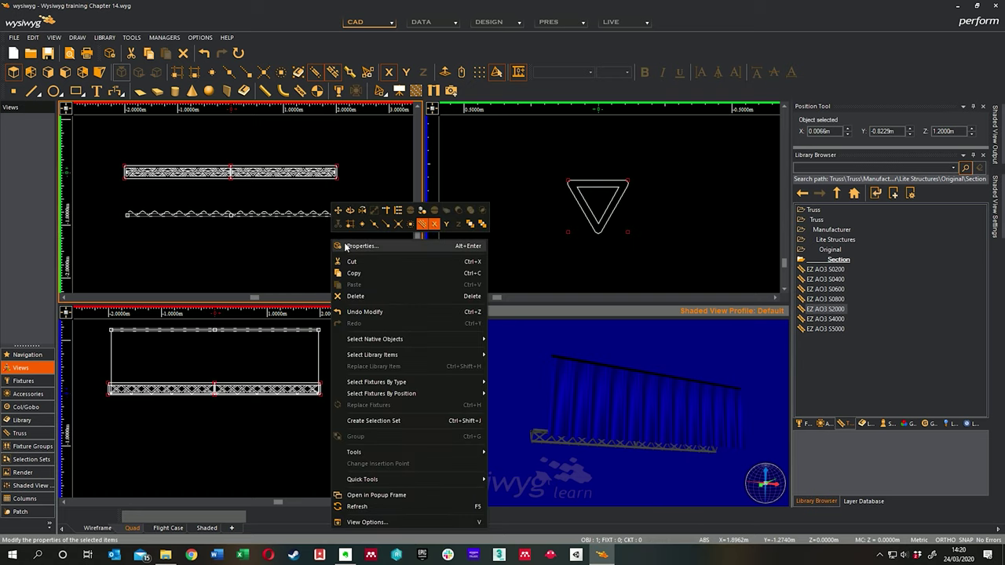
pyautogui.click(345, 246)
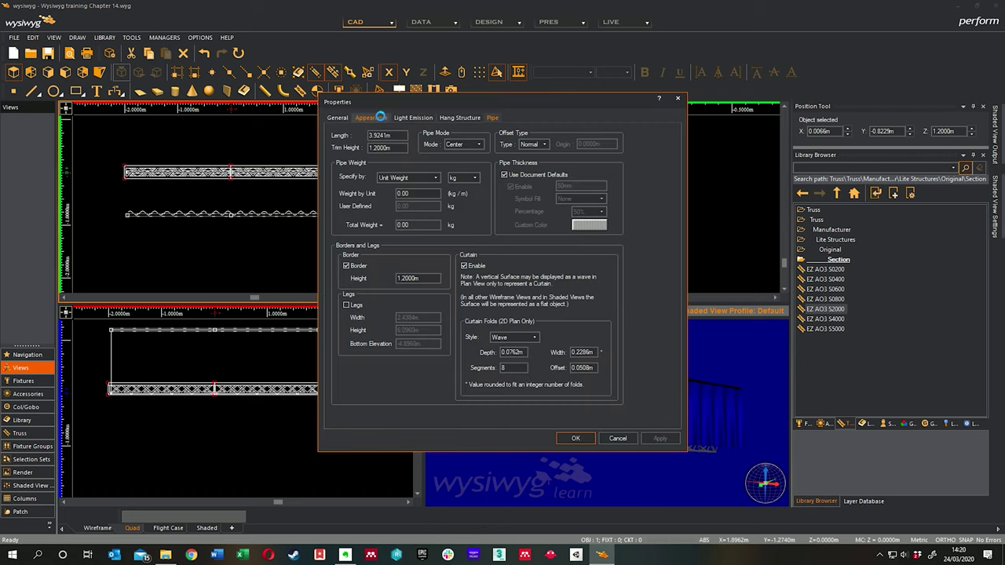
pyautogui.click(380, 116)
pyautogui.click(351, 150)
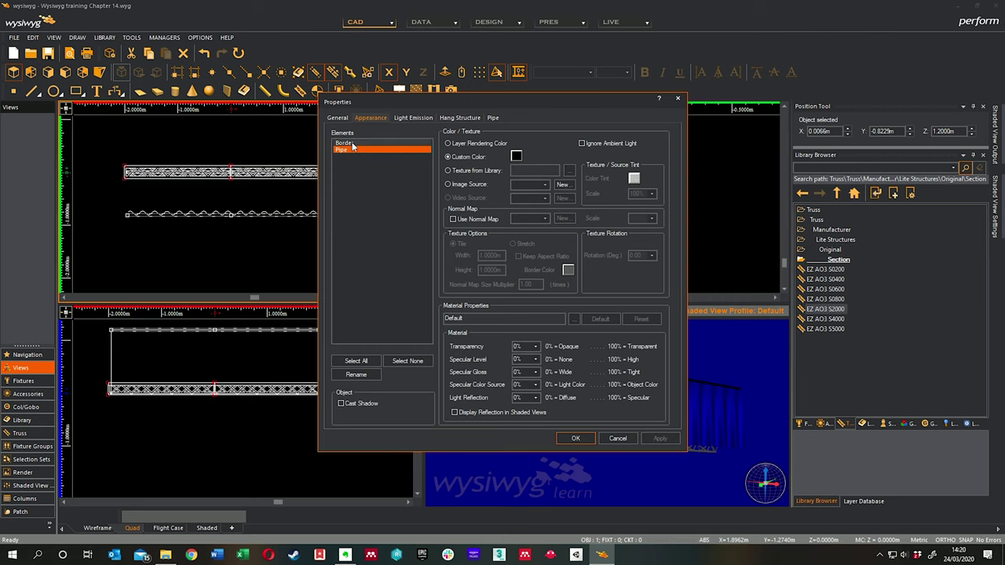
pyautogui.click(353, 144)
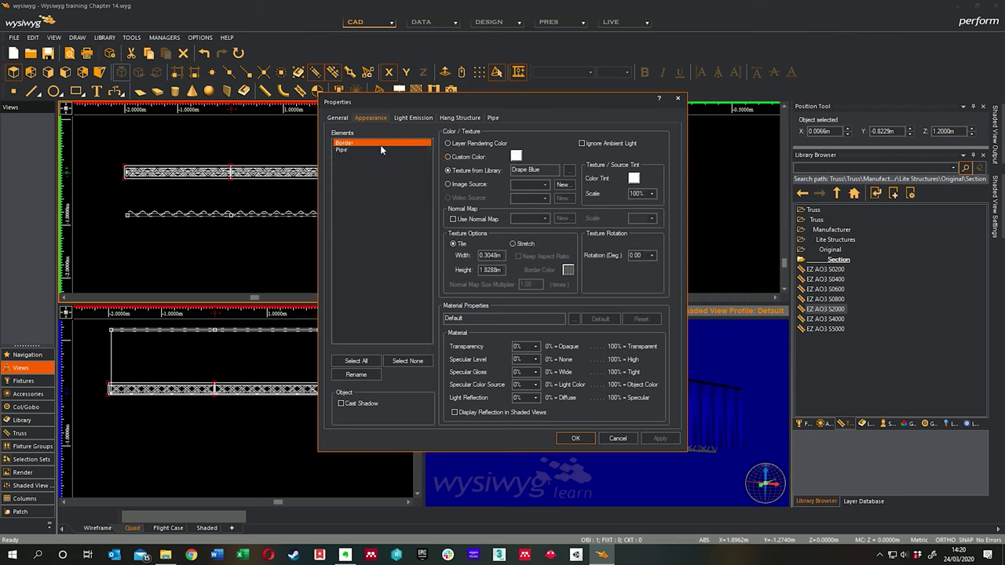
pyautogui.click(495, 118)
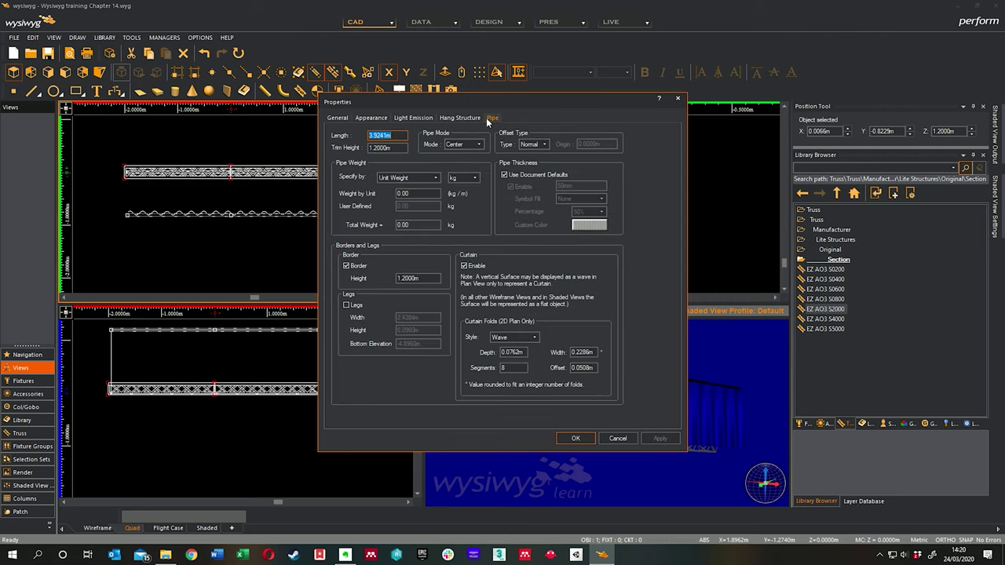
# Step: Add legs to the pipe with a leg width of 0.2 m and confirm
pyautogui.click(349, 306)
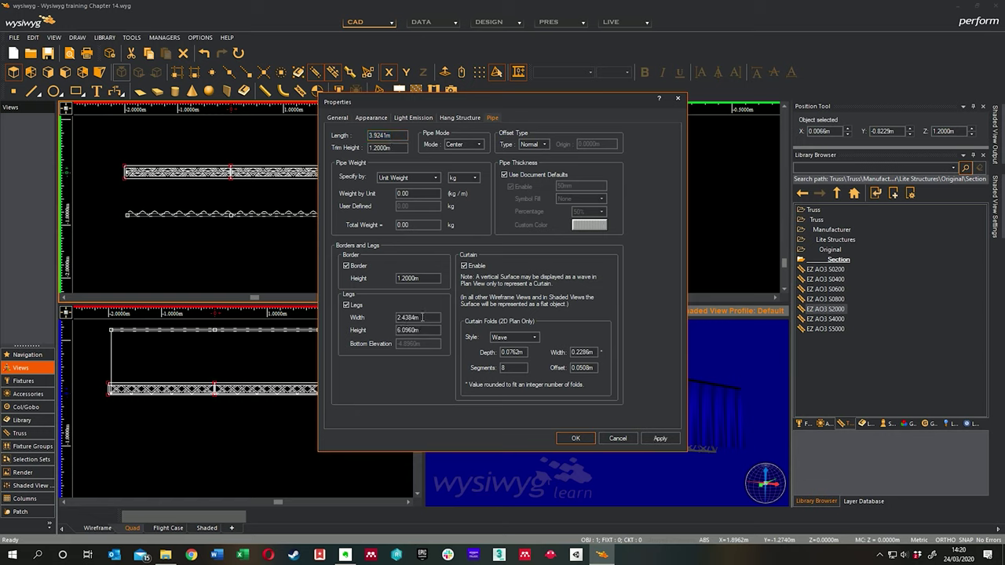
pyautogui.click(663, 438)
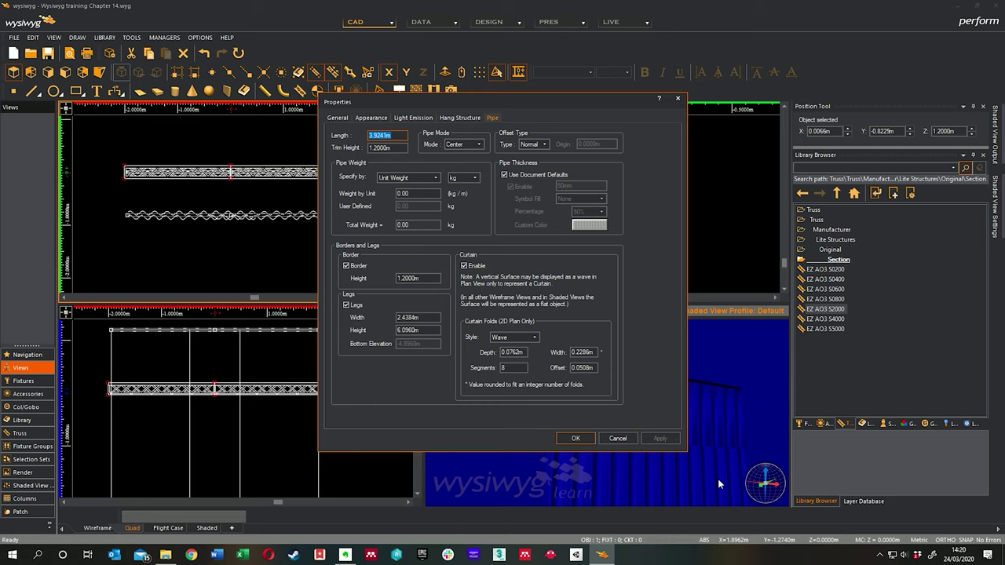
pyautogui.moveTo(420, 320); pyautogui.dragTo(343, 310)
pyautogui.write('0.2')
pyautogui.click(658, 439)
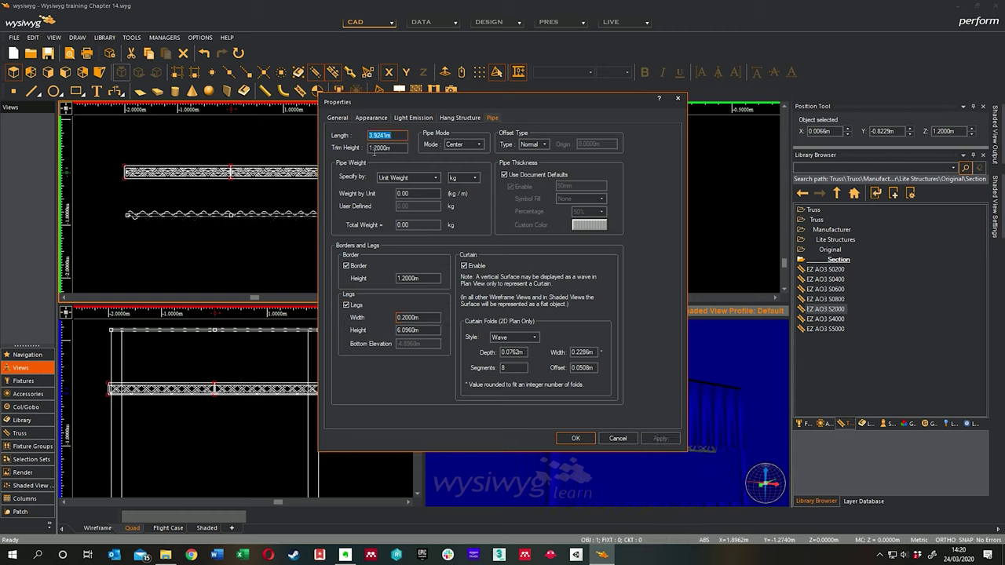
pyautogui.click(333, 118)
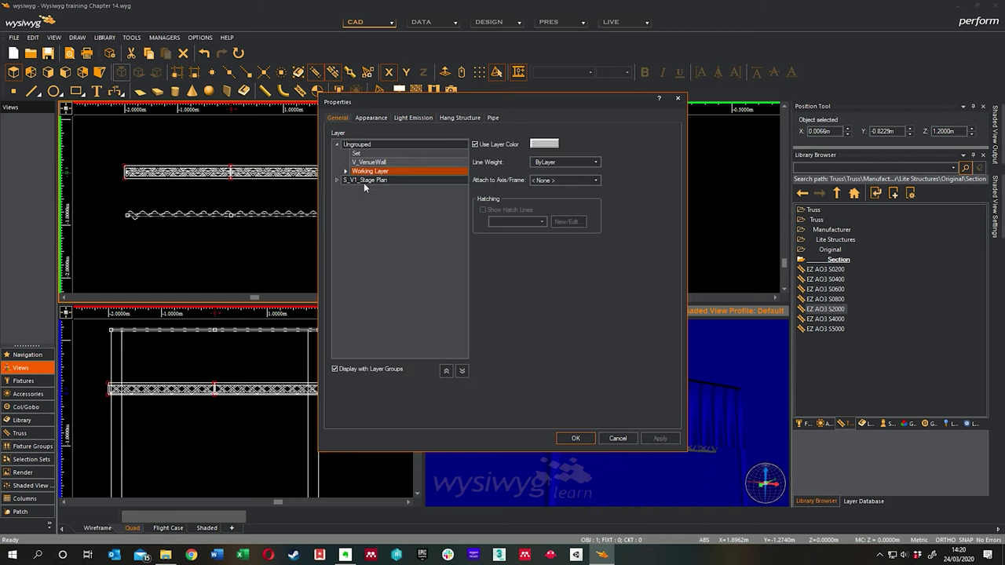
pyautogui.click(372, 118)
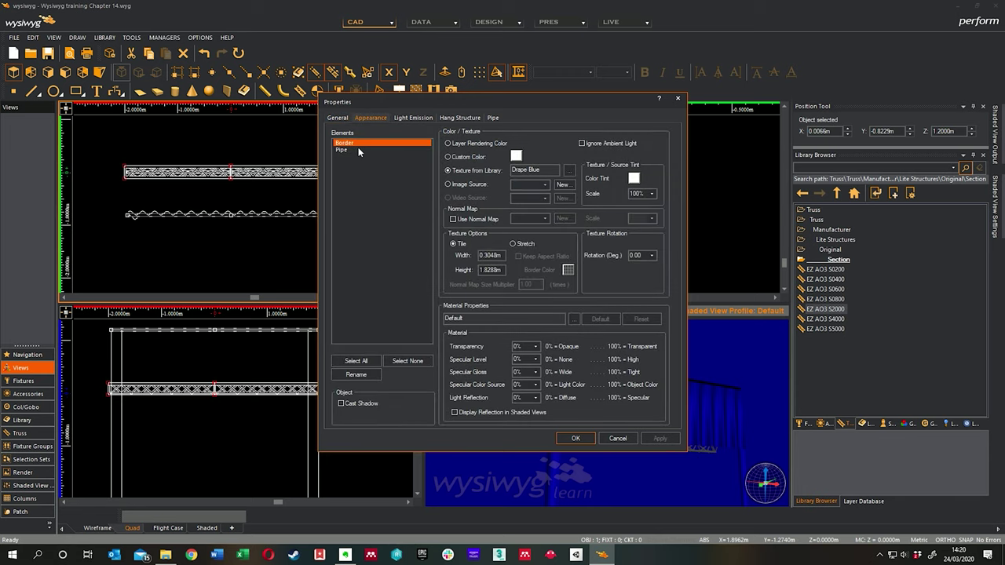
pyautogui.click(575, 438)
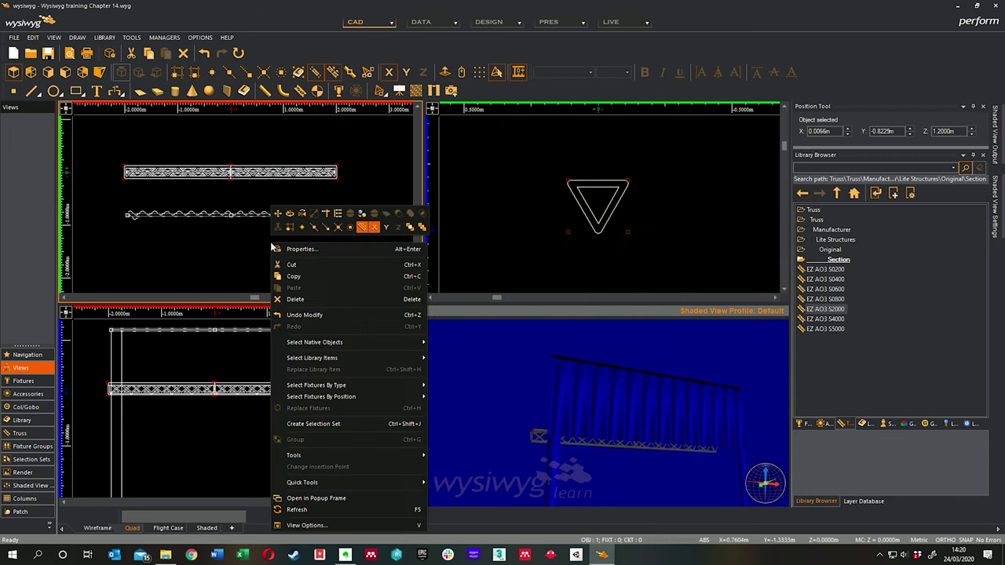
# Step: In the pipe's appearance settings, give the Leg - Left element the Drape Beige library texture
pyautogui.rightClick(272, 243)
pyautogui.click(283, 250)
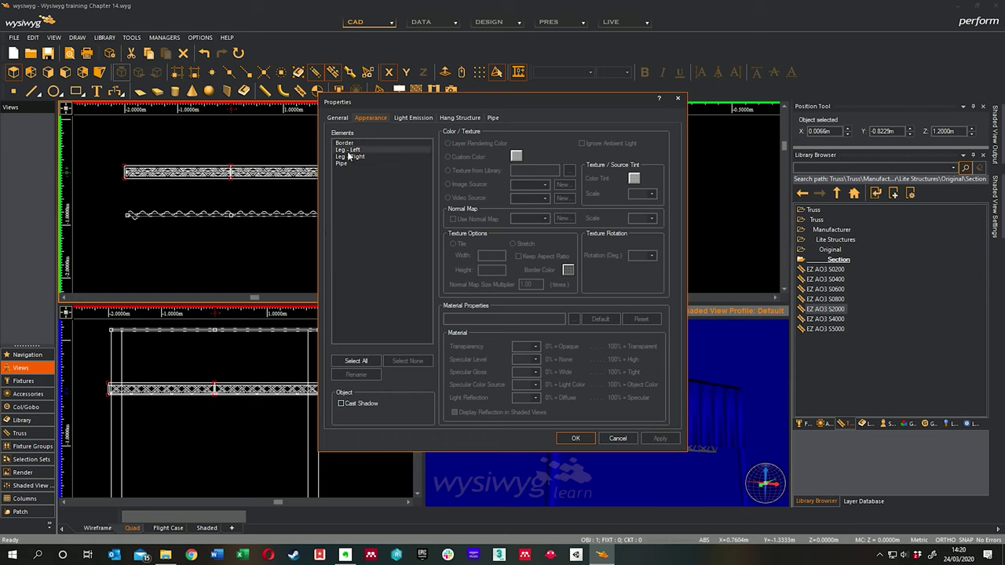
pyautogui.click(354, 156)
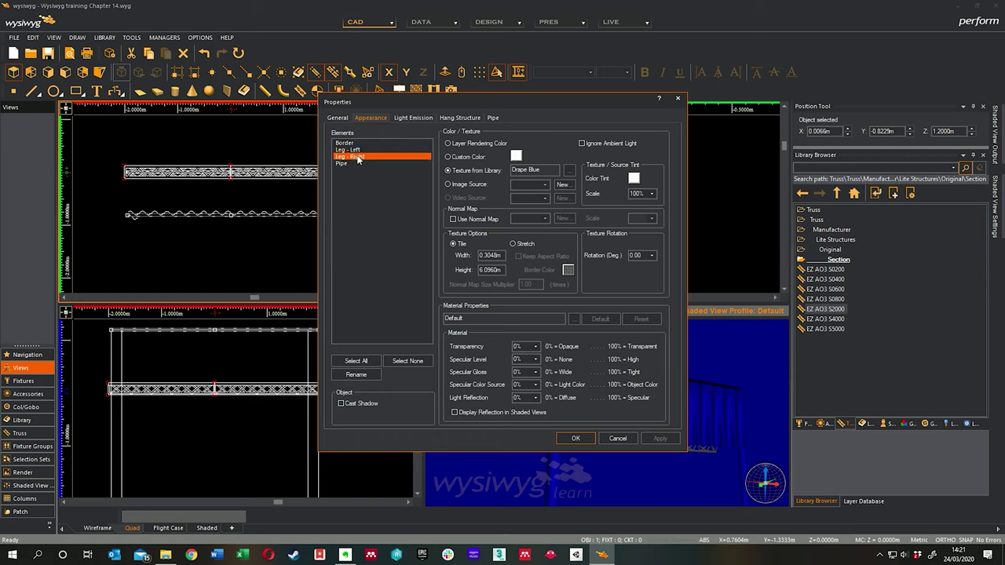
pyautogui.click(345, 143)
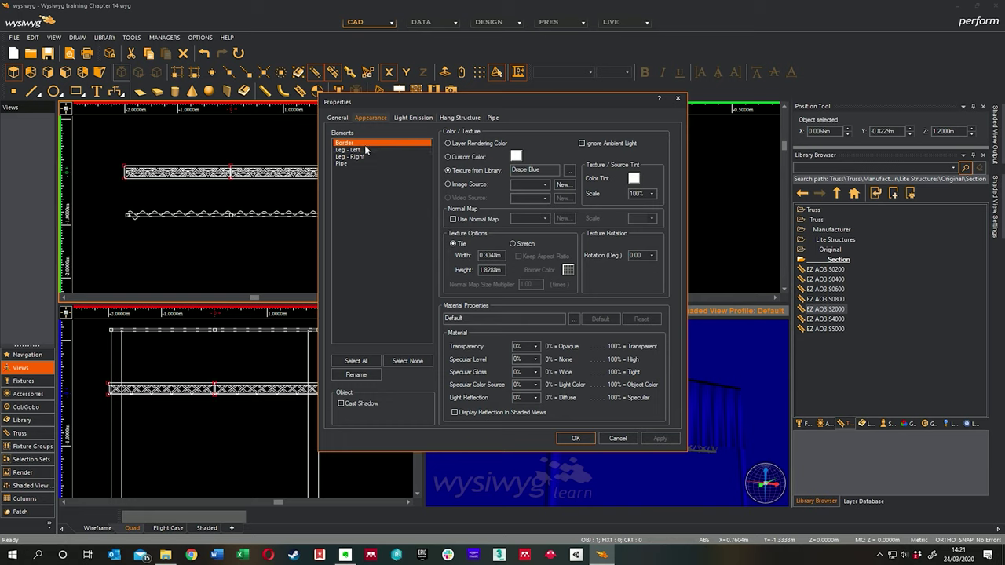
pyautogui.click(368, 149)
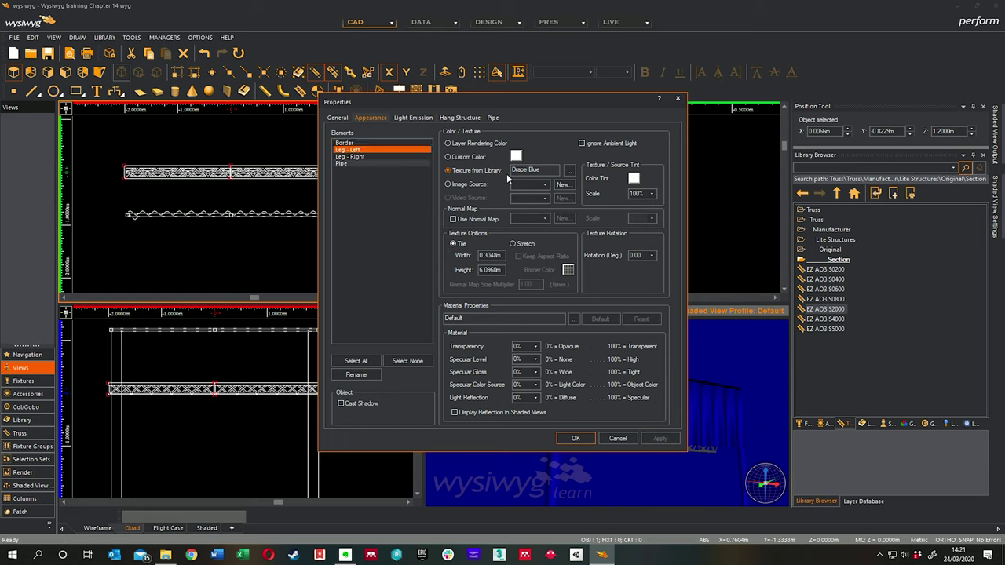
pyautogui.click(570, 171)
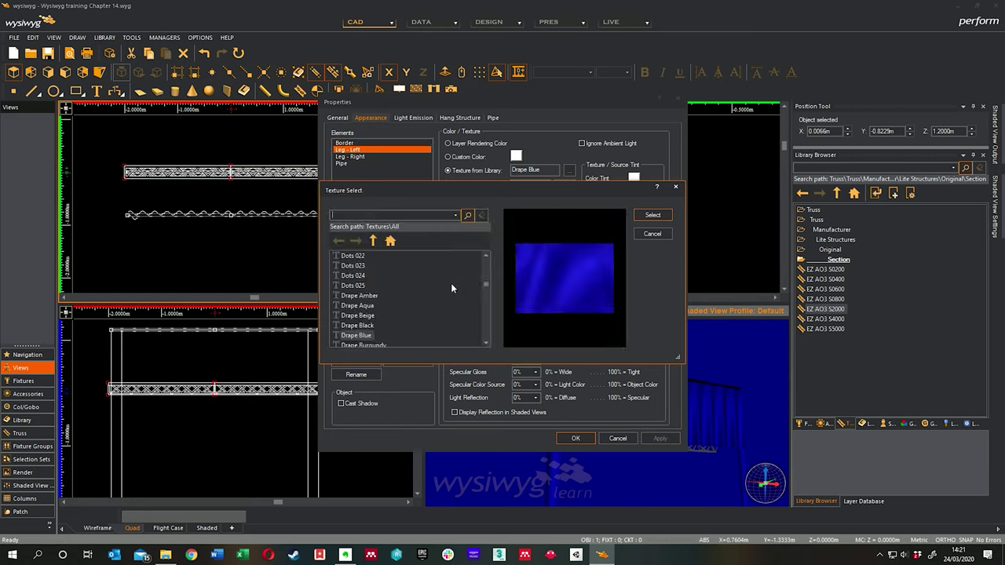
pyautogui.click(358, 315)
pyautogui.click(651, 215)
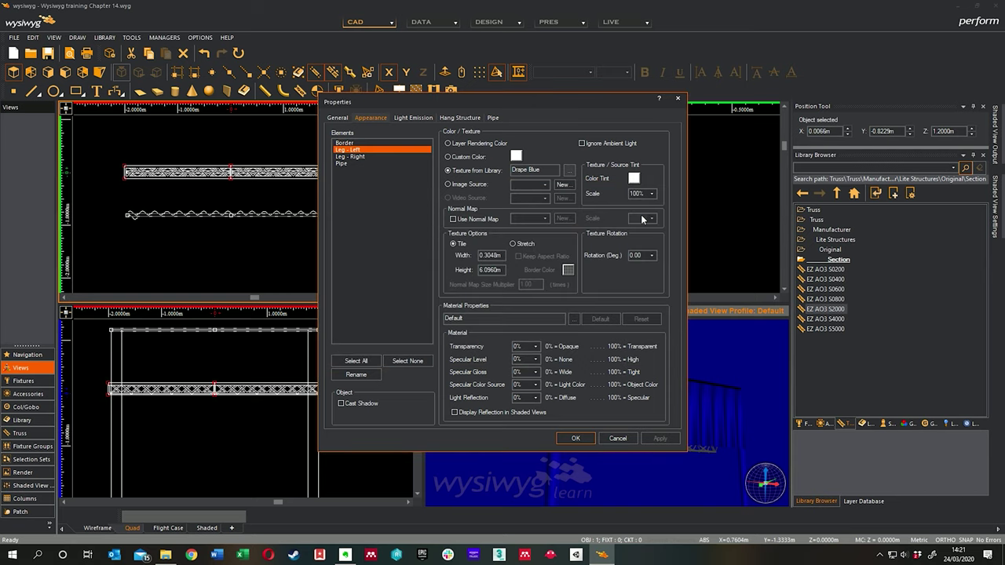
# Step: Give the Leg - Right element the Drape Burgundy texture, then select the Border element
pyautogui.click(358, 156)
pyautogui.click(569, 171)
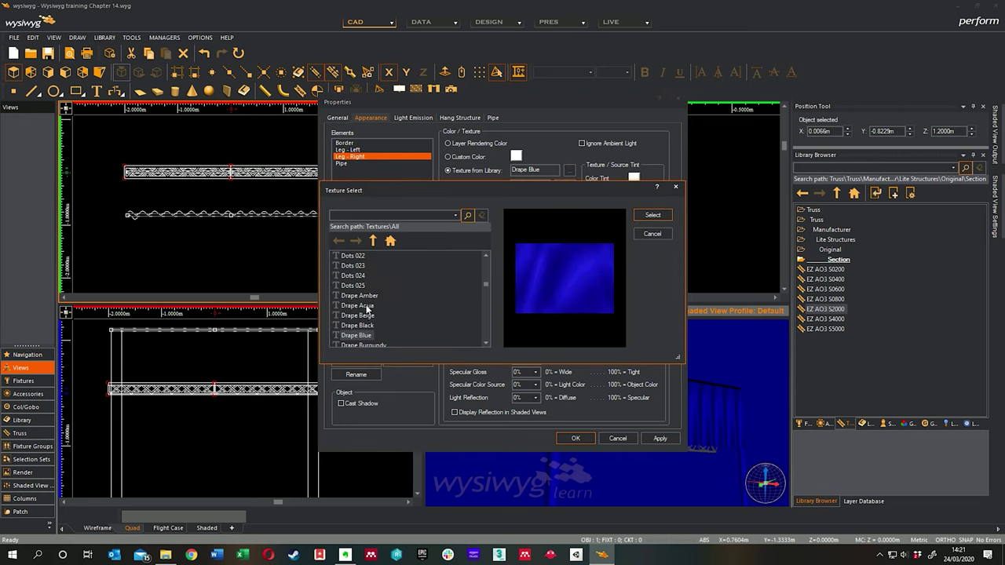
pyautogui.click(369, 305)
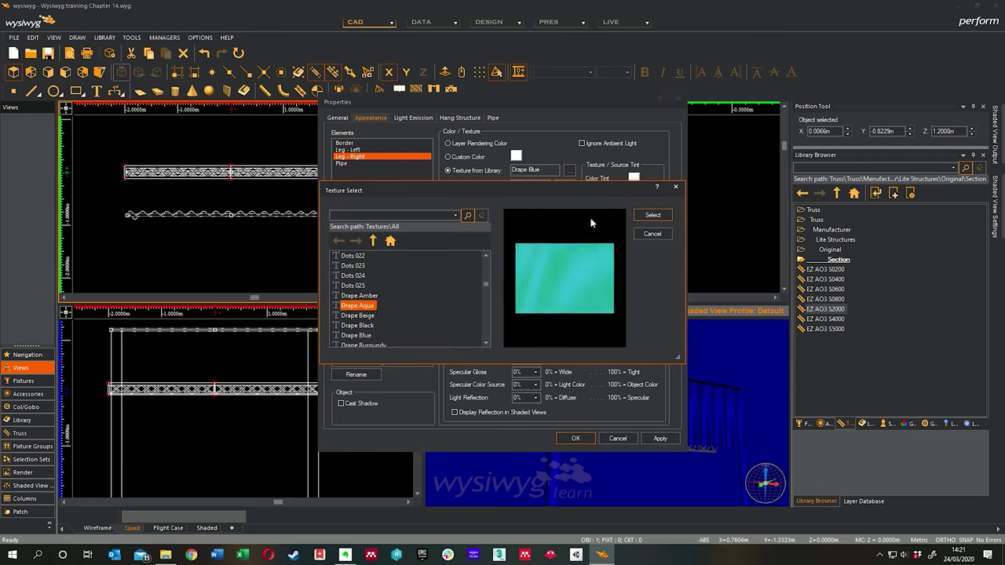
pyautogui.scroll(-1, 360, 337)
pyautogui.click(374, 315)
pyautogui.click(652, 214)
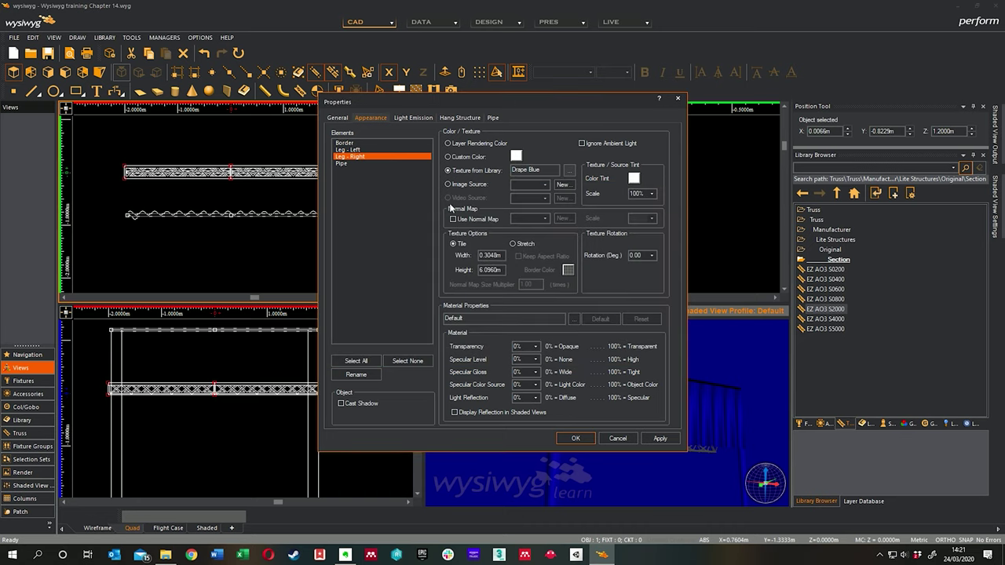
pyautogui.click(357, 144)
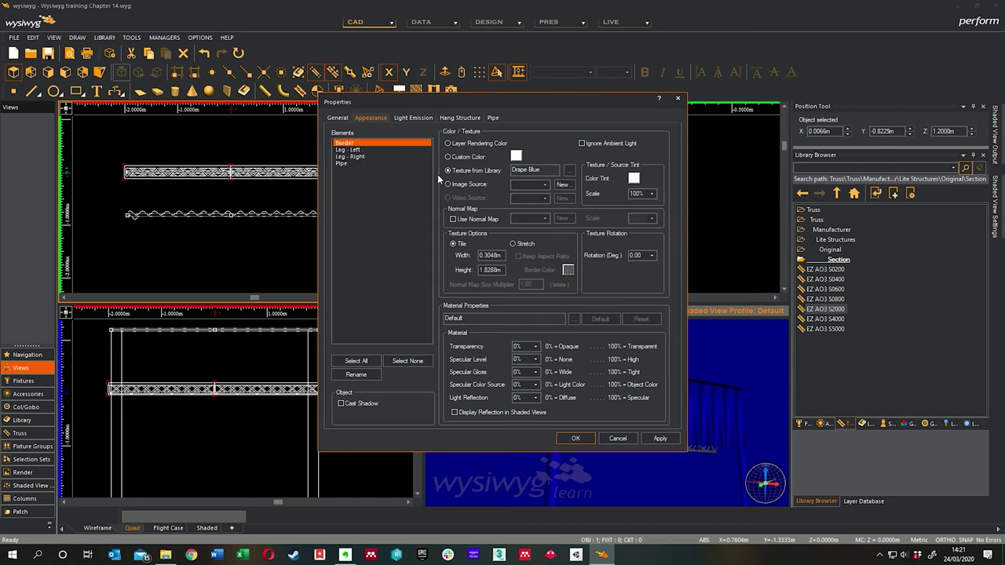
# Step: Set the Border to a green custom colour, apply it, and orbit the shaded view to check
pyautogui.click(469, 157)
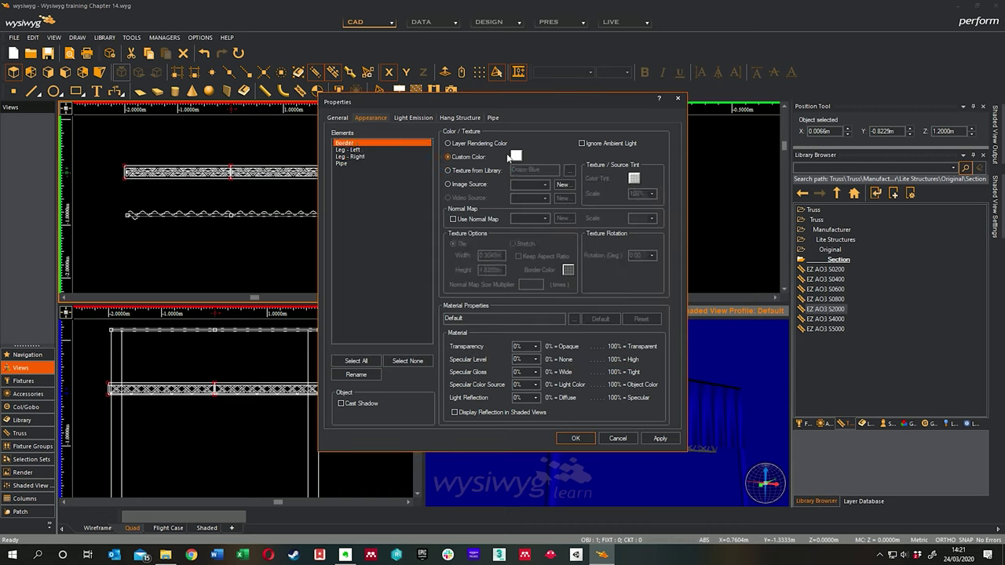
pyautogui.click(516, 156)
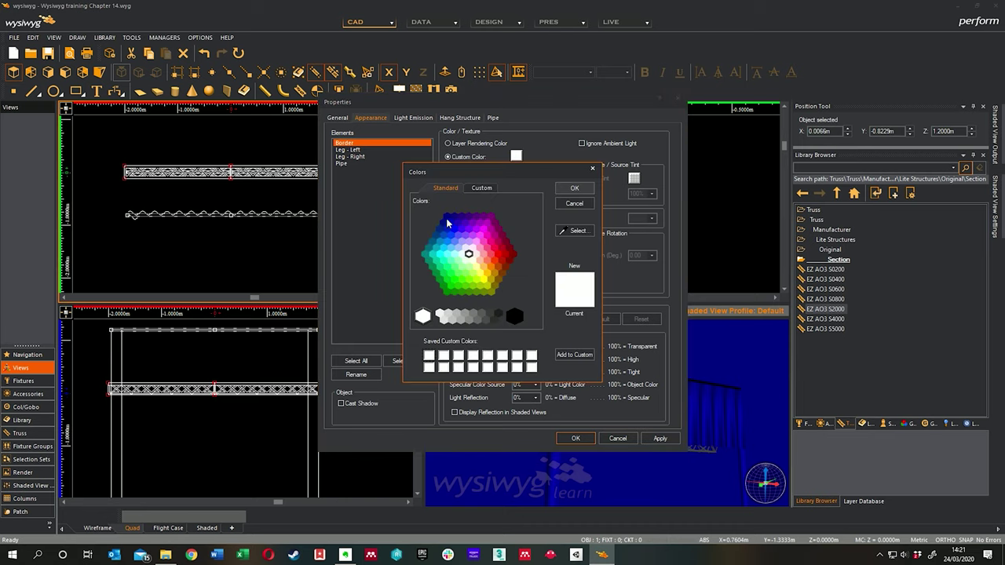
pyautogui.click(450, 291)
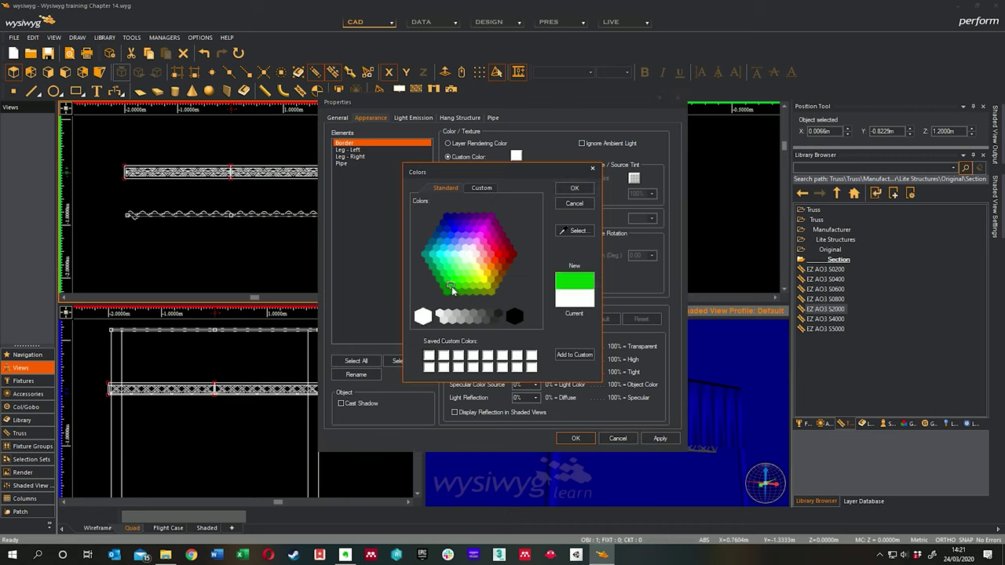
pyautogui.click(574, 189)
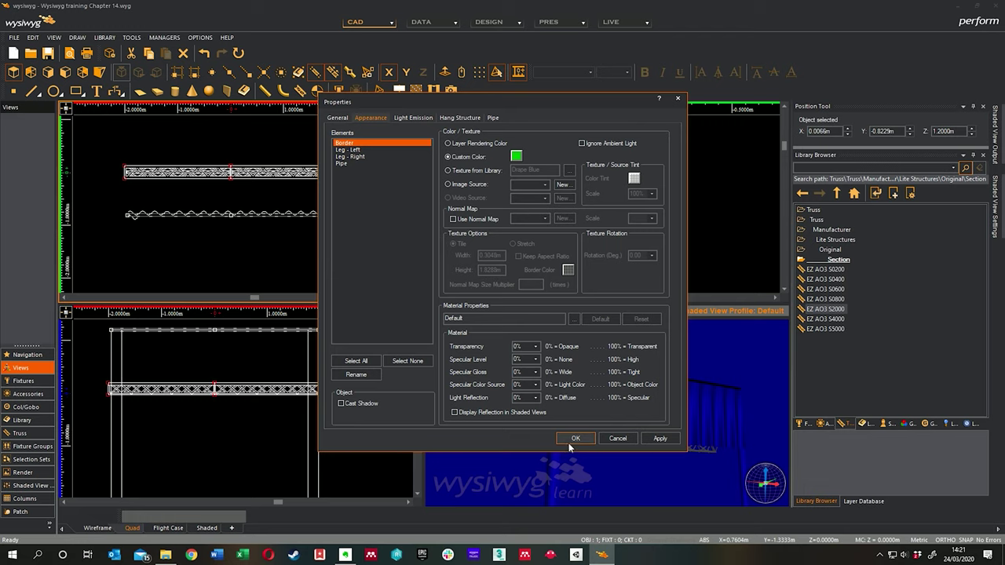
pyautogui.click(660, 439)
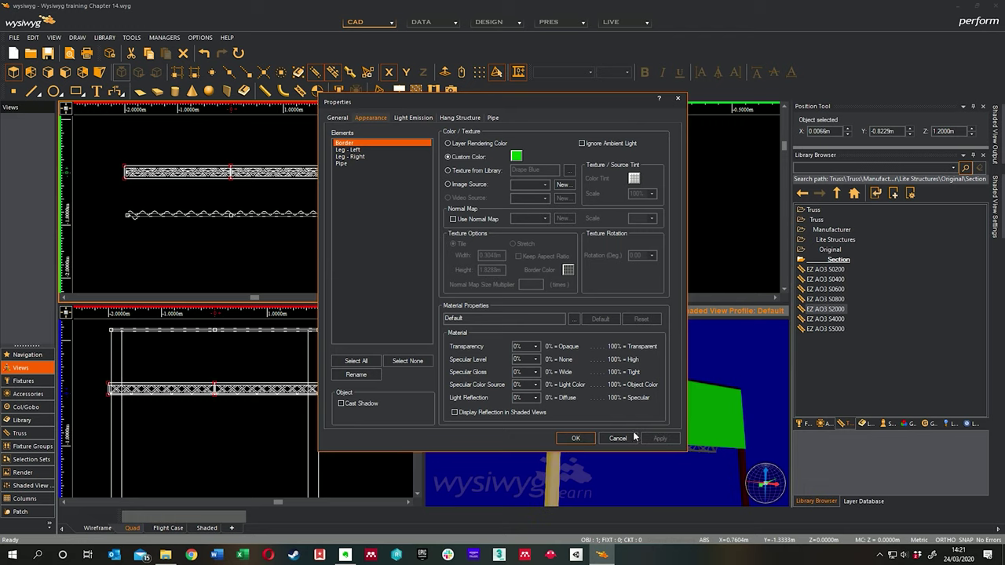
pyautogui.click(575, 438)
pyautogui.moveTo(613, 387)
pyautogui.mouseDown()
pyautogui.moveTo(648, 406)
pyautogui.moveTo(584, 381)
pyautogui.moveTo(605, 363)
pyautogui.moveTo(596, 437)
pyautogui.moveTo(601, 412)
pyautogui.moveTo(599, 428)
pyautogui.moveTo(599, 419)
pyautogui.moveTo(541, 400)
pyautogui.mouseUp()
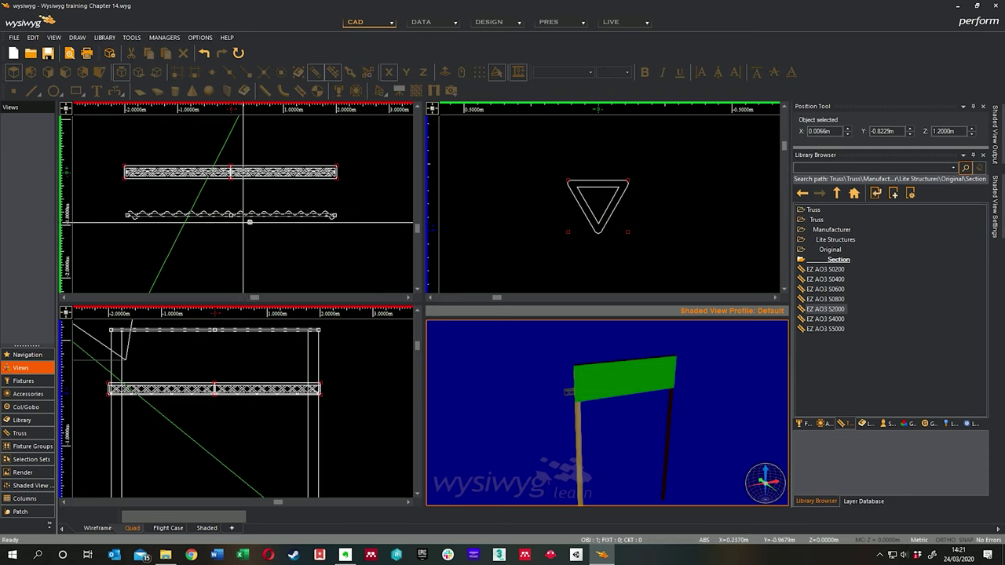
# Step: Reopen the pipe's properties from the top-left plan view, going through General and Pipe to Hang Structure
pyautogui.click(316, 224)
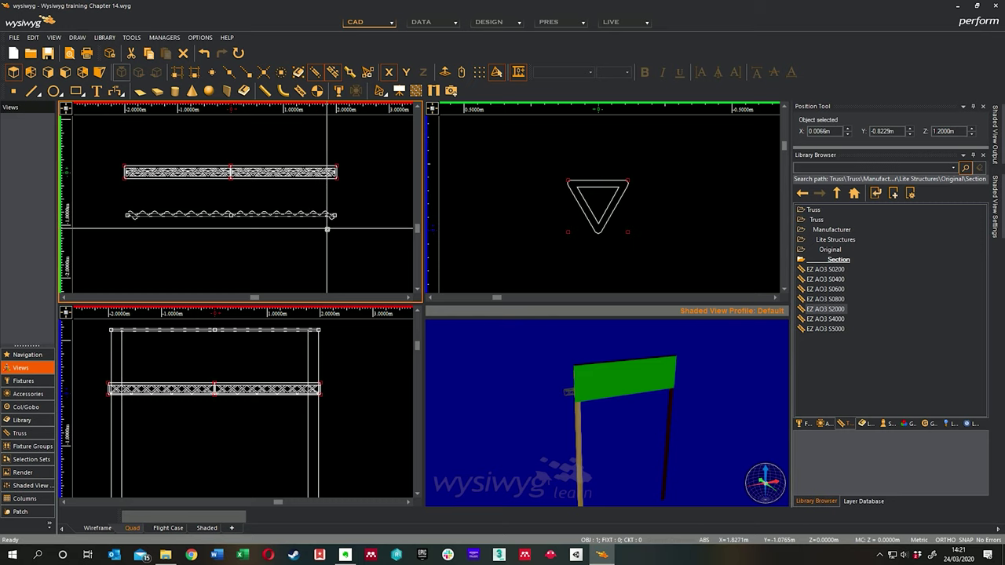
pyautogui.rightClick(327, 229)
pyautogui.click(363, 235)
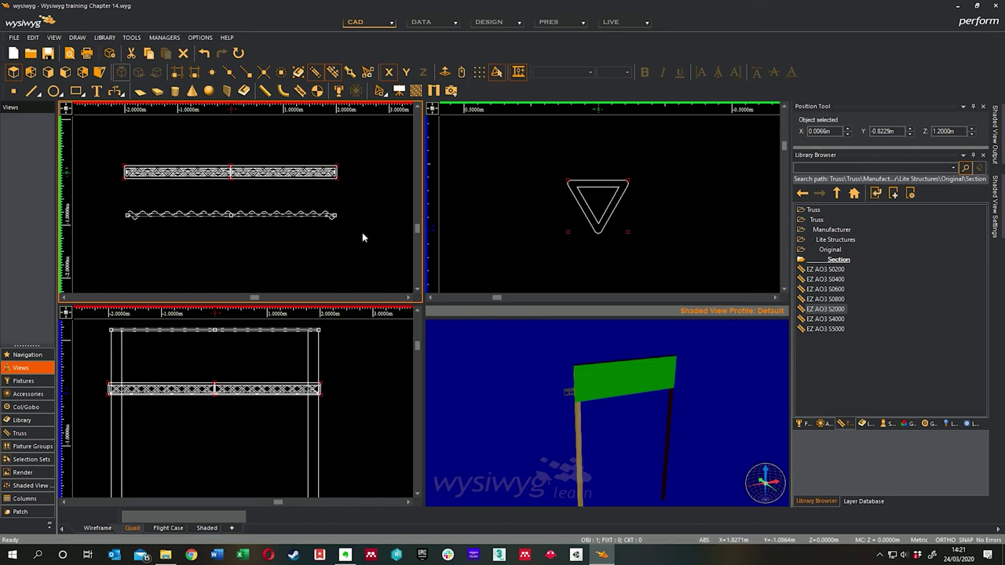
pyautogui.click(338, 118)
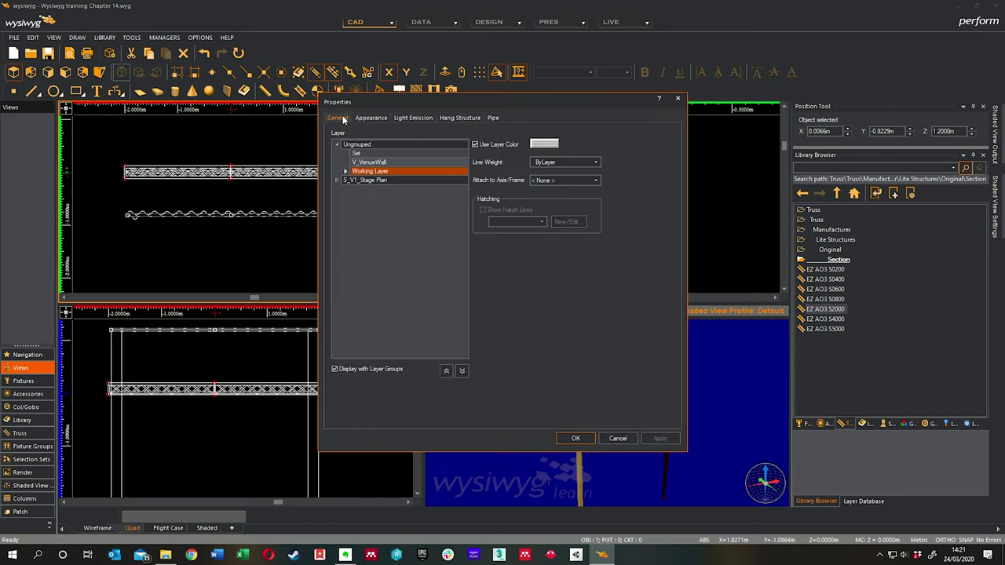
pyautogui.click(491, 119)
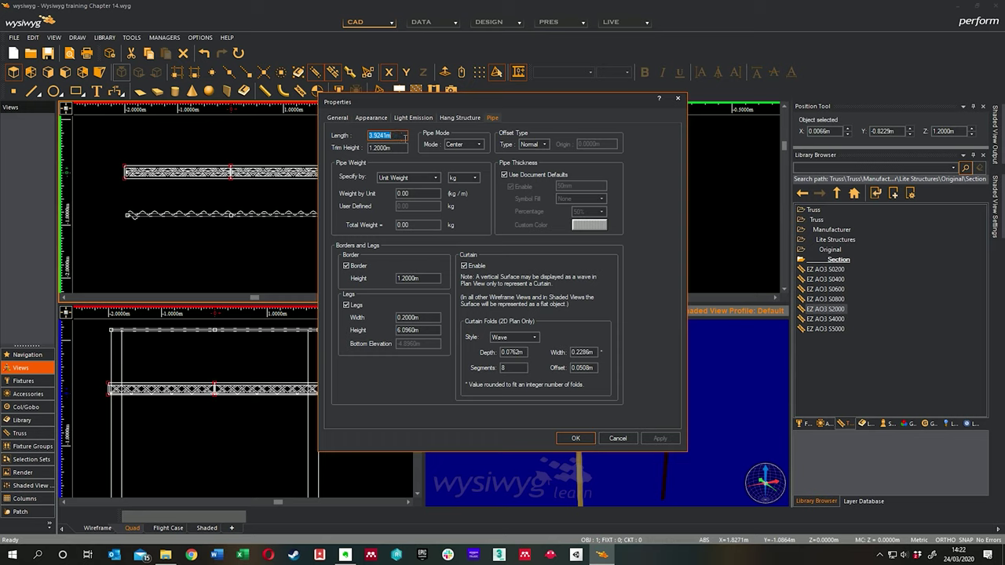
pyautogui.click(460, 118)
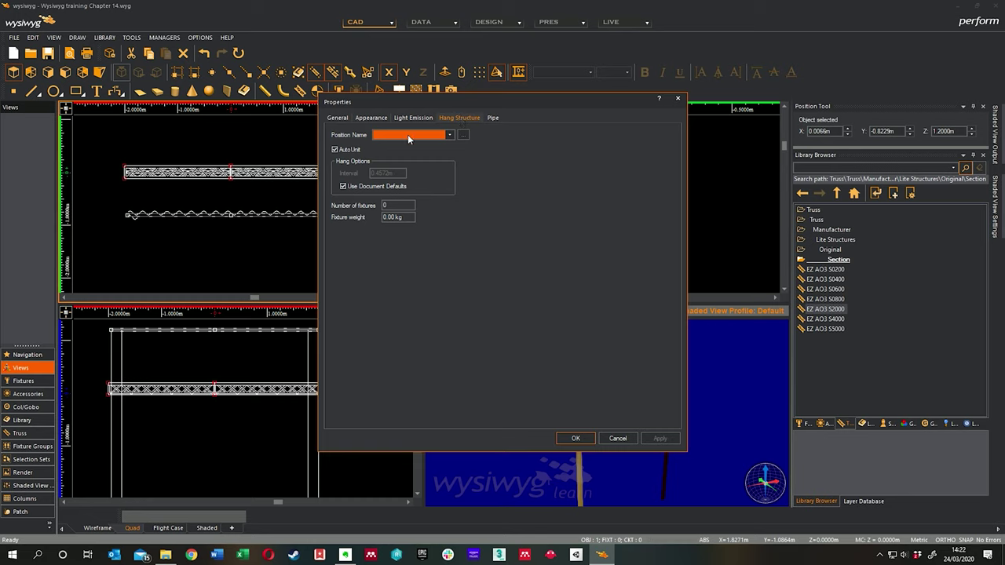
# Step: Create the LX1 position name in the position name manager
pyautogui.click(450, 136)
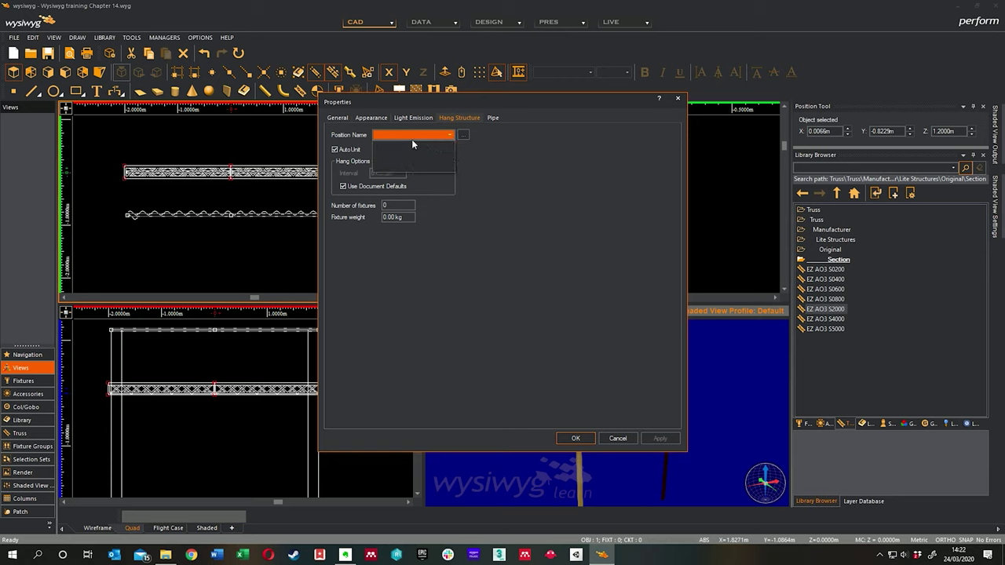
pyautogui.click(450, 136)
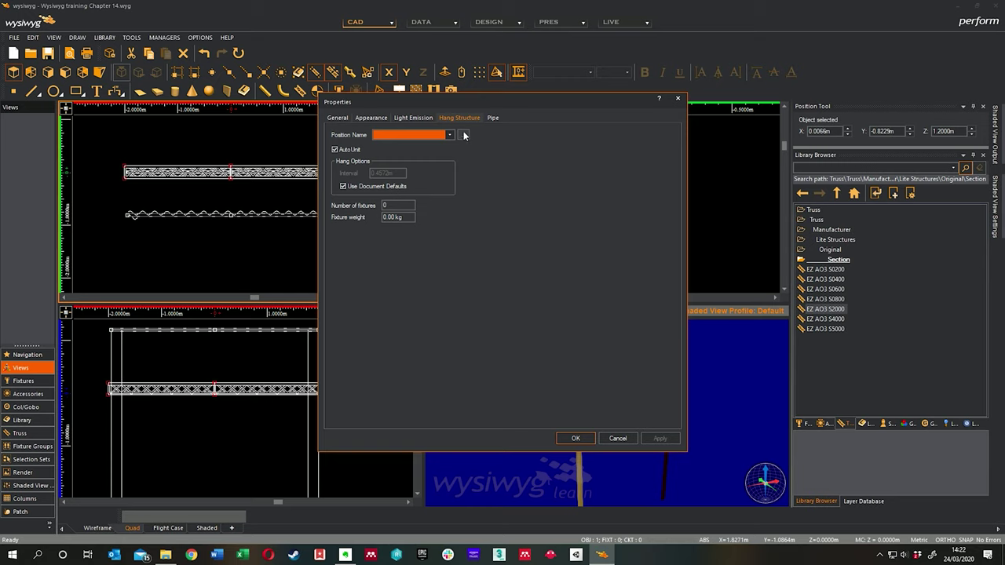
pyautogui.click(463, 135)
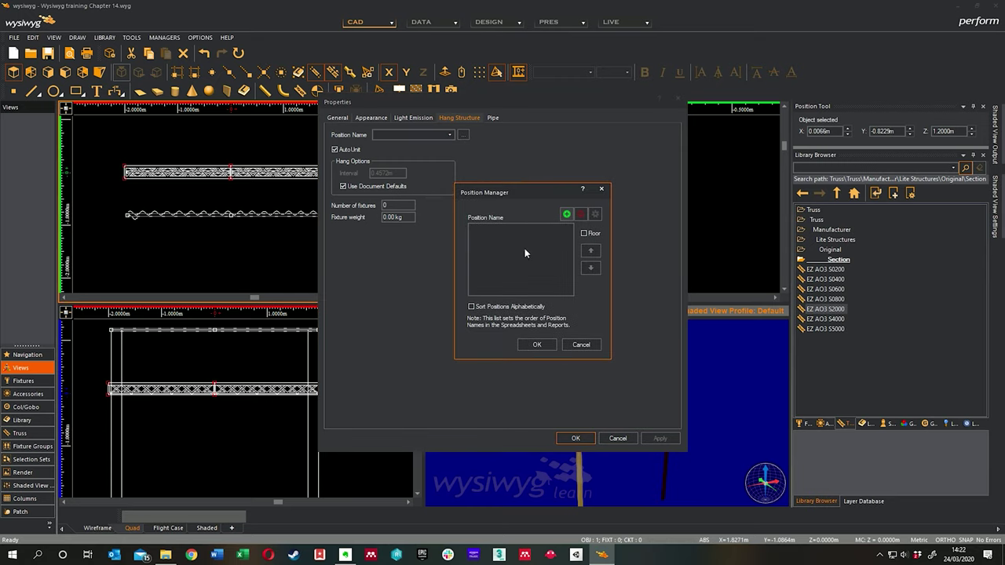
pyautogui.click(565, 214)
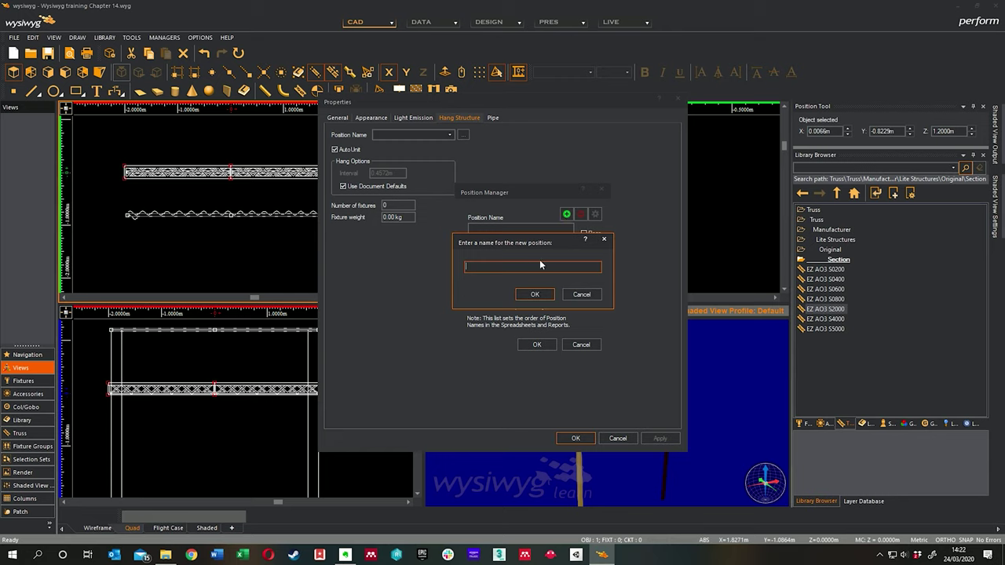
pyautogui.write('LX1')
pyautogui.click(533, 294)
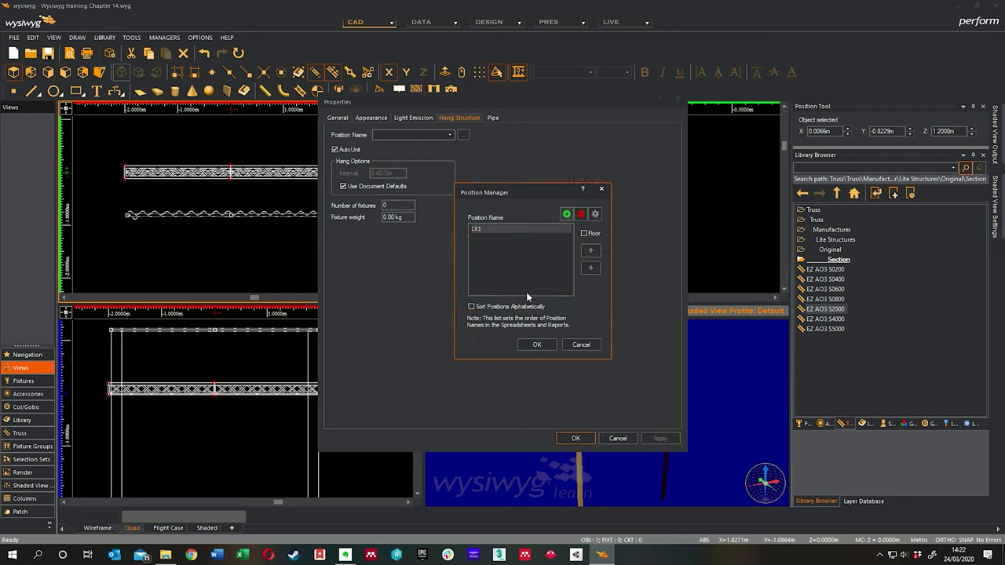
pyautogui.click(536, 345)
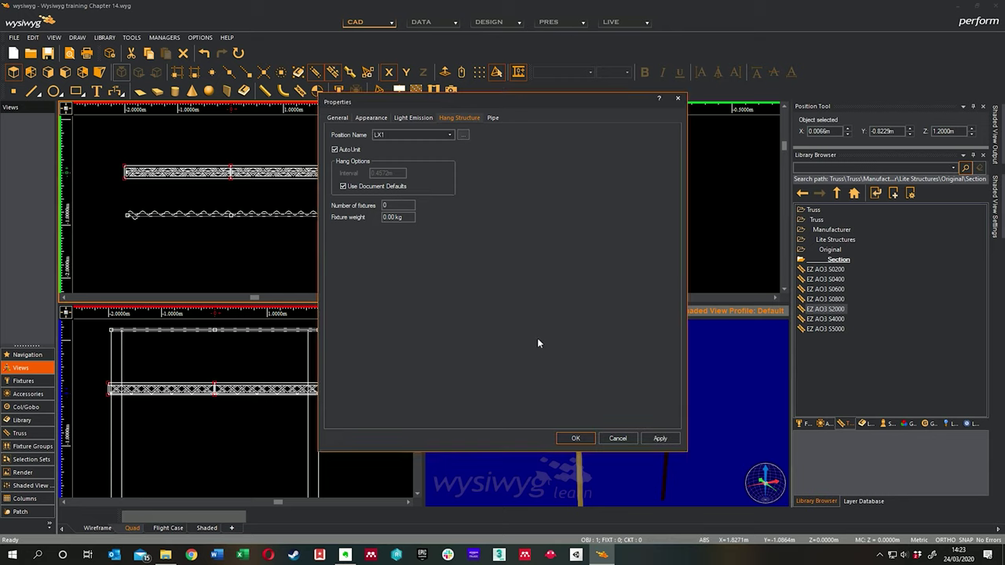
# Step: Add position names LX2, LX3, LX4 and LX5
pyautogui.click(463, 135)
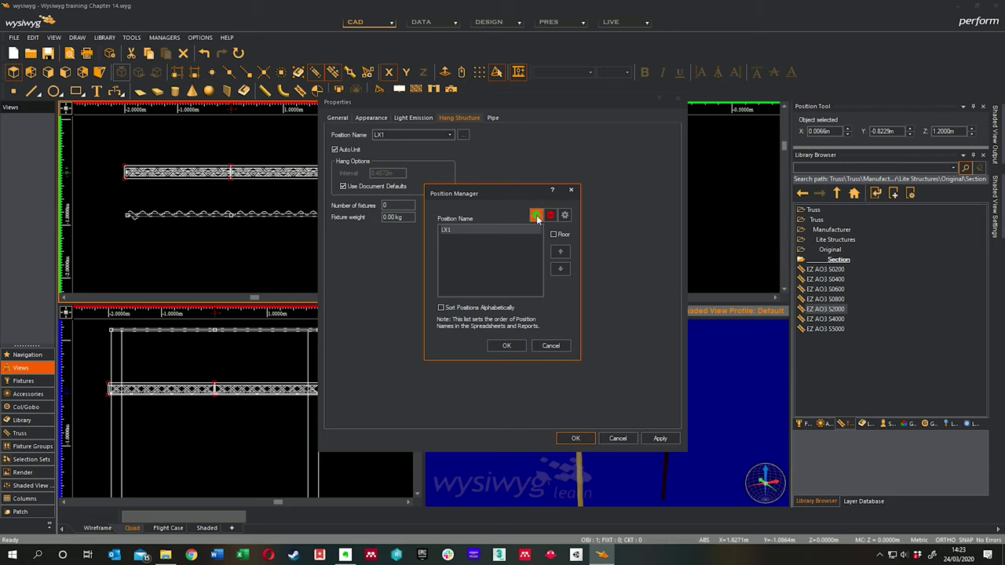
pyautogui.click(537, 216)
pyautogui.write('LX2')
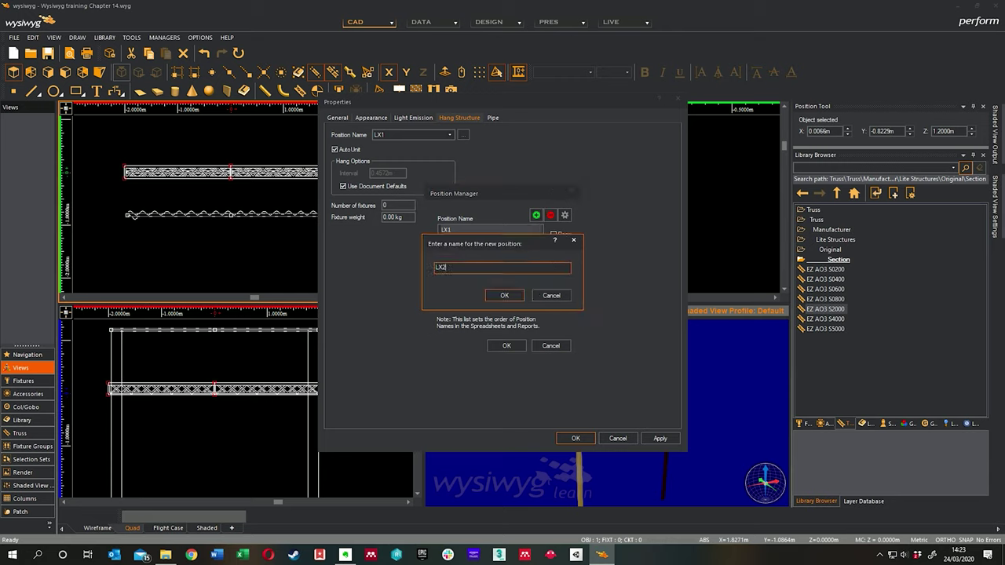
pyautogui.press('Return')
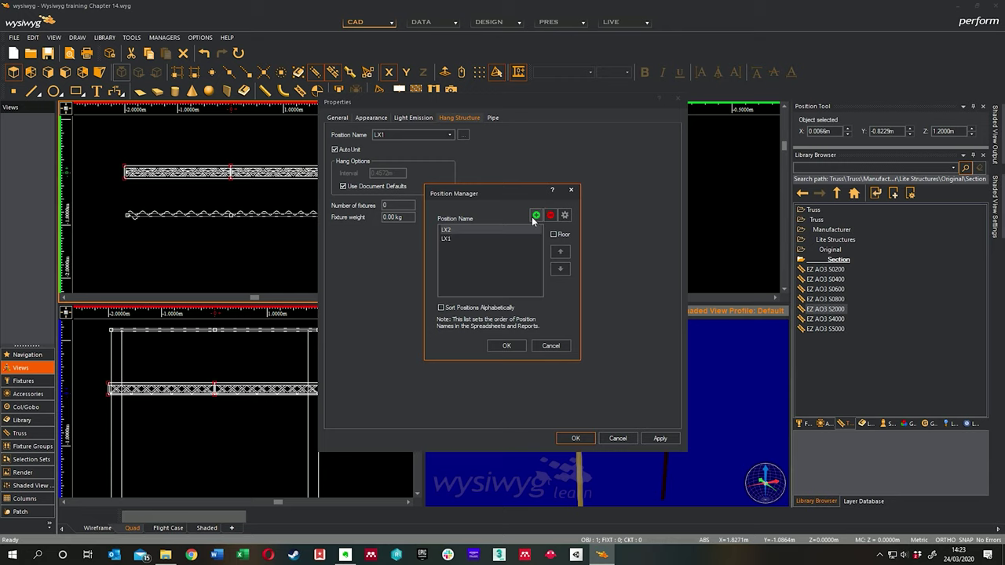
pyautogui.click(535, 215)
pyautogui.write('LX3')
pyautogui.press('Return')
pyautogui.click(534, 219)
pyautogui.write('LX4')
pyautogui.press('Return')
pyautogui.click(535, 215)
pyautogui.write('LX5')
pyautogui.press('Return')
# Step: Add position names Balcony Rail, Slots and Pros_Booms
pyautogui.click(533, 218)
pyautogui.write('B')
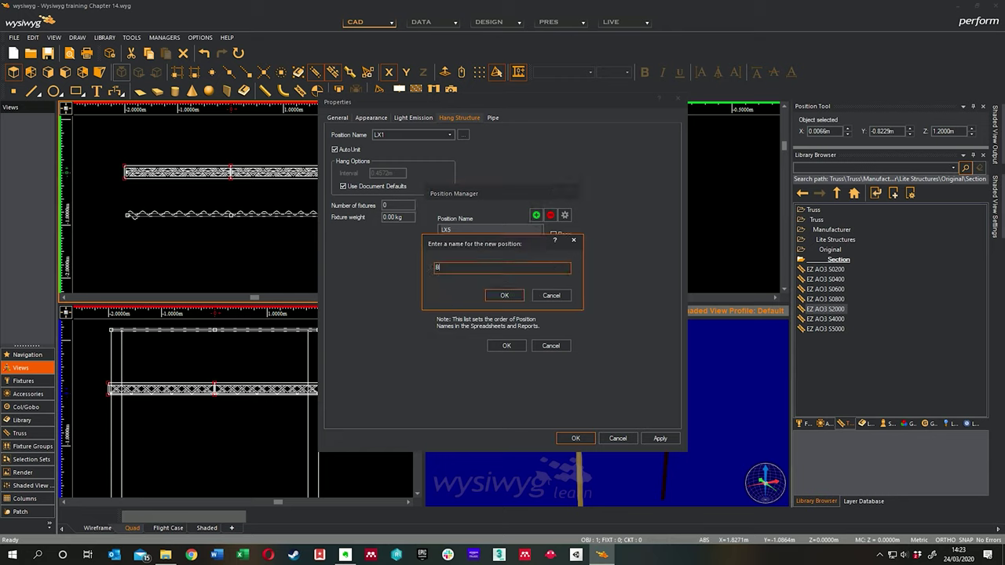
pyautogui.write('alcony Rail')
pyautogui.press('Return')
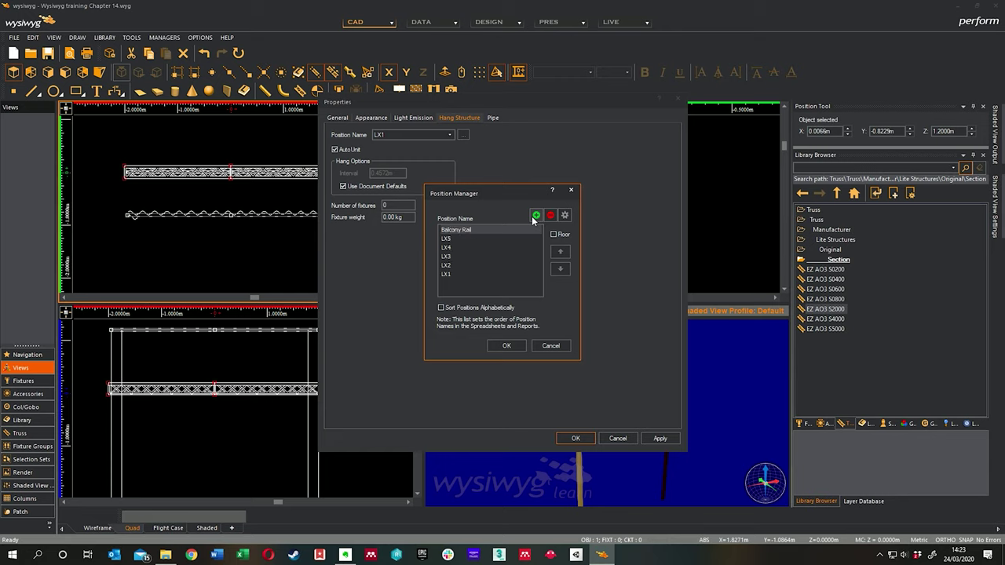
pyautogui.click(535, 216)
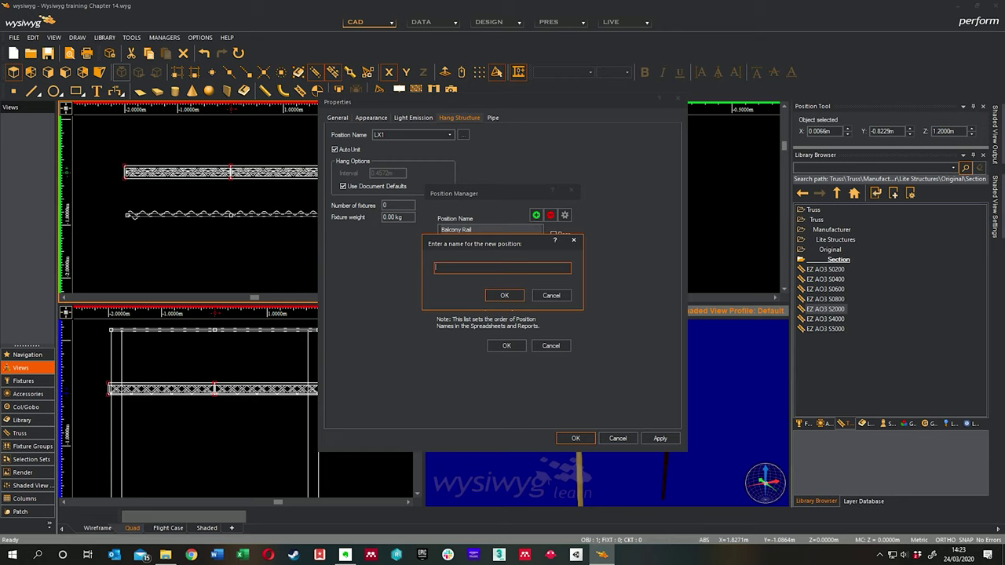
pyautogui.press('Return')
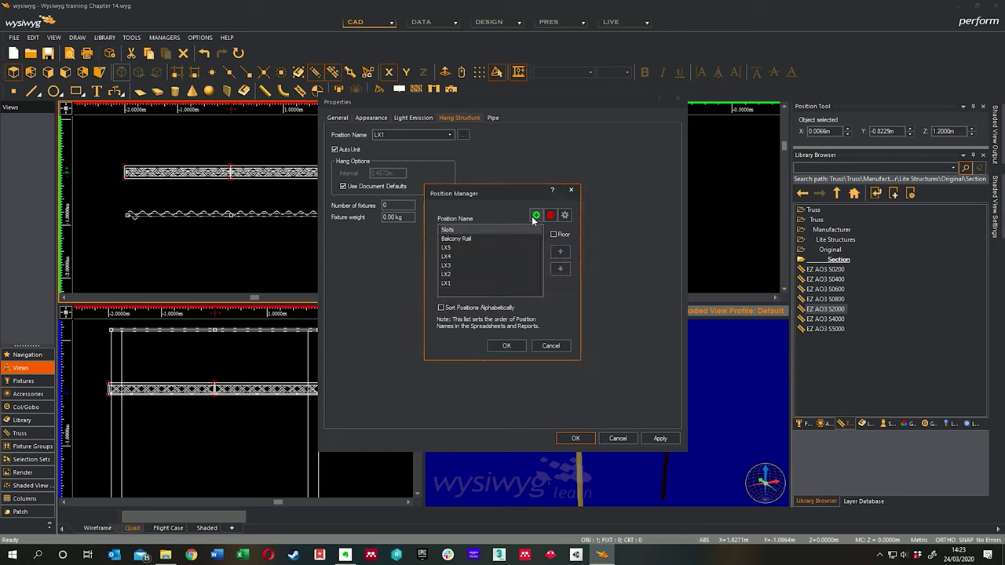
pyautogui.click(534, 217)
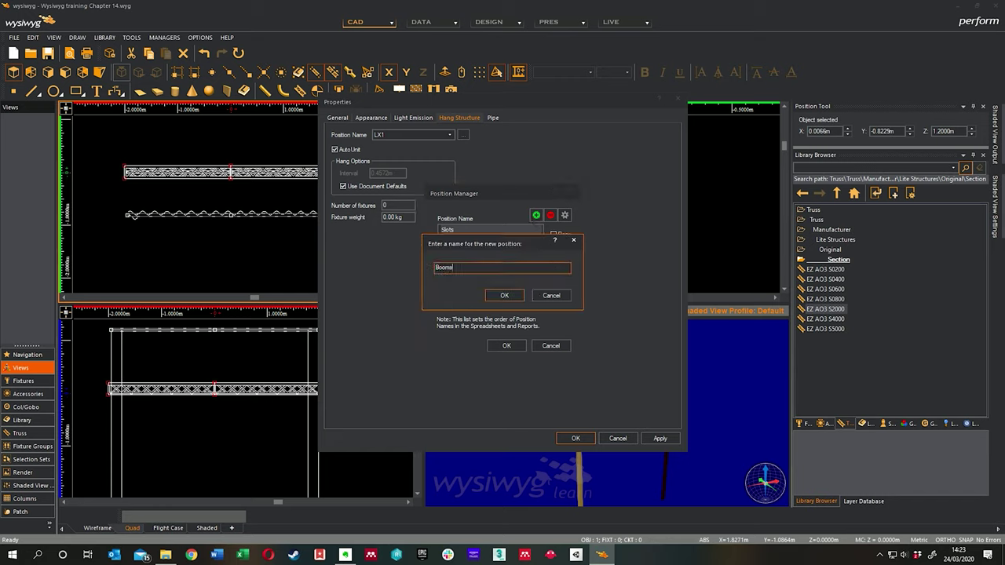
pyautogui.write('s_')
pyautogui.click(505, 295)
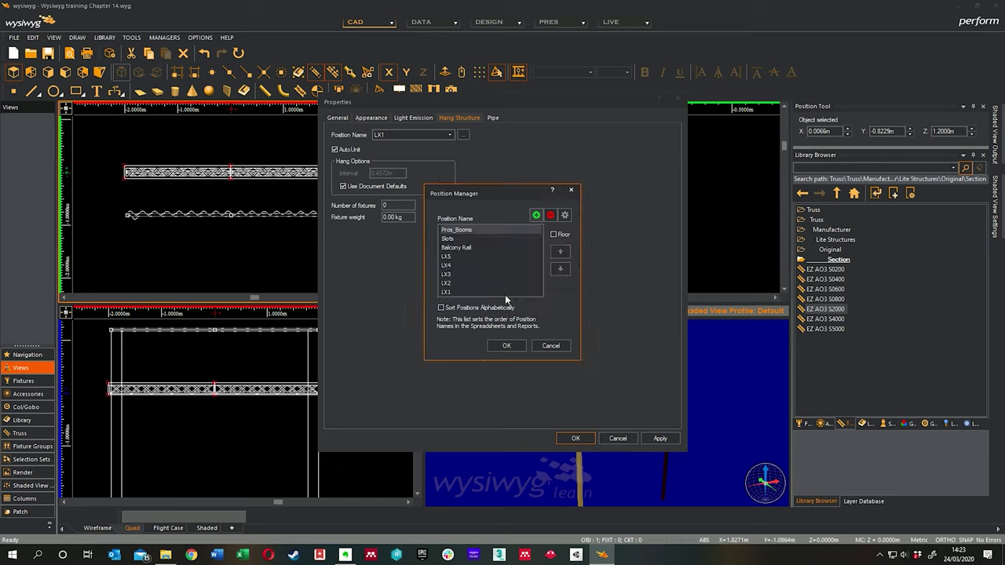
# Step: Add position names BoomDSL, BoomMSL, BoomMSR, BoomUSL and BoomUSR
pyautogui.click(536, 216)
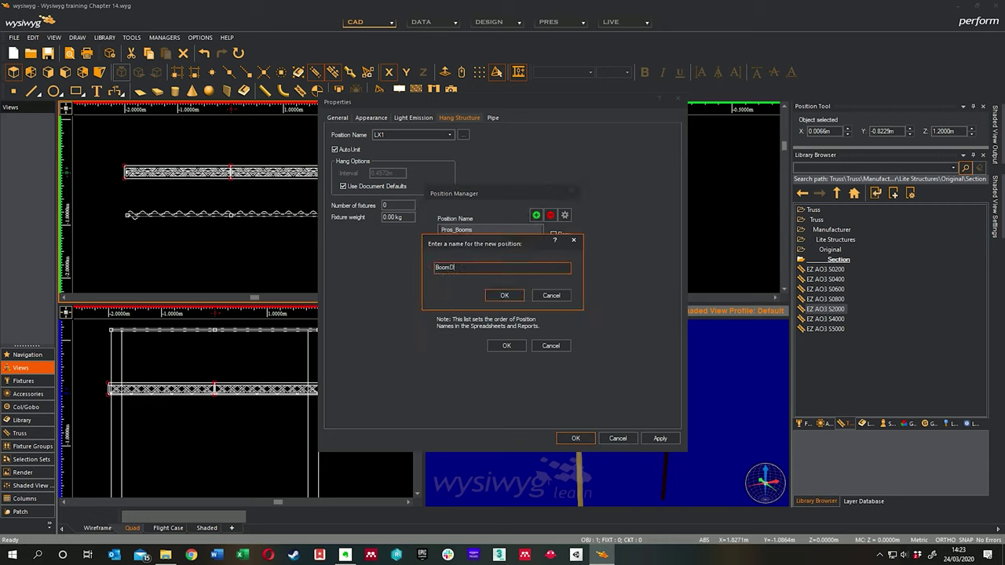
pyautogui.write('BoomDSL')
pyautogui.press('Return')
pyautogui.press('Return')
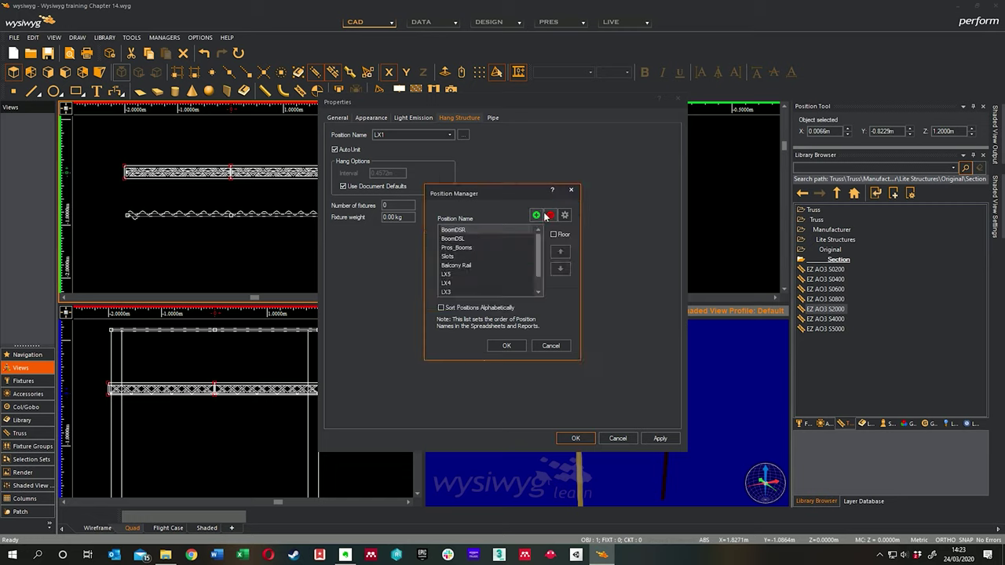
pyautogui.click(535, 215)
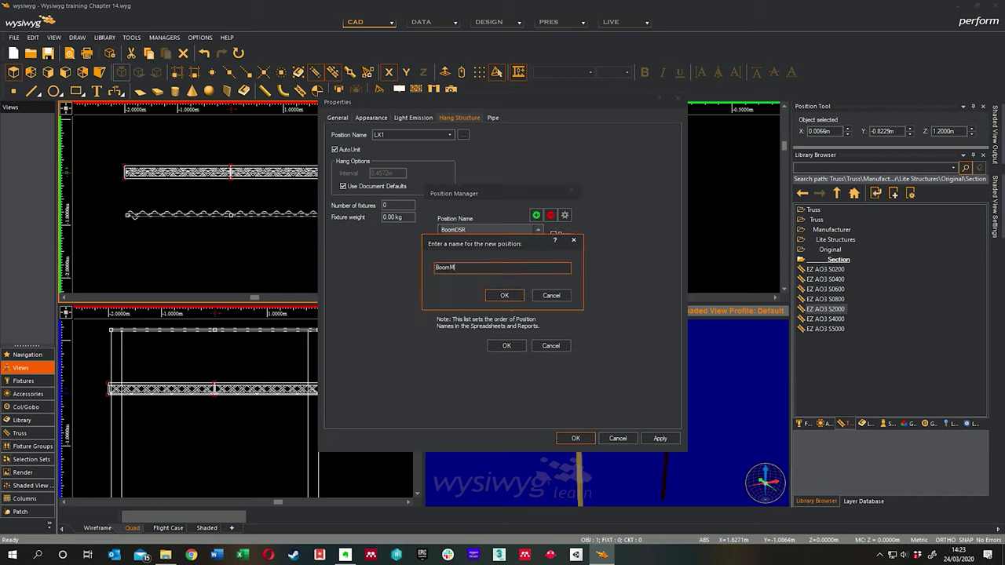
pyautogui.write('BoomMSL')
pyautogui.press('Return')
pyautogui.click(536, 215)
pyautogui.press('Return')
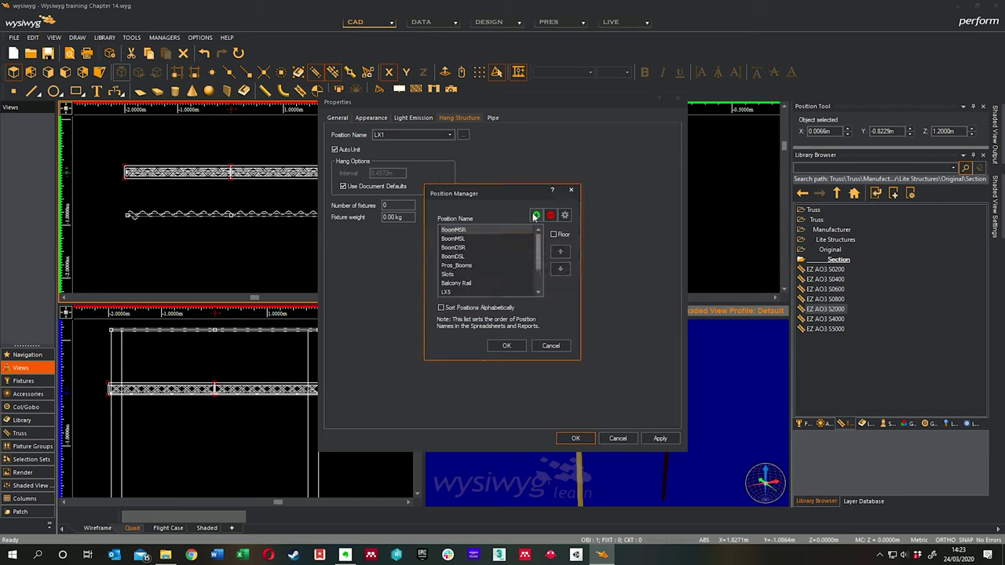
pyautogui.click(535, 216)
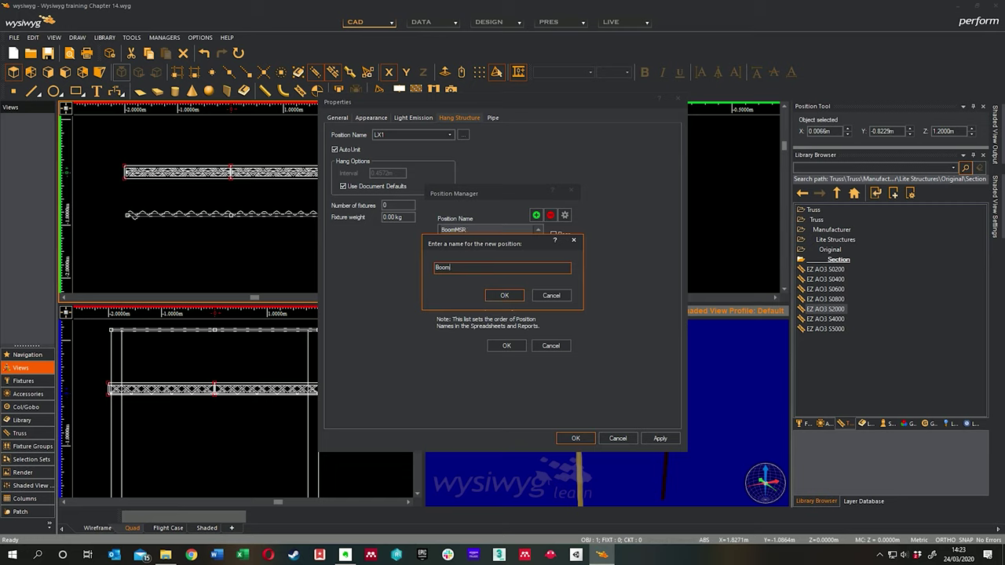
pyautogui.write('BoomUSL')
pyautogui.press('Return')
pyautogui.click(535, 215)
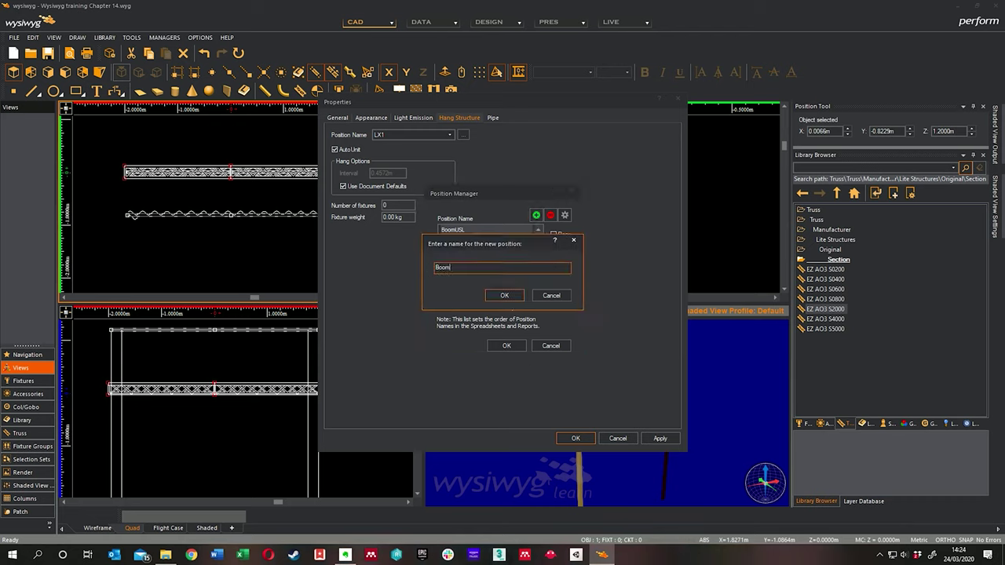
pyautogui.press('Return')
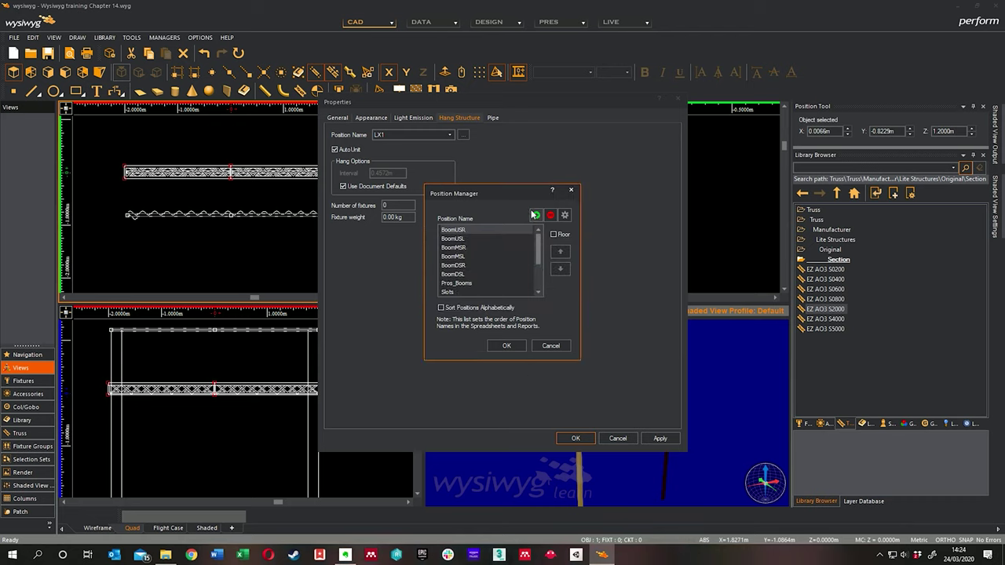
# Step: Sort the position names alphabetically, then choose LX1 as the pipe's Position Name and confirm
pyautogui.moveTo(537, 244)
pyautogui.mouseDown()
pyautogui.moveTo(539, 275)
pyautogui.moveTo(538, 245)
pyautogui.mouseUp()
pyautogui.scroll(-2, 538, 237)
pyautogui.scroll(2, 495, 252)
pyautogui.click(441, 308)
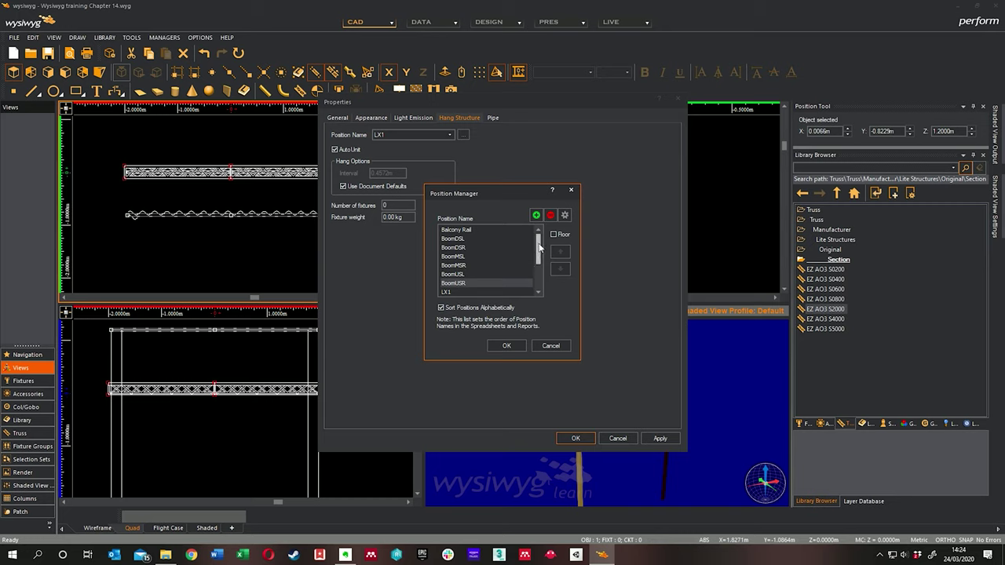
pyautogui.moveTo(539, 245); pyautogui.dragTo(539, 272)
pyautogui.scroll(2, 537, 268)
pyautogui.click(506, 345)
pyautogui.click(444, 135)
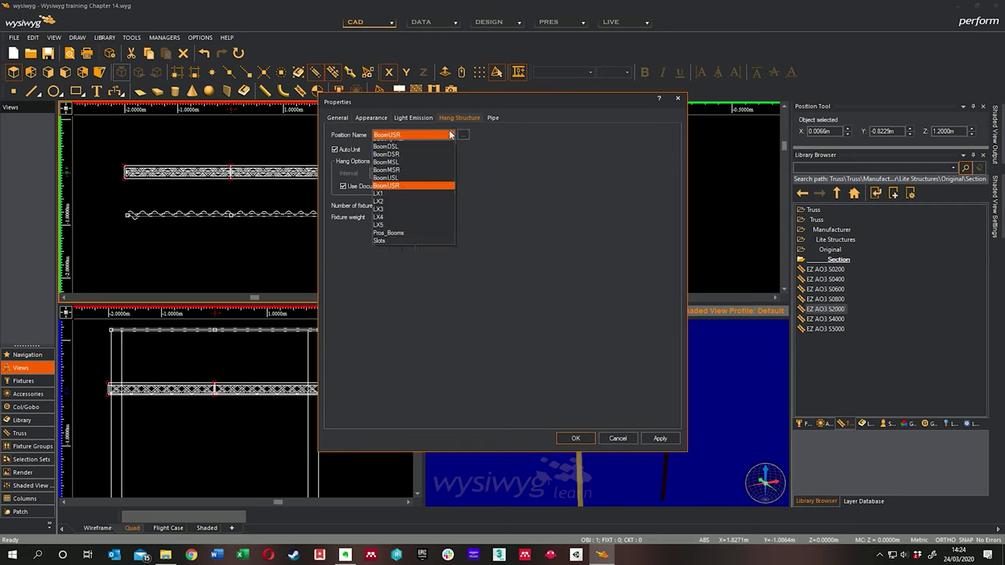
pyautogui.click(401, 201)
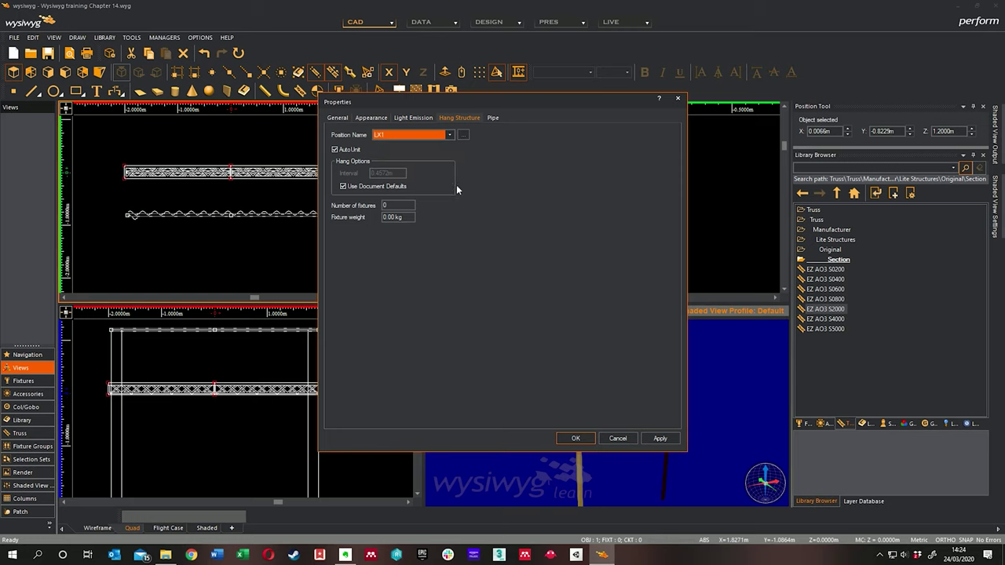
pyautogui.click(579, 438)
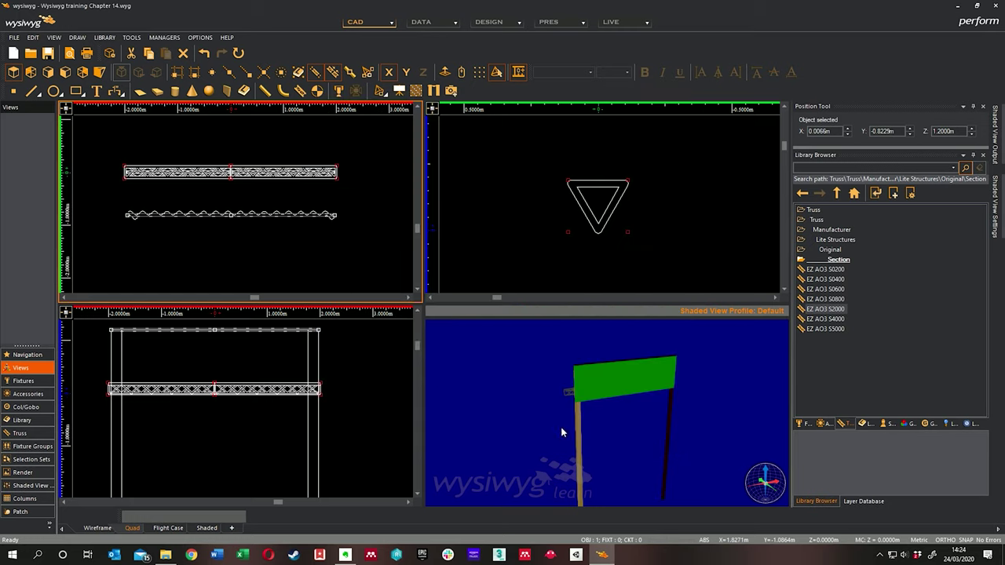
# Step: Uncheck Border and Legs on the pipe's Pipe tab, confirm, and deselect the pipe
pyautogui.rightClick(277, 234)
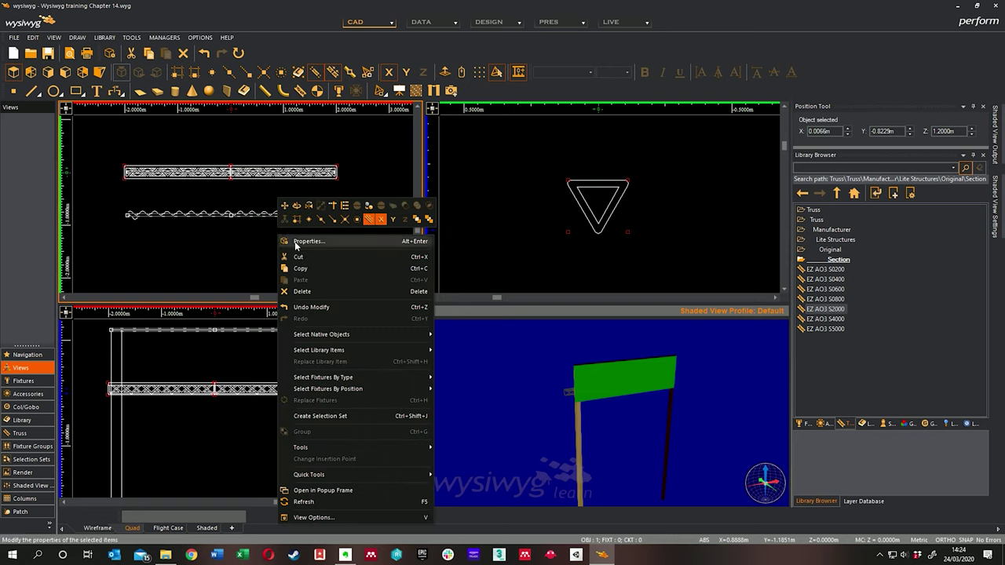
pyautogui.click(293, 244)
pyautogui.click(493, 116)
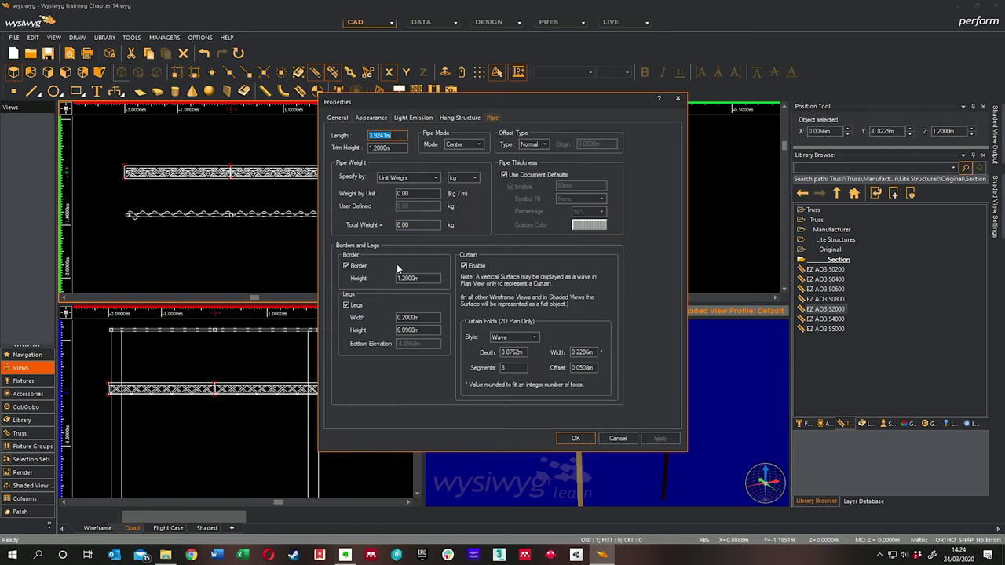
pyautogui.click(347, 266)
pyautogui.click(346, 304)
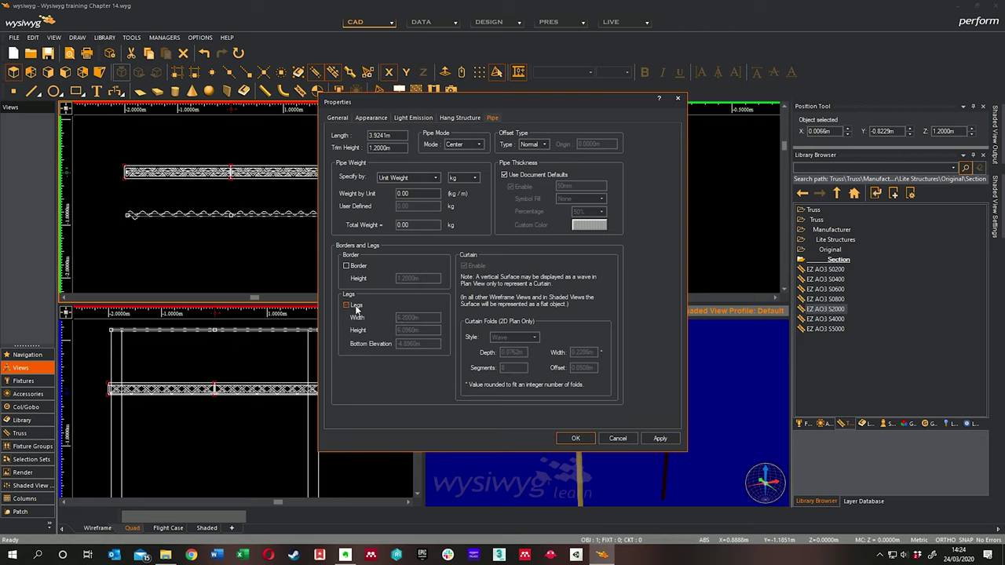
pyautogui.click(573, 437)
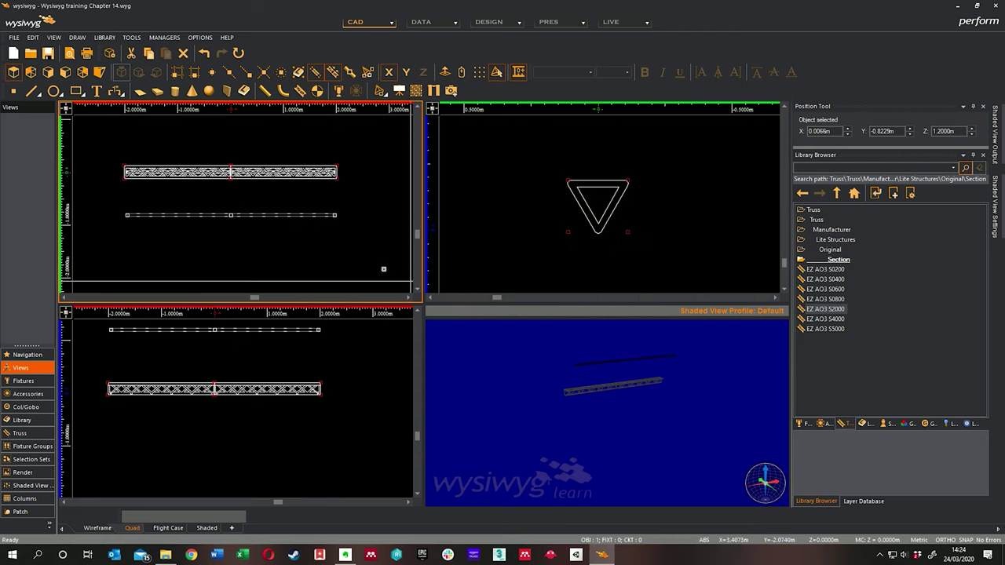
pyautogui.click(233, 233)
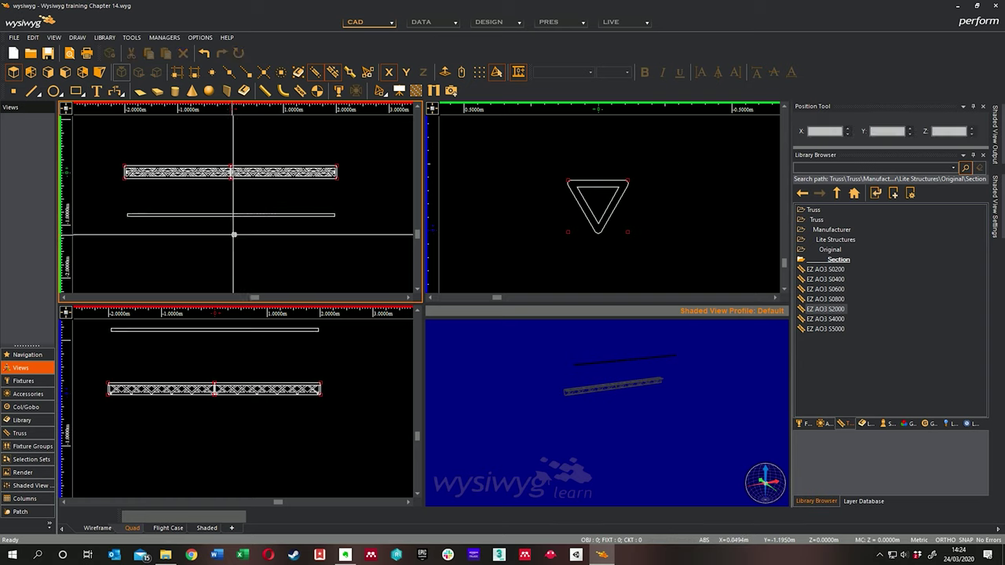
# Step: Drag the truss over the pipe in plan and bring its section into the side view
pyautogui.click(265, 176)
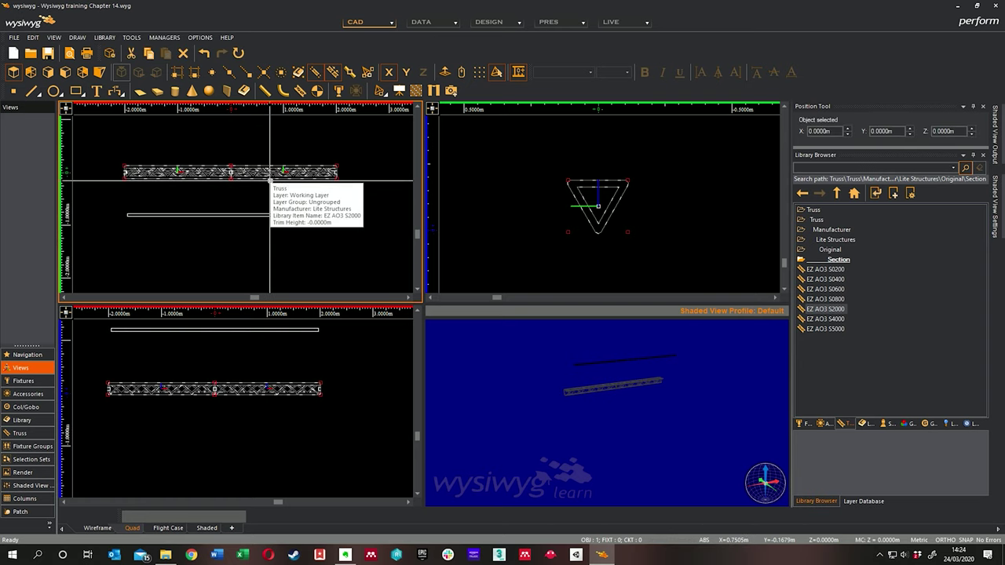
pyautogui.moveTo(268, 203)
pyautogui.mouseDown()
pyautogui.moveTo(264, 225)
pyautogui.moveTo(259, 219)
pyautogui.mouseUp()
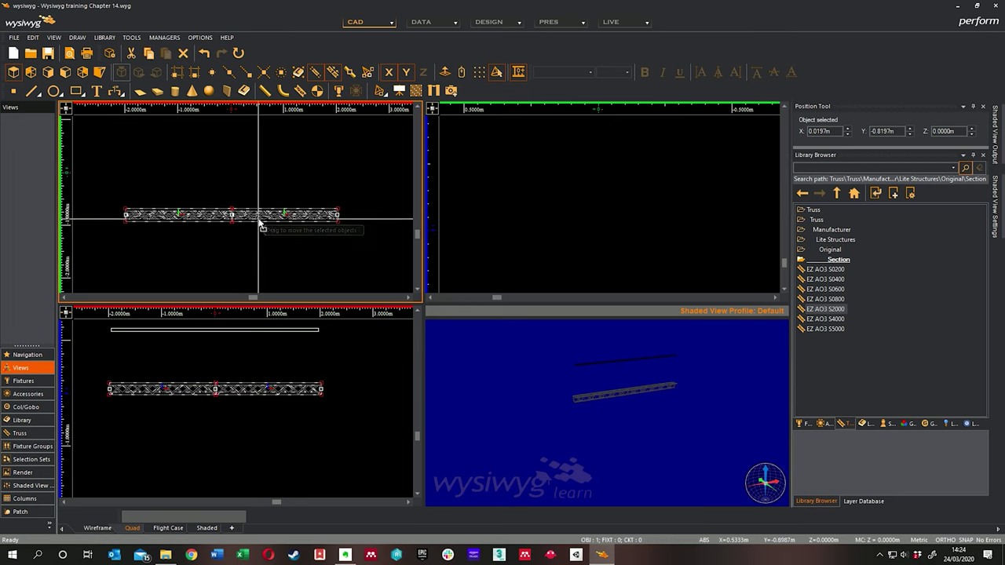
pyautogui.scroll(-3, 586, 200)
pyautogui.moveTo(586, 199)
pyautogui.mouseDown(button='middle')
pyautogui.moveTo(579, 217)
pyautogui.moveTo(592, 217)
pyautogui.mouseUp(button='middle')
# Step: Raise the truss to about 1.196 m using Edit > Move with the Z lock enabled
pyautogui.click(33, 37)
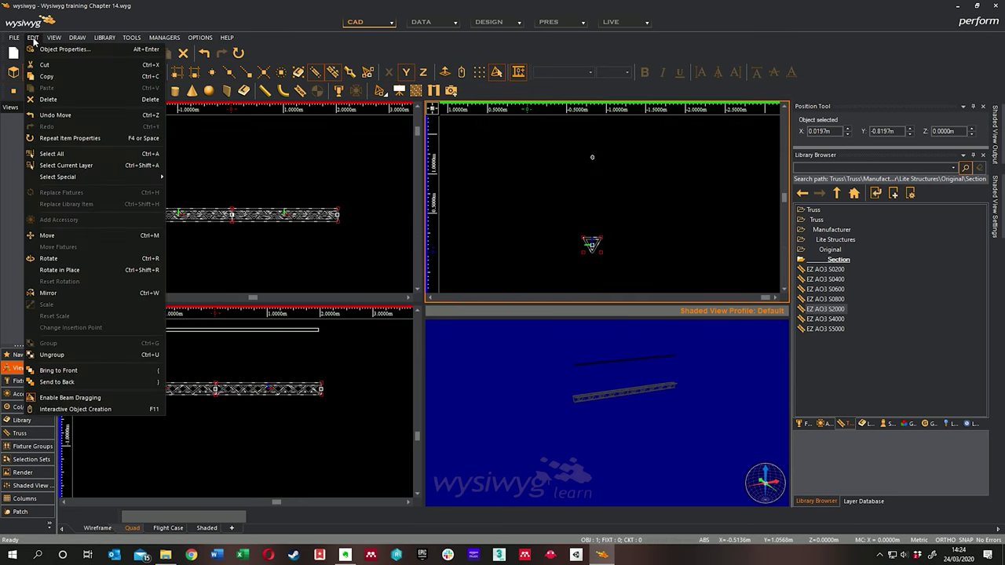
pyautogui.click(102, 237)
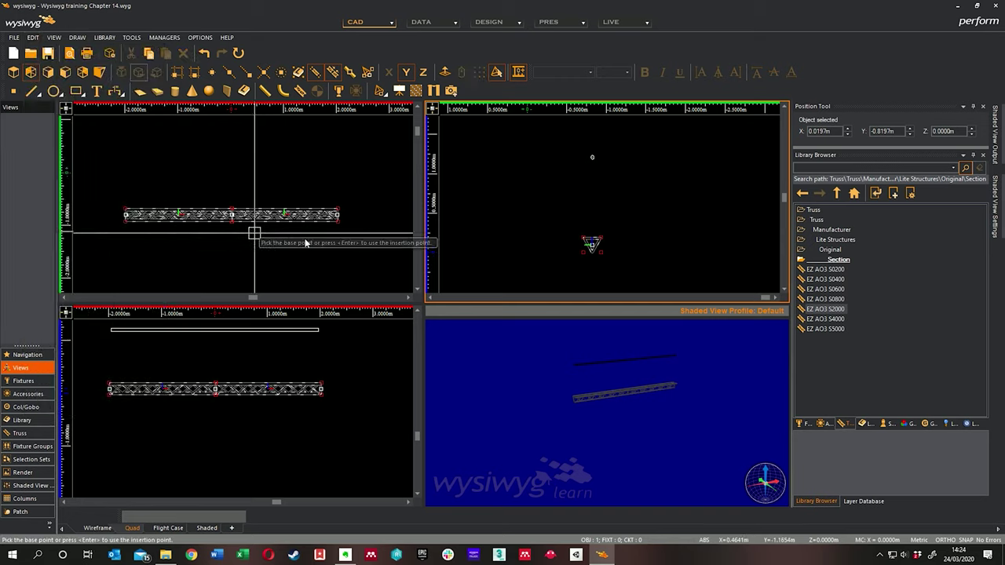
pyautogui.click(589, 250)
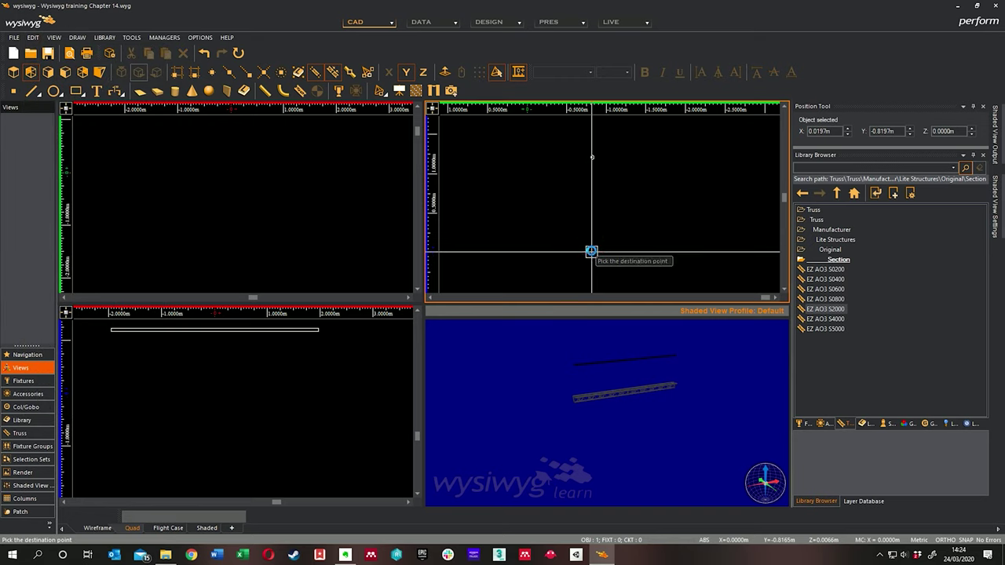
pyautogui.click(423, 72)
pyautogui.scroll(3, 584, 161)
pyautogui.scroll(2, 584, 161)
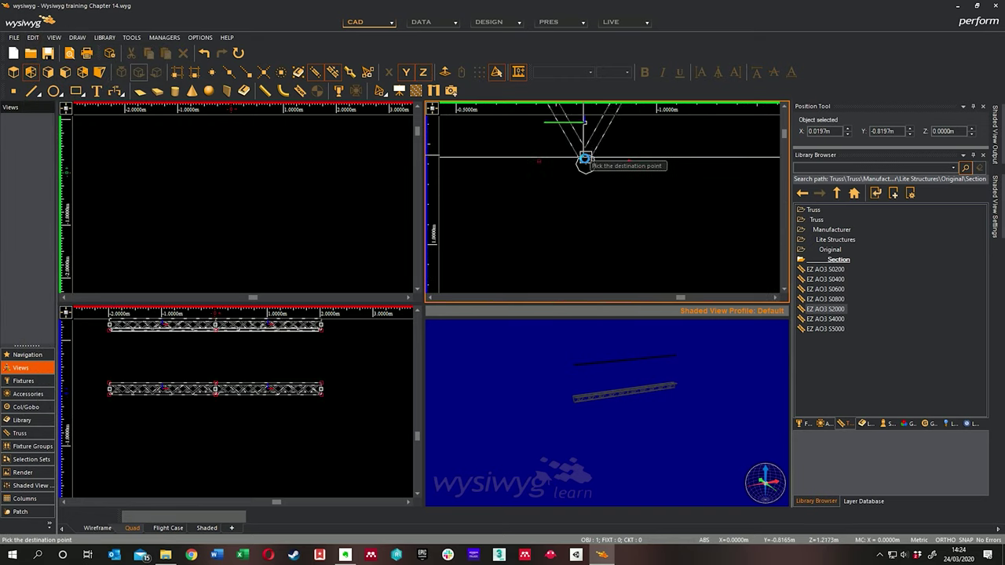
pyautogui.click(585, 162)
pyautogui.scroll(-3, 606, 195)
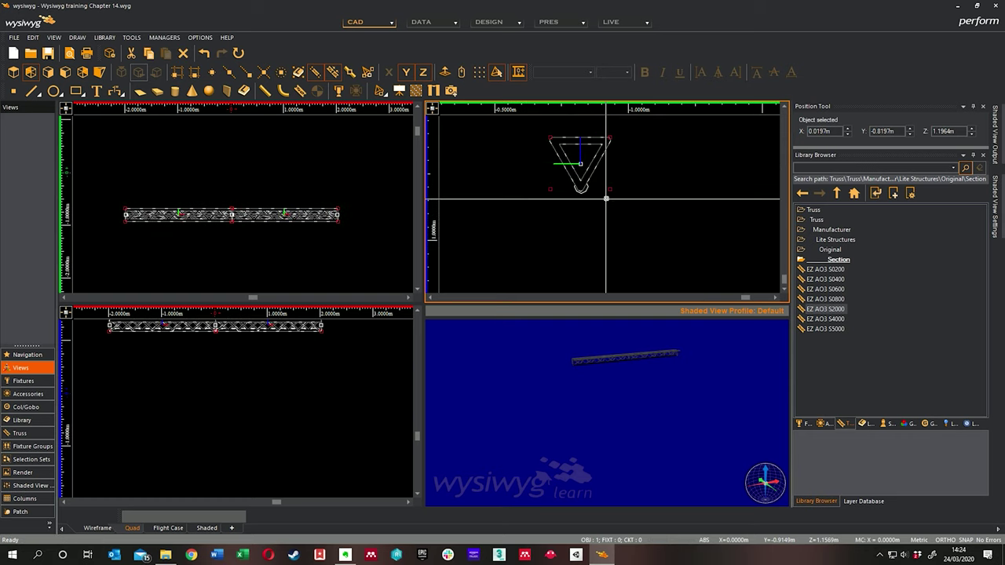
pyautogui.scroll(3, 597, 214)
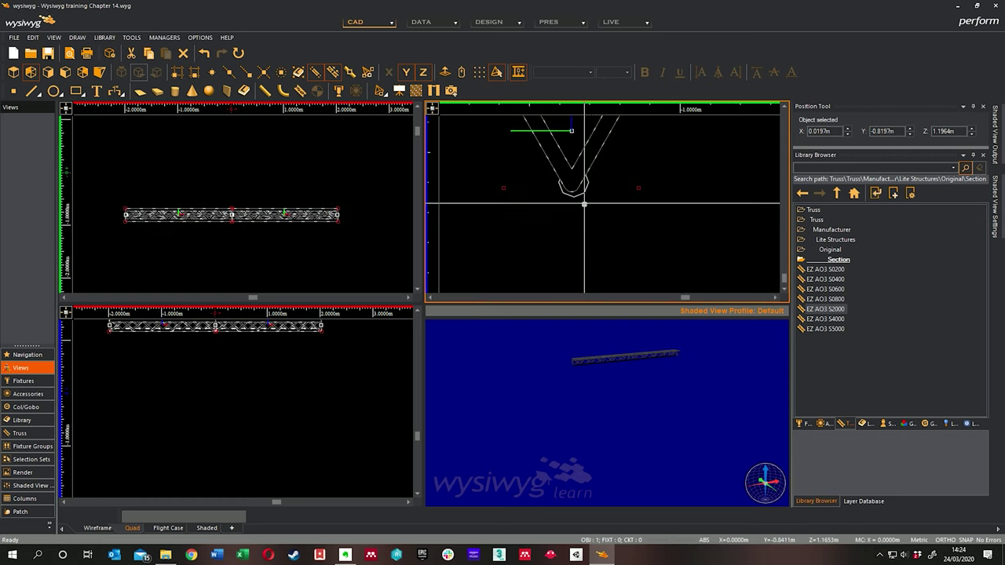
pyautogui.scroll(-1, 610, 218)
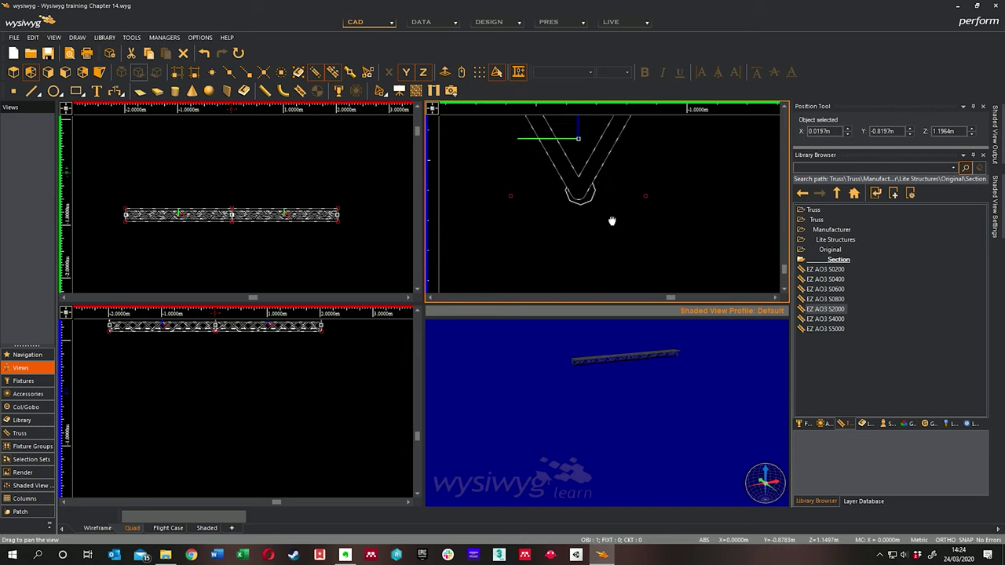
pyautogui.scroll(1, 606, 217)
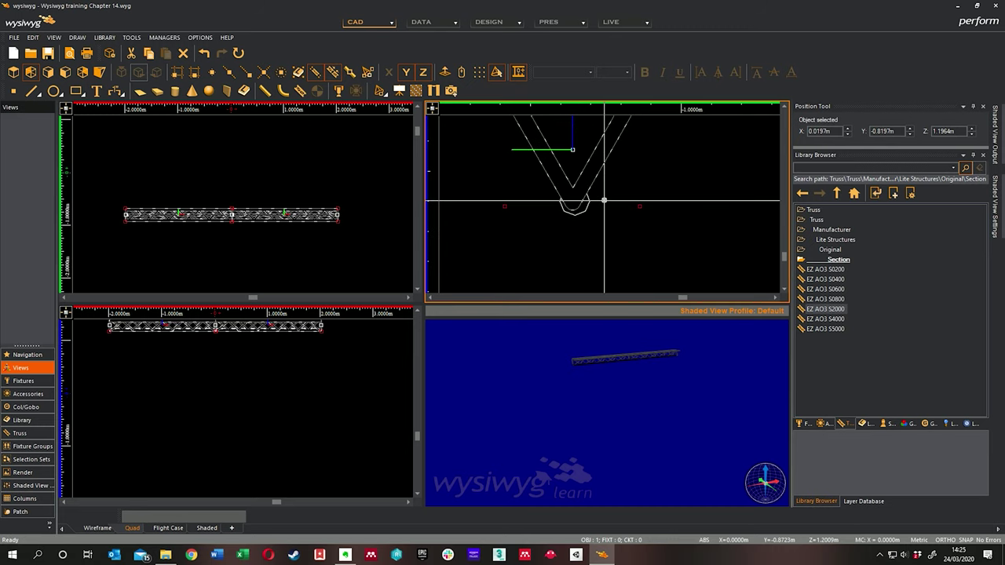
pyautogui.scroll(-1, 628, 215)
pyautogui.scroll(1, 624, 196)
# Step: Nudge the truss so the pipe sits in its bottom corner, then orbit to check
pyautogui.moveTo(618, 162); pyautogui.dragTo(628, 178)
pyautogui.scroll(-3, 627, 213)
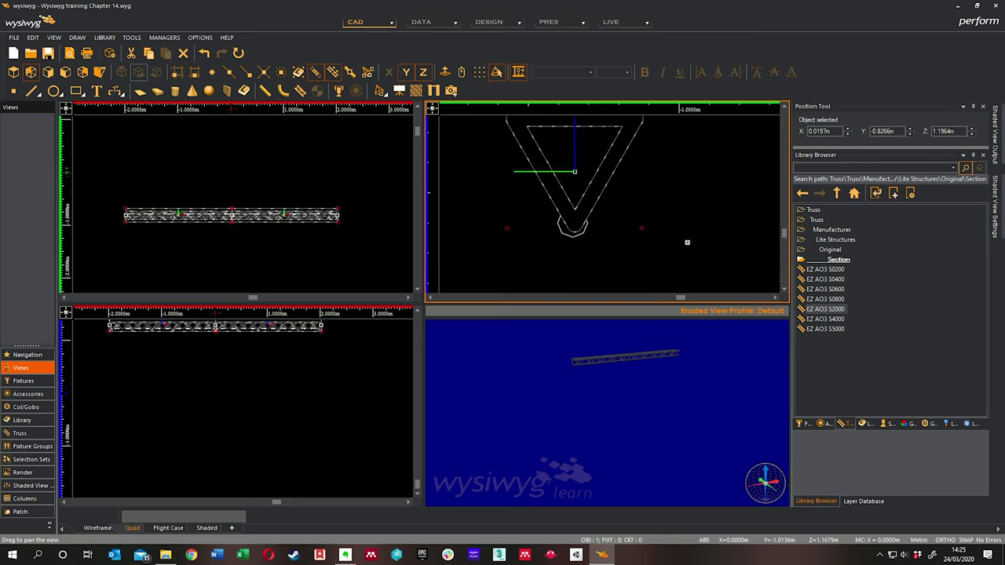
pyautogui.click(632, 215)
pyautogui.moveTo(636, 353)
pyautogui.mouseDown()
pyautogui.moveTo(654, 397)
pyautogui.moveTo(646, 373)
pyautogui.mouseUp()
pyautogui.click(642, 179)
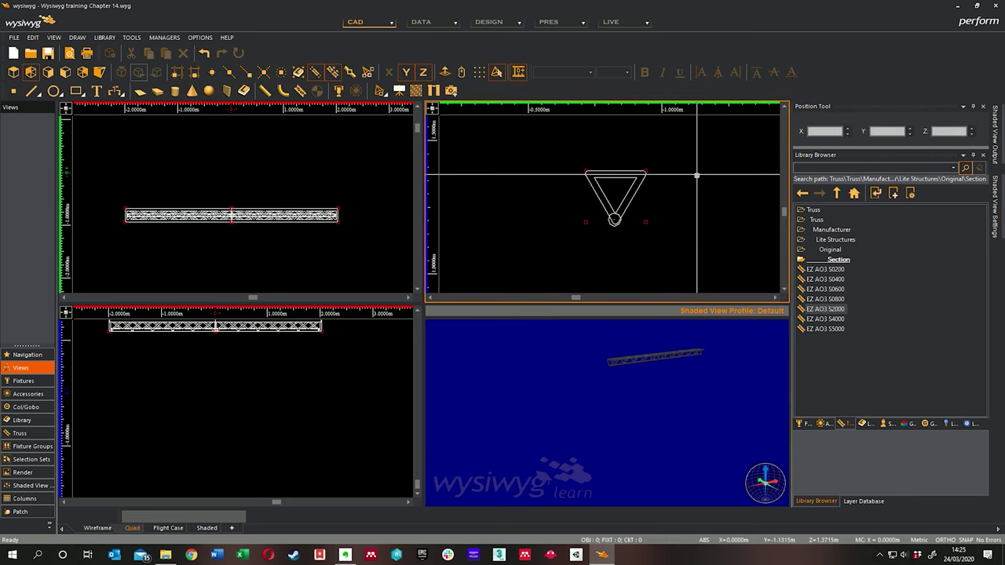
pyautogui.click(601, 171)
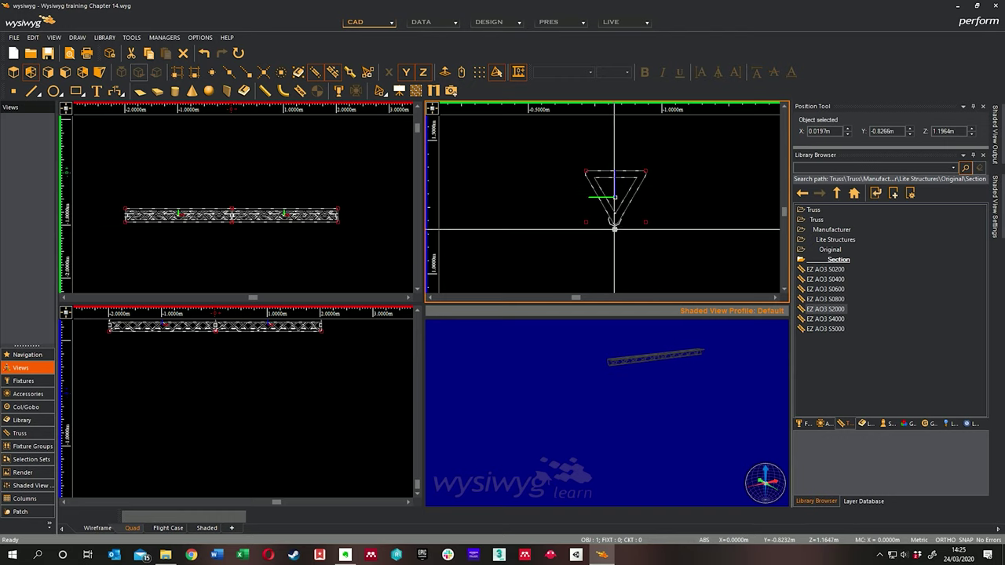
pyautogui.click(661, 220)
pyautogui.scroll(3, 603, 223)
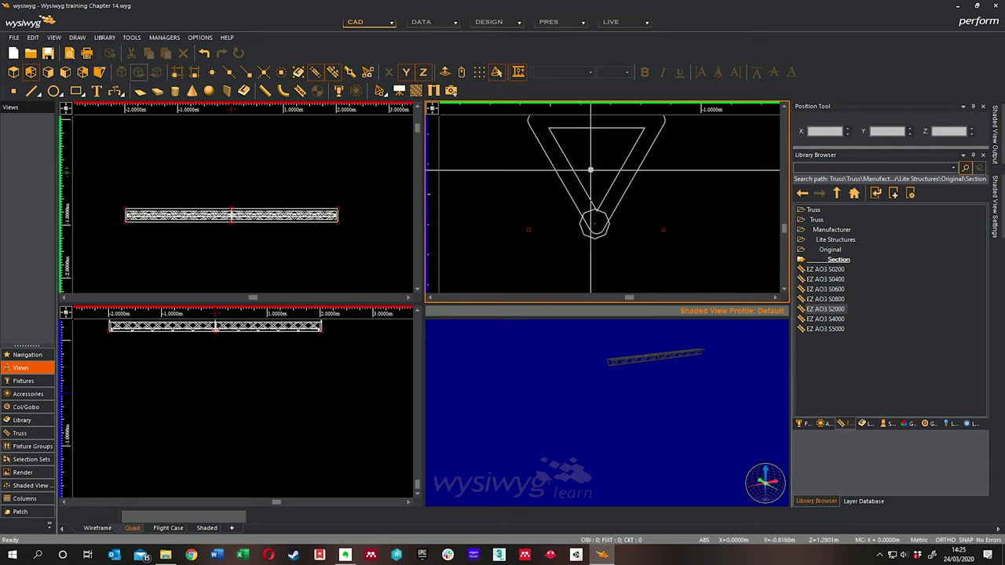
pyautogui.scroll(1, 588, 181)
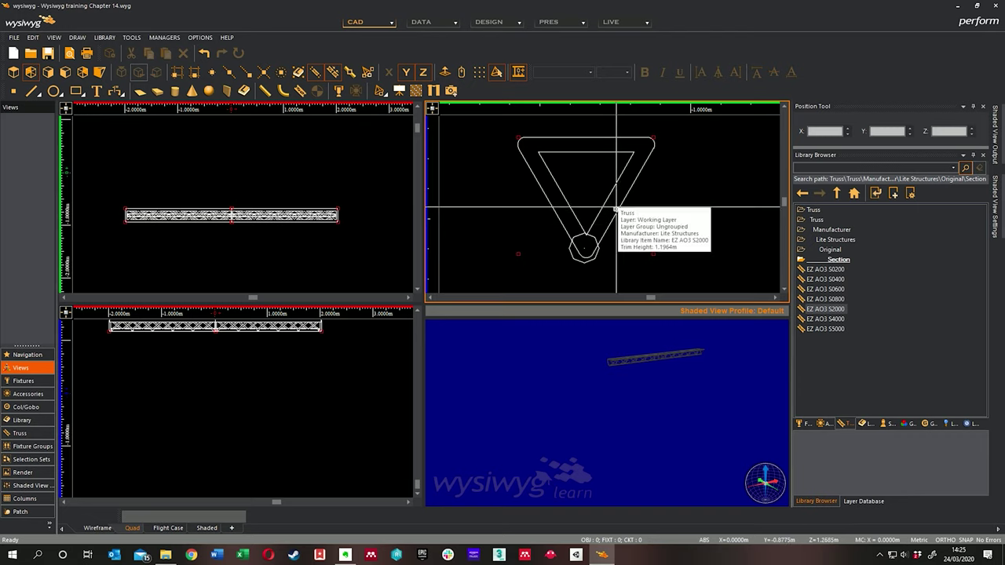
pyautogui.moveTo(605, 213)
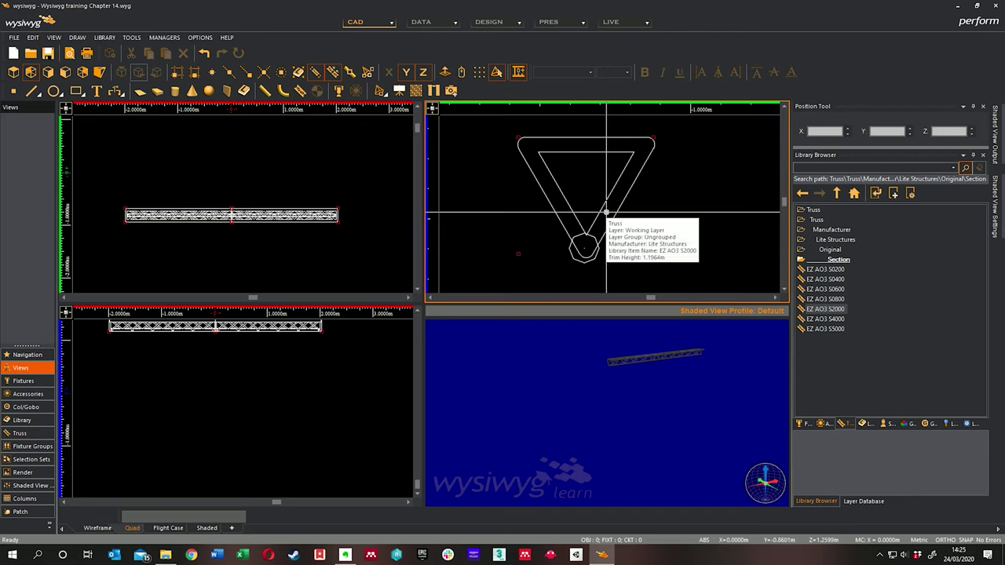
pyautogui.click(594, 257)
pyautogui.moveTo(579, 213); pyautogui.dragTo(633, 217)
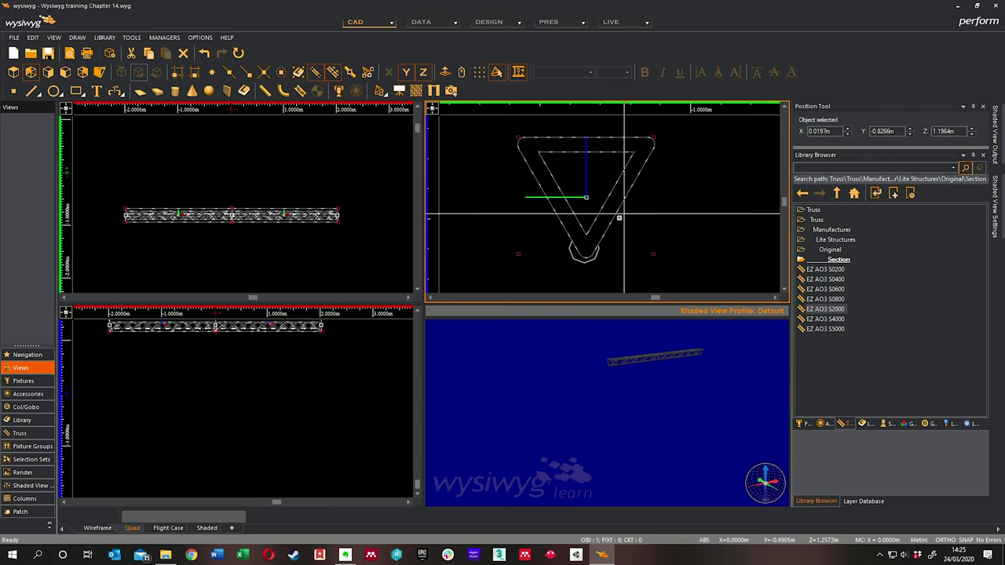
pyautogui.moveTo(633, 215); pyautogui.dragTo(648, 211, button='middle')
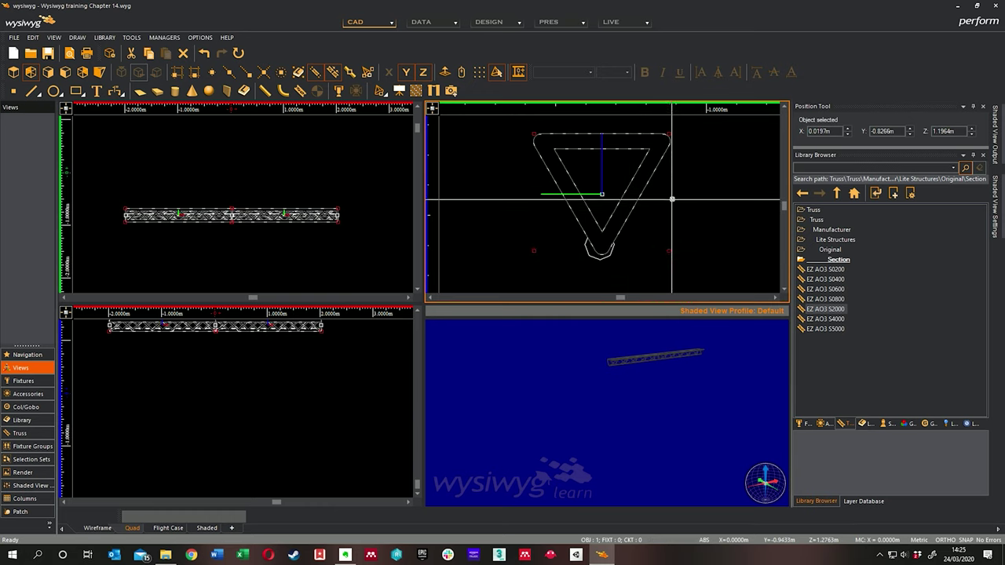
pyautogui.moveTo(666, 200)
pyautogui.mouseDown(button='middle')
pyautogui.moveTo(675, 213)
pyautogui.moveTo(667, 186)
pyautogui.moveTo(657, 208)
pyautogui.mouseUp(button='middle')
pyautogui.scroll(-2, 657, 208)
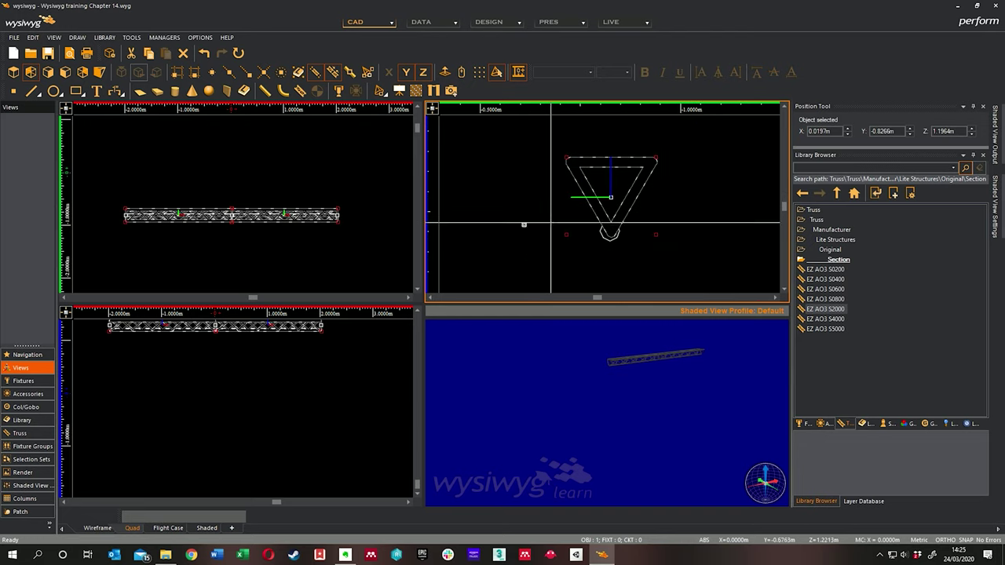
pyautogui.moveTo(319, 227); pyautogui.dragTo(321, 227, button='middle')
pyautogui.scroll(-2, 321, 227)
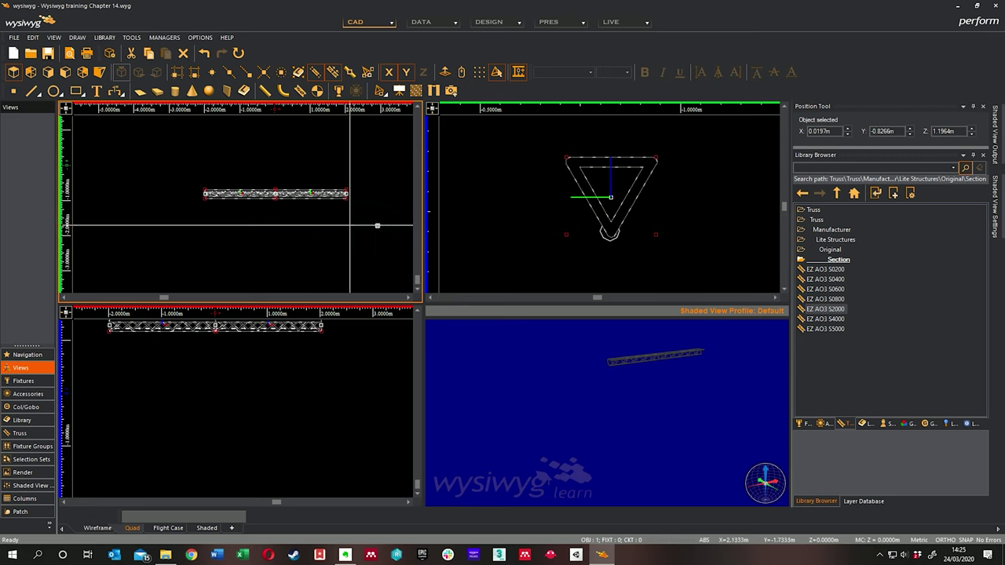
pyautogui.moveTo(699, 211); pyautogui.dragTo(686, 206, button='middle')
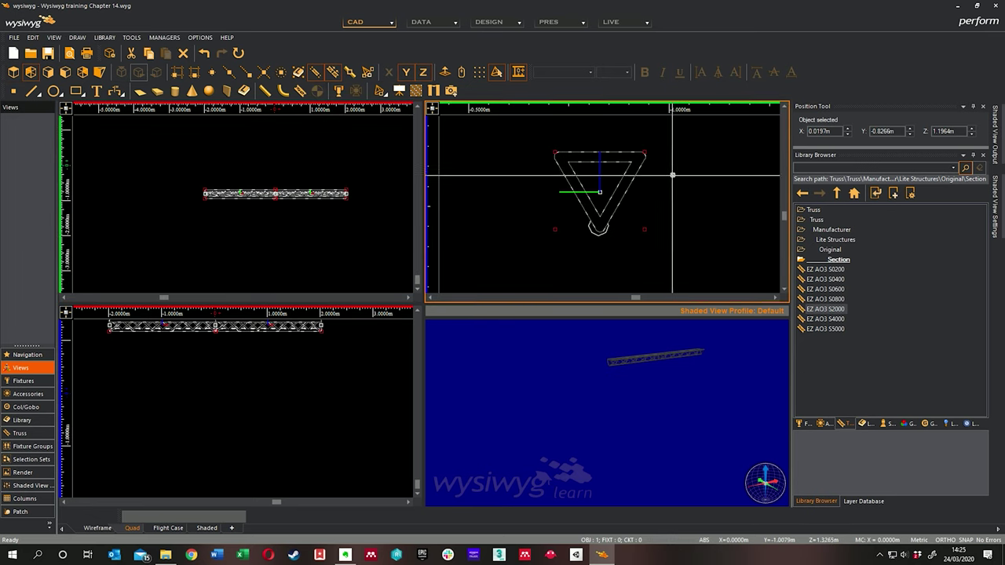
pyautogui.moveTo(647, 218); pyautogui.dragTo(639, 217, button='middle')
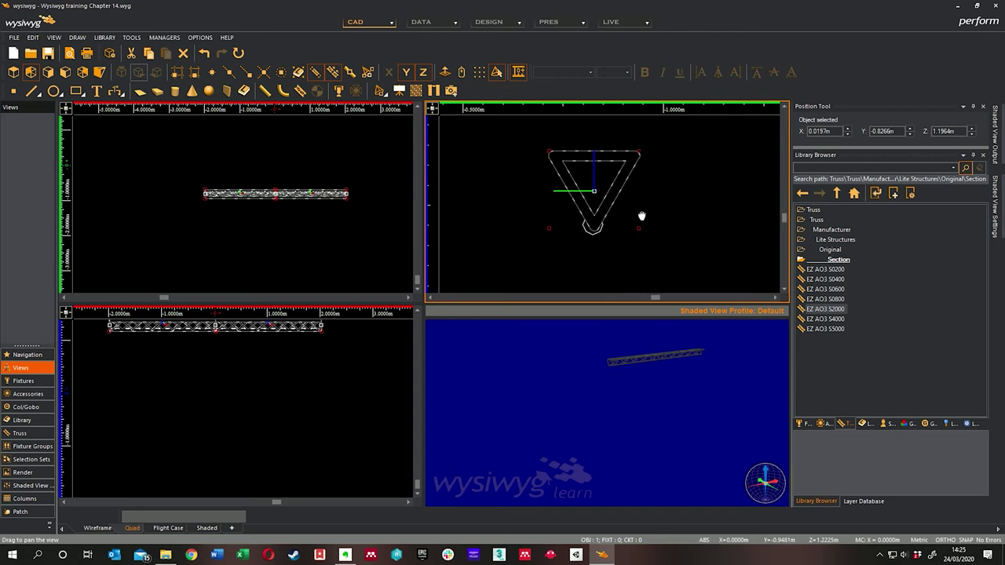
# Step: Deselect the pipe and recentre it in the front and top views
pyautogui.click(639, 216)
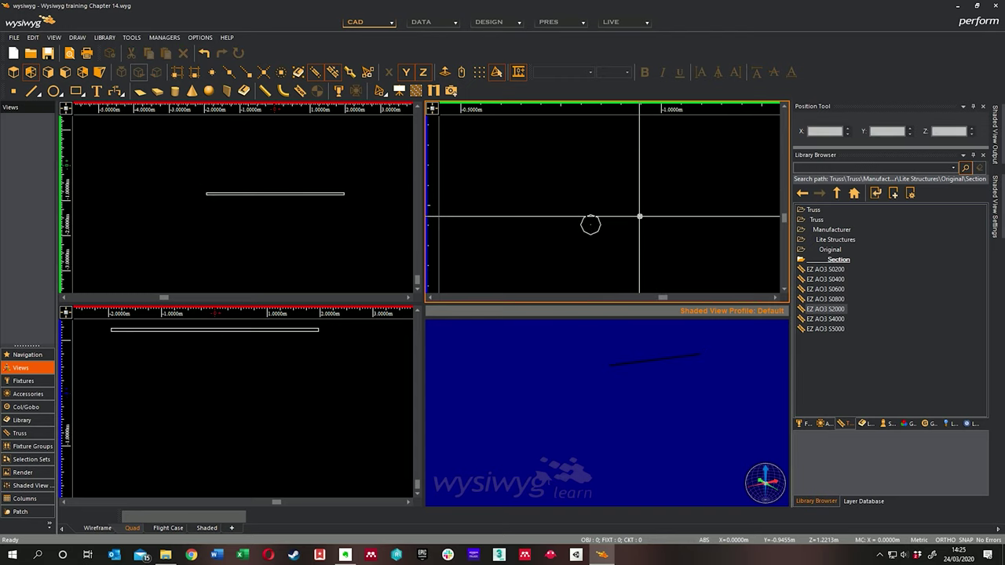
pyautogui.moveTo(188, 385); pyautogui.dragTo(199, 416, button='middle')
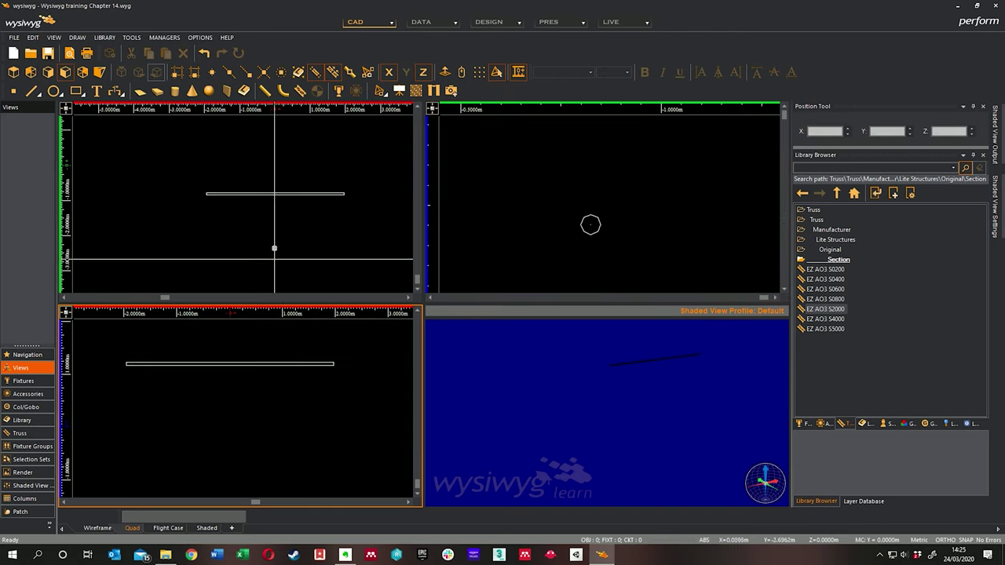
pyautogui.moveTo(274, 248); pyautogui.dragTo(262, 201, button='middle')
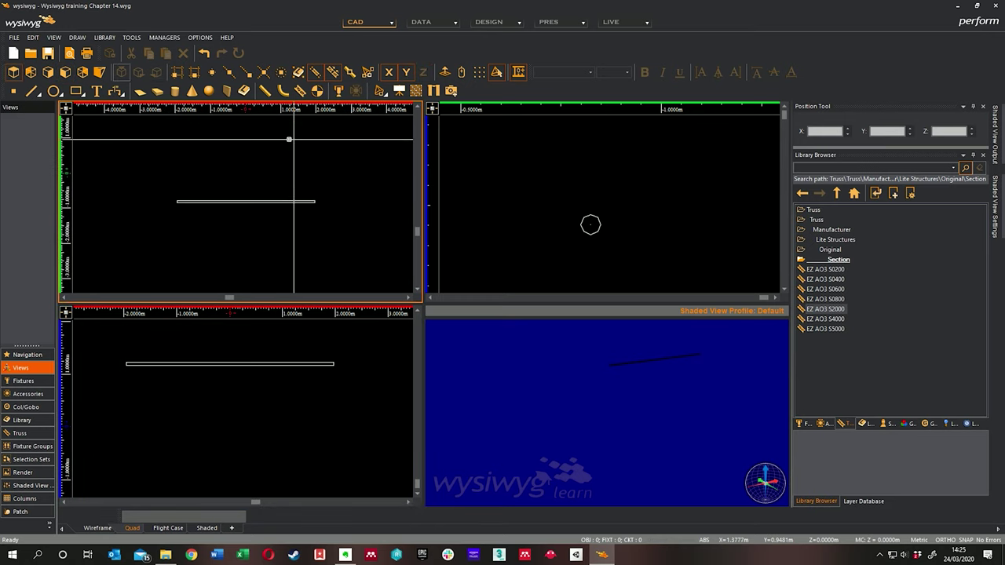
# Step: In the fixture library, browse Manufacturer > M N O P > Martin and select Mac TW1 Wash 80V
pyautogui.click(339, 92)
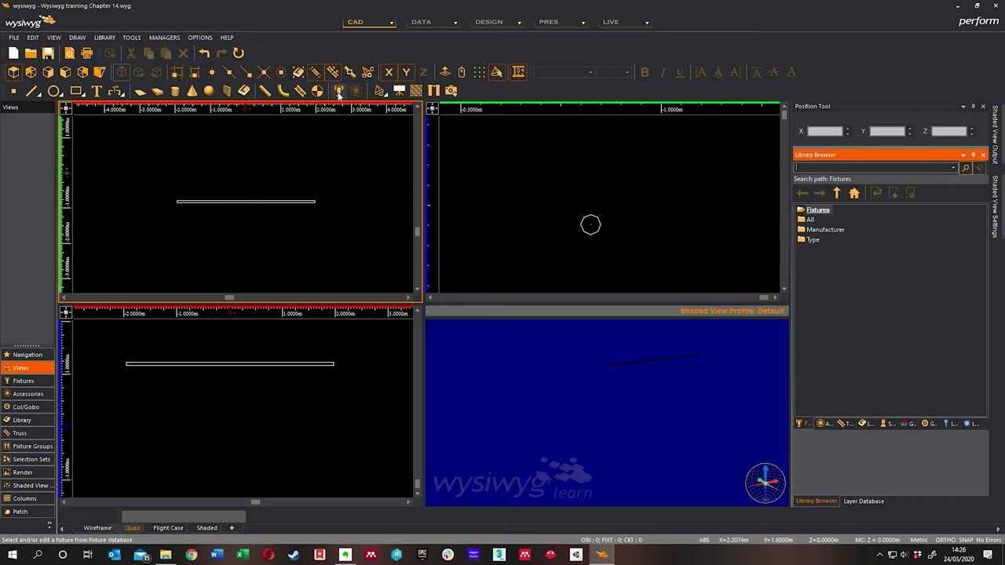
pyautogui.doubleClick(830, 230)
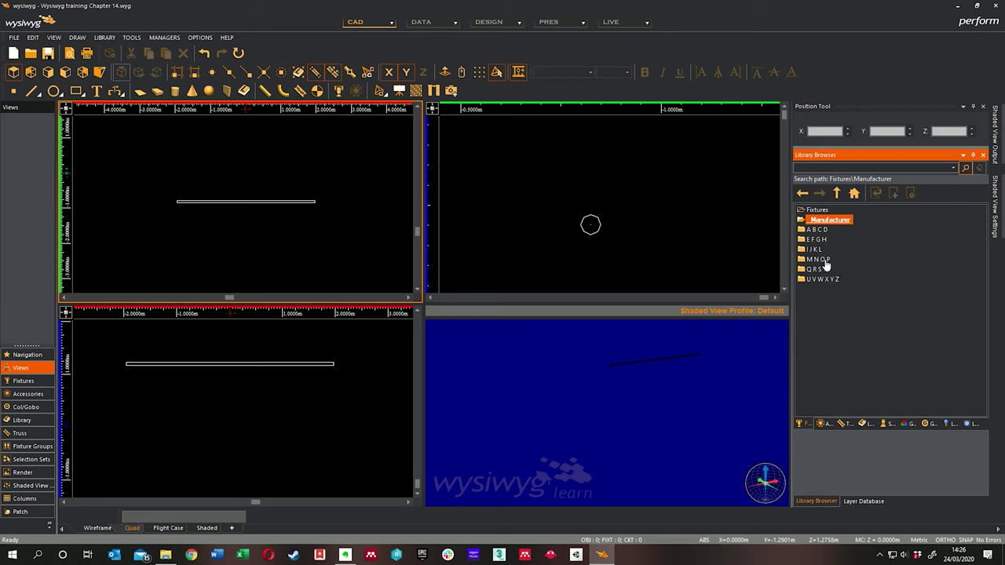
pyautogui.doubleClick(822, 260)
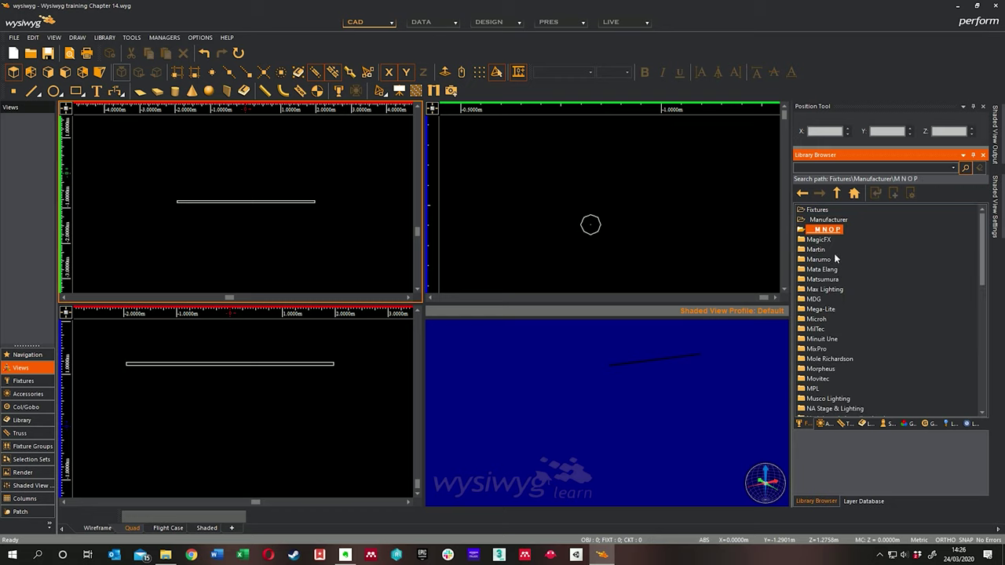
pyautogui.doubleClick(821, 250)
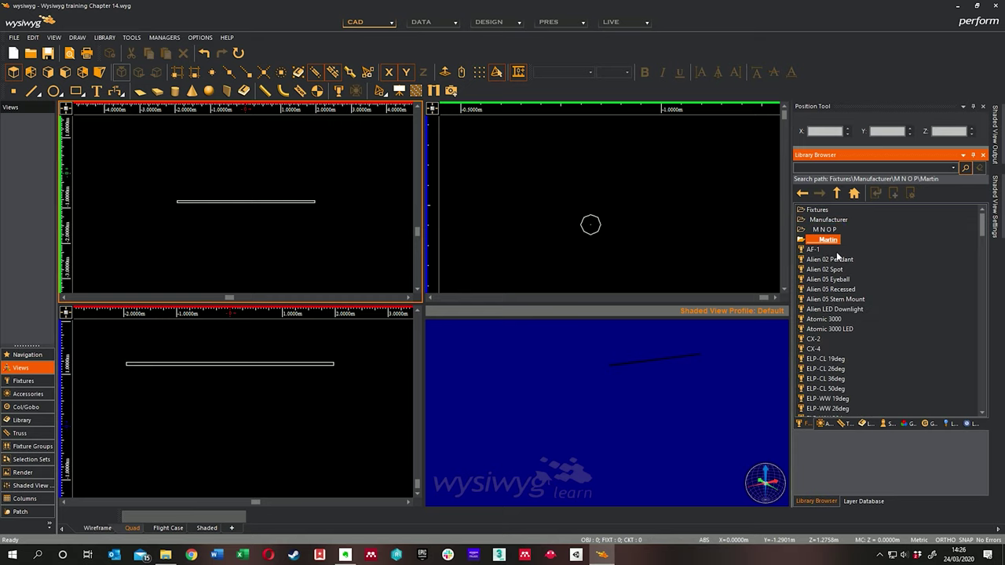
pyautogui.scroll(-15, 844, 303)
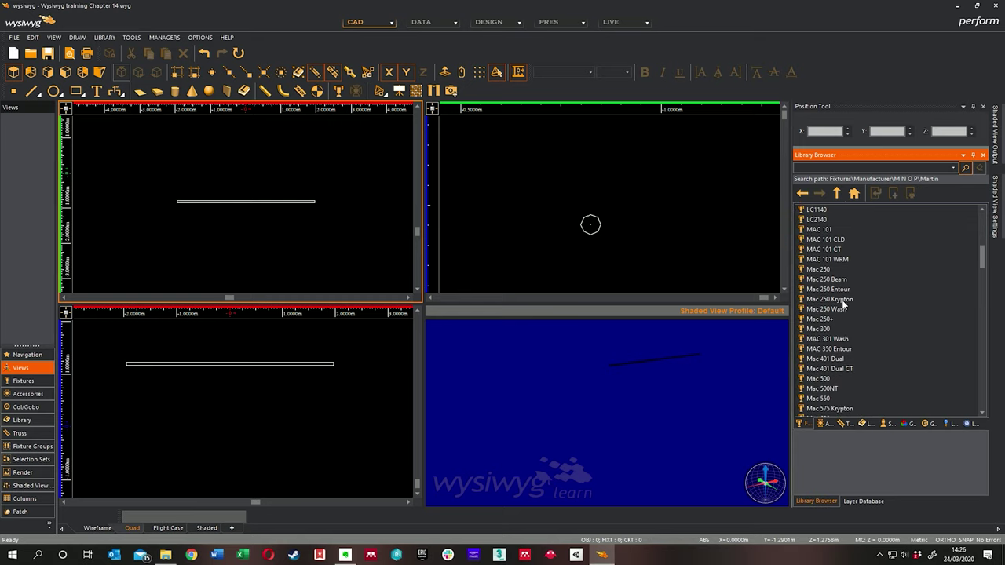
pyautogui.scroll(-10, 843, 314)
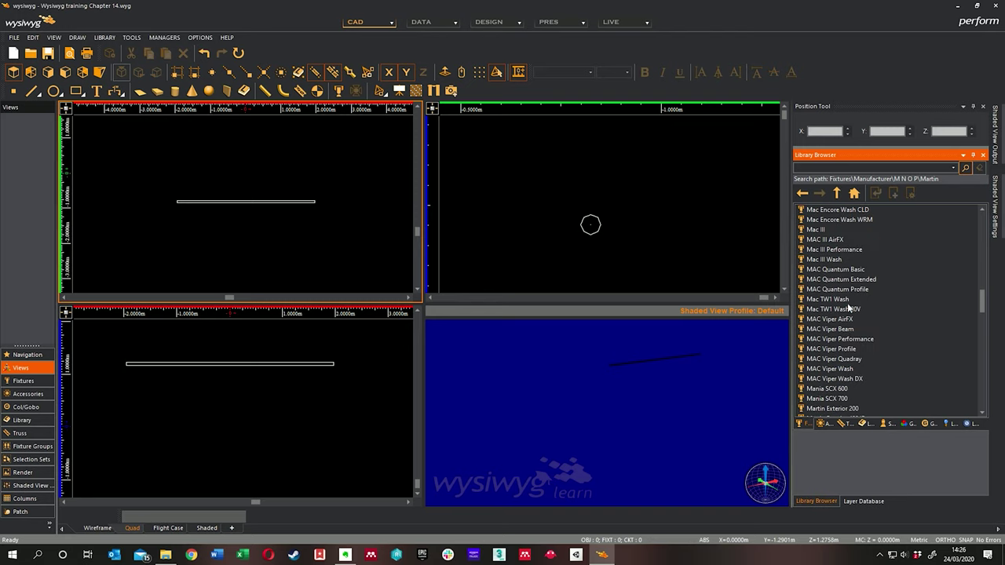
pyautogui.click(842, 310)
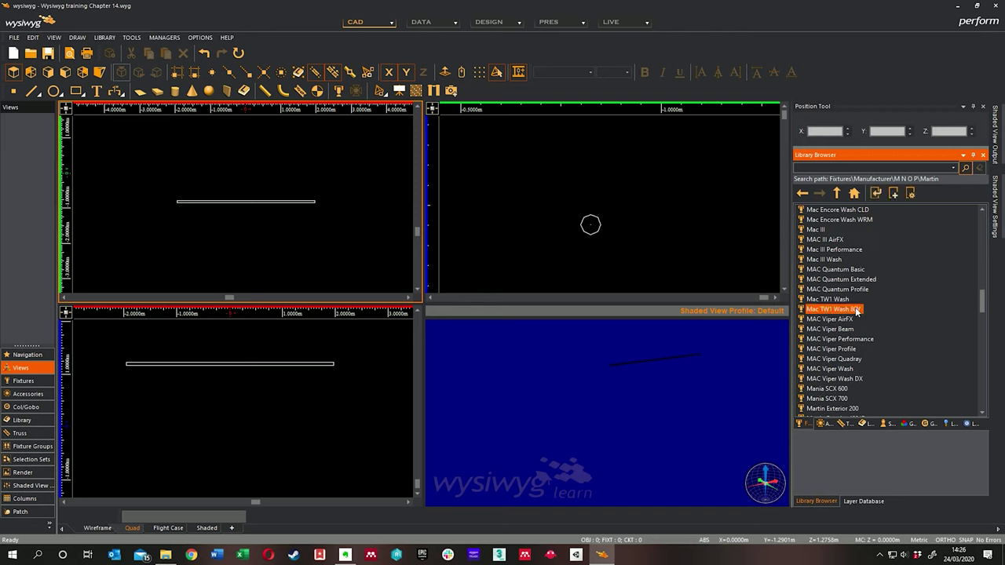
pyautogui.moveTo(855, 312); pyautogui.dragTo(286, 162)
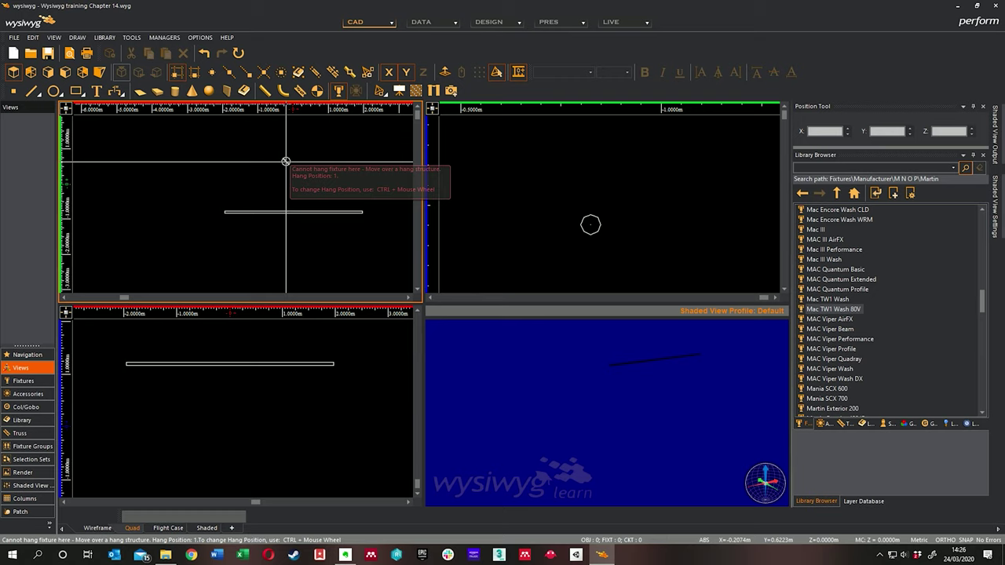
pyautogui.rightClick(284, 171)
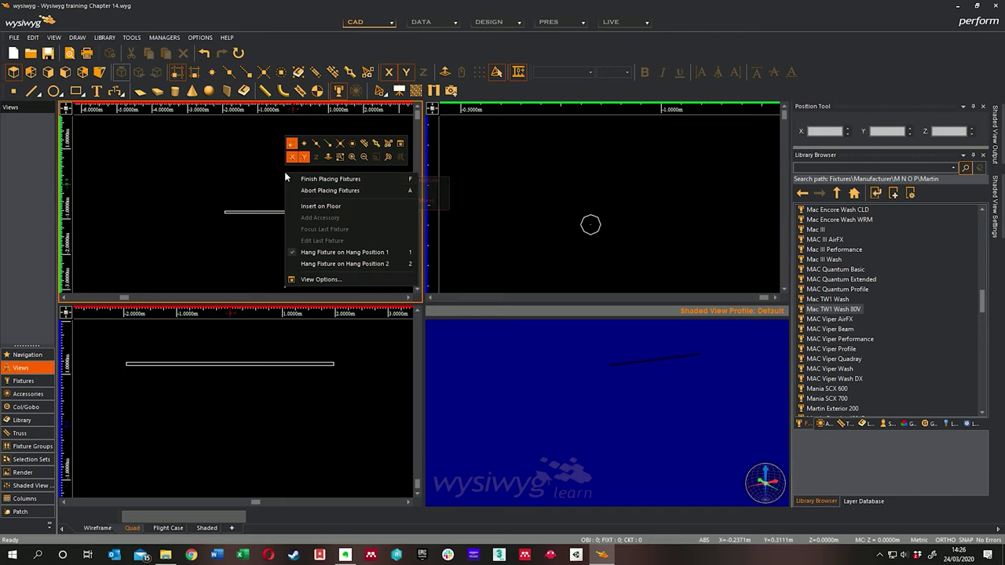
pyautogui.click(297, 179)
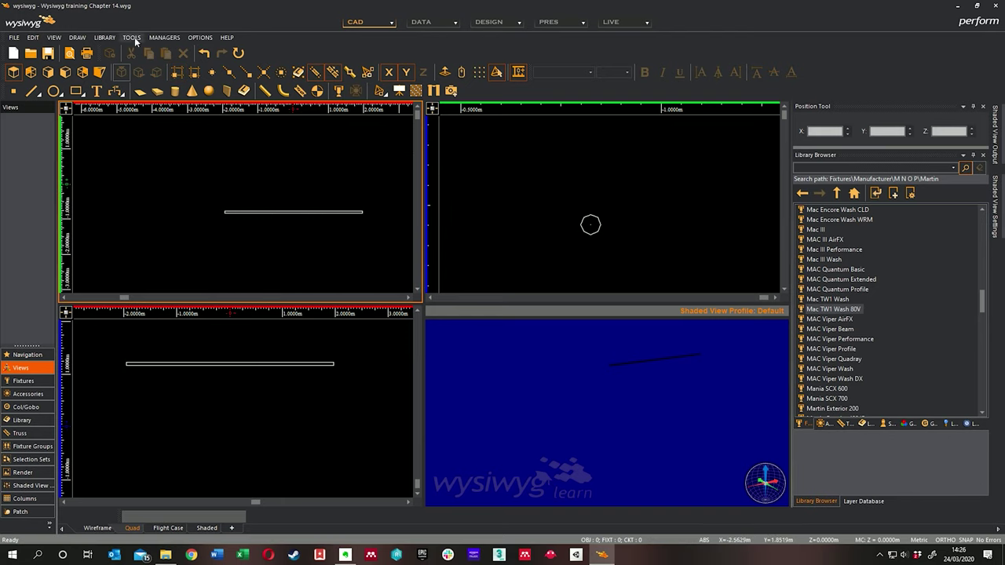
pyautogui.click(201, 39)
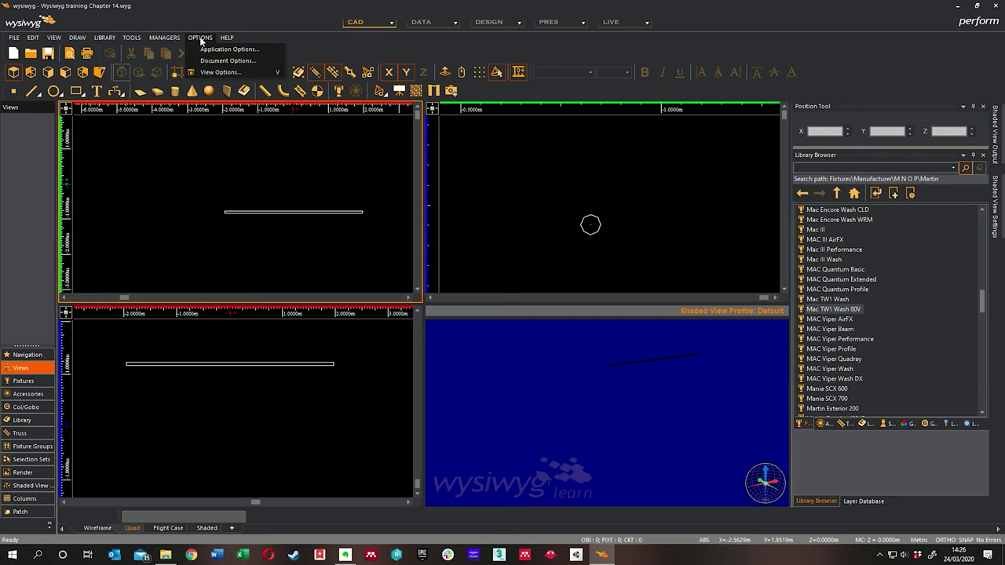
pyautogui.click(208, 61)
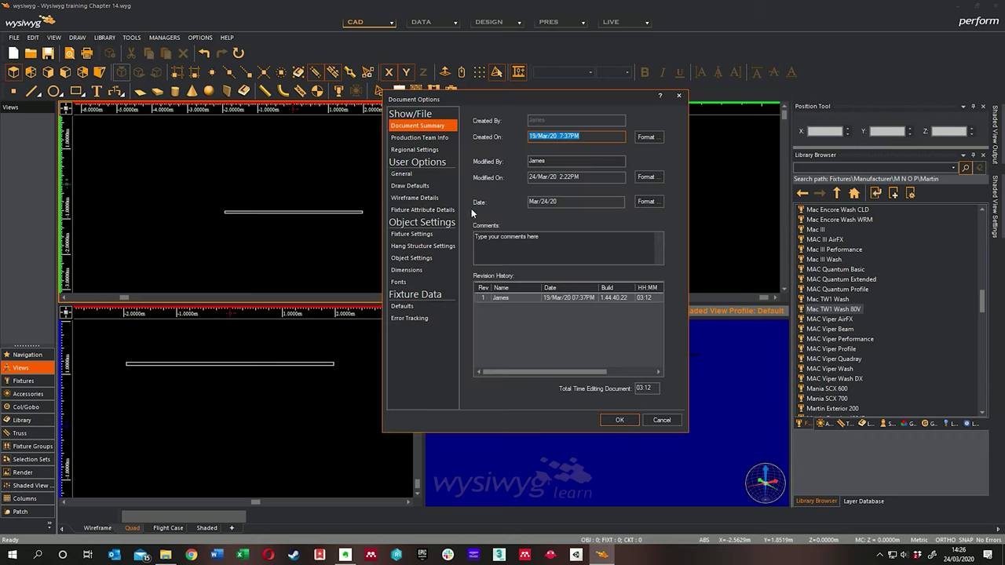
pyautogui.click(419, 187)
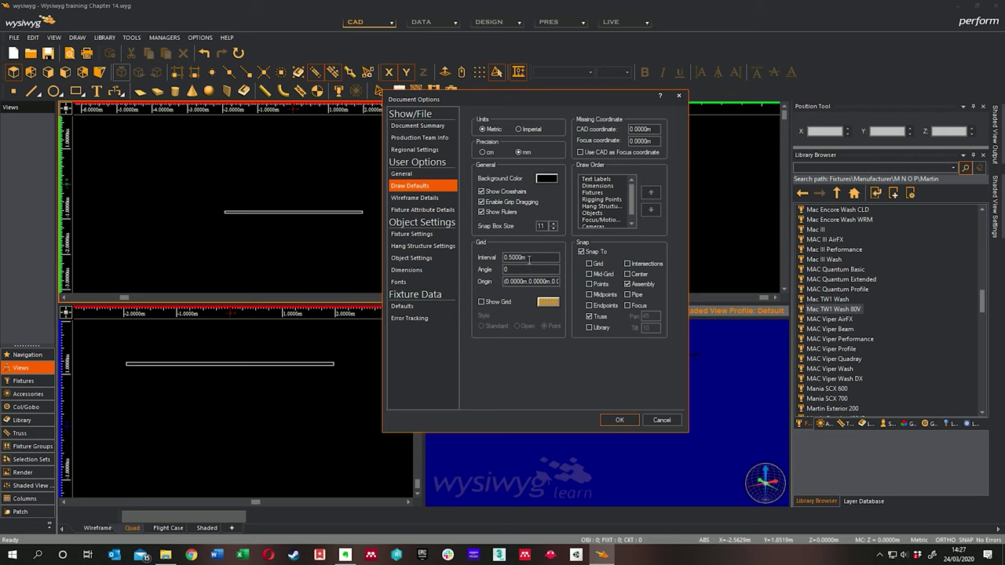
pyautogui.click(615, 424)
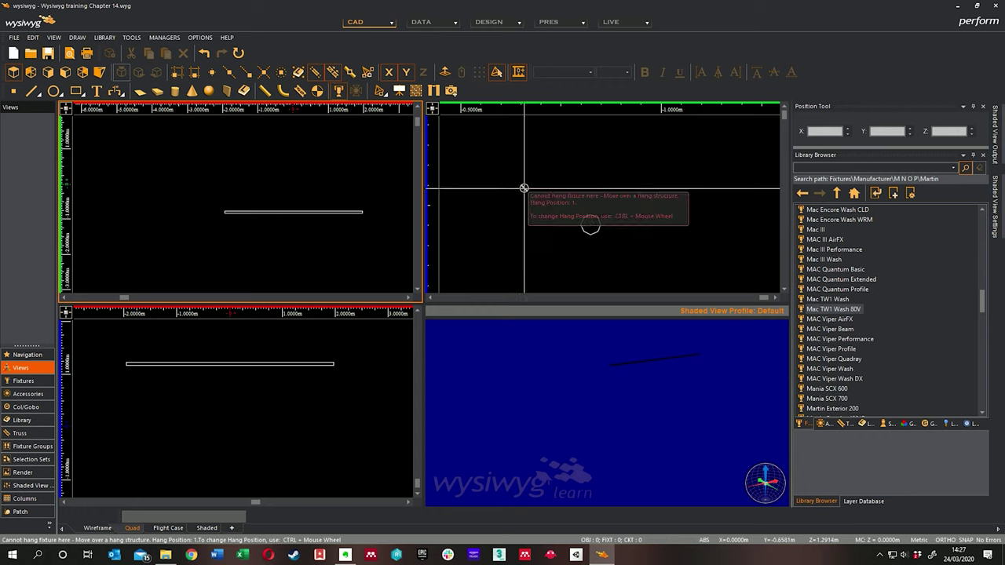
# Step: Hang a Mac TW1 Wash 80V on the LX1 pipe in the Top view, then finish placing fixtures
pyautogui.click(178, 75)
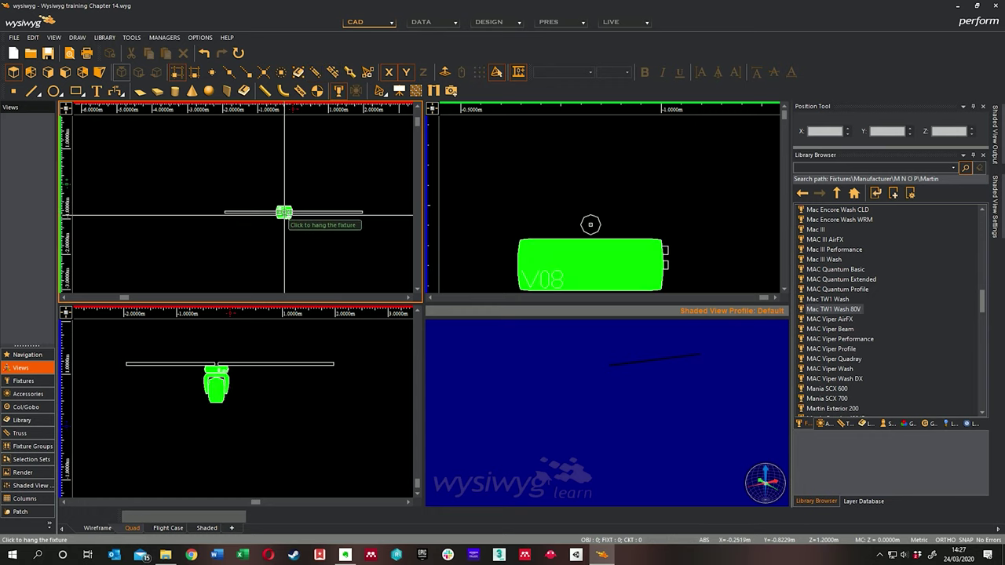
pyautogui.scroll(2, 270, 208)
pyautogui.scroll(1, 276, 209)
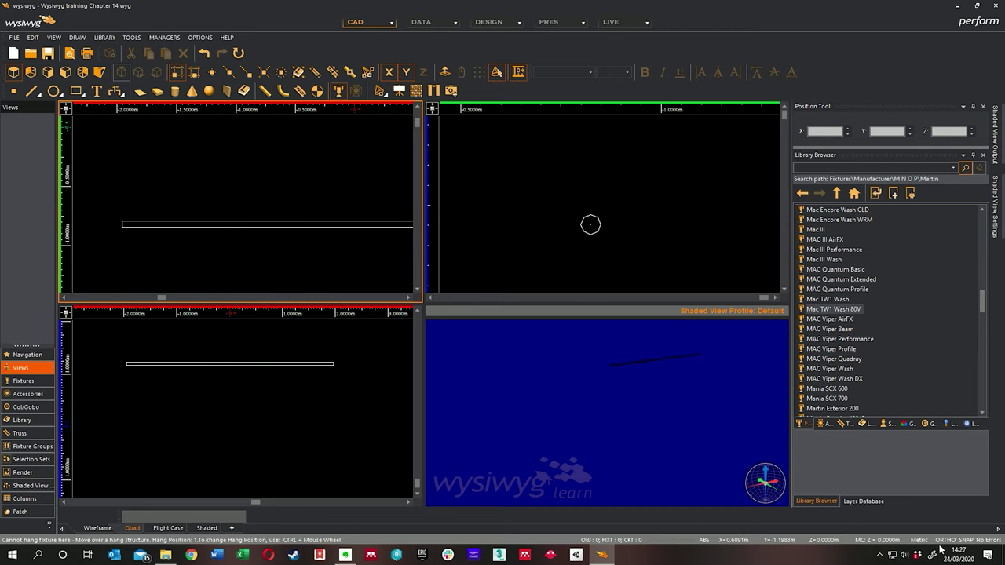
pyautogui.click(965, 541)
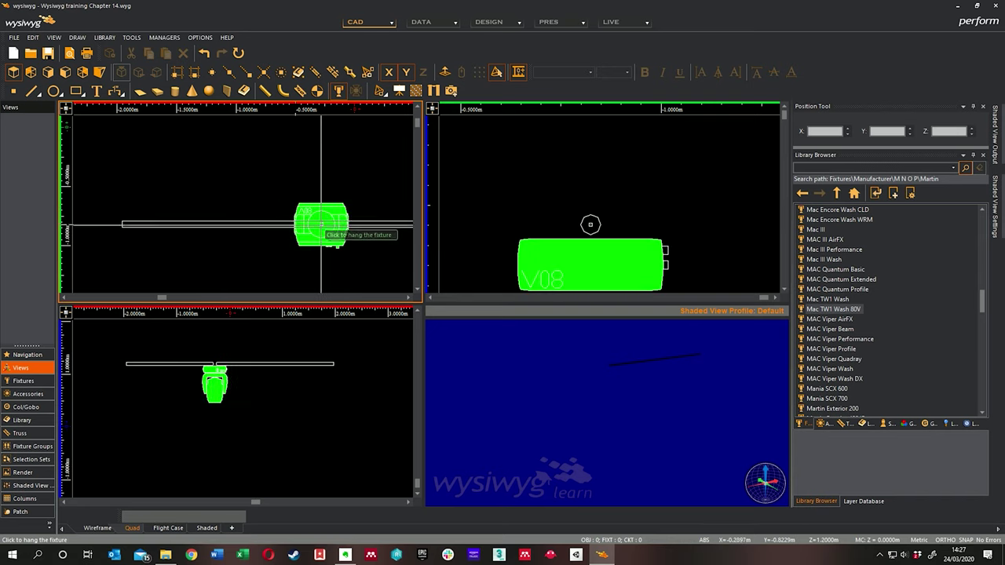
pyautogui.click(353, 225)
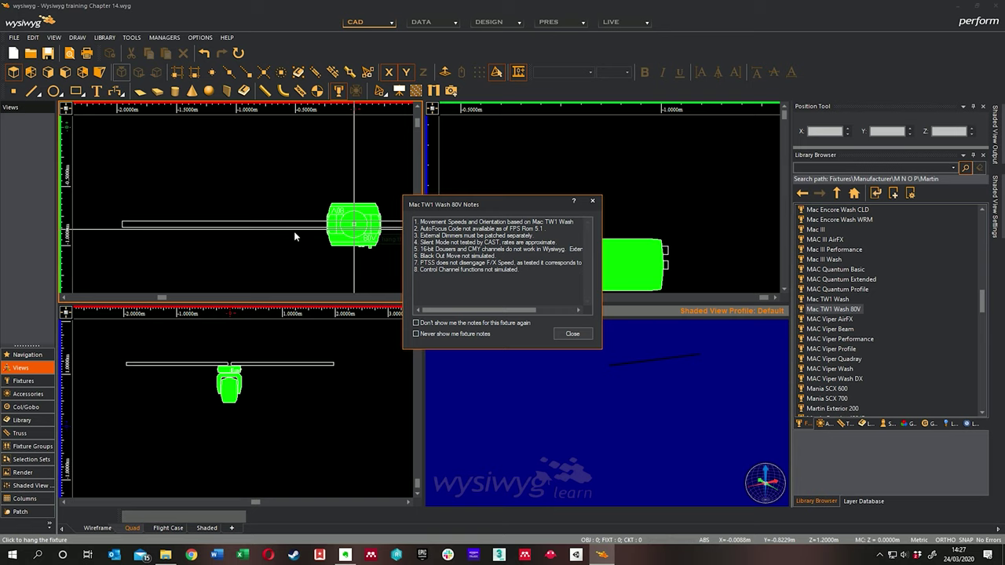
pyautogui.click(572, 335)
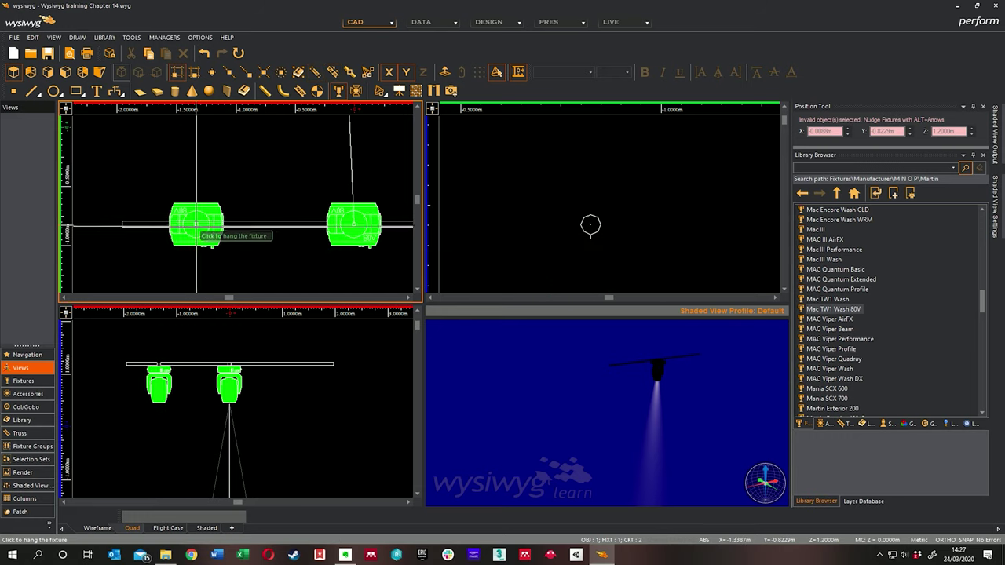
pyautogui.rightClick(245, 152)
pyautogui.click(246, 139)
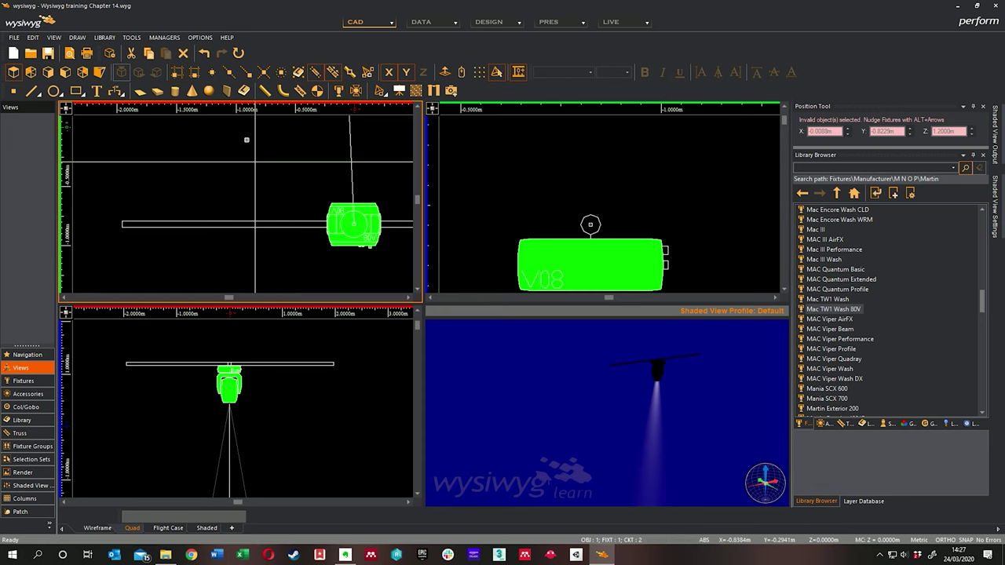
pyautogui.click(200, 37)
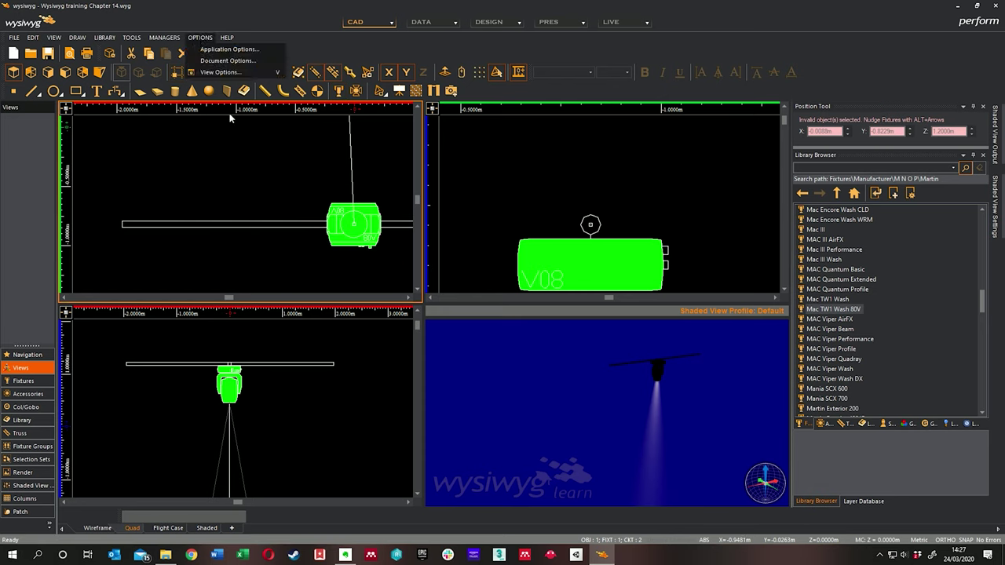
pyautogui.click(230, 70)
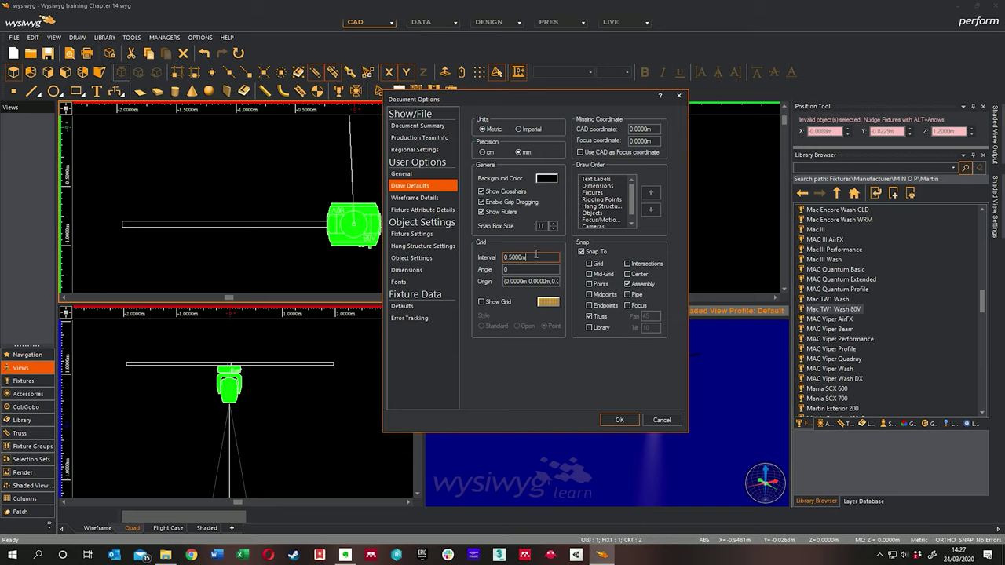
pyautogui.click(618, 420)
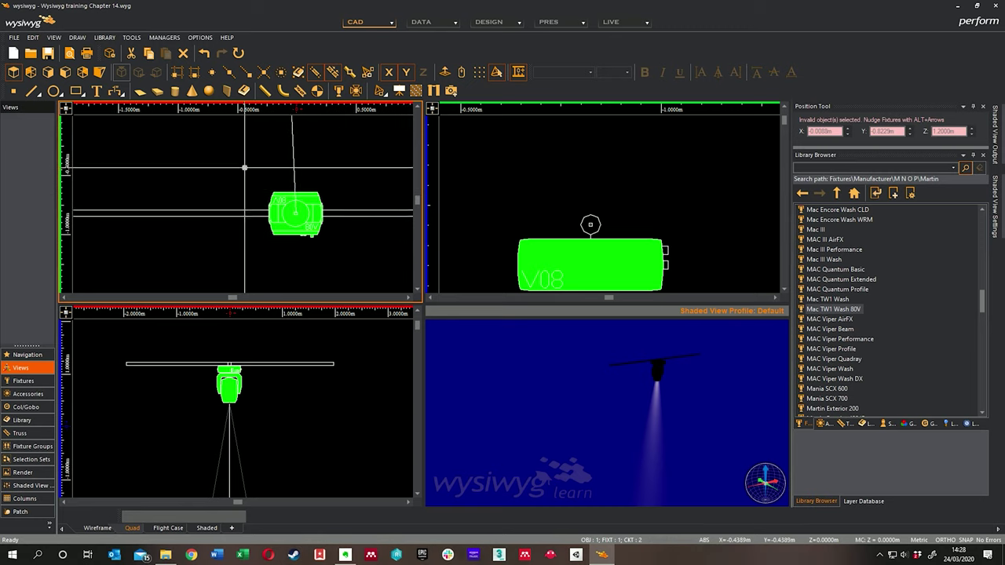
pyautogui.click(341, 224)
pyautogui.scroll(-2, 336, 206)
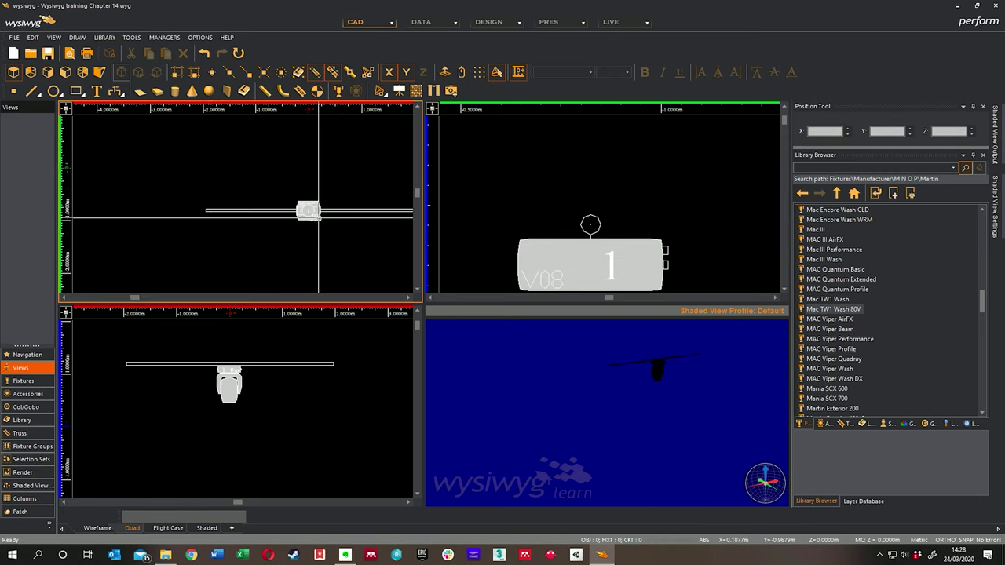
pyautogui.scroll(3, 305, 229)
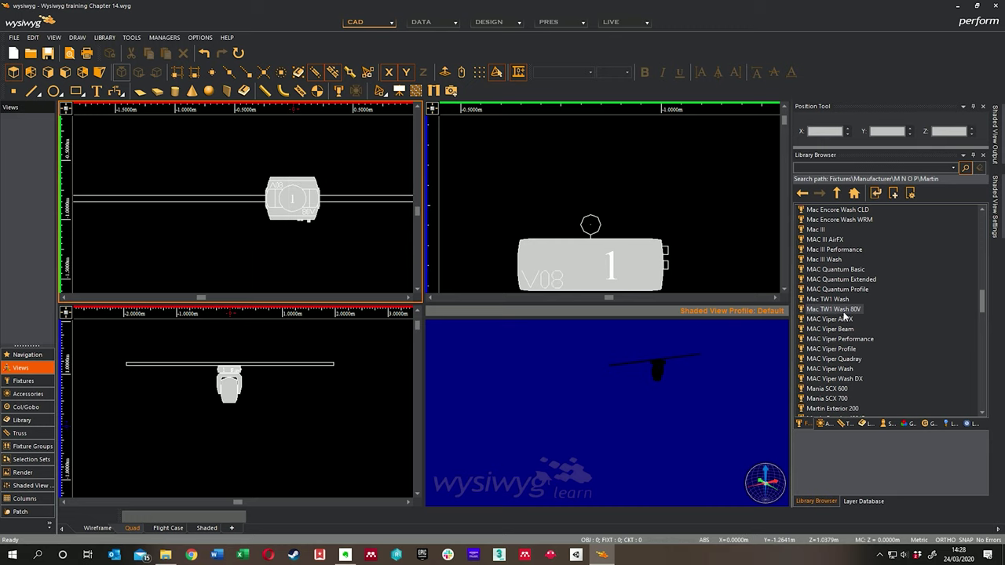
pyautogui.moveTo(843, 314); pyautogui.dragTo(199, 210)
# Step: Hang a second Mac TW1 Wash 80V beside the first on the pipe and end fixture placement
pyautogui.click(198, 212)
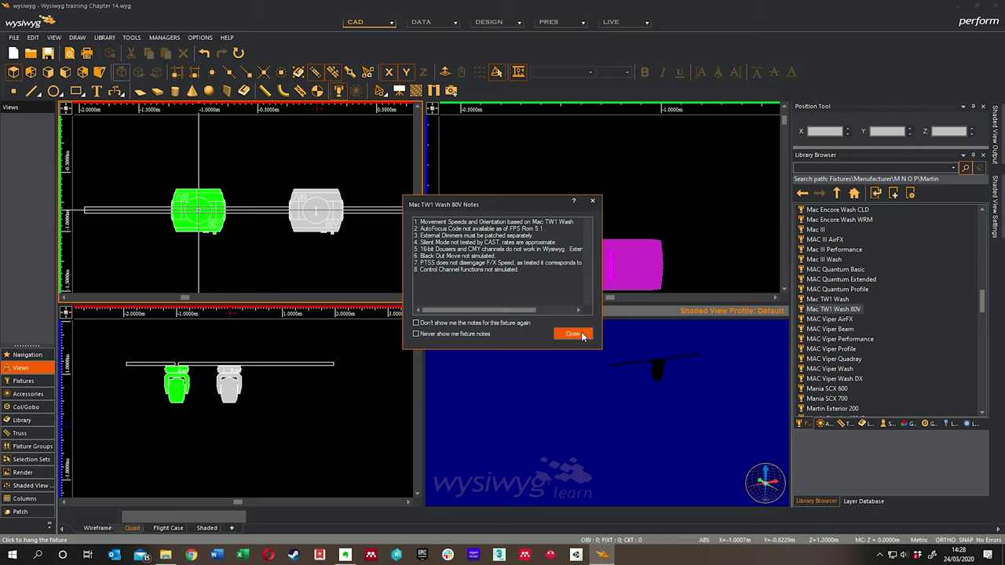
pyautogui.click(572, 333)
pyautogui.scroll(-3, 186, 225)
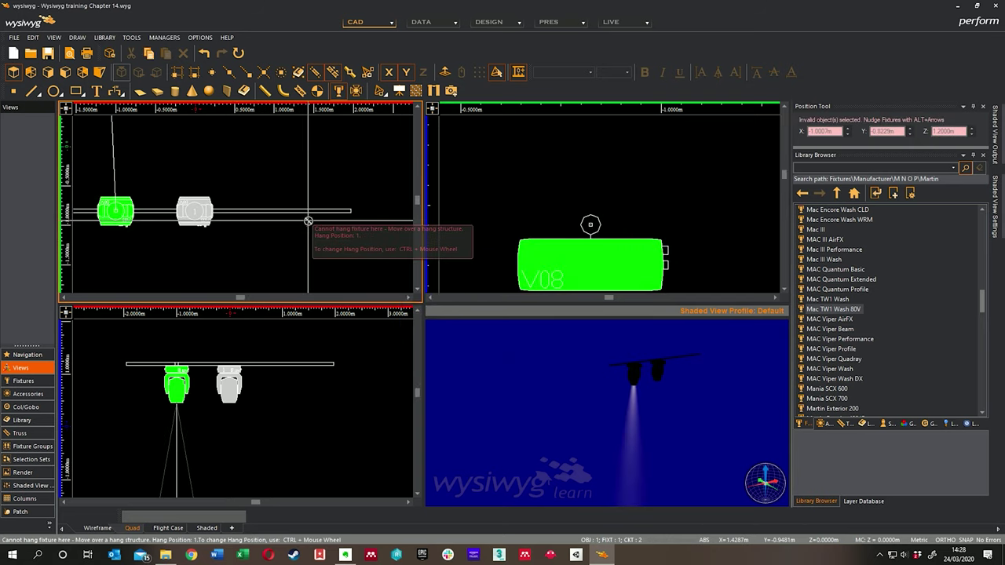
pyautogui.rightClick(230, 159)
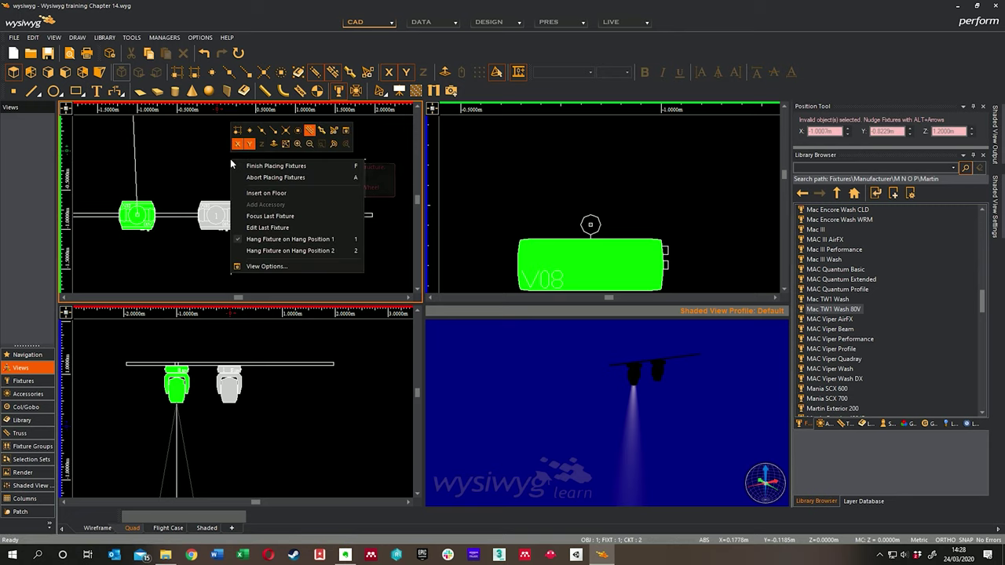
pyautogui.click(263, 168)
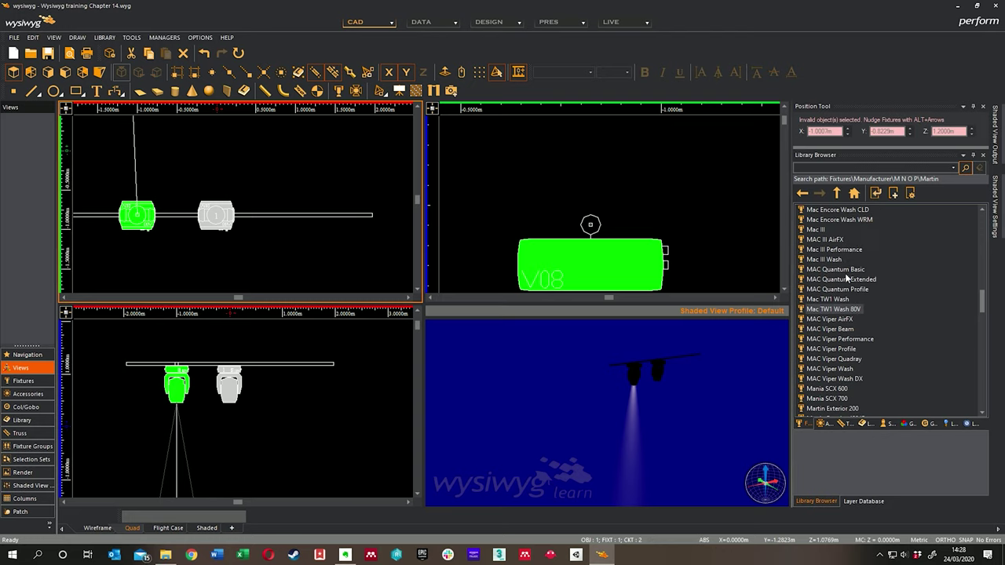
pyautogui.scroll(1, 846, 278)
pyautogui.scroll(-3, 845, 294)
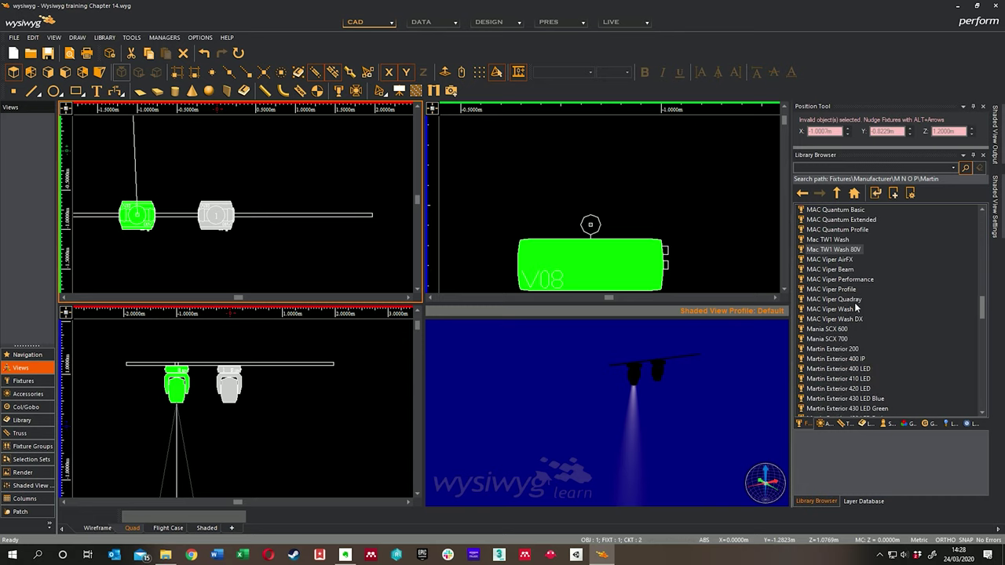
# Step: Hang a MAC Viper Performance at the pipe's right end and end placement
pyautogui.click(873, 280)
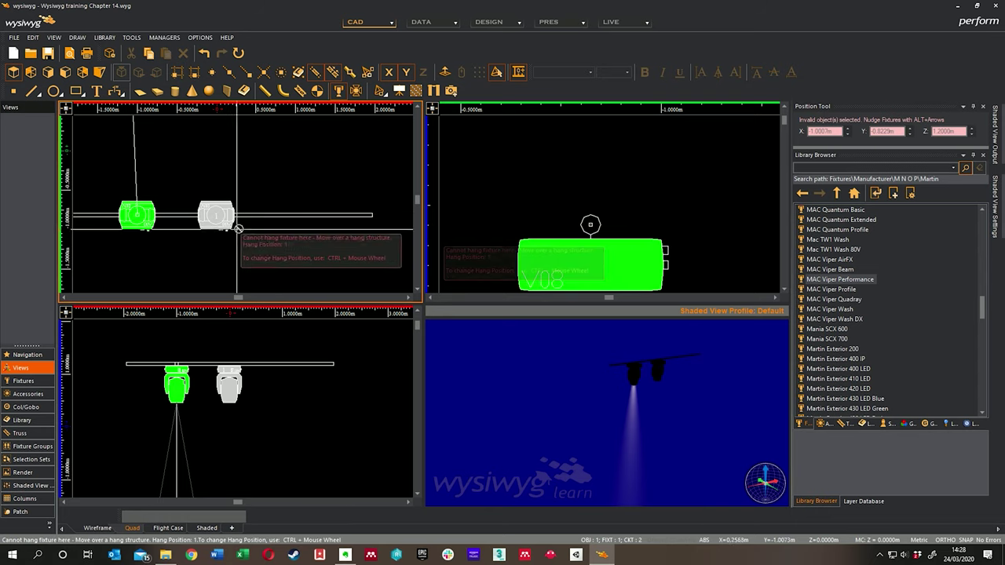
pyautogui.click(294, 213)
pyautogui.click(572, 333)
pyautogui.rightClick(306, 214)
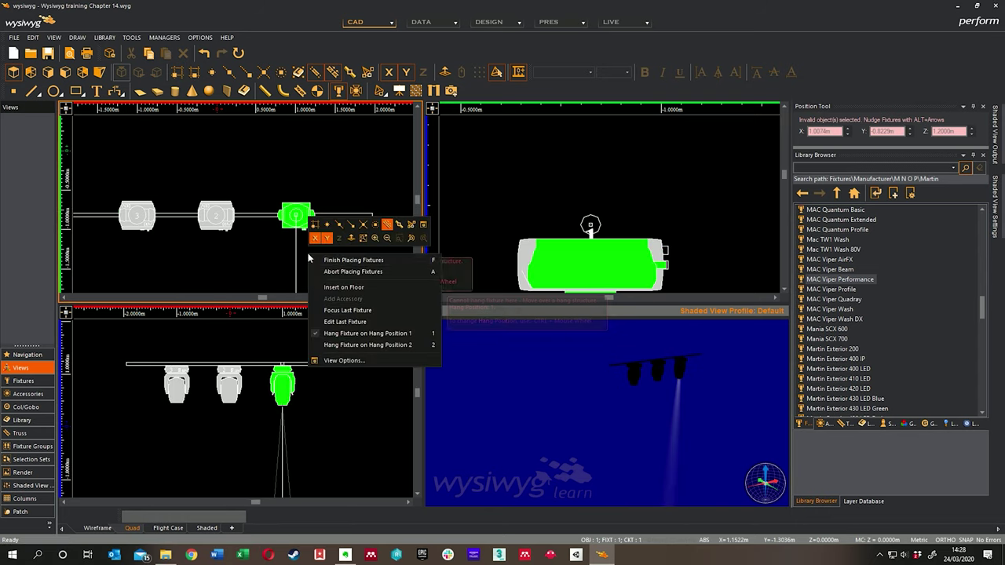
pyautogui.moveTo(304, 257); pyautogui.dragTo(340, 235, button='middle')
pyautogui.scroll(-2, 340, 236)
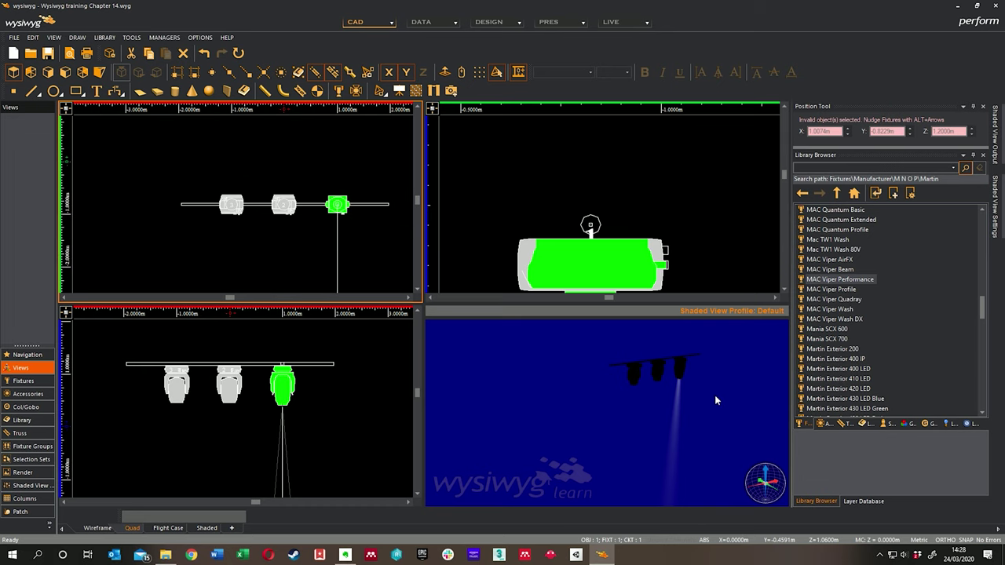
# Step: In the shaded view, check each of the three fixtures, then clear the selection and return the library to Fixtures
pyautogui.click(715, 399)
pyautogui.click(284, 205)
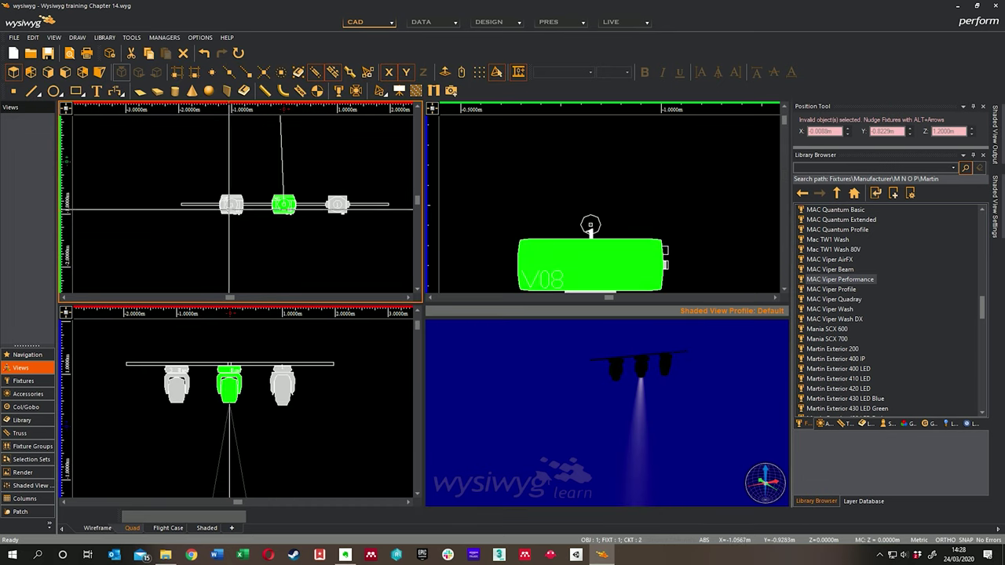
pyautogui.click(232, 206)
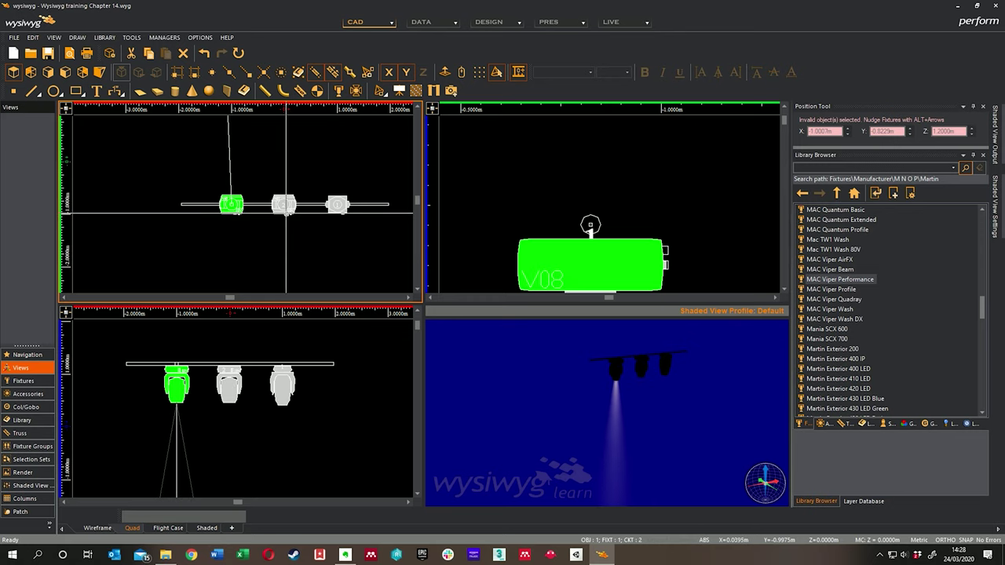
pyautogui.click(284, 206)
pyautogui.click(338, 210)
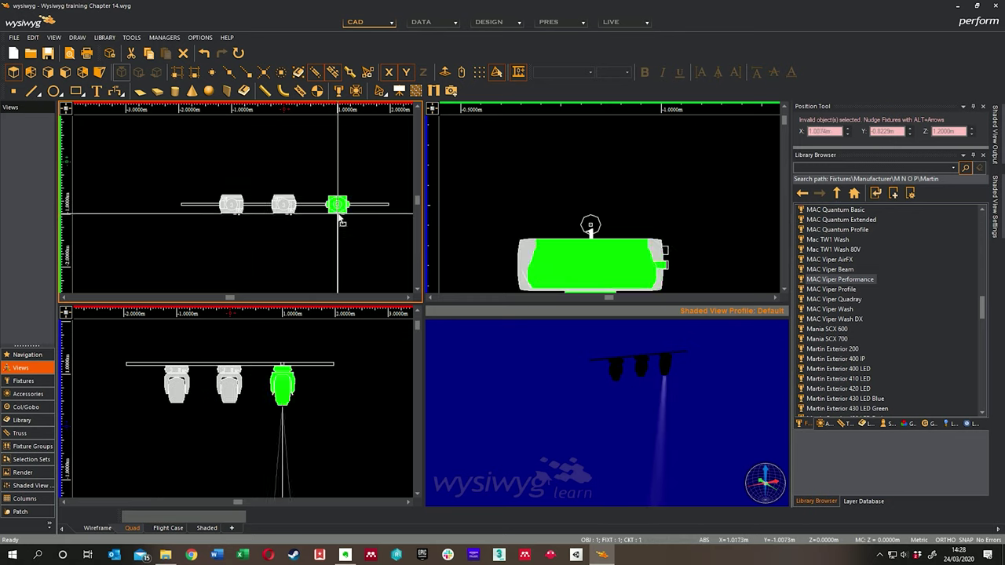
pyautogui.click(316, 245)
pyautogui.click(853, 193)
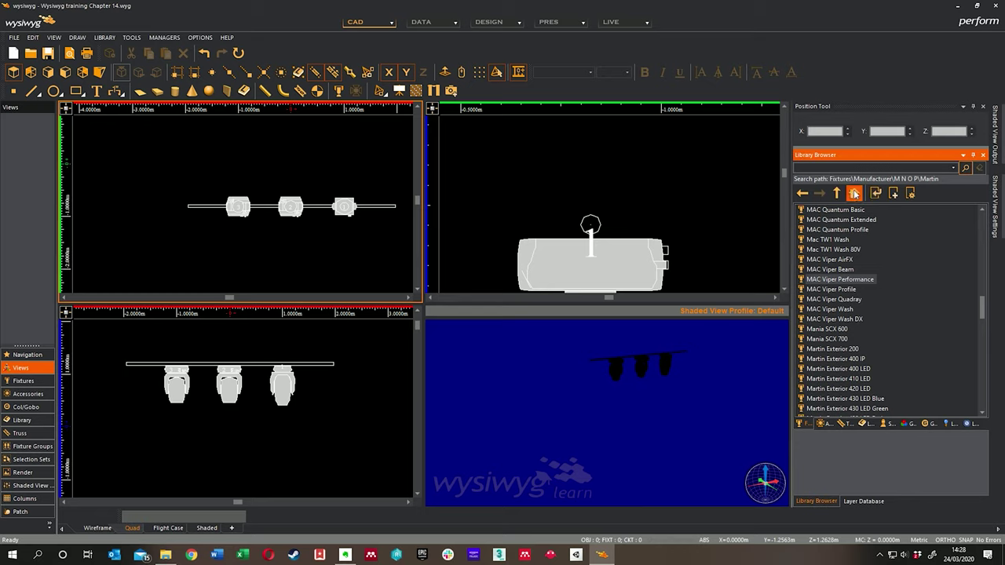
# Step: Browse Fixtures > Type > Conventional > ERS and look at the 26 Degree ERS fixtures
pyautogui.doubleClick(817, 212)
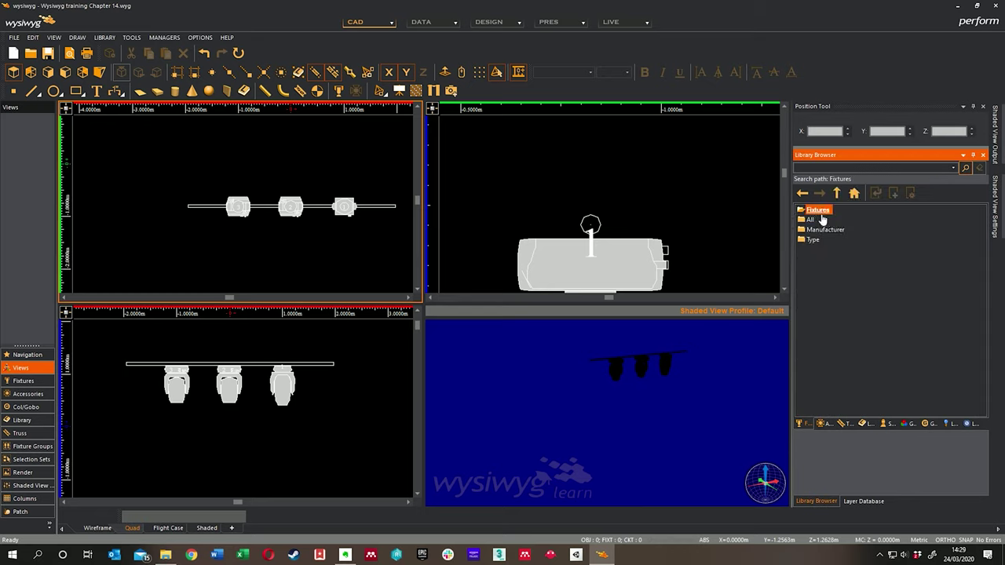
pyautogui.doubleClick(814, 242)
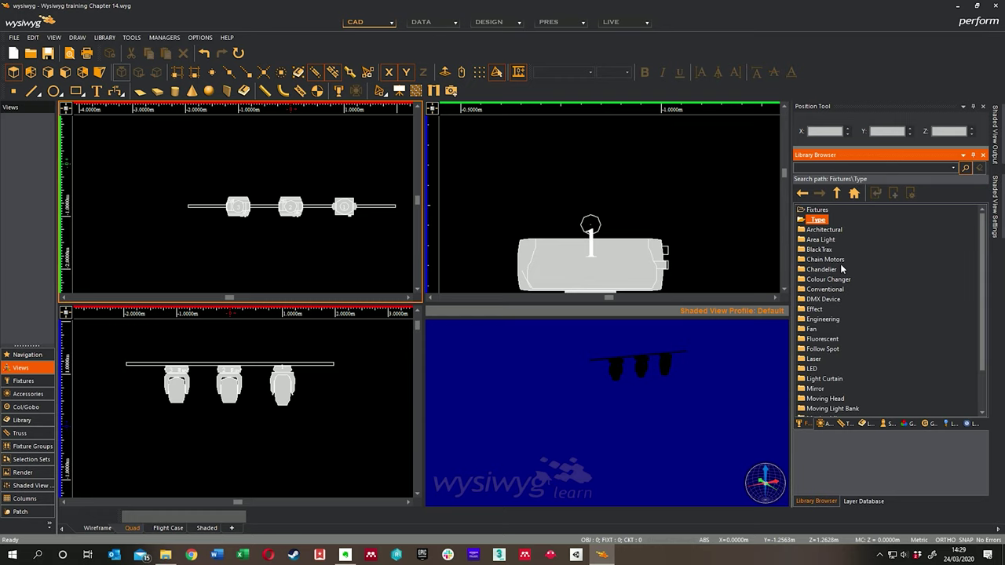
pyautogui.doubleClick(821, 289)
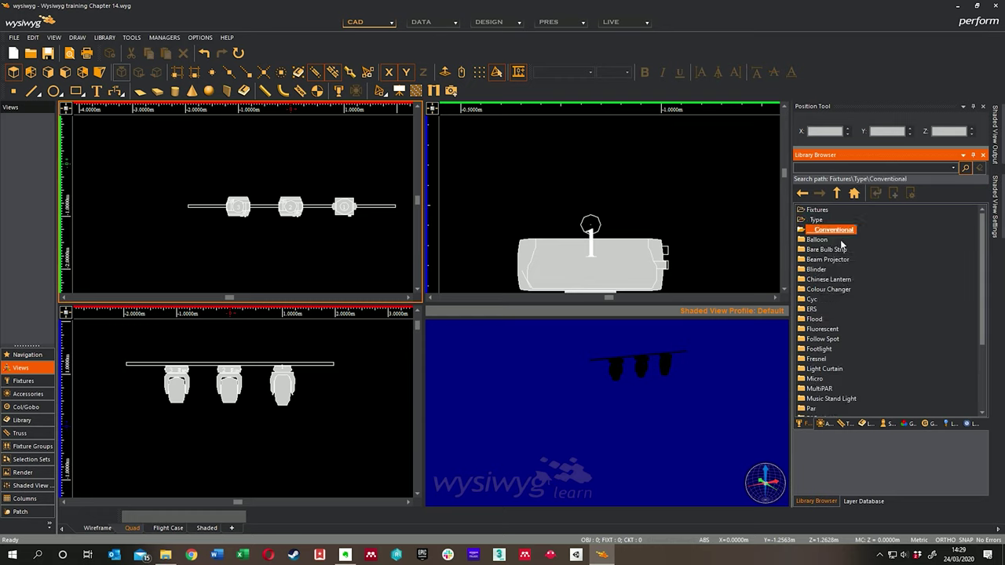
pyautogui.doubleClick(812, 309)
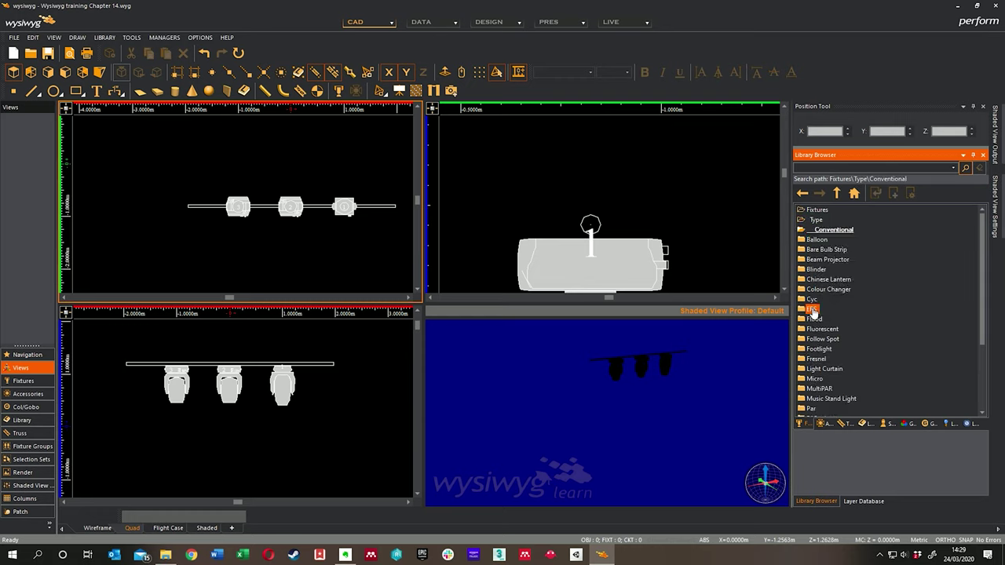
pyautogui.scroll(-1, 833, 311)
pyautogui.scroll(-6, 834, 312)
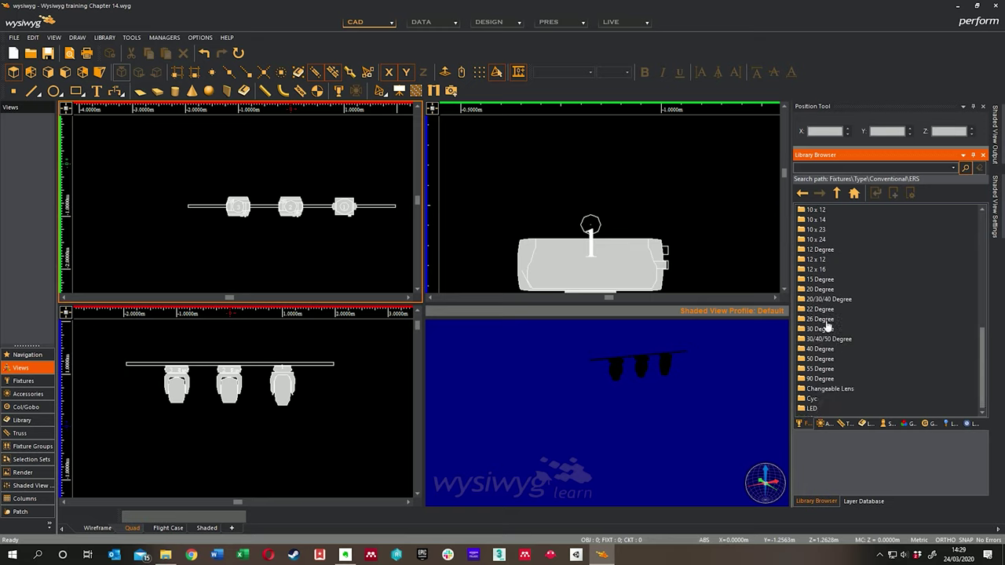
pyautogui.doubleClick(822, 319)
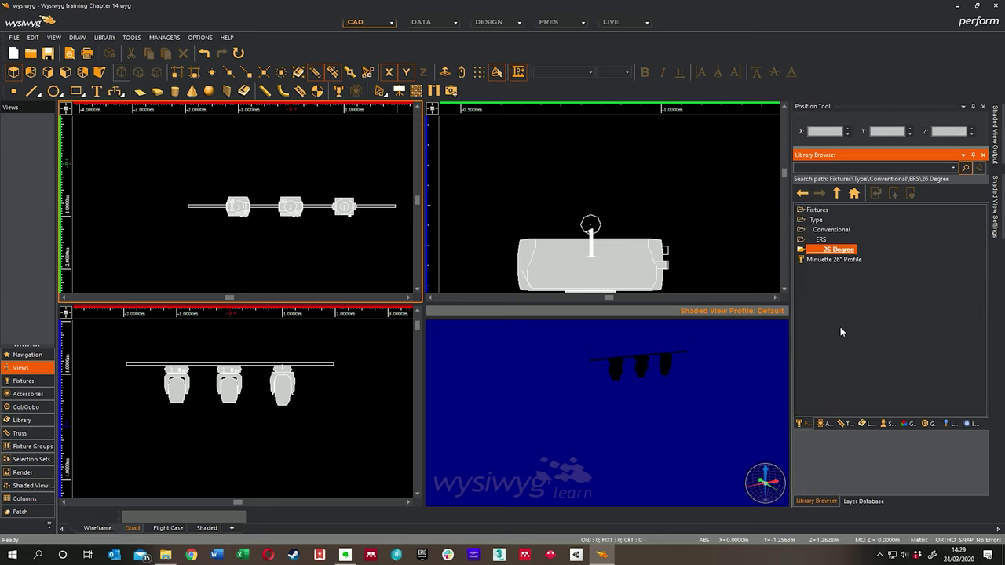
pyautogui.doubleClick(819, 240)
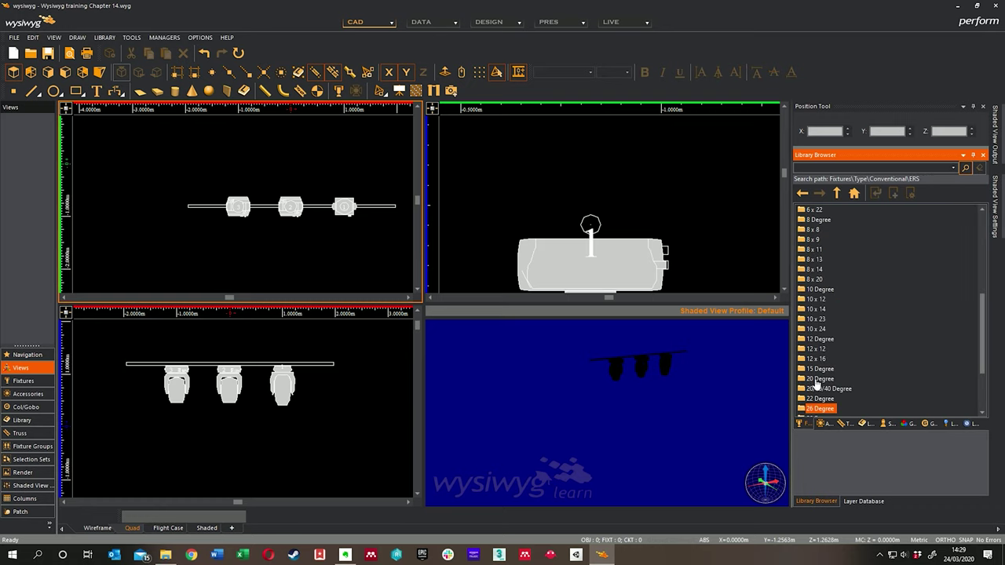
pyautogui.scroll(-3, 826, 375)
pyautogui.scroll(5, 832, 357)
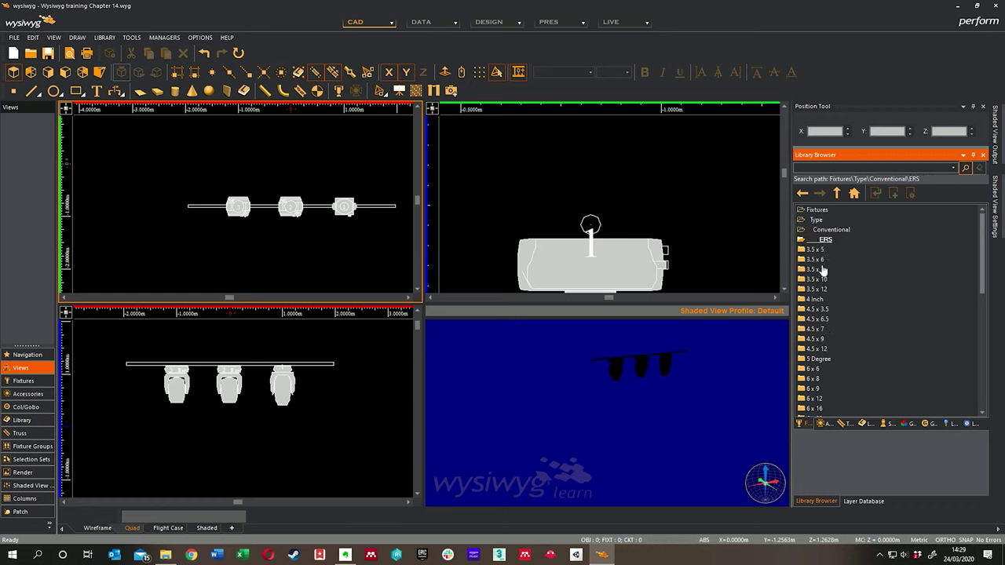
# Step: Back in Conventional, open the Profile fixtures and select the HPS 209
pyautogui.doubleClick(828, 229)
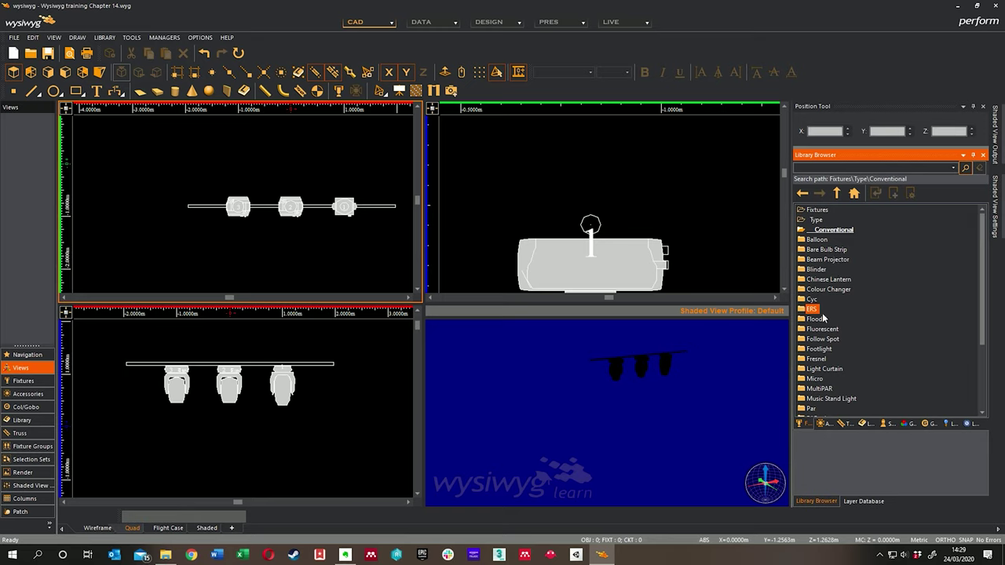
pyautogui.scroll(-2, 822, 345)
pyautogui.doubleClick(816, 380)
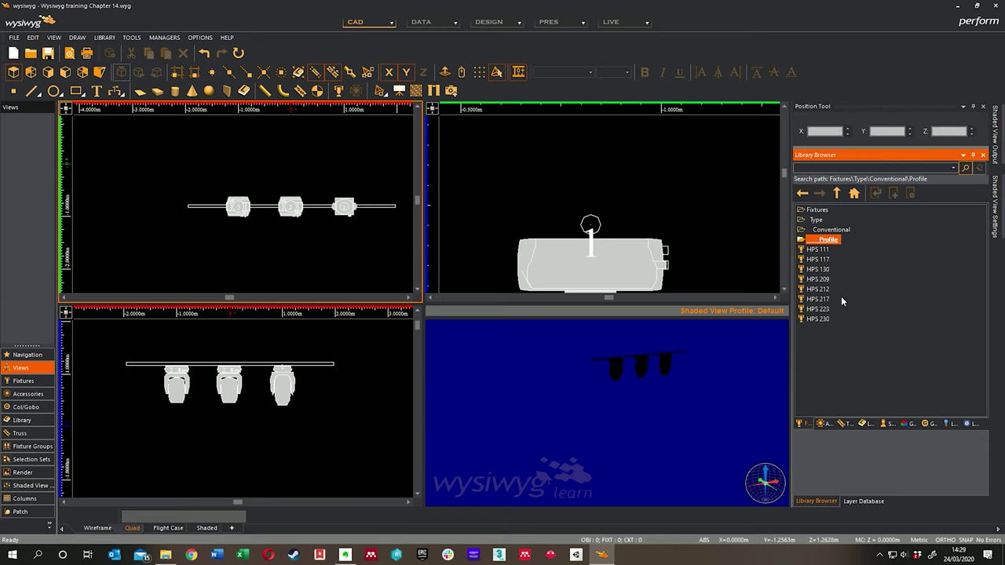
pyautogui.click(825, 280)
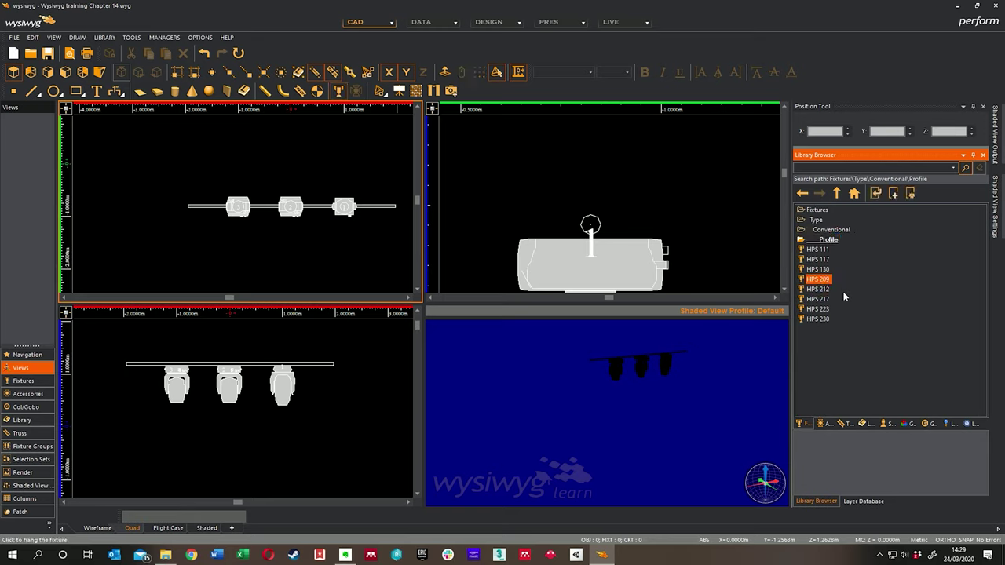
# Step: Go to Type > Conventional > Zoom > Medium and select CE Source 4 - 15/30 Zoom
pyautogui.doubleClick(818, 221)
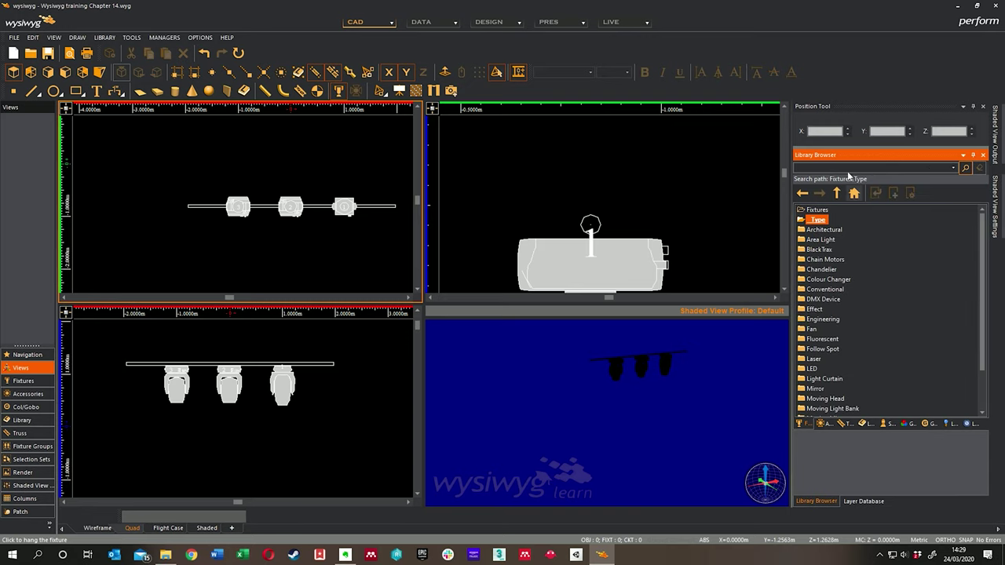
pyautogui.scroll(-1, 818, 271)
pyautogui.scroll(1, 819, 270)
pyautogui.doubleClick(825, 290)
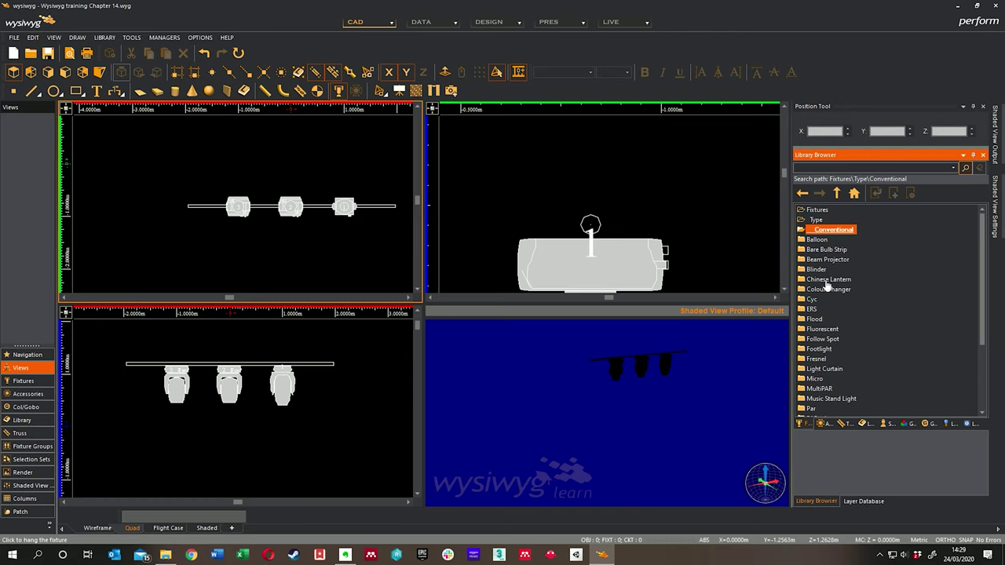
pyautogui.scroll(-3, 822, 277)
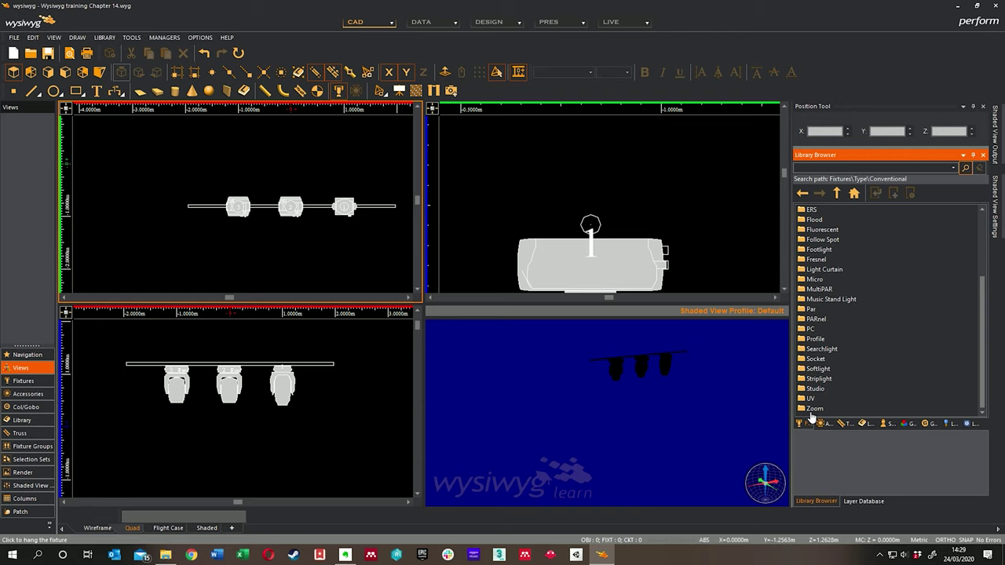
pyautogui.doubleClick(813, 409)
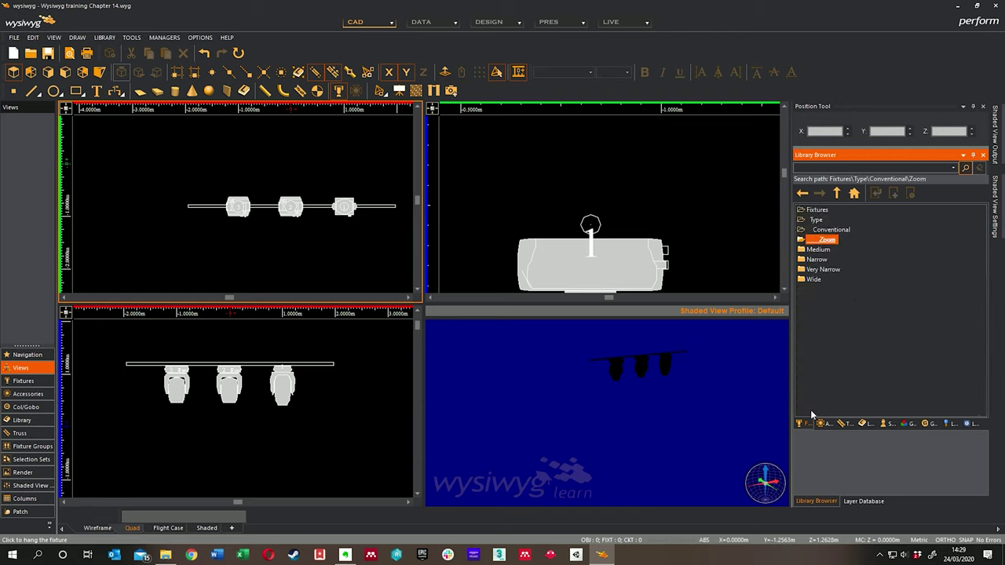
pyautogui.doubleClick(820, 251)
pyautogui.scroll(-8, 846, 294)
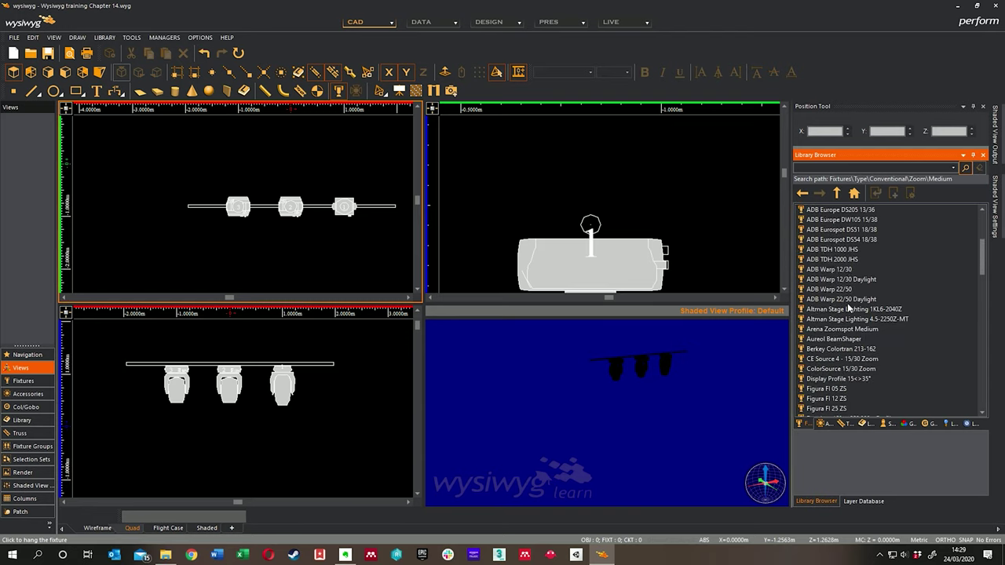
pyautogui.click(841, 300)
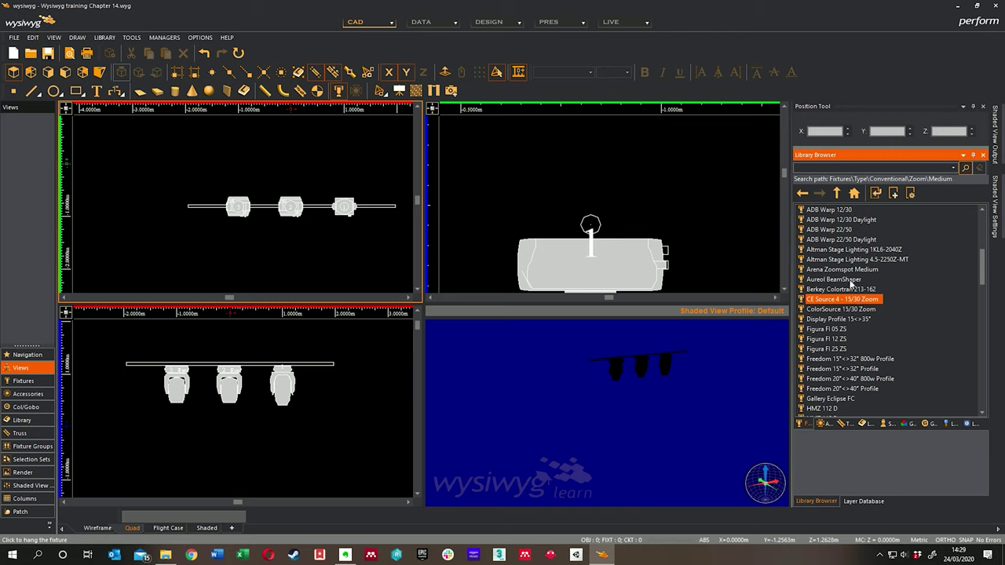
# Step: Browse the library's Fixtures folder, then collapse it back to the root
pyautogui.scroll(4, 854, 277)
pyautogui.scroll(-2, 857, 298)
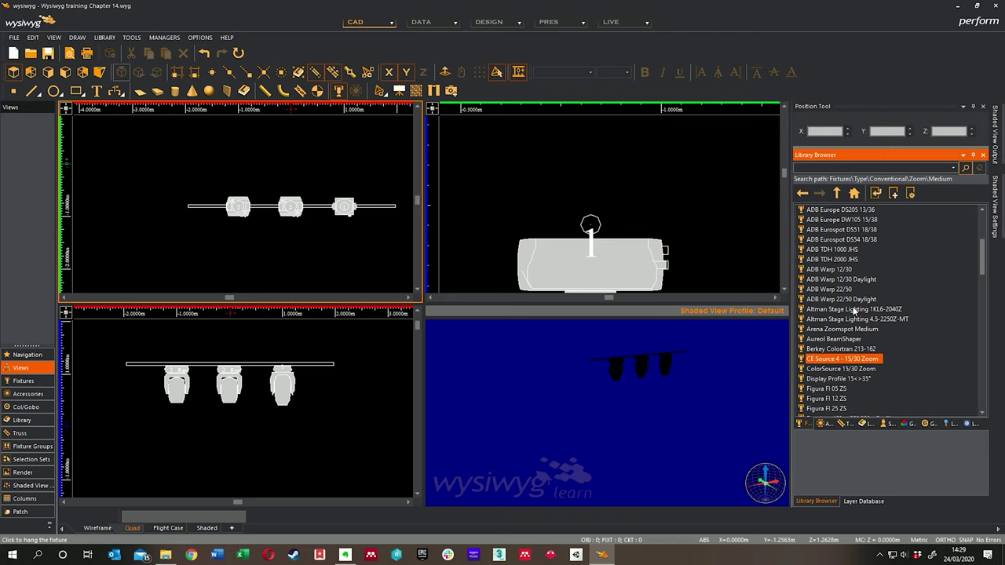
pyautogui.scroll(-1, 856, 312)
pyautogui.scroll(3, 857, 309)
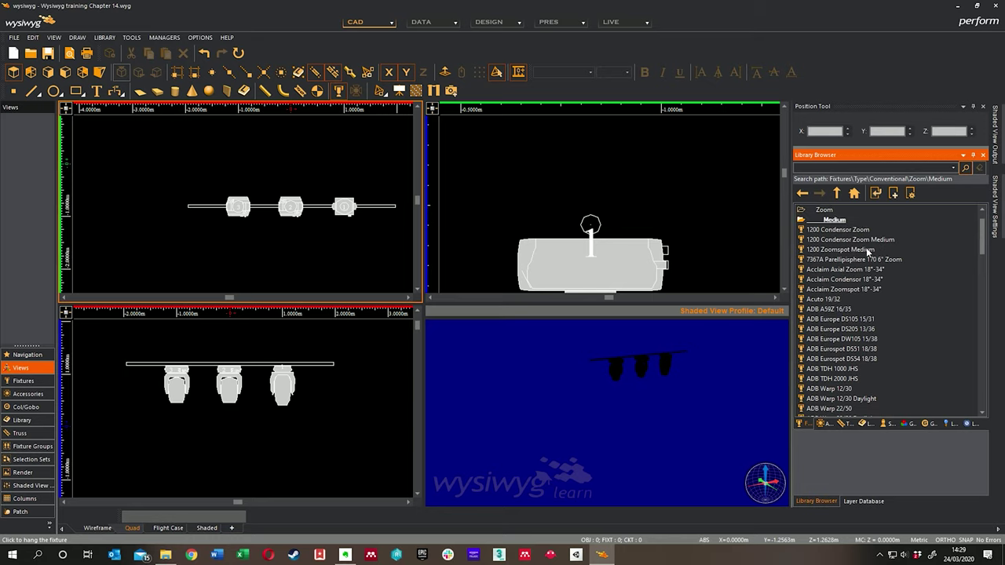
pyautogui.click(854, 193)
pyautogui.doubleClick(816, 210)
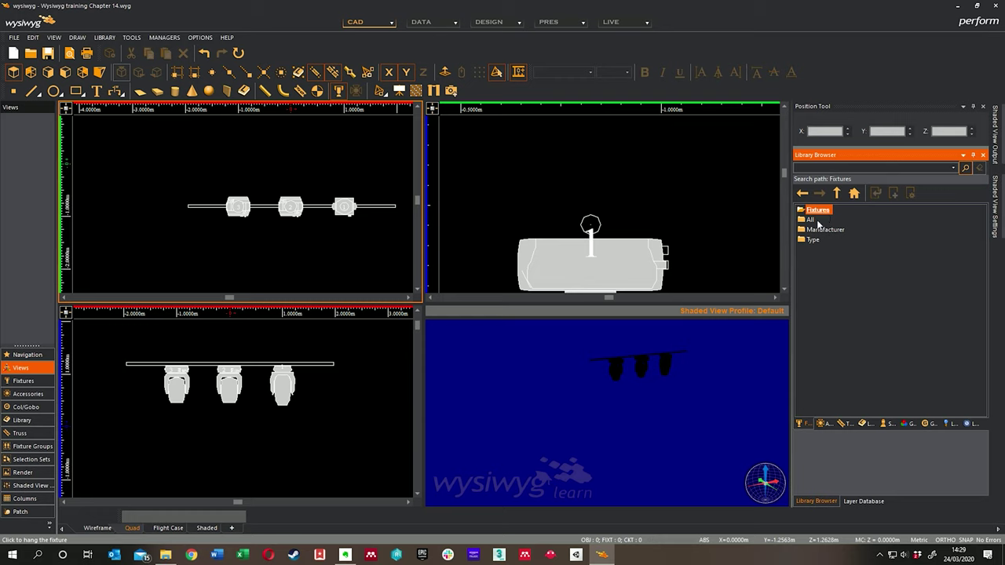
pyautogui.click(854, 193)
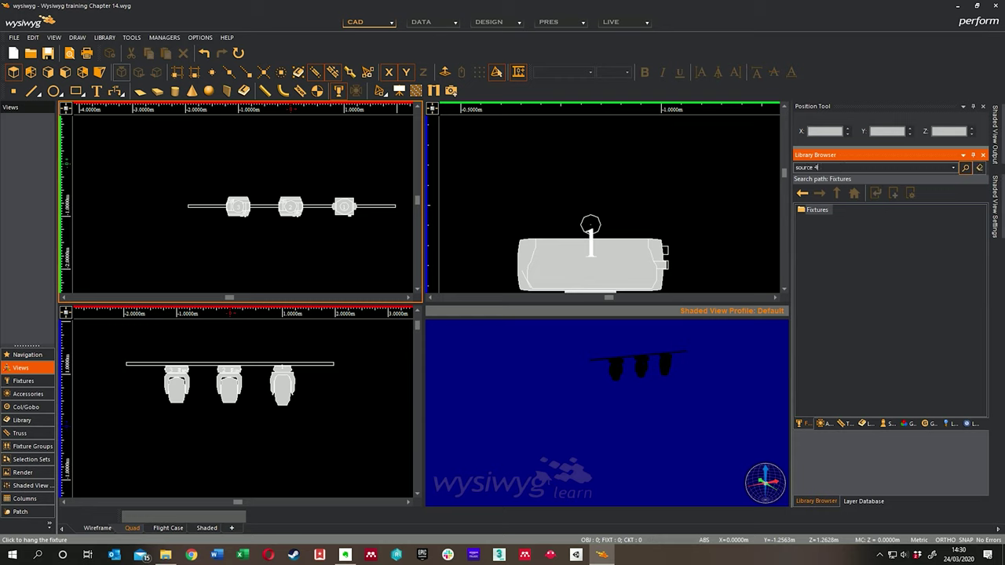
# Step: Search the library for 'source 4', scan the results, and return to the Fixtures root
pyautogui.press('Return')
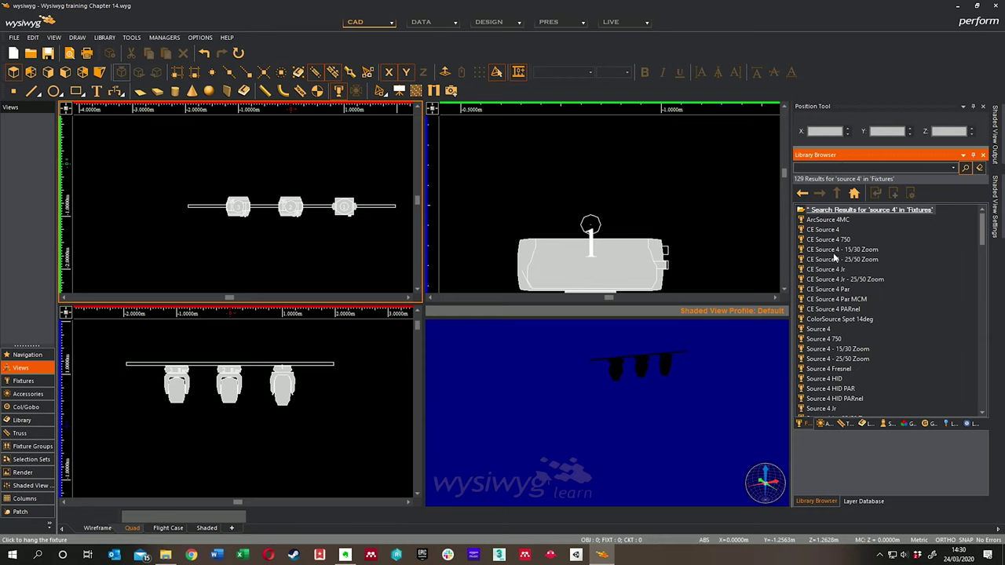
pyautogui.scroll(-20, 835, 257)
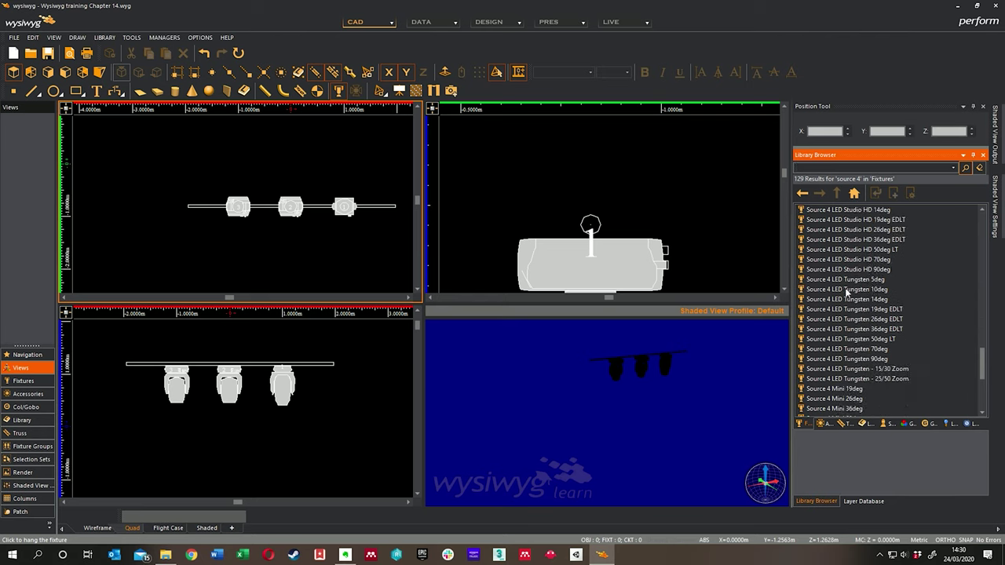
pyautogui.scroll(10, 846, 292)
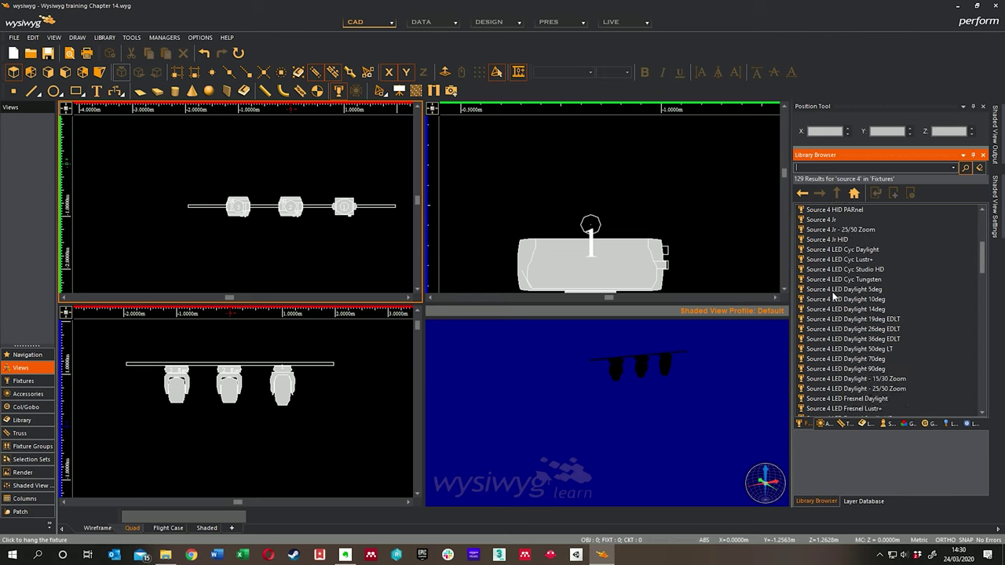
pyautogui.scroll(6, 833, 296)
pyautogui.click(854, 193)
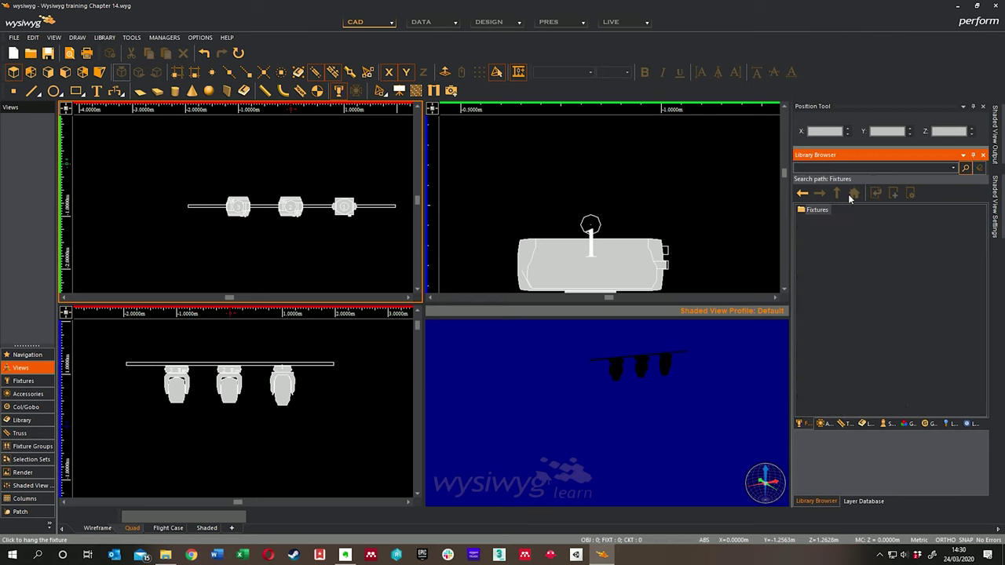
# Step: Open the library's Manufacturer > M N O P > Microh fixture folder
pyautogui.doubleClick(808, 210)
pyautogui.doubleClick(820, 237)
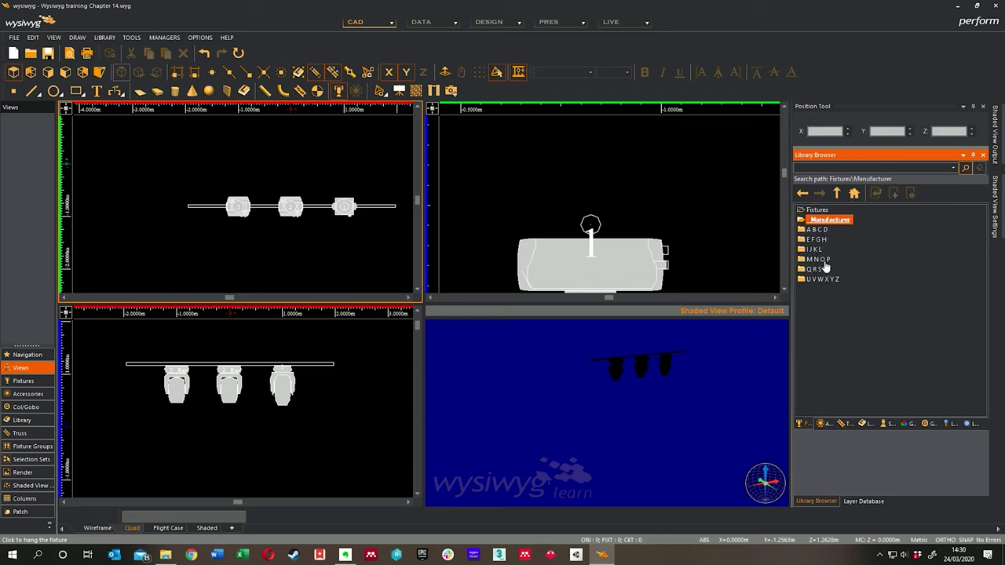
pyautogui.doubleClick(821, 261)
pyautogui.doubleClick(824, 330)
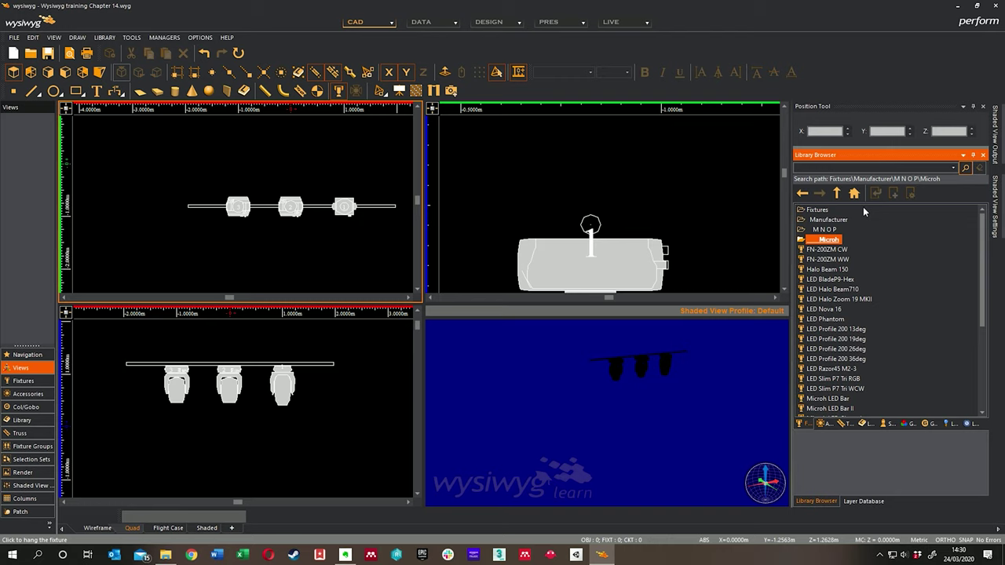
pyautogui.click(826, 168)
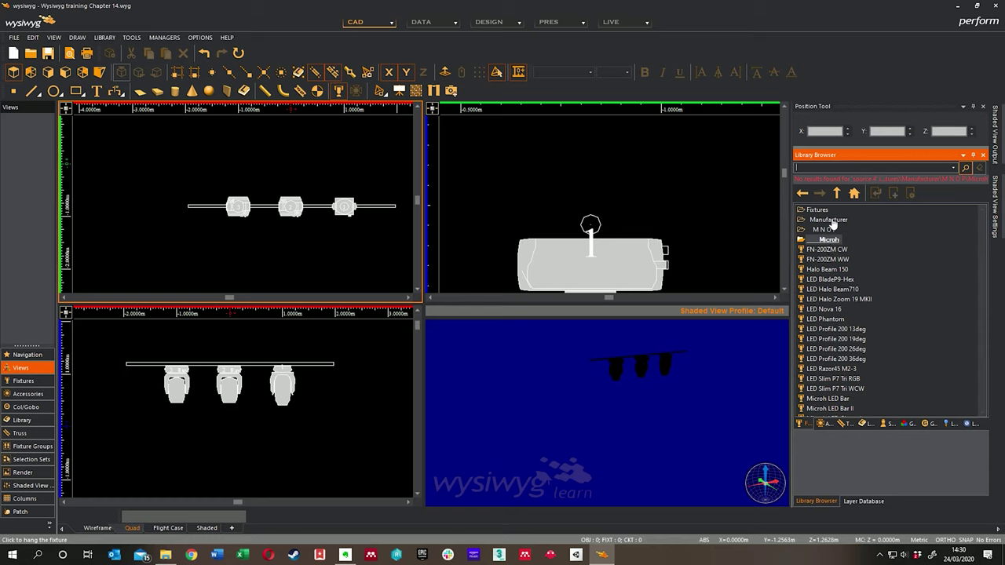
# Step: Go back and open Manufacturer > E F G H > ETC > ERS in the library
pyautogui.click(829, 221)
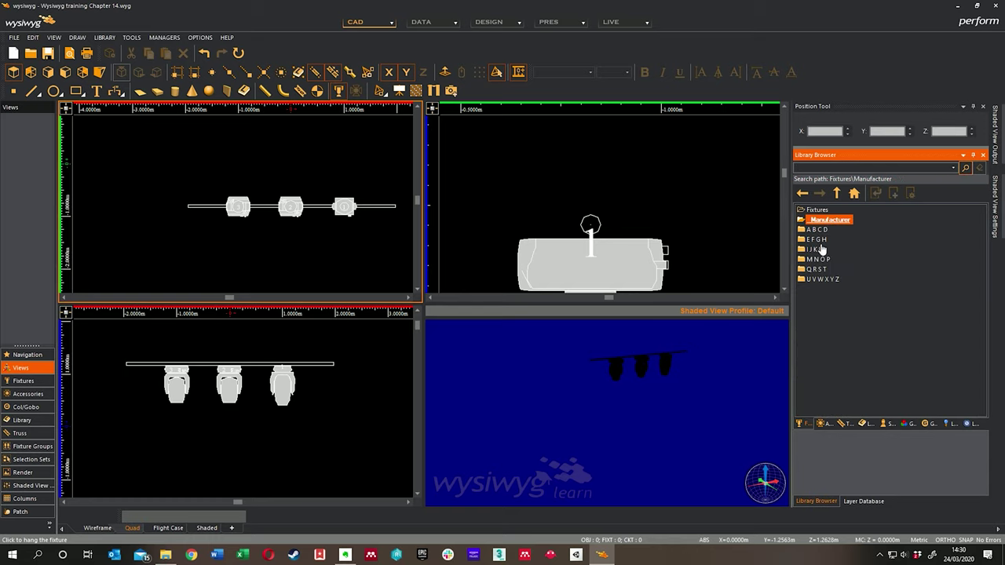
pyautogui.click(817, 239)
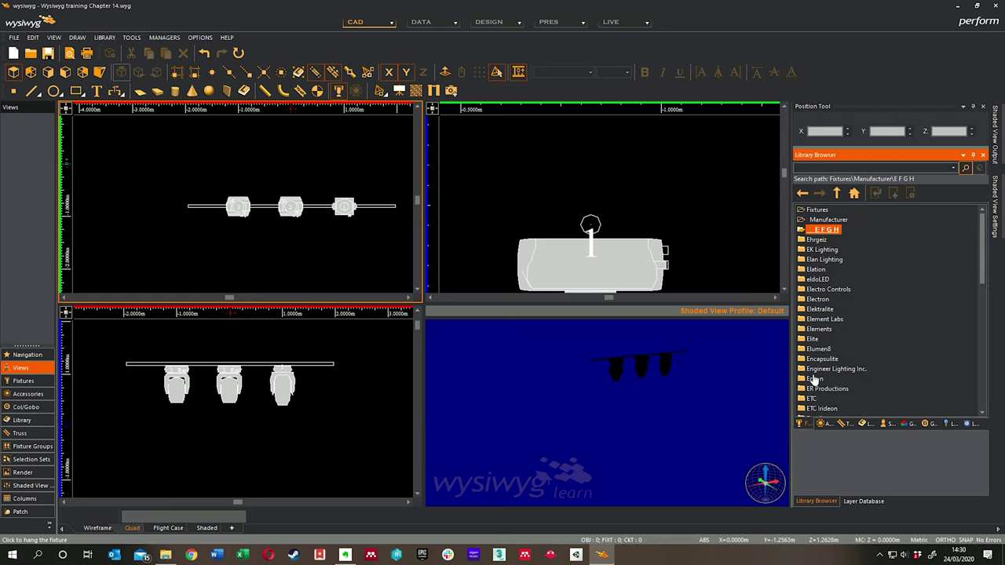
pyautogui.click(813, 399)
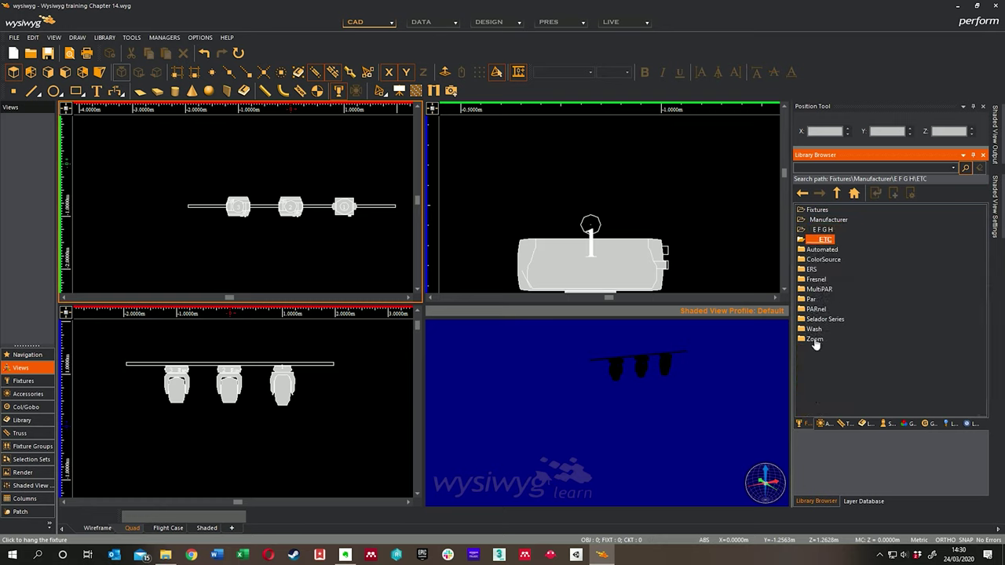
pyautogui.click(812, 269)
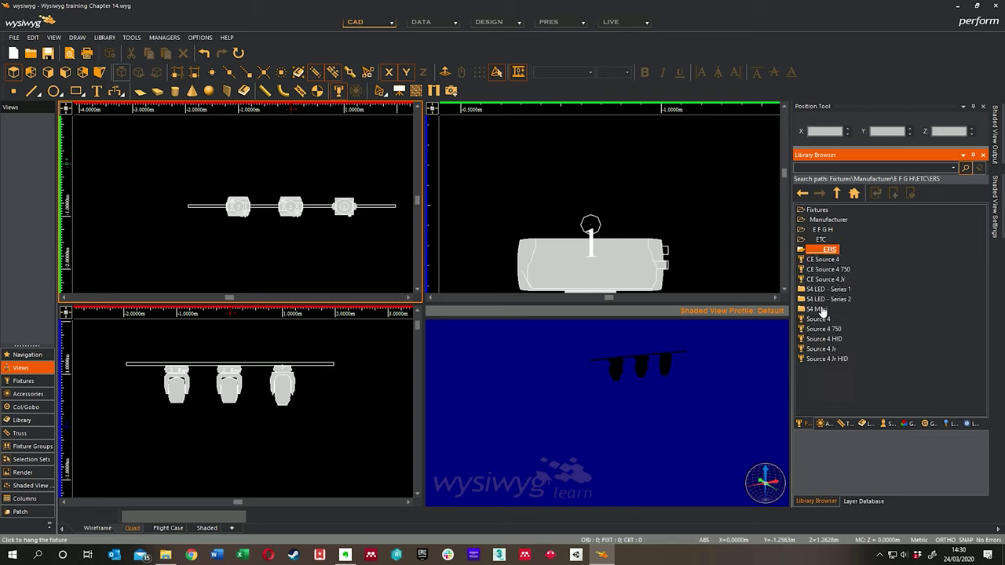
# Step: Search the library for 'lustr', then return to the ERS folder
pyautogui.click(863, 168)
pyautogui.write('lustr')
pyautogui.press('Return')
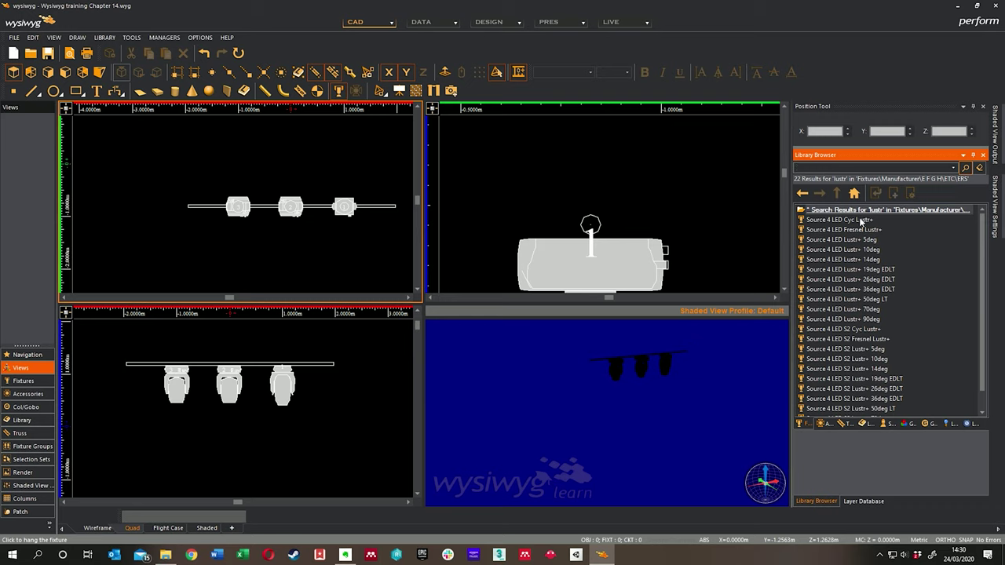
pyautogui.click(804, 194)
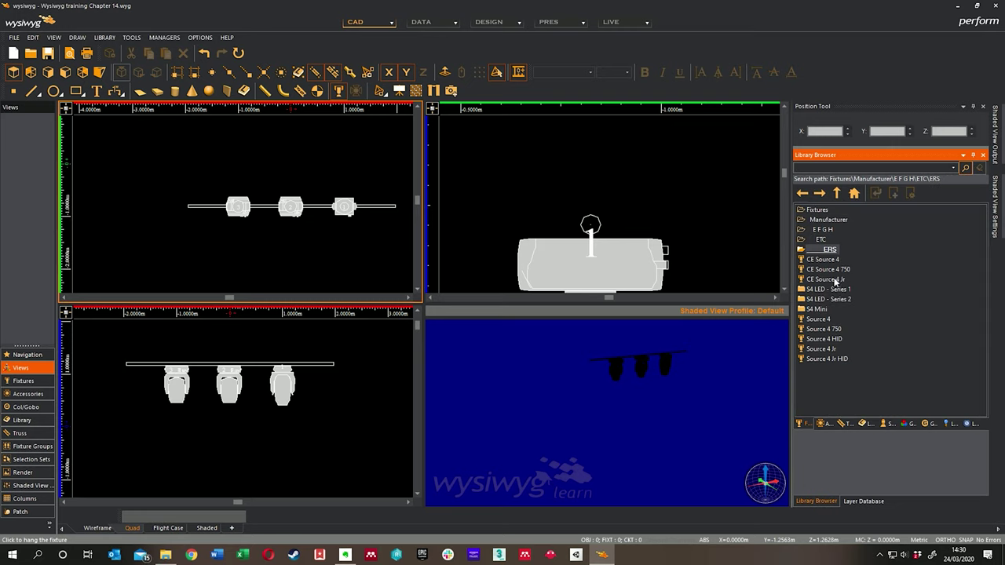
# Step: Hang CE Source 4 Jr fixtures at the pipe ends, end placement, and show the layer list
pyautogui.click(835, 281)
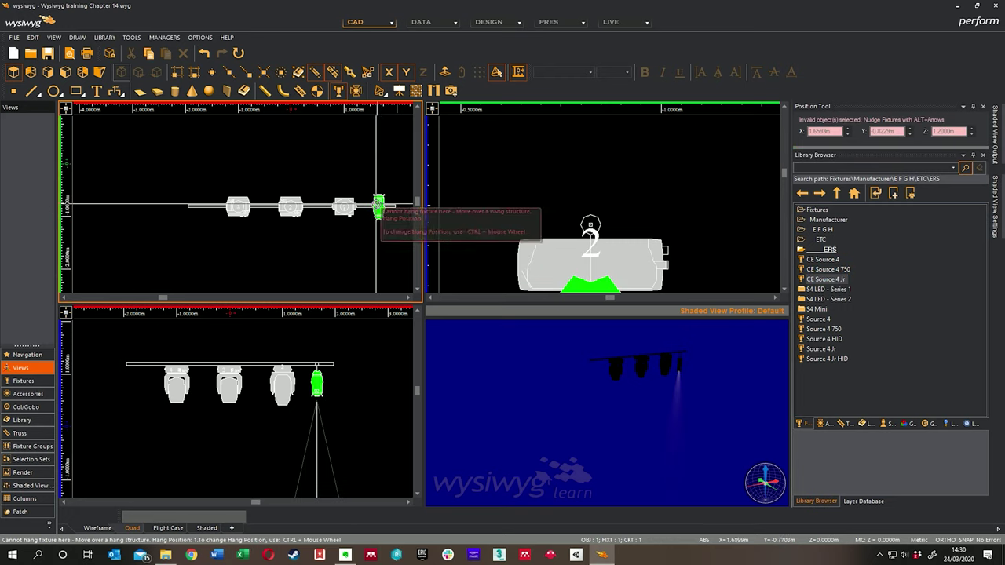
pyautogui.click(376, 212)
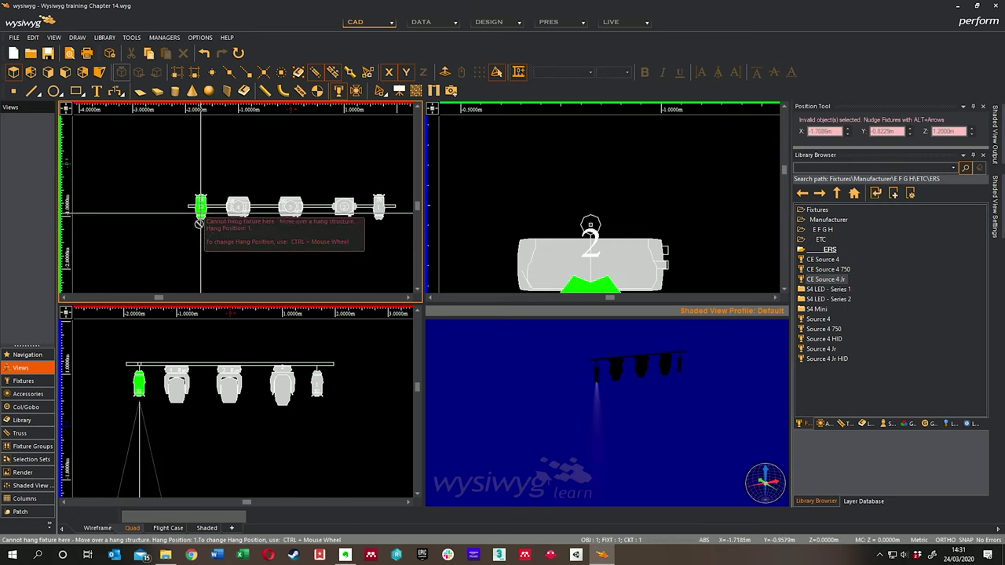
pyautogui.rightClick(229, 154)
pyautogui.click(244, 162)
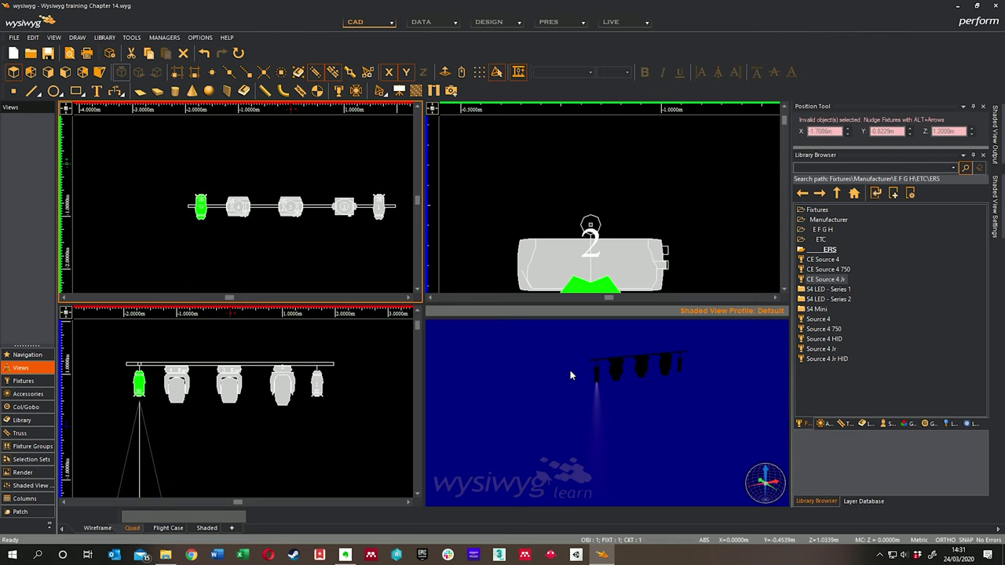
pyautogui.click(632, 391)
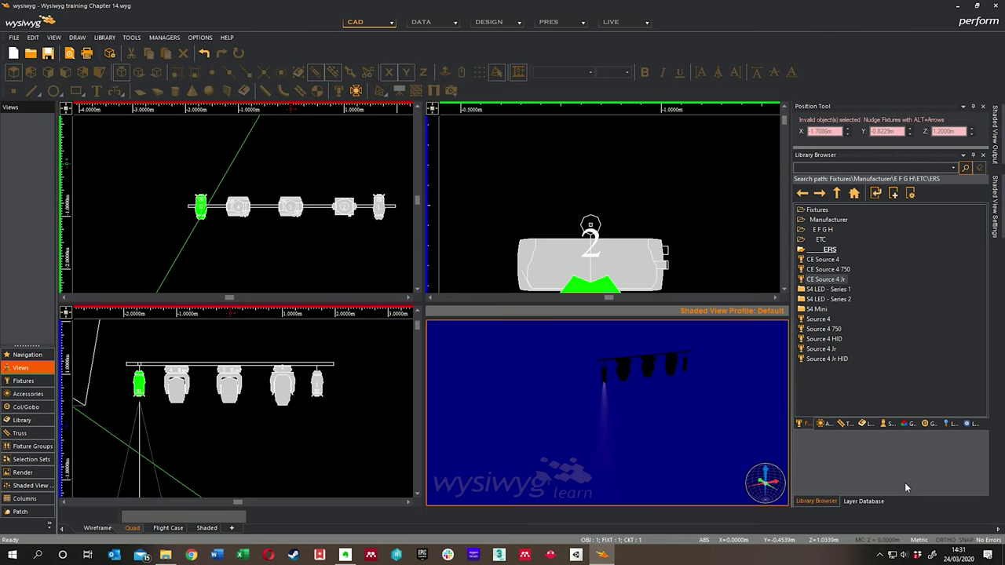
pyautogui.click(863, 501)
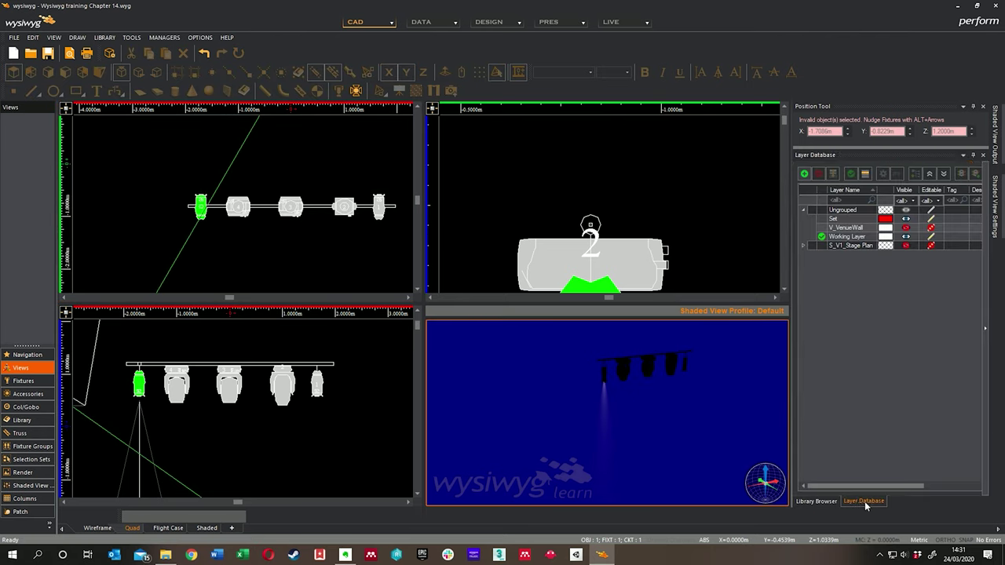
# Step: Show the S_V1_Stage Plan layer and select the fixture pipe in the plan view
pyautogui.click(907, 246)
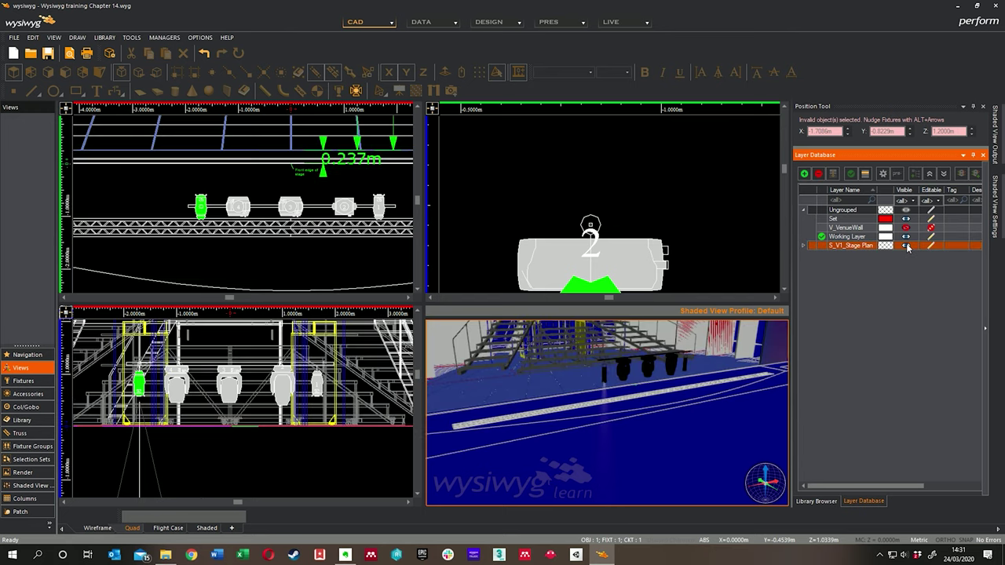
pyautogui.moveTo(641, 362)
pyautogui.mouseDown()
pyautogui.moveTo(680, 358)
pyautogui.moveTo(641, 372)
pyautogui.moveTo(574, 471)
pyautogui.moveTo(623, 416)
pyautogui.moveTo(652, 413)
pyautogui.mouseUp()
pyautogui.click(212, 214)
pyautogui.click(212, 214)
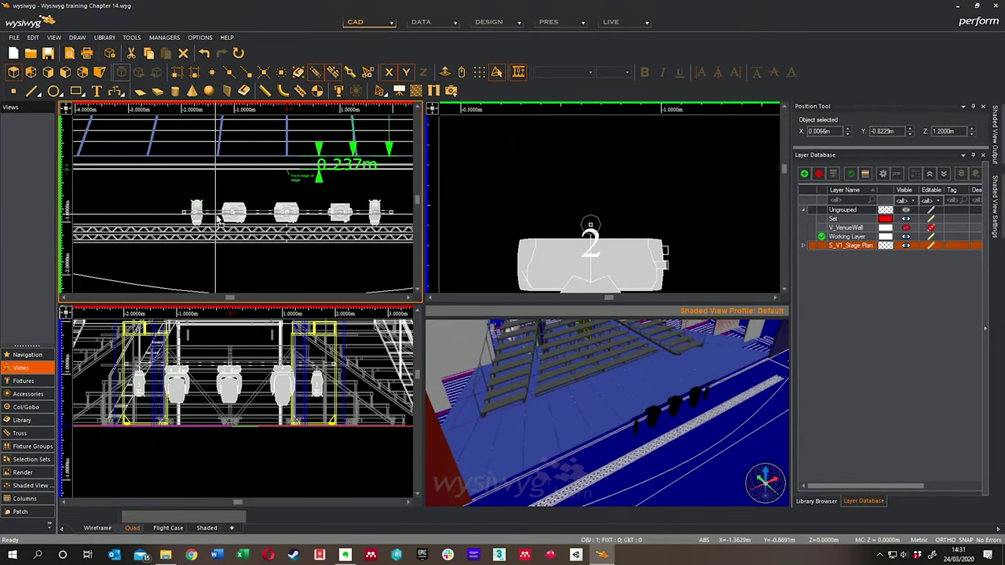
# Step: Zoom out the front wireframe view to see the stage, stairs and overhead structure
pyautogui.scroll(5, 274, 412)
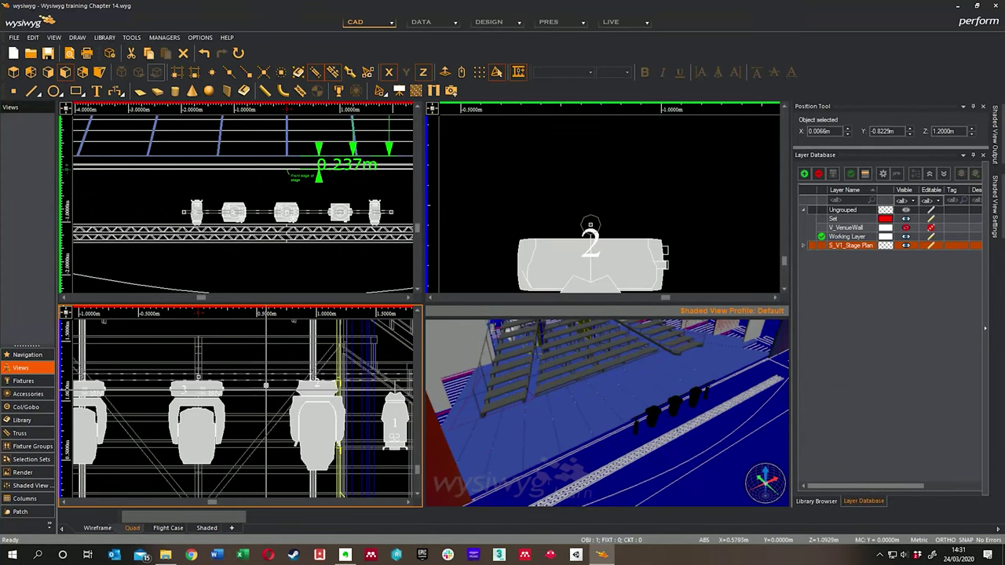
pyautogui.moveTo(266, 382)
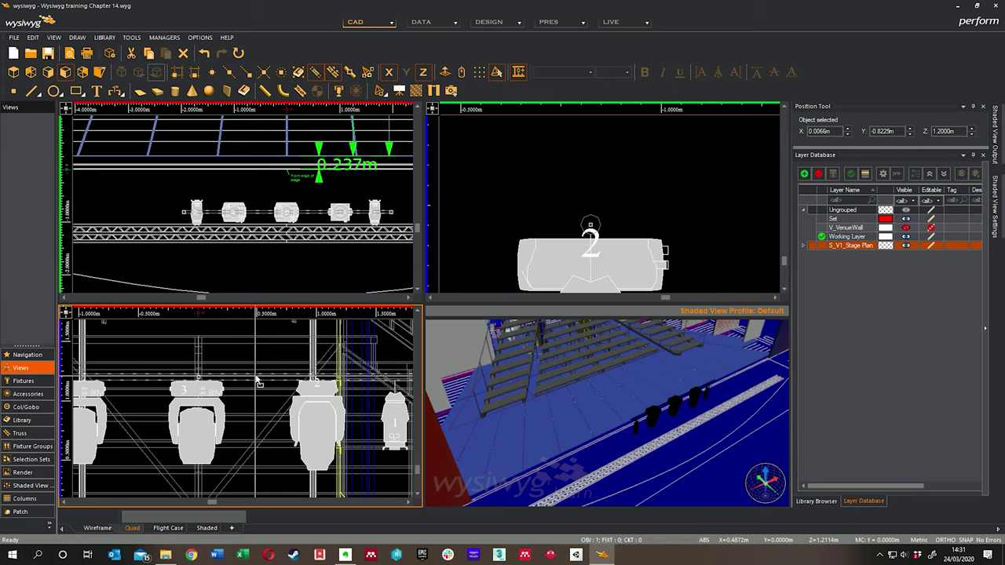
pyautogui.scroll(-5, 259, 379)
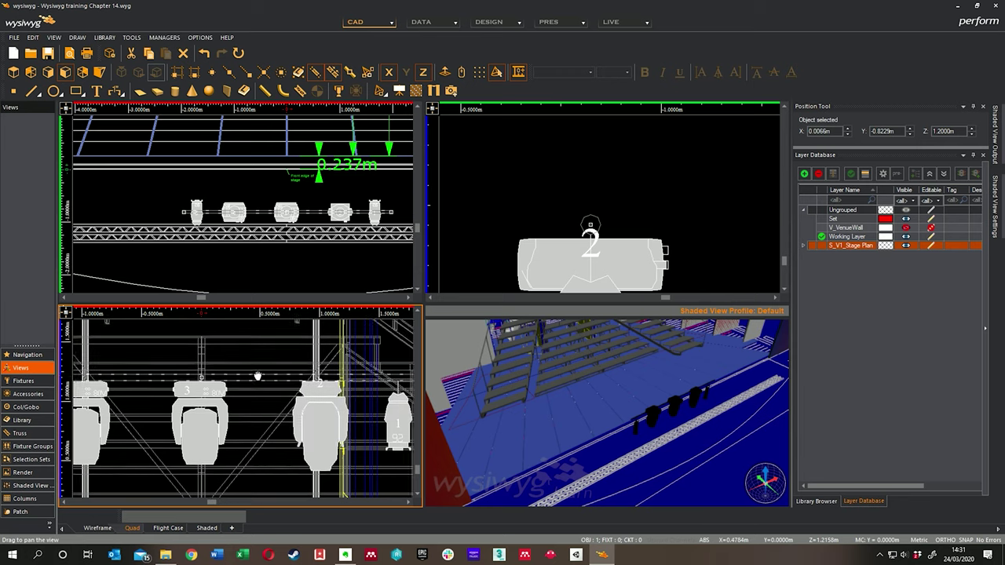
pyautogui.scroll(-4, 252, 400)
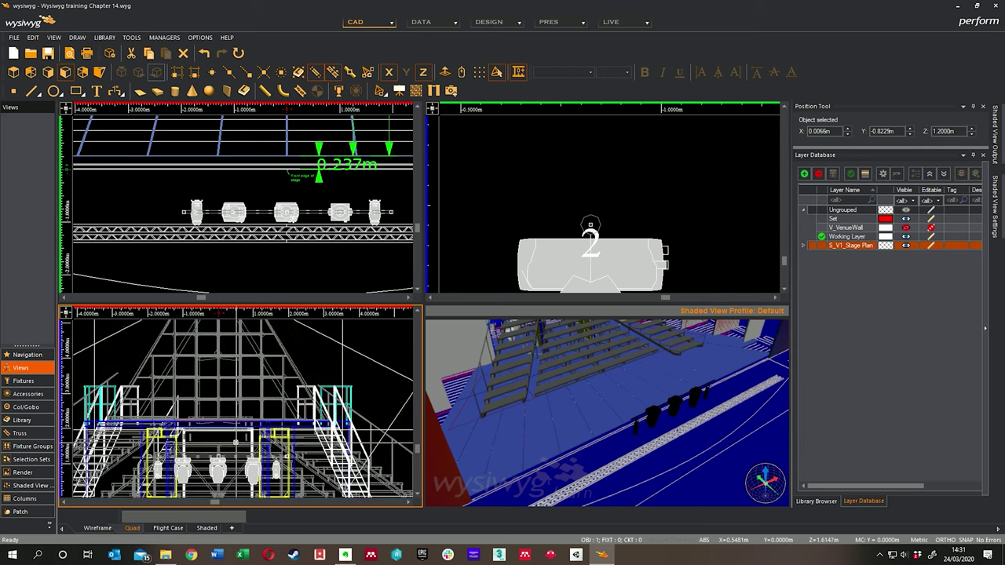
pyautogui.moveTo(228, 482)
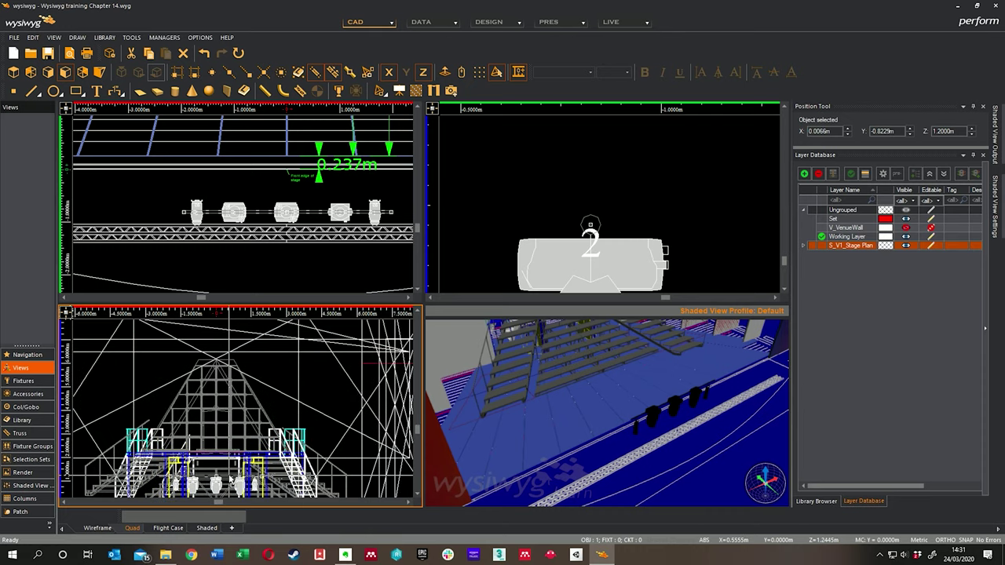
# Step: Lift the truss fixtures straight up onto the overhead pipe using the Z constraint
pyautogui.click(249, 354)
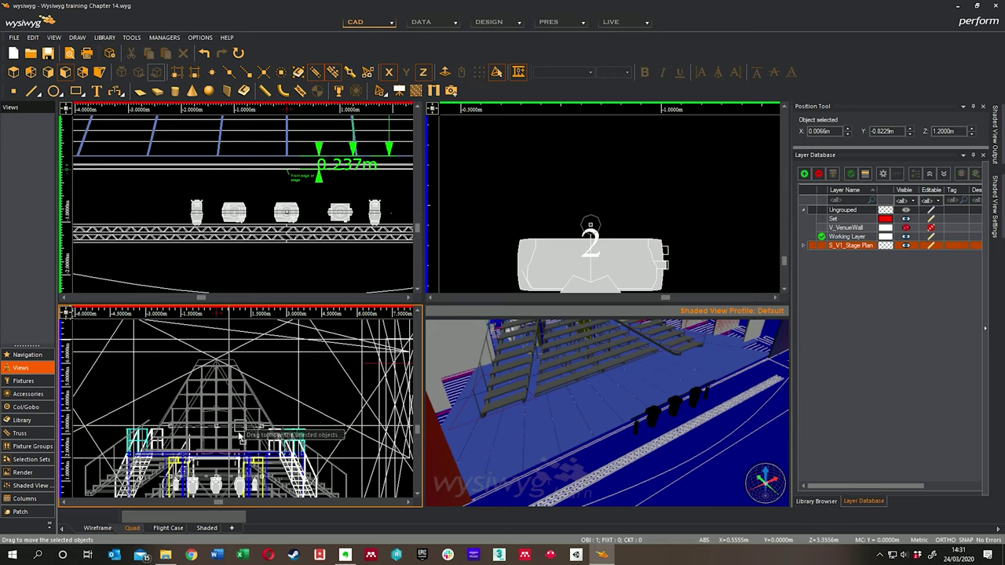
pyautogui.click(248, 355)
pyautogui.moveTo(84, 346); pyautogui.dragTo(235, 344)
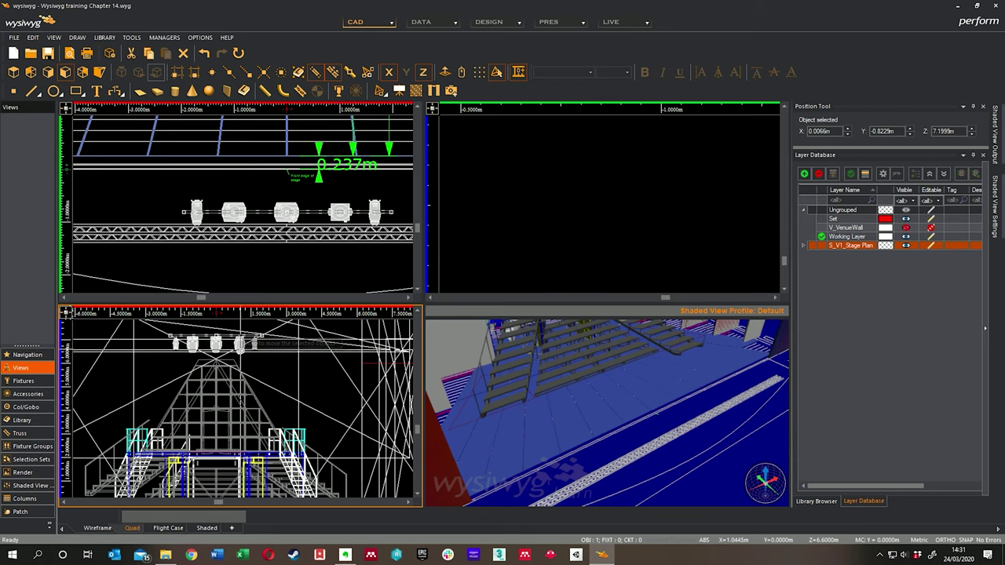
pyautogui.click(423, 72)
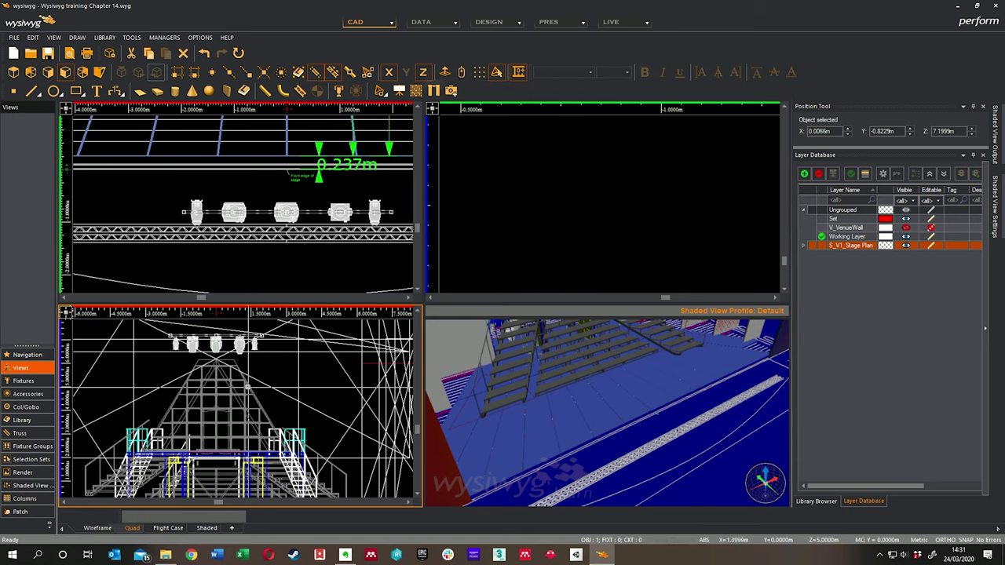
pyautogui.scroll(3, 339, 392)
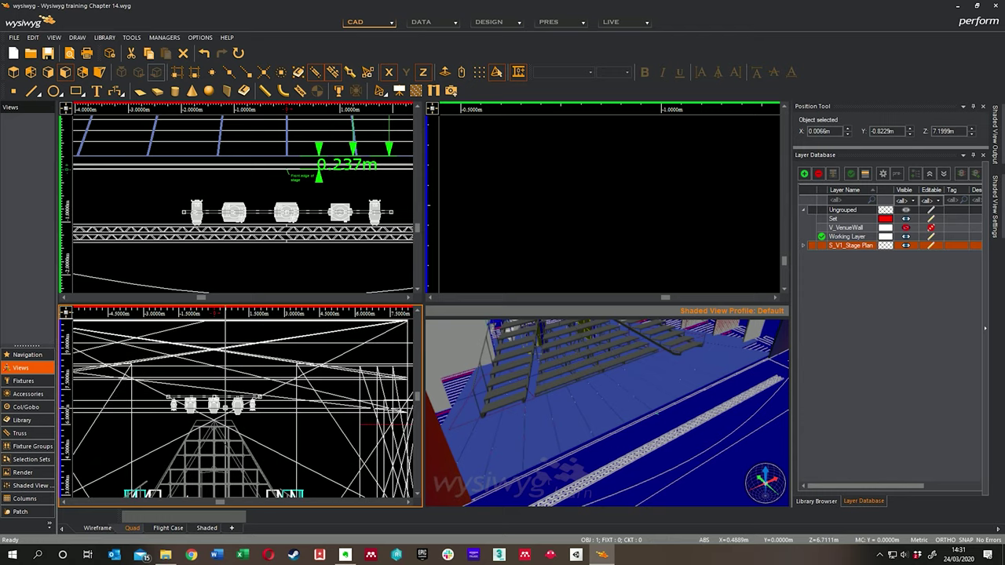
# Step: Orbit the shaded view to face the stage and select the rightmost fixture
pyautogui.moveTo(725, 413)
pyautogui.mouseDown()
pyautogui.moveTo(710, 345)
pyautogui.moveTo(691, 369)
pyautogui.moveTo(646, 366)
pyautogui.moveTo(662, 335)
pyautogui.moveTo(664, 381)
pyautogui.moveTo(649, 386)
pyautogui.mouseUp()
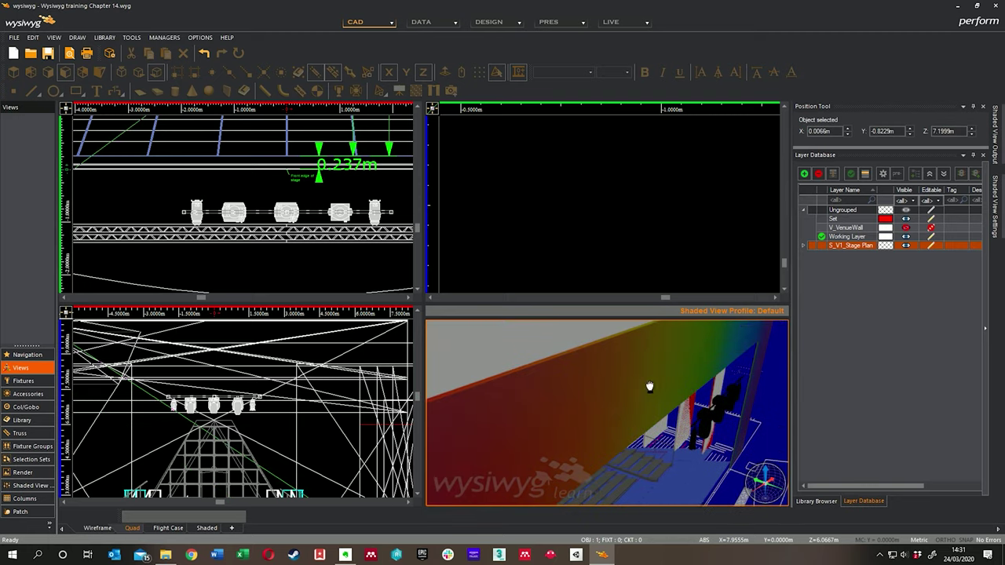
pyautogui.click(378, 297)
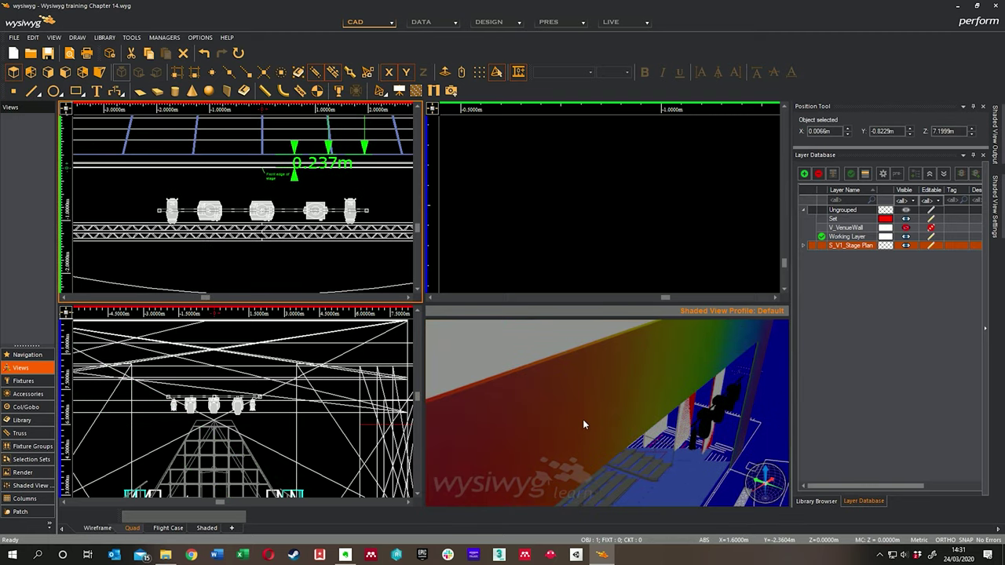
pyautogui.moveTo(586, 426)
pyautogui.mouseDown()
pyautogui.moveTo(613, 419)
pyautogui.moveTo(564, 414)
pyautogui.mouseUp()
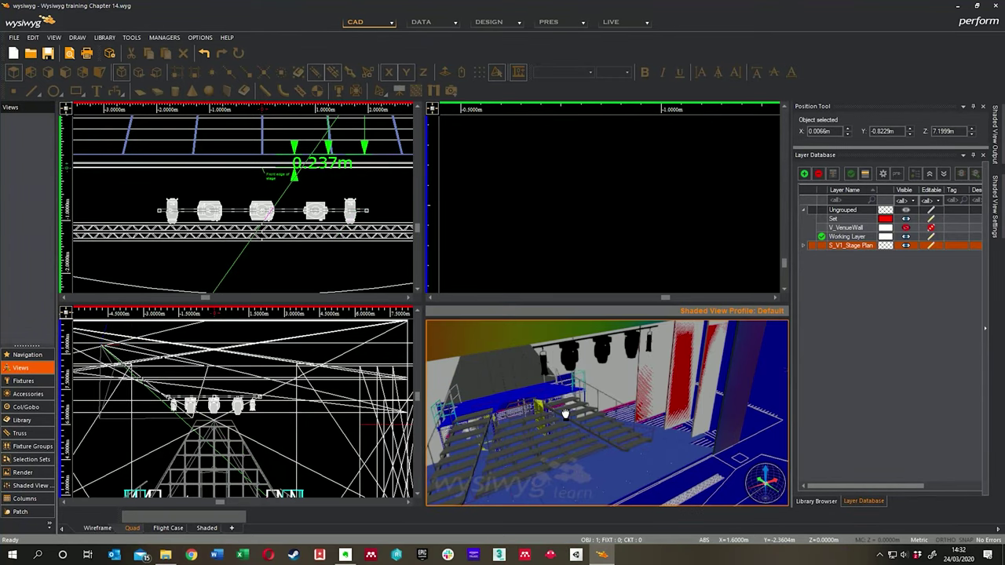
pyautogui.click(357, 200)
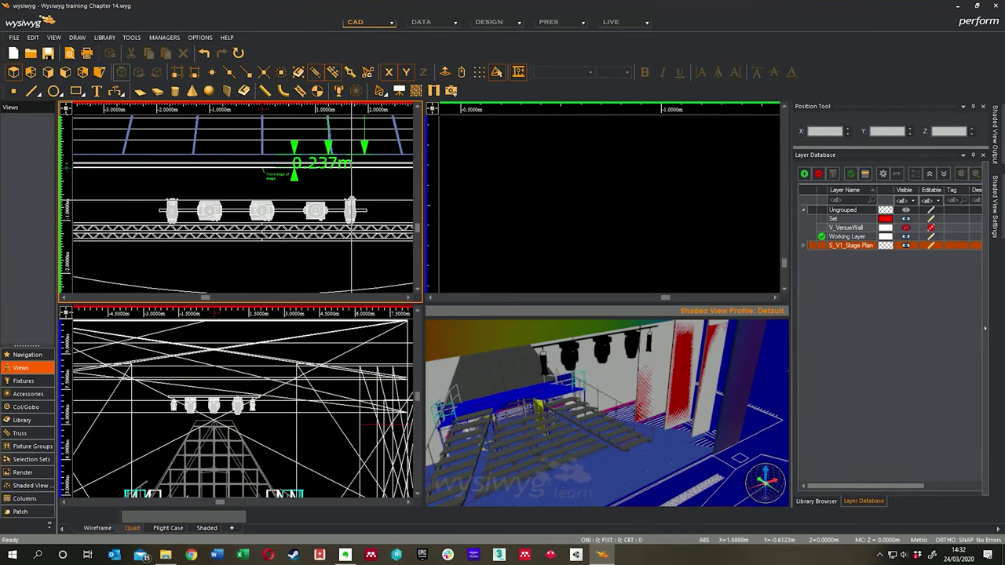
pyautogui.click(350, 210)
pyautogui.moveTo(613, 440)
pyautogui.mouseDown()
pyautogui.moveTo(636, 452)
pyautogui.moveTo(643, 386)
pyautogui.moveTo(643, 403)
pyautogui.moveTo(657, 404)
pyautogui.moveTo(613, 411)
pyautogui.mouseUp()
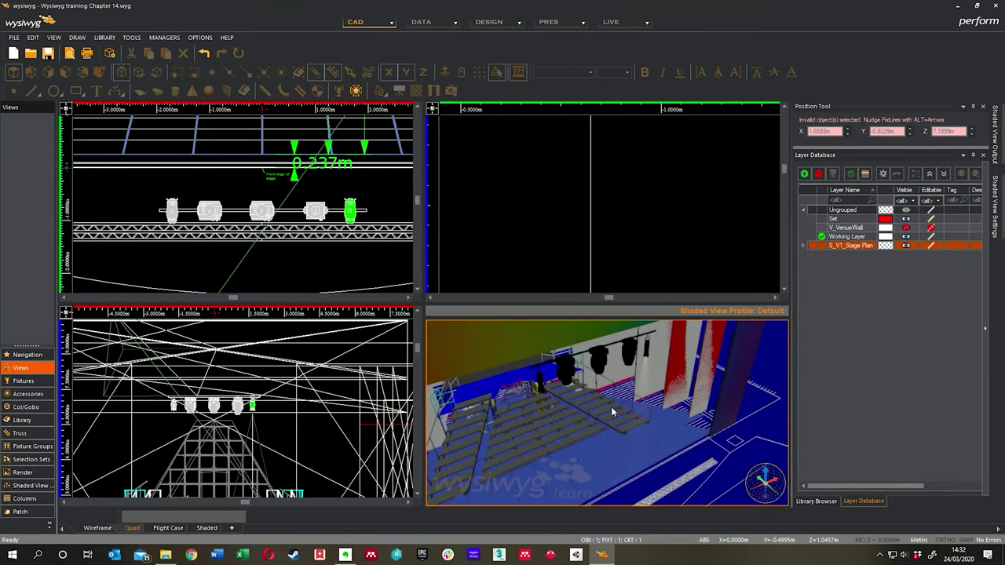
pyautogui.rightClick(684, 390)
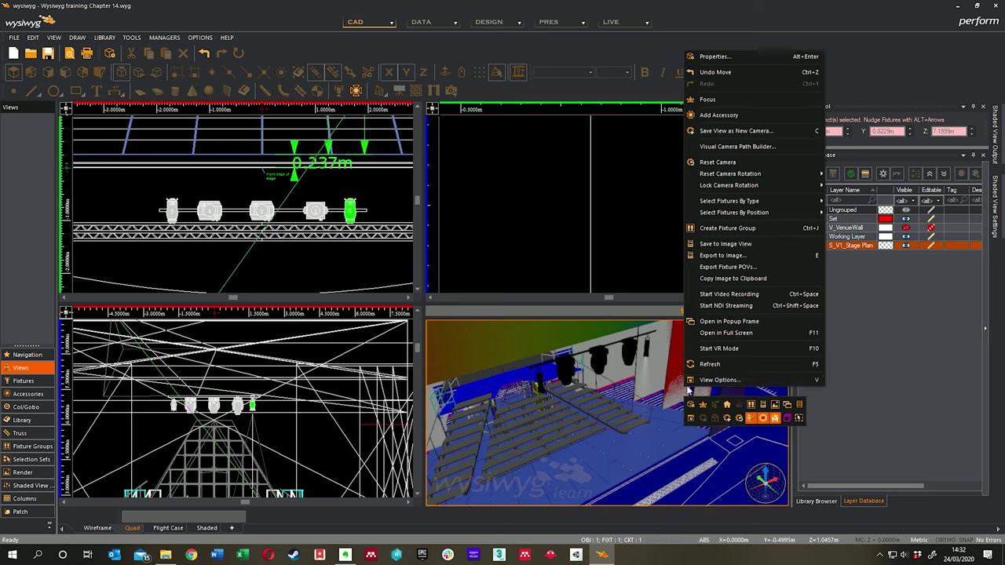
# Step: Set View Options ambient light 24, beam 9, footprint 92, beam exposure 84, soft shadows on
pyautogui.click(705, 384)
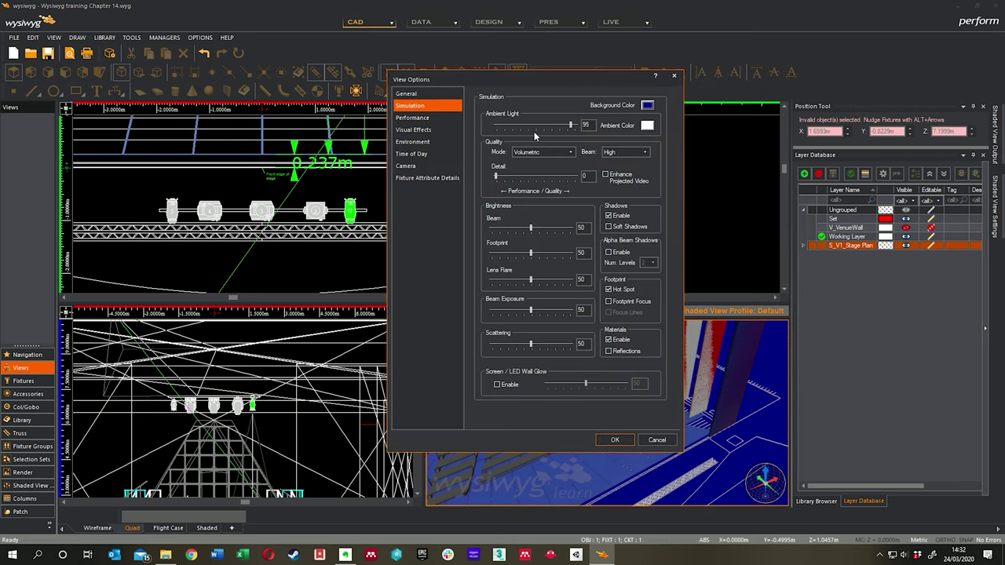
pyautogui.moveTo(571, 126); pyautogui.dragTo(514, 134)
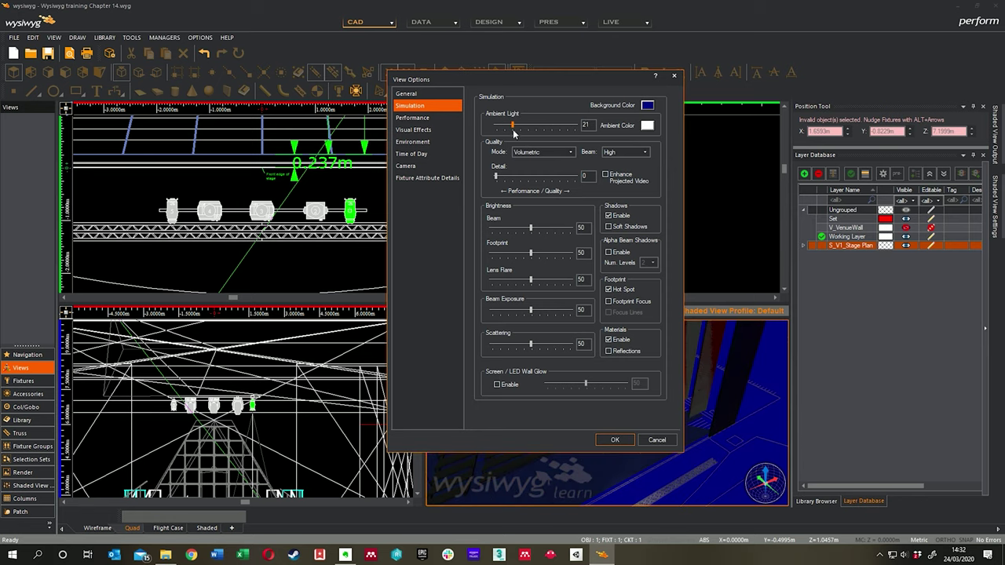
pyautogui.moveTo(539, 84); pyautogui.dragTo(243, 83)
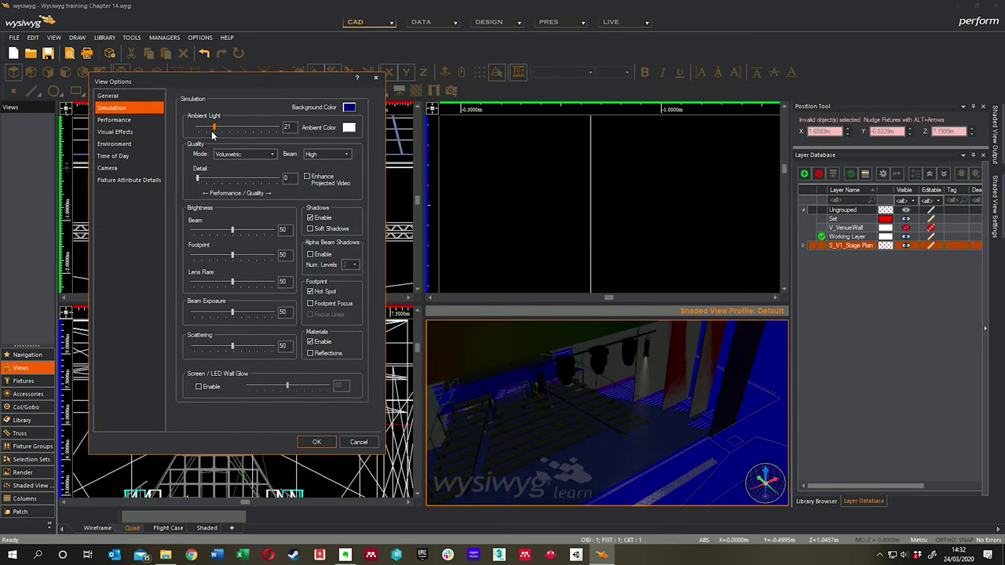
pyautogui.moveTo(212, 135); pyautogui.dragTo(217, 131)
pyautogui.moveTo(233, 314); pyautogui.dragTo(262, 319)
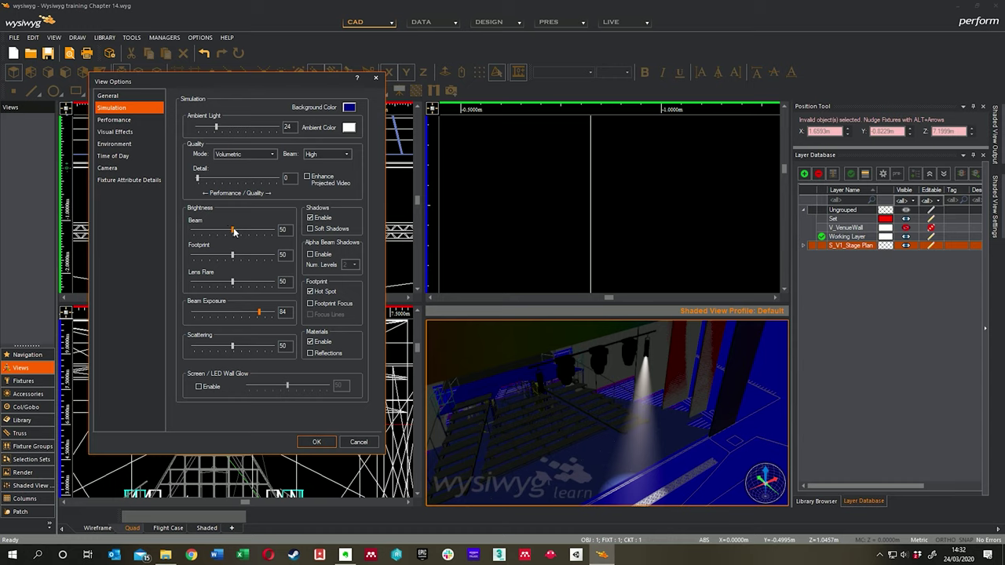
pyautogui.moveTo(234, 229); pyautogui.dragTo(204, 230)
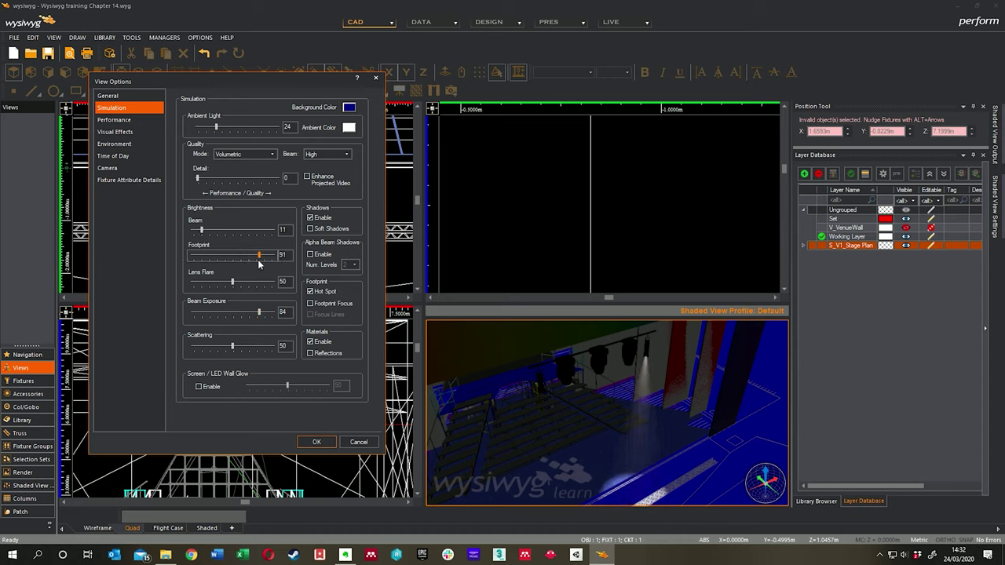
pyautogui.moveTo(259, 264)
pyautogui.mouseDown()
pyautogui.moveTo(216, 266)
pyautogui.moveTo(275, 267)
pyautogui.moveTo(225, 259)
pyautogui.mouseUp()
pyautogui.moveTo(203, 234); pyautogui.dragTo(196, 234)
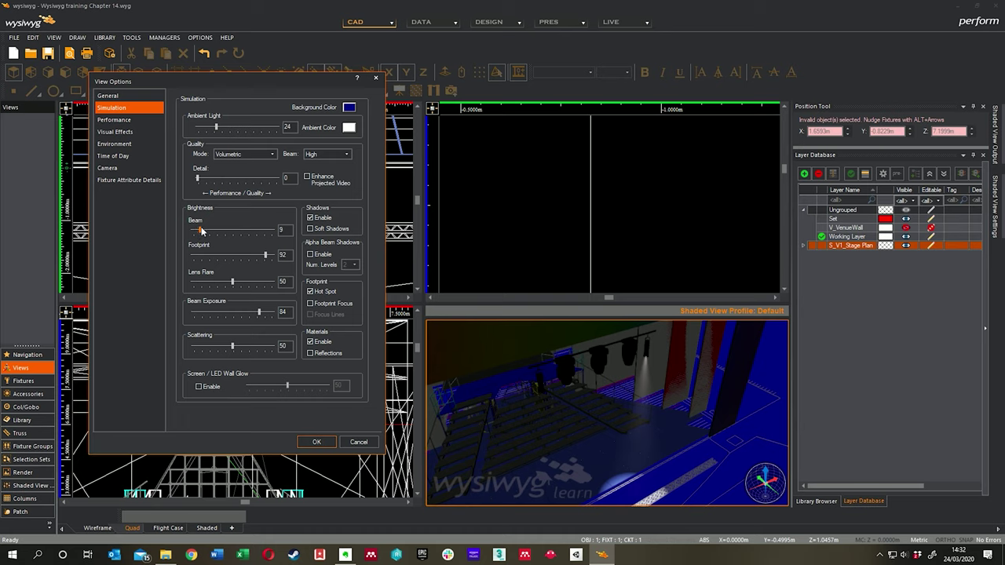
pyautogui.click(311, 229)
pyautogui.click(317, 442)
# Step: Orbit the shaded view and pan and zoom the front view onto the hung fixtures
pyautogui.moveTo(586, 447)
pyautogui.mouseDown()
pyautogui.moveTo(591, 409)
pyautogui.moveTo(594, 442)
pyautogui.mouseUp()
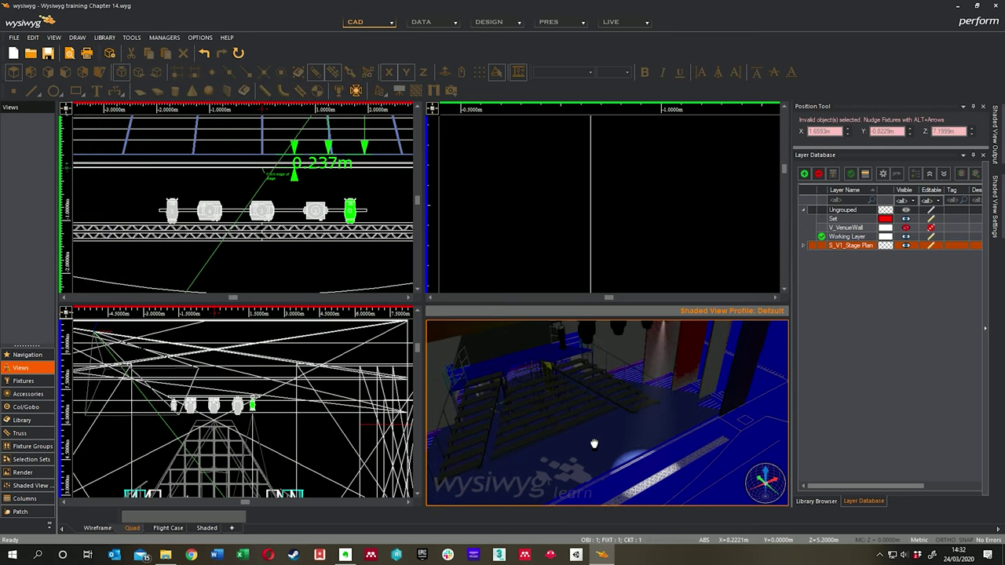
pyautogui.moveTo(334, 200); pyautogui.dragTo(301, 230)
pyautogui.scroll(-6, 301, 230)
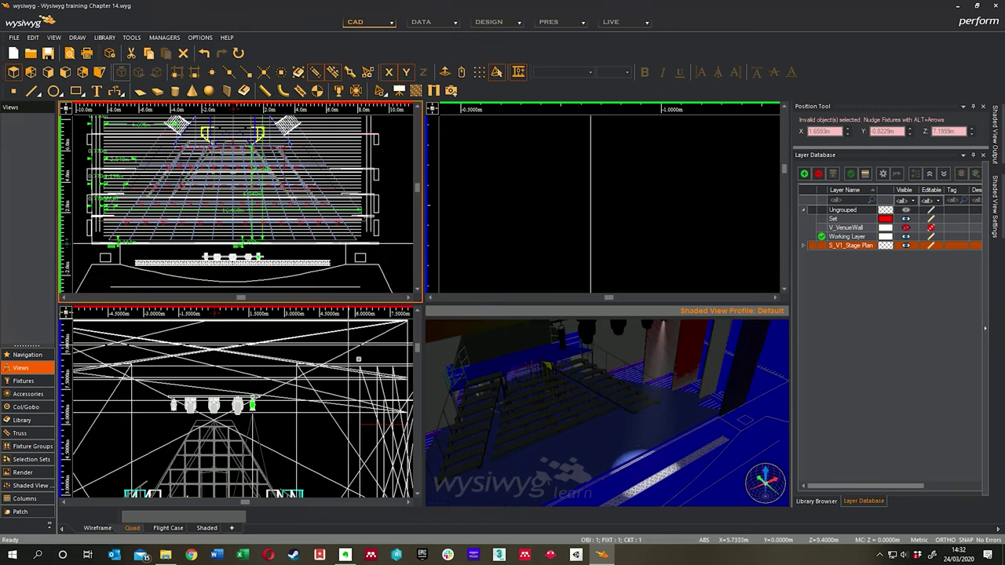
pyautogui.moveTo(601, 444); pyautogui.dragTo(605, 448)
pyautogui.click(302, 422)
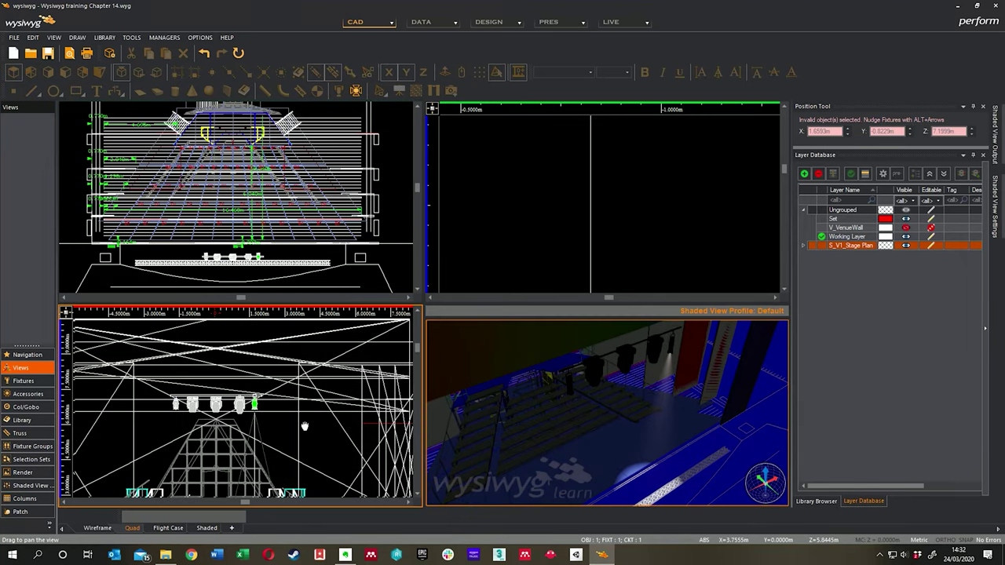
pyautogui.moveTo(303, 422)
pyautogui.mouseDown()
pyautogui.moveTo(314, 384)
pyautogui.moveTo(315, 421)
pyautogui.moveTo(314, 396)
pyautogui.moveTo(280, 375)
pyautogui.mouseUp()
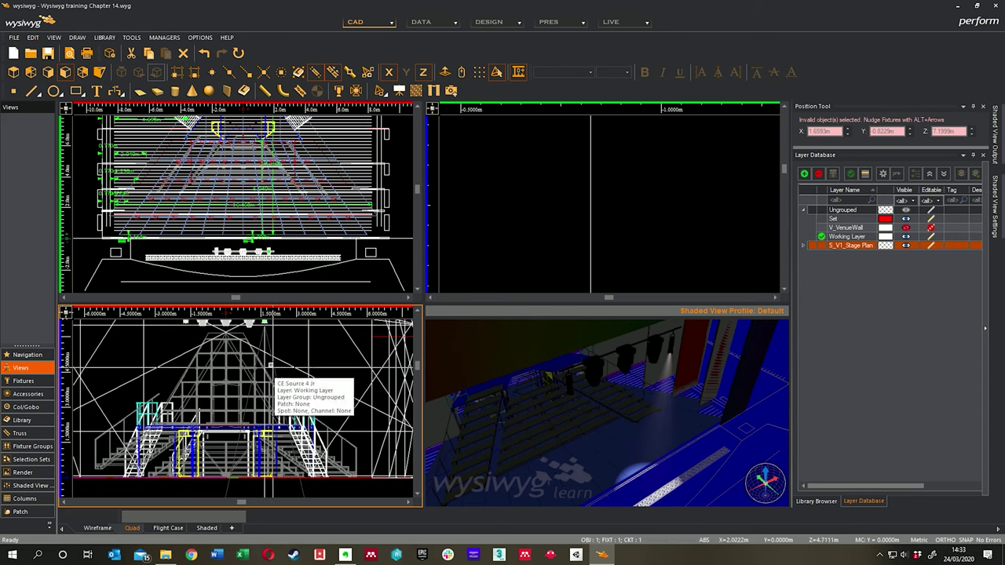
pyautogui.scroll(3, 276, 349)
pyautogui.moveTo(276, 348); pyautogui.dragTo(286, 428)
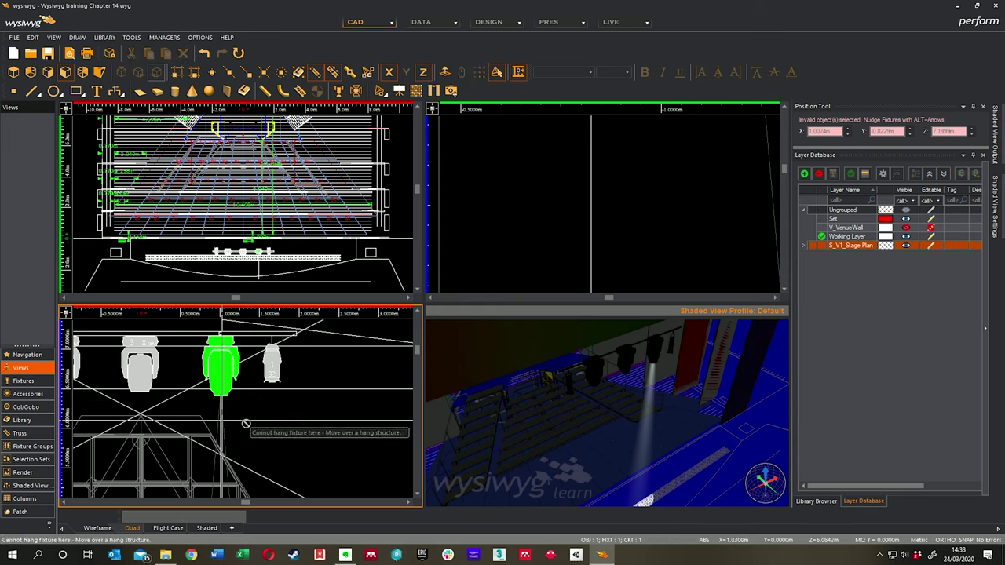
# Step: Cancel unhanging the dragged fixture, then select the rightmost fixture and start Focus with F
pyautogui.click(233, 422)
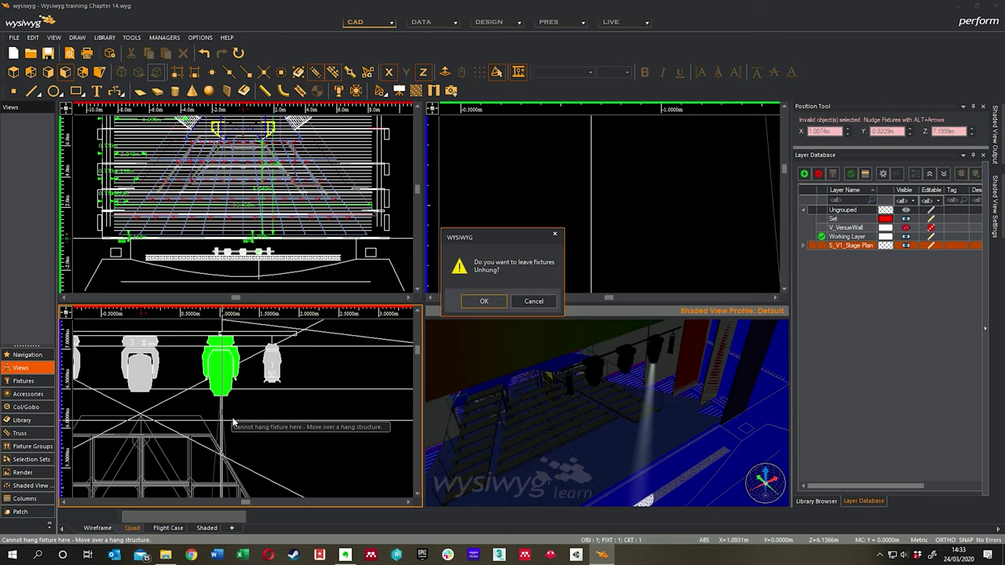
pyautogui.click(533, 304)
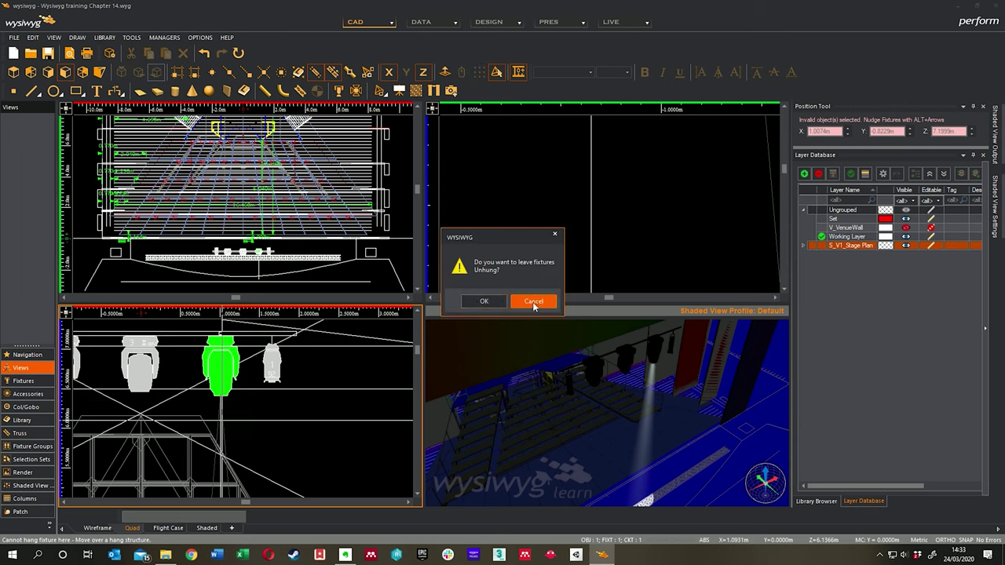
pyautogui.click(533, 303)
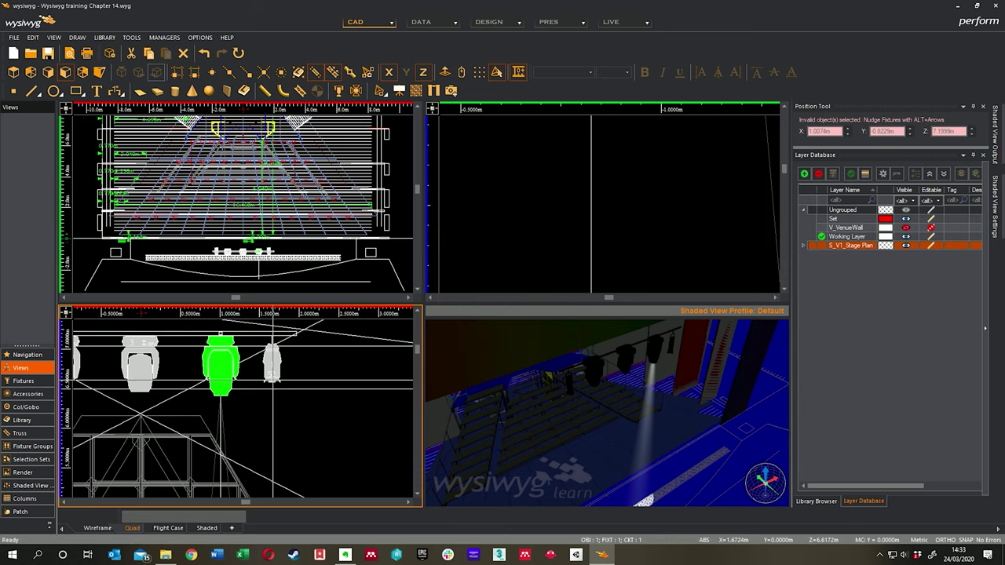
pyautogui.click(275, 369)
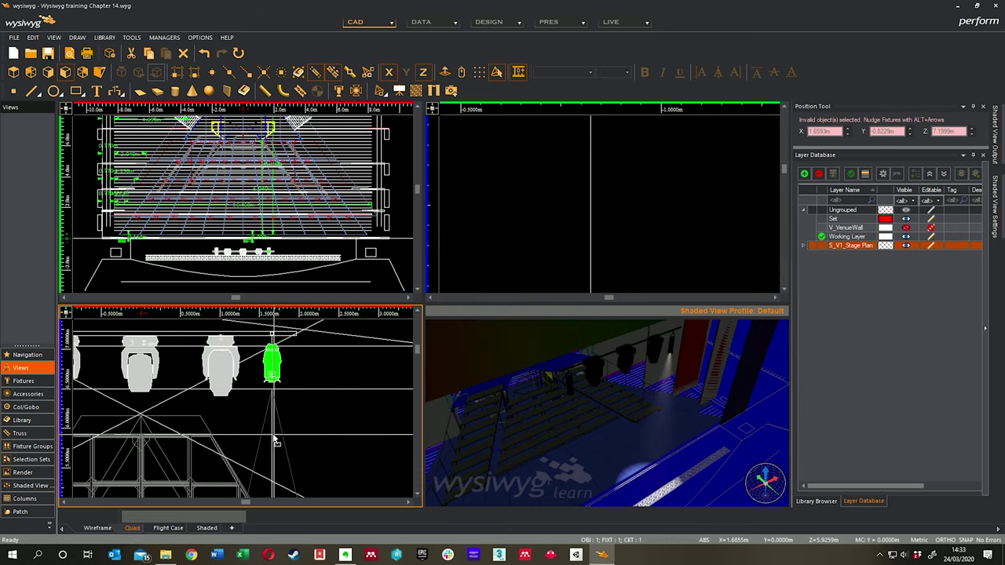
pyautogui.press('f')
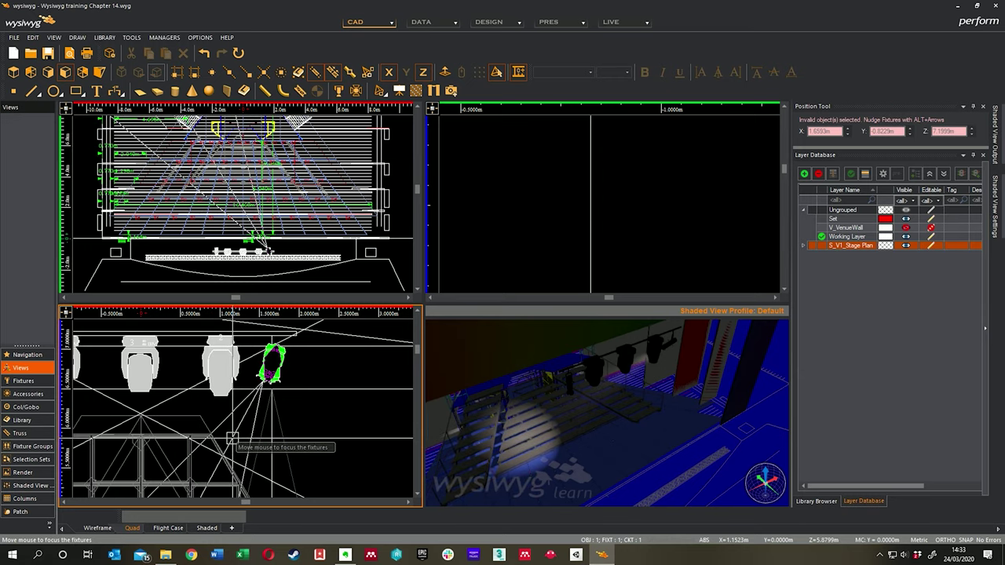
# Step: Focus the fixture's beam onto a stage point, then select the right-end fixture and orbit the view
pyautogui.click(233, 438)
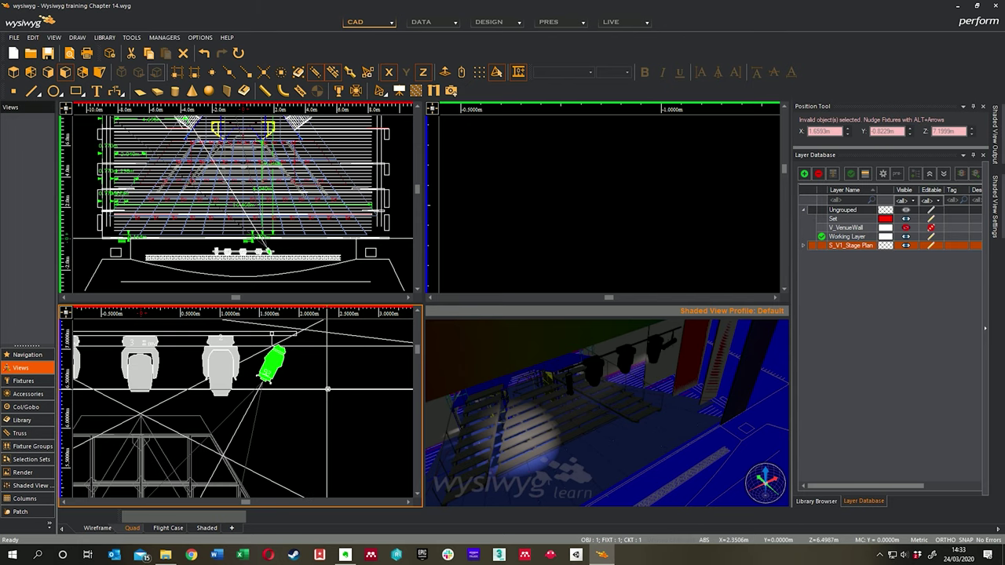
pyautogui.scroll(-3, 332, 412)
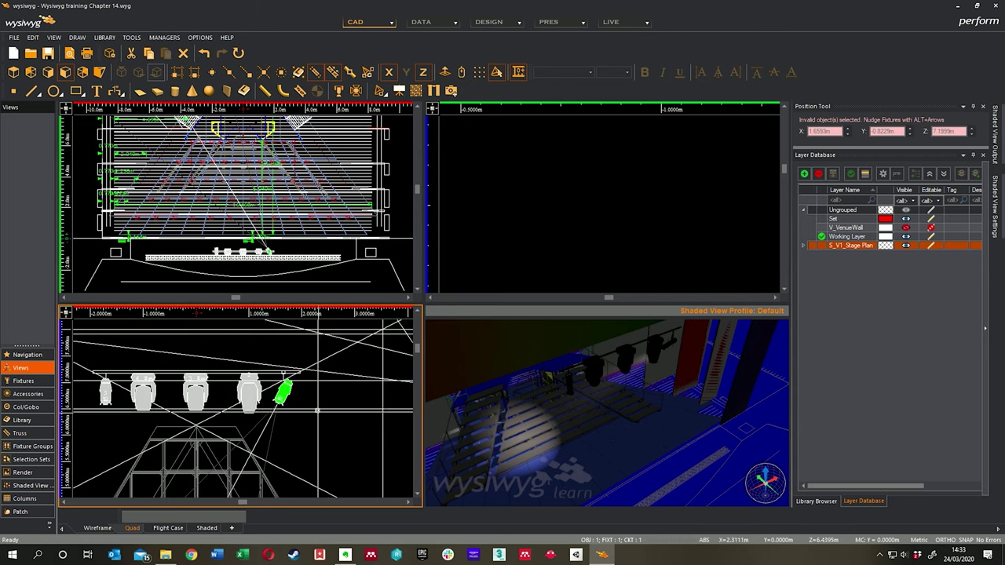
pyautogui.moveTo(673, 395)
pyautogui.mouseDown()
pyautogui.moveTo(656, 395)
pyautogui.moveTo(620, 345)
pyautogui.moveTo(602, 374)
pyautogui.moveTo(651, 383)
pyautogui.moveTo(654, 394)
pyautogui.mouseUp()
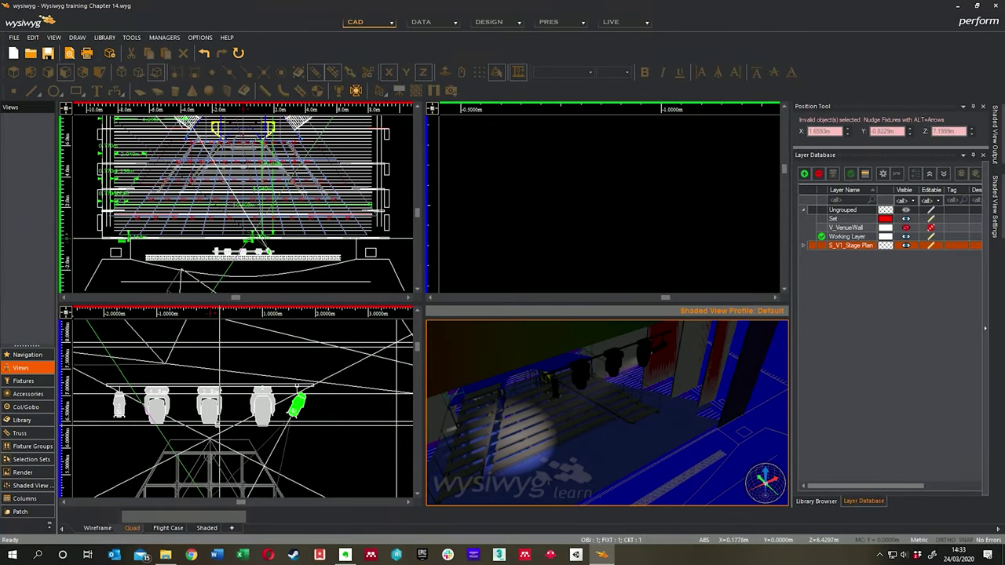
pyautogui.click(263, 420)
pyautogui.moveTo(628, 389)
pyautogui.mouseDown()
pyautogui.moveTo(646, 403)
pyautogui.moveTo(641, 390)
pyautogui.mouseUp()
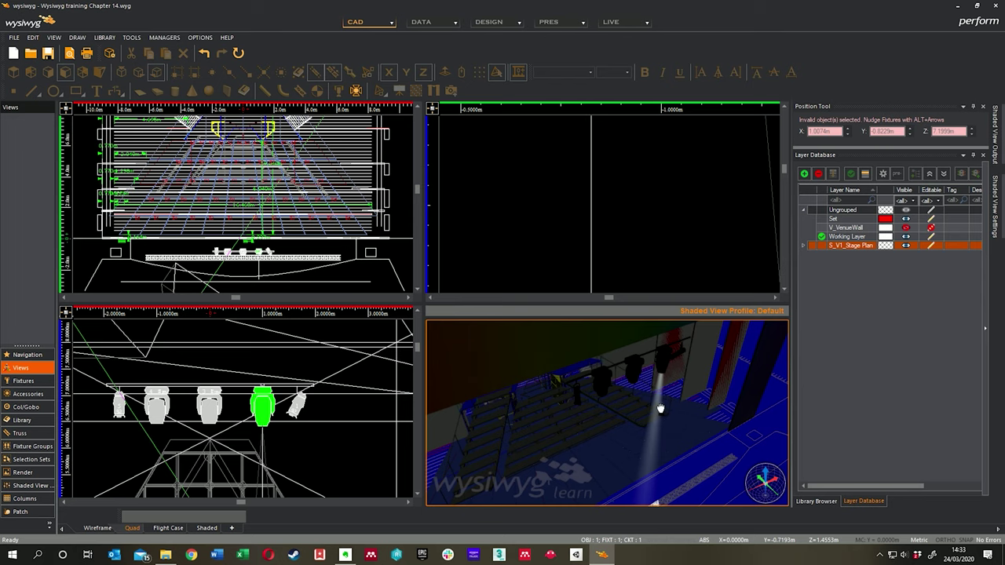
# Step: Drag the fourth fixture off the pipe into empty space and confirm leaving it unhung
pyautogui.moveTo(660, 408); pyautogui.dragTo(654, 401, button='middle')
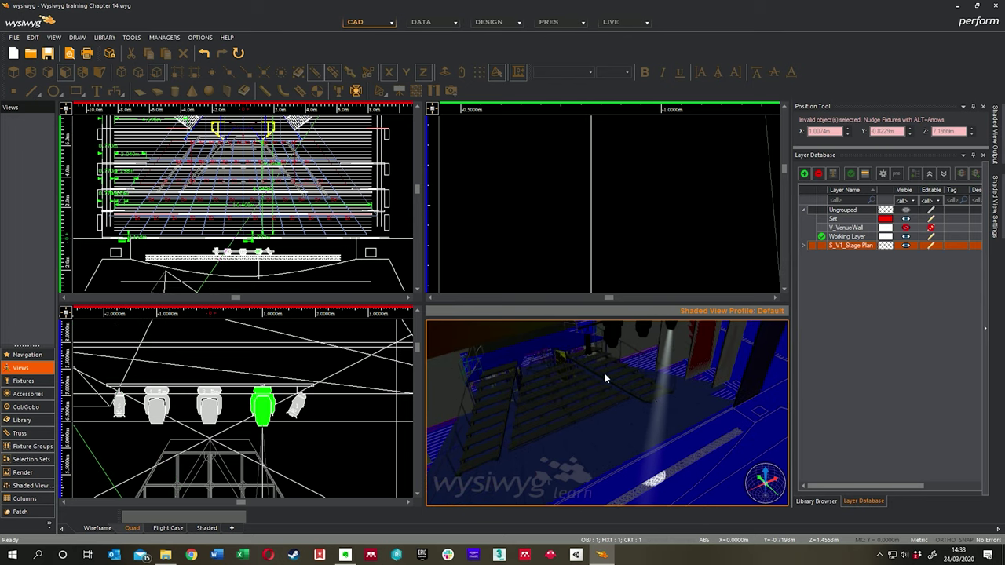
pyautogui.moveTo(216, 357); pyautogui.dragTo(230, 359, button='middle')
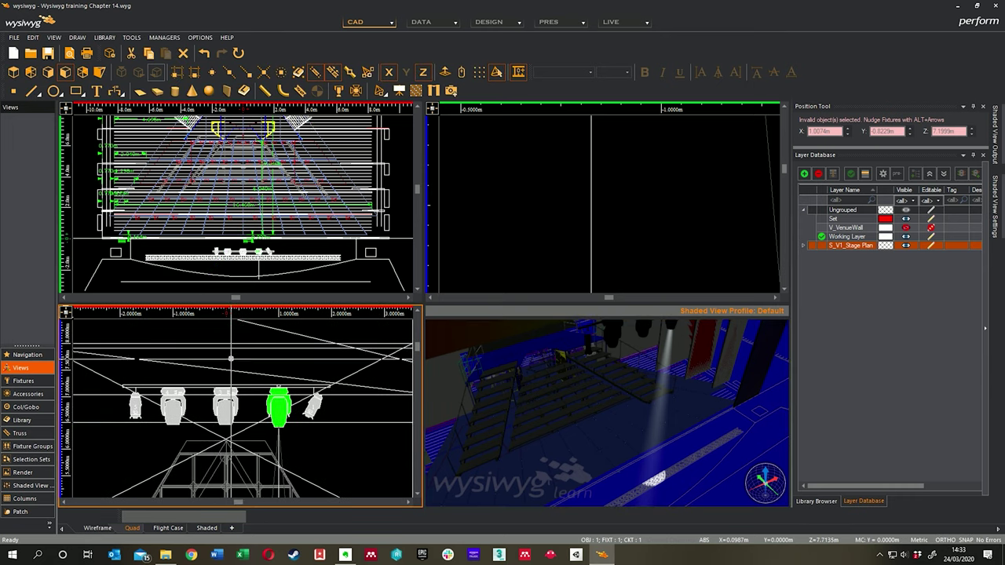
pyautogui.scroll(-3, 231, 359)
pyautogui.click(324, 409)
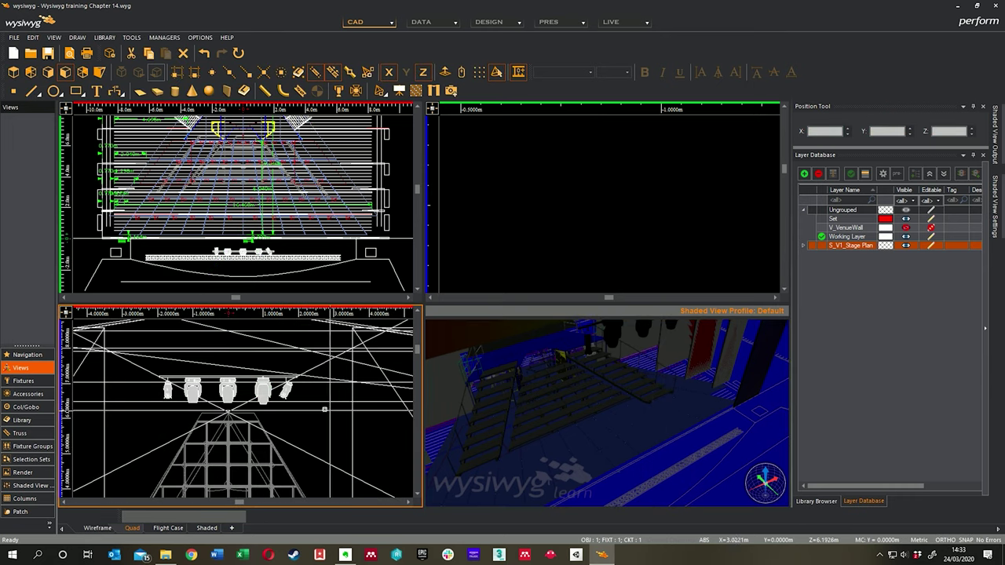
pyautogui.scroll(2, 324, 409)
pyautogui.click(237, 392)
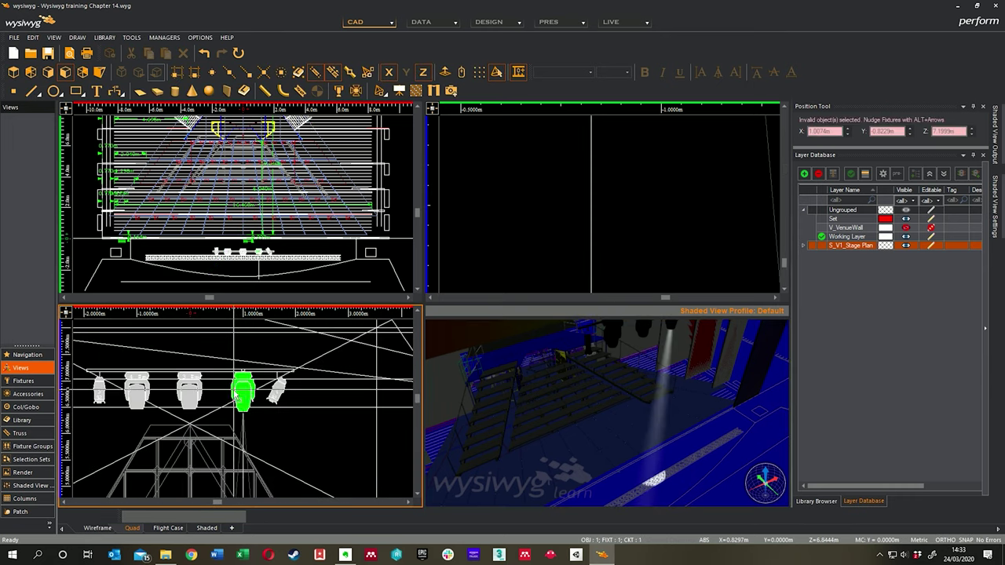
pyautogui.moveTo(235, 395); pyautogui.dragTo(303, 441)
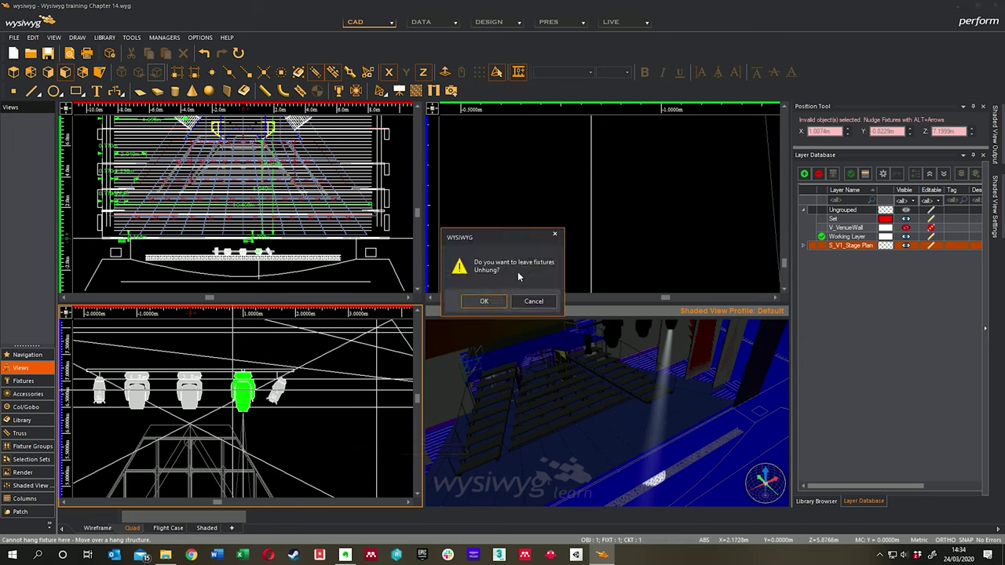
pyautogui.click(484, 301)
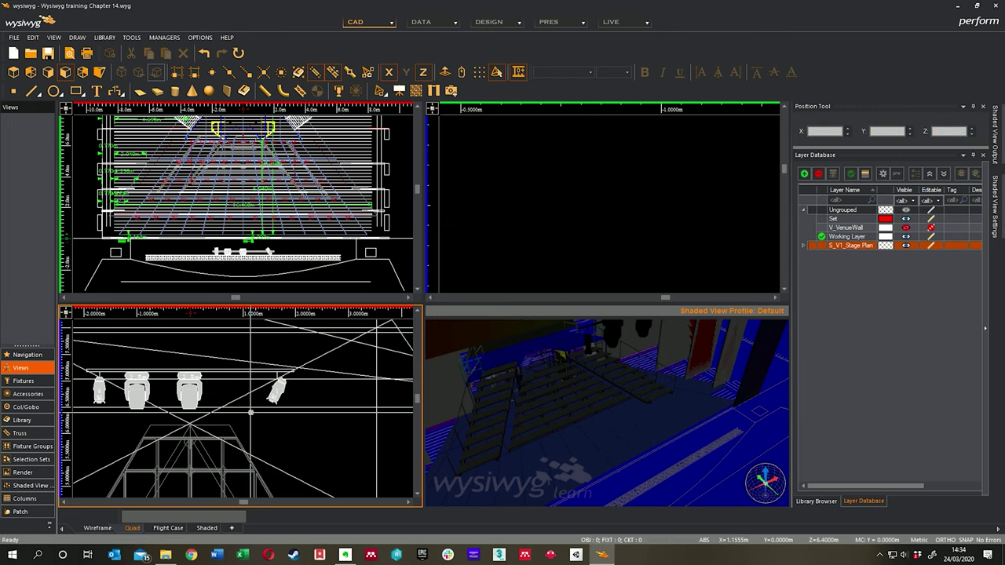
pyautogui.moveTo(218, 384); pyautogui.dragTo(264, 389, button='middle')
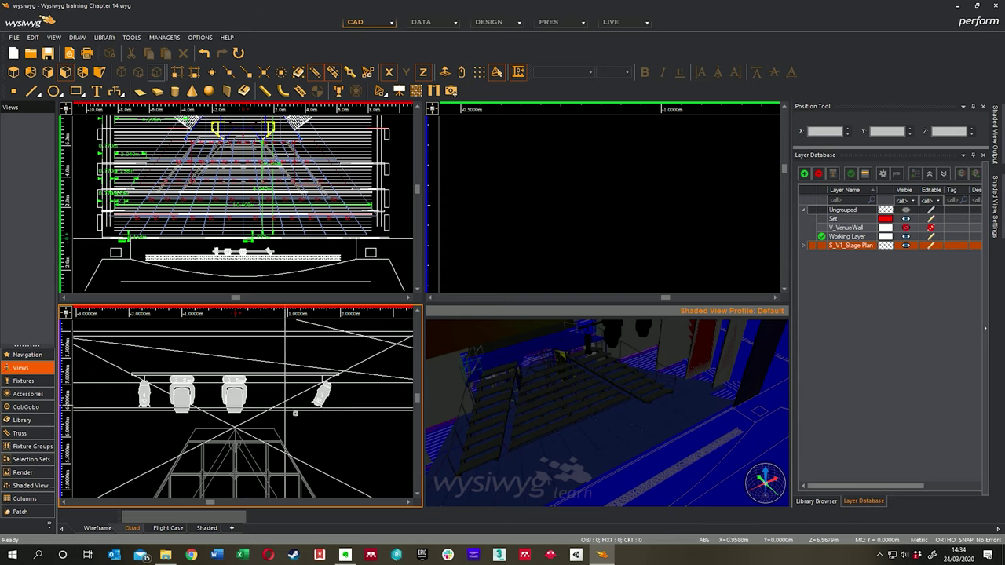
# Step: Select the angled CE Source 4 Jr at the pipe's right end and delete it, bringing up the Confirm dialog
pyautogui.click(322, 392)
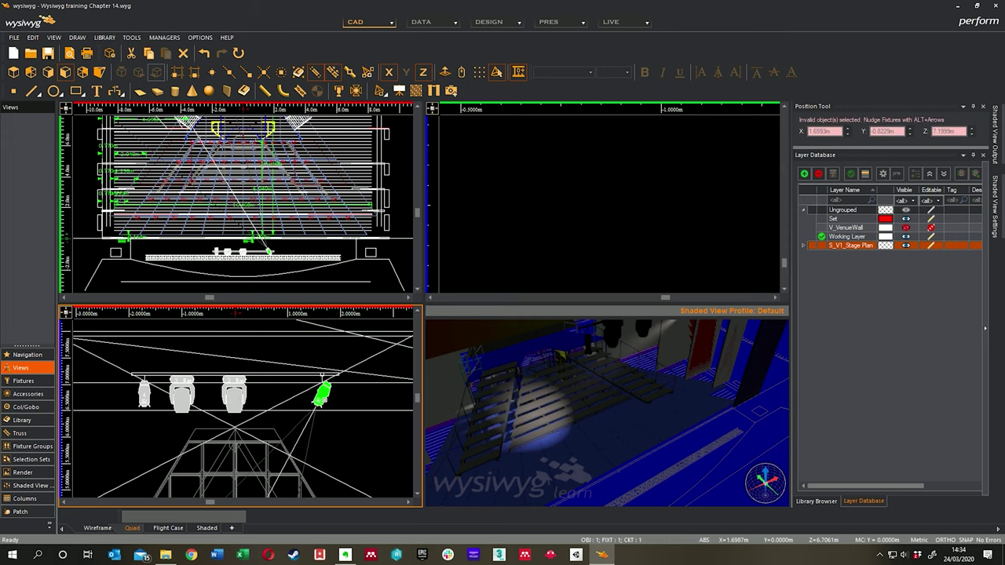
pyautogui.moveTo(336, 388); pyautogui.dragTo(327, 388, button='middle')
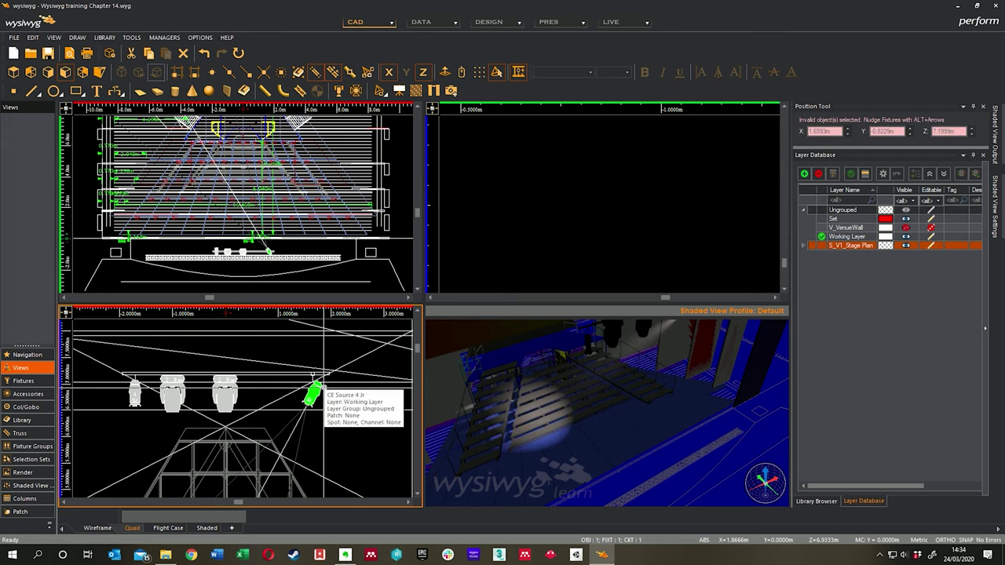
pyautogui.press('Delete')
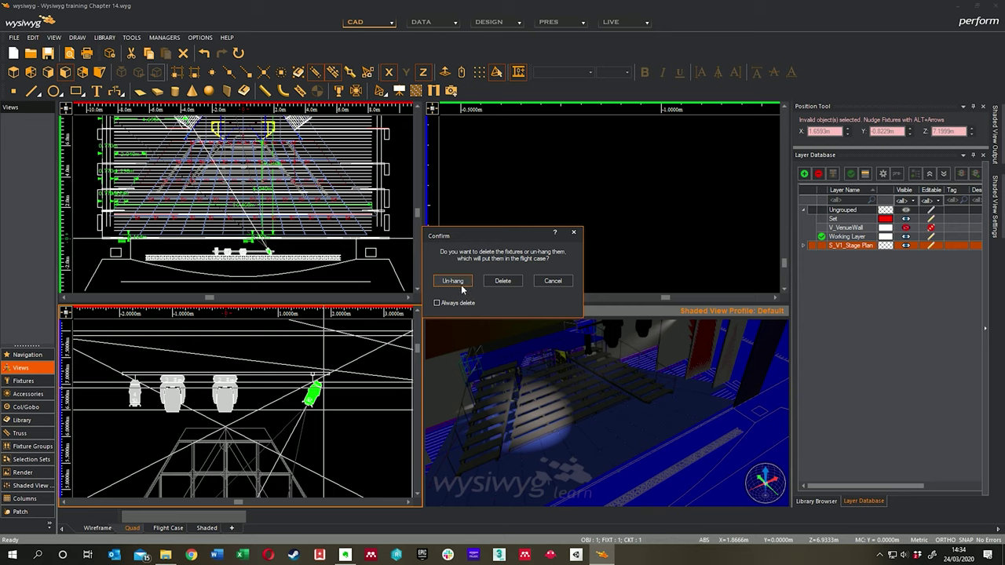
# Step: Delete the right-end fixture and the next remaining fixture outright from the pipe
pyautogui.click(506, 280)
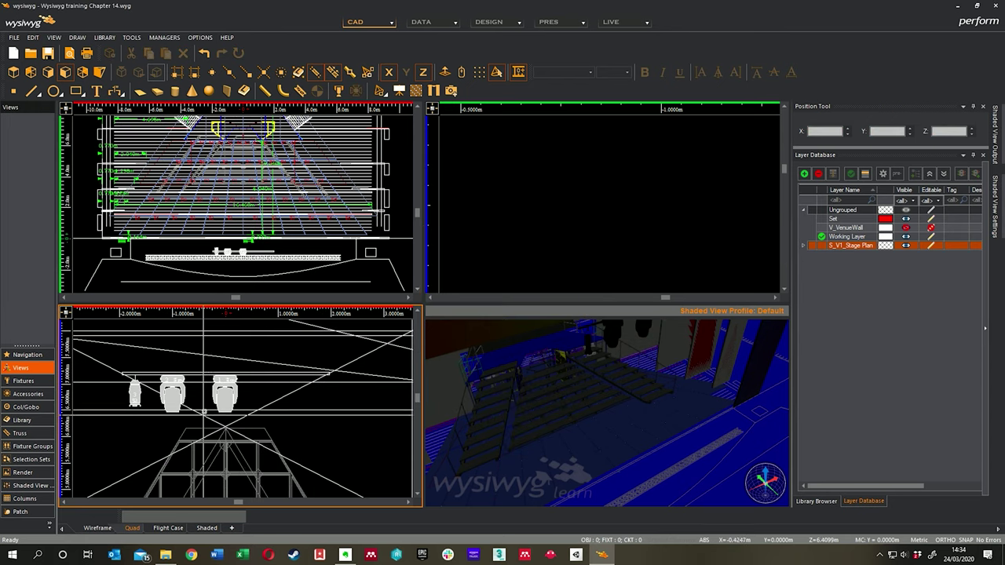
pyautogui.click(227, 390)
pyautogui.press('Delete')
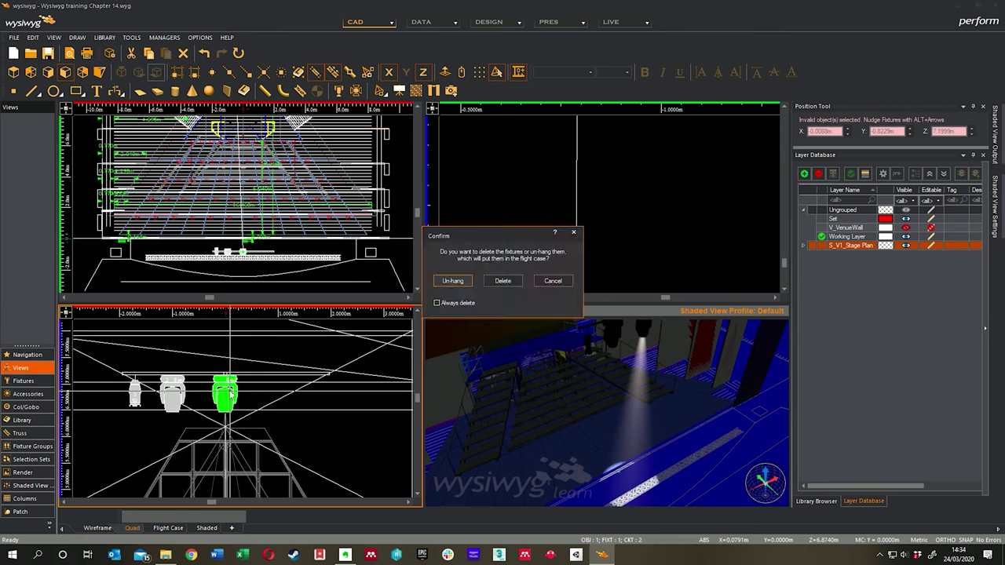
pyautogui.click(495, 282)
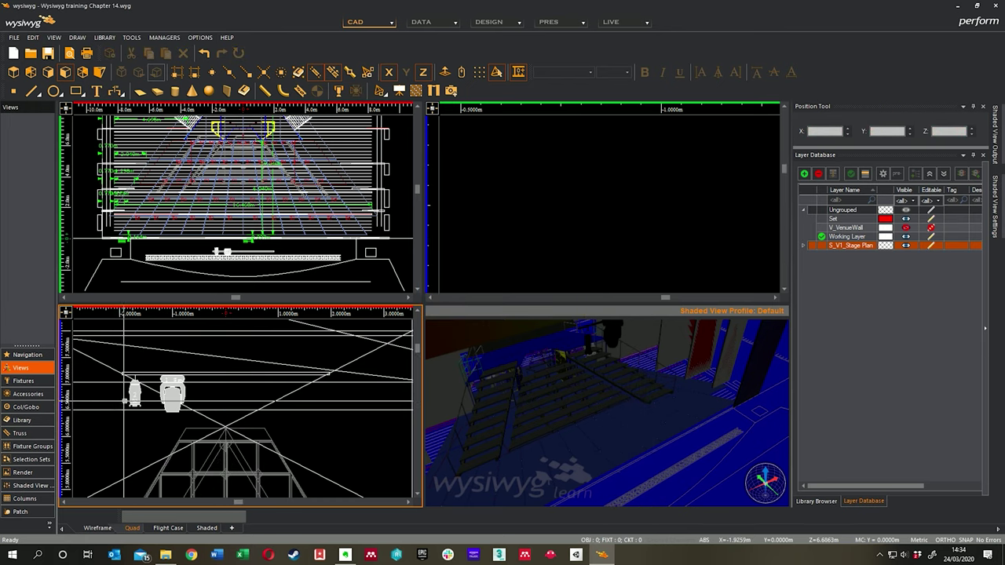
# Step: Un-hang the leftmost fixture on the pipe into the flight case
pyautogui.click(132, 402)
pyautogui.press('Delete')
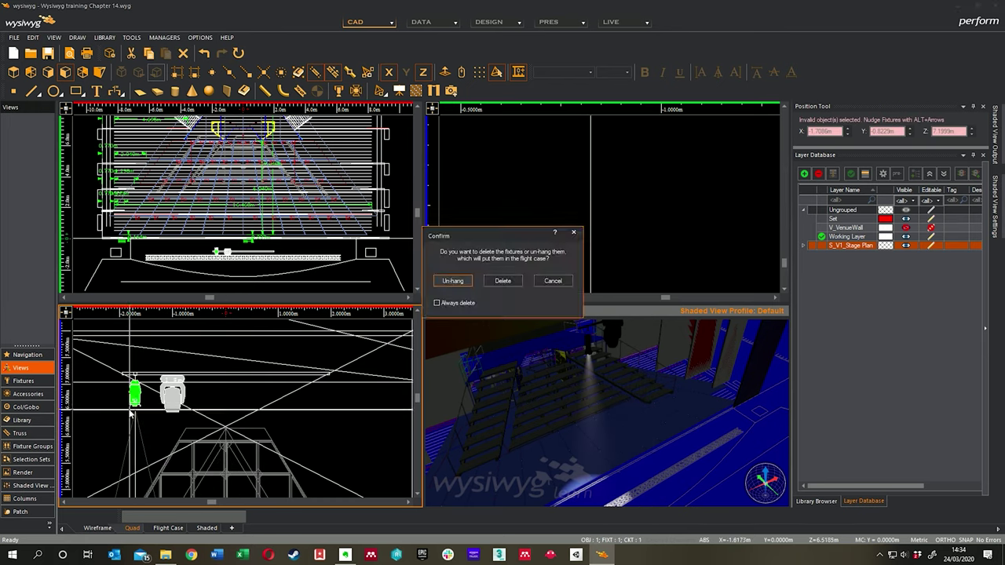
pyautogui.click(452, 281)
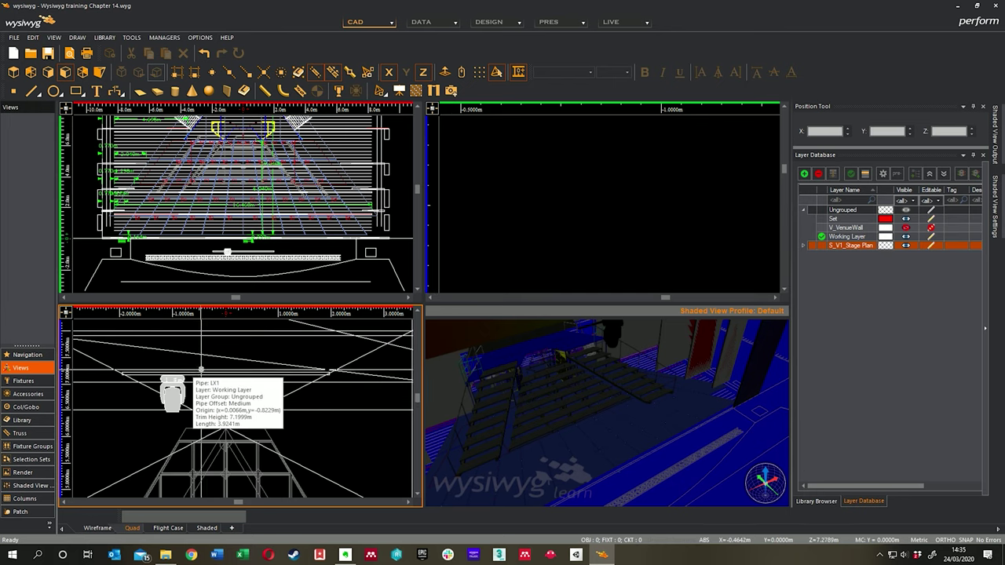
# Step: Delete pipe LX1, confirming the hang-structure warning and deleting its remaining fixture too
pyautogui.click(203, 372)
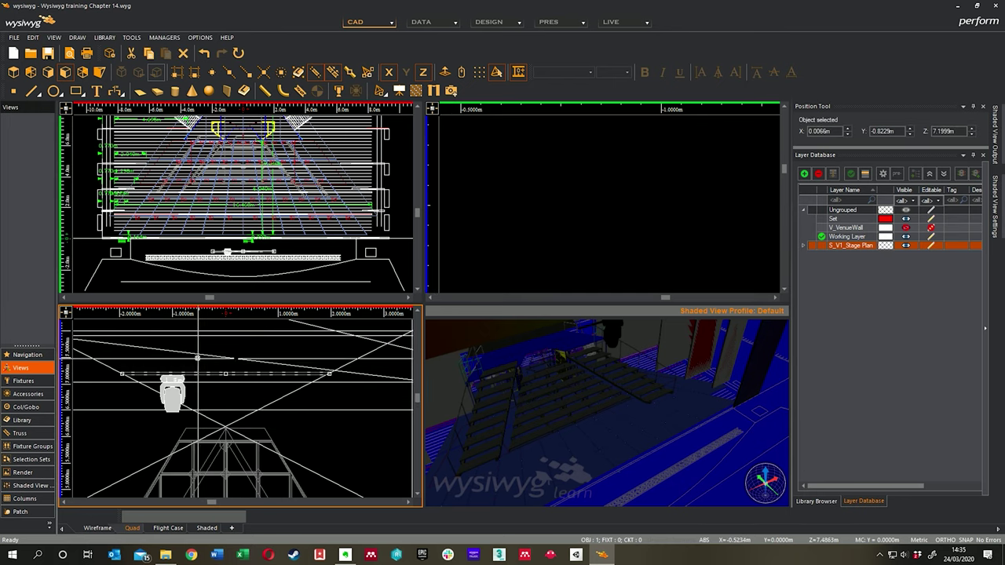
pyautogui.press('Delete')
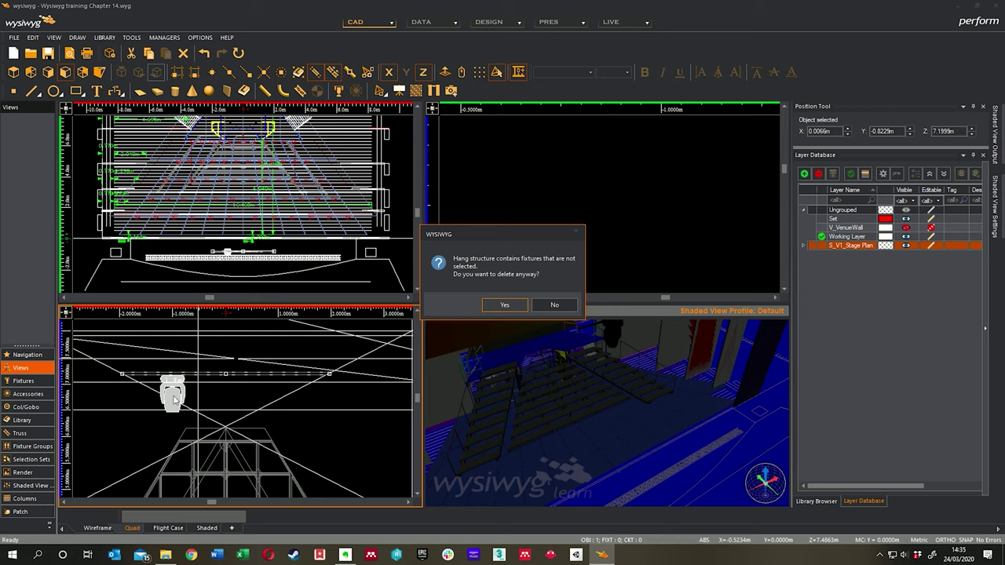
pyautogui.click(505, 305)
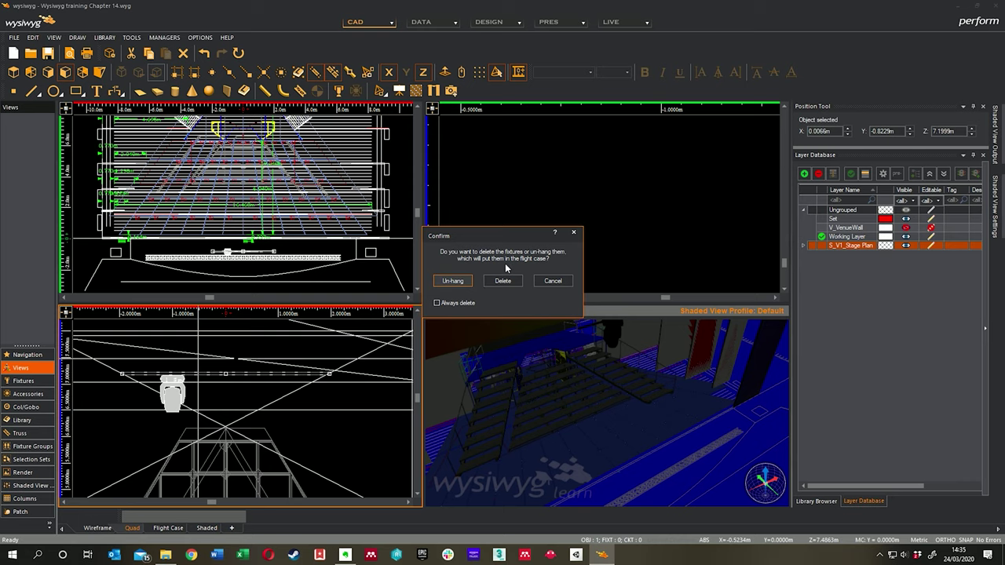
pyautogui.click(500, 281)
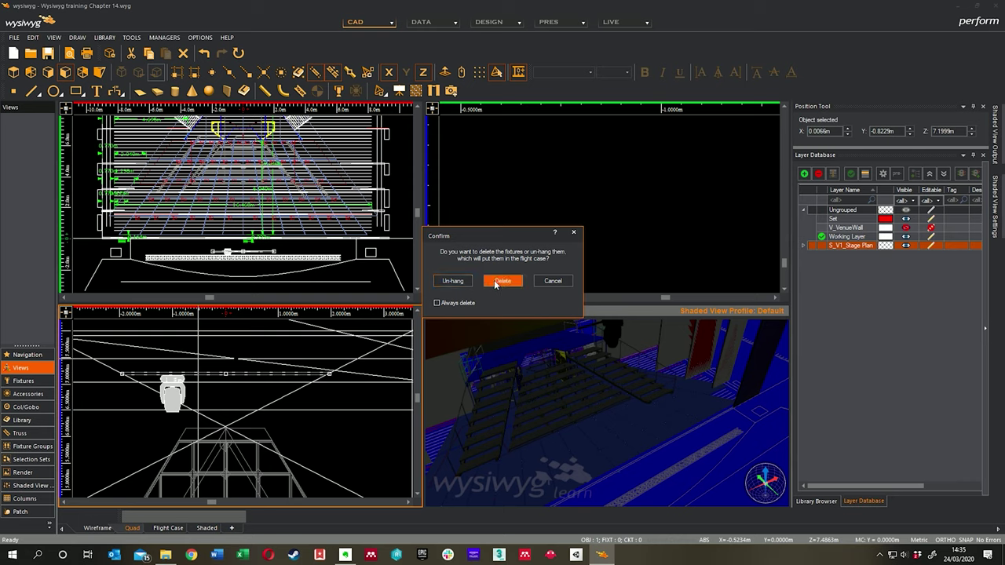
pyautogui.click(168, 528)
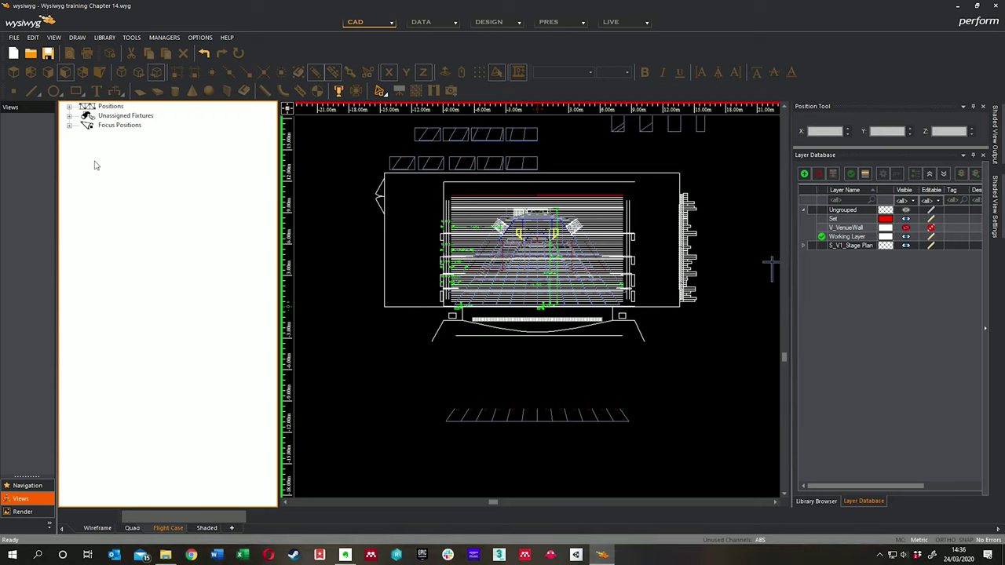
pyautogui.click(70, 117)
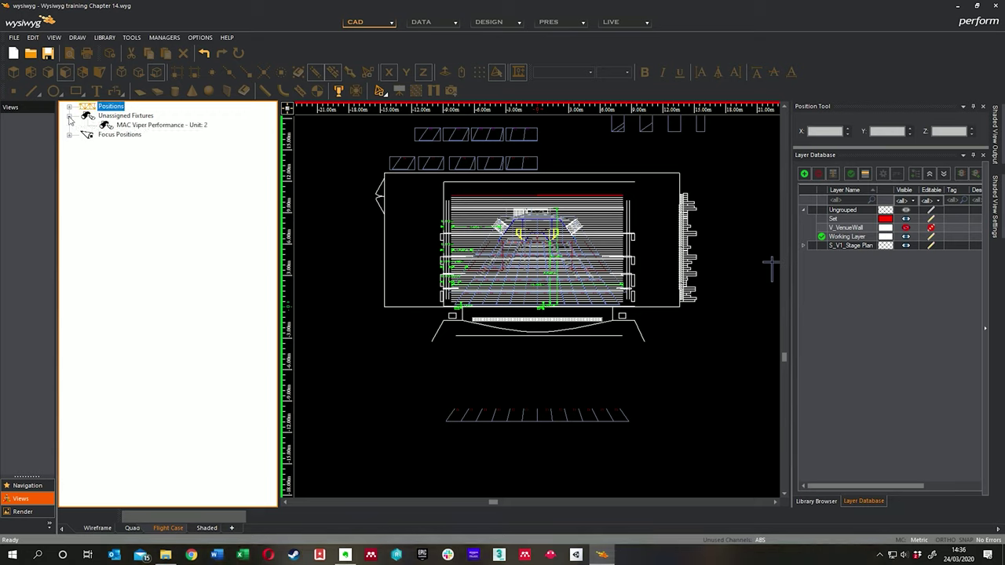
pyautogui.click(162, 125)
pyautogui.click(69, 135)
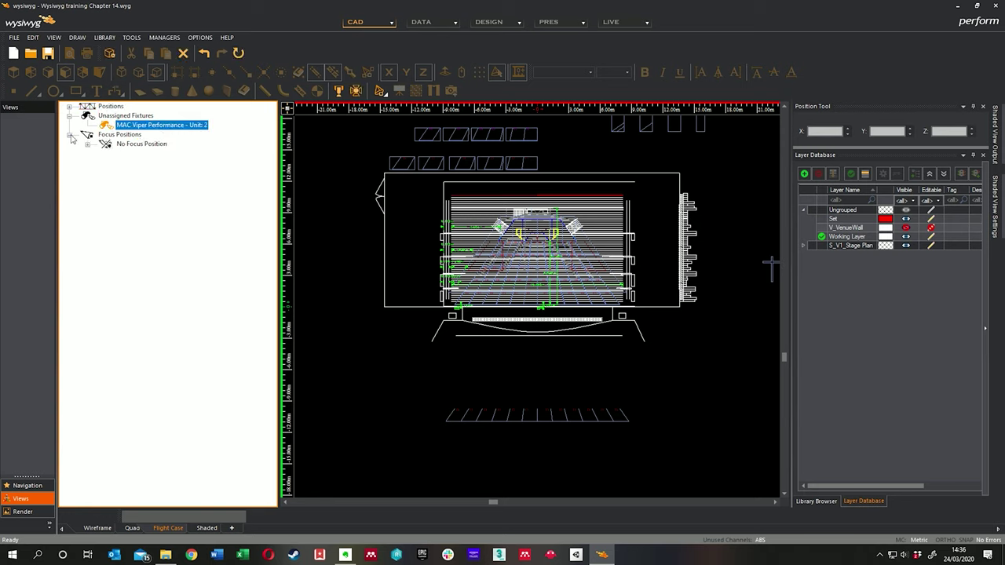
pyautogui.click(69, 107)
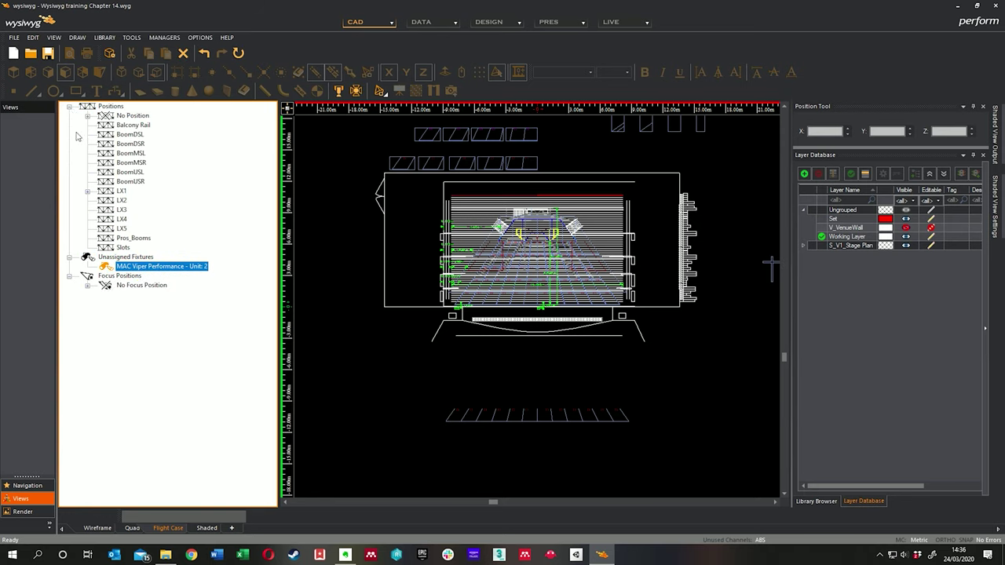
pyautogui.click(87, 190)
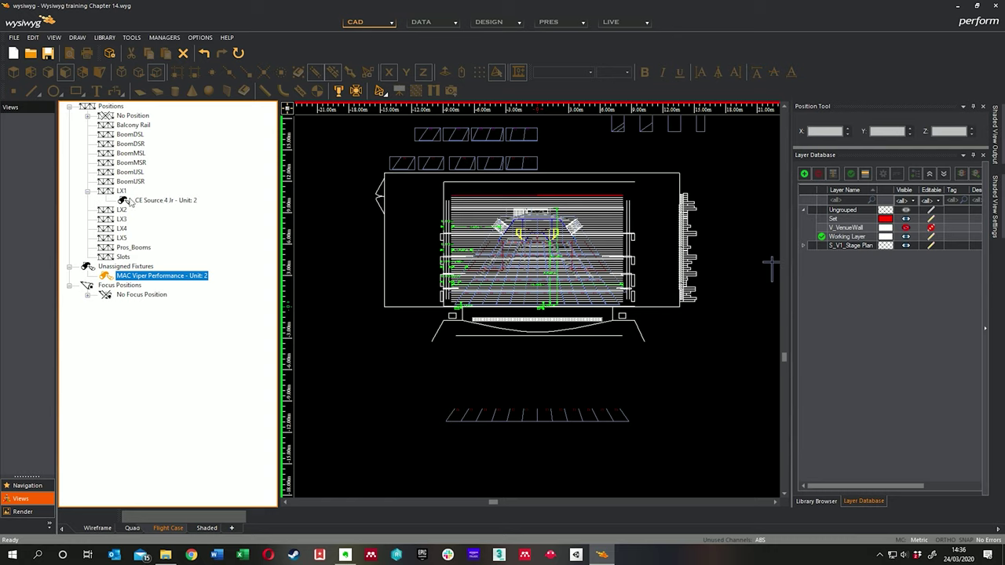
pyautogui.click(164, 200)
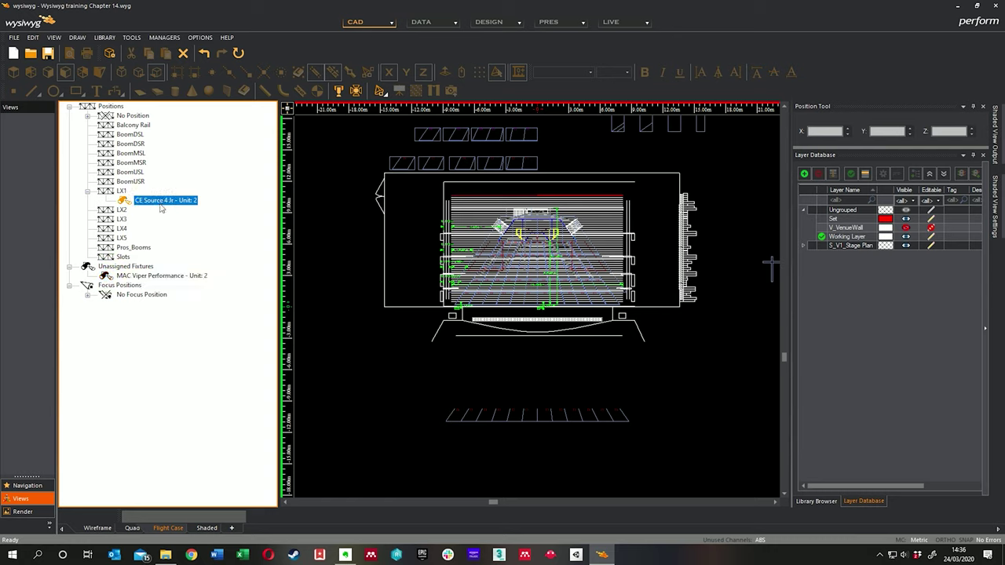
pyautogui.click(154, 276)
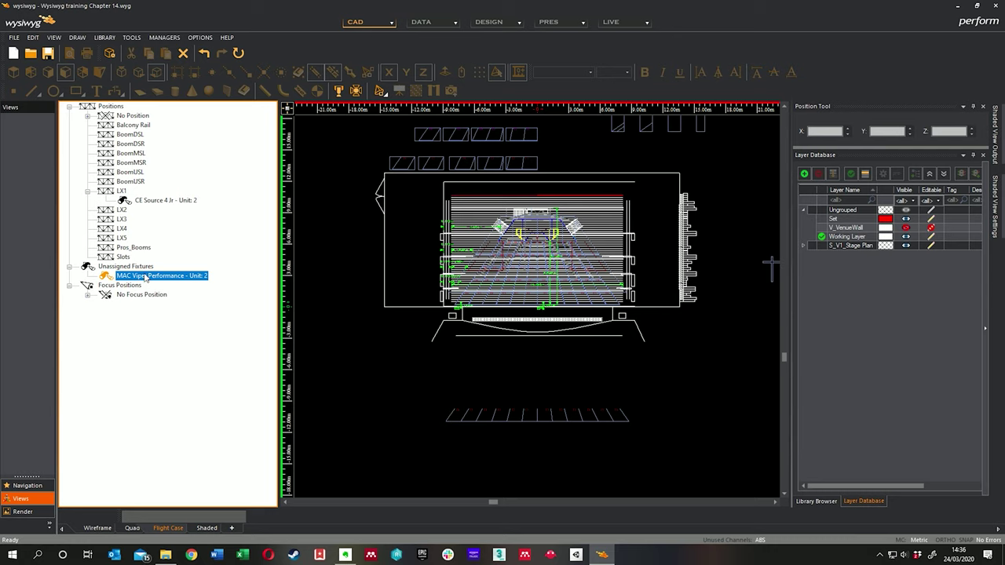
pyautogui.click(155, 201)
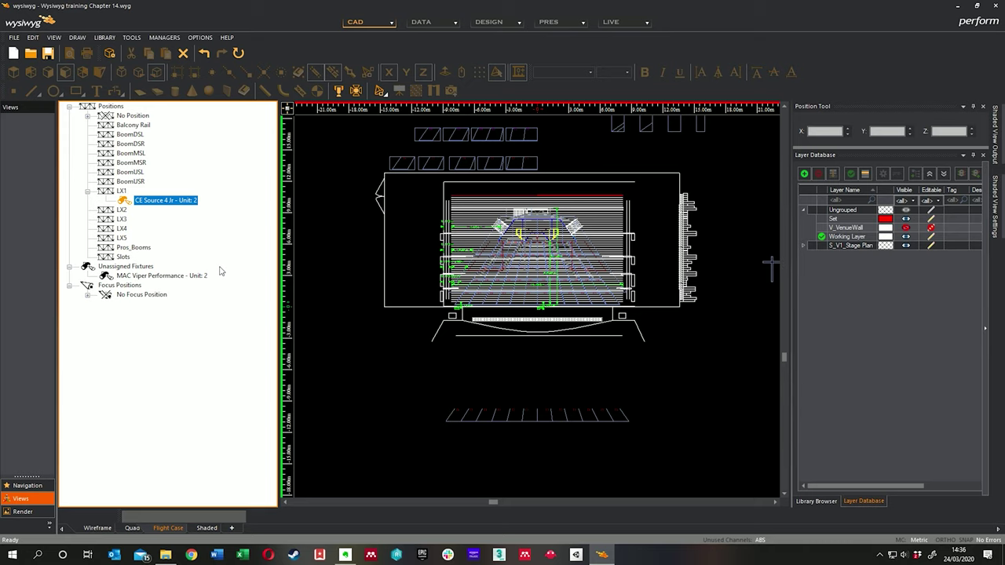
pyautogui.click(191, 276)
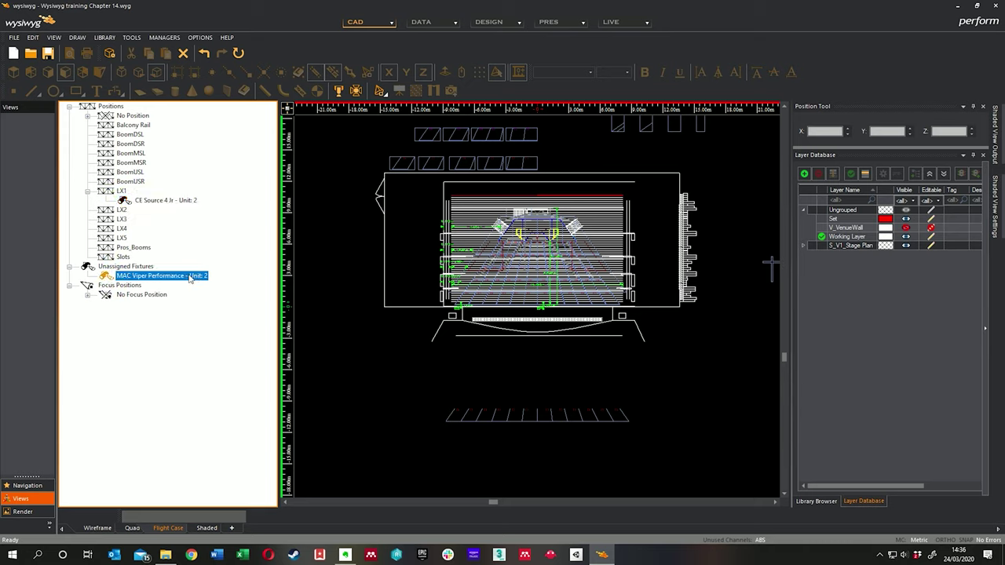
pyautogui.rightClick(190, 277)
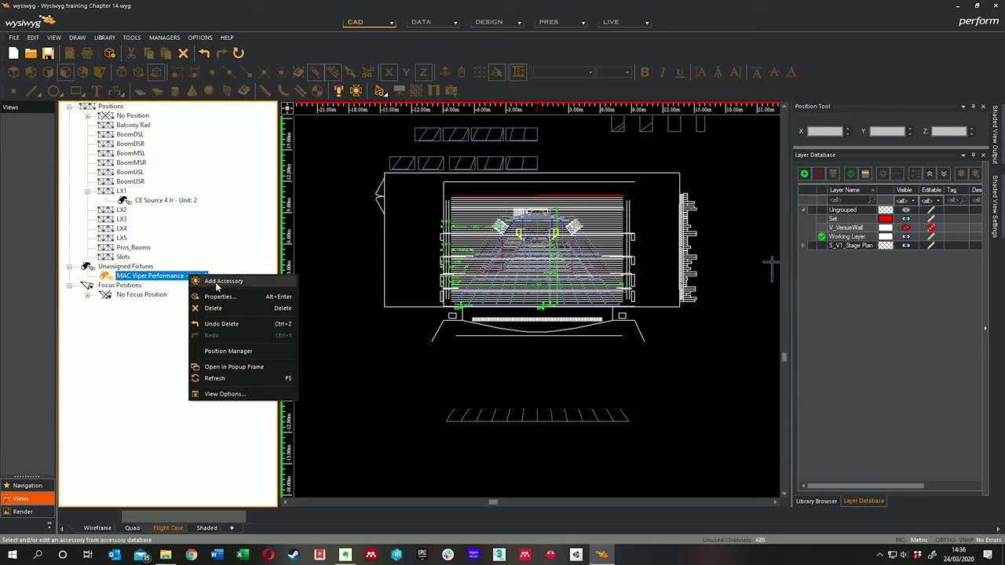
pyautogui.click(189, 202)
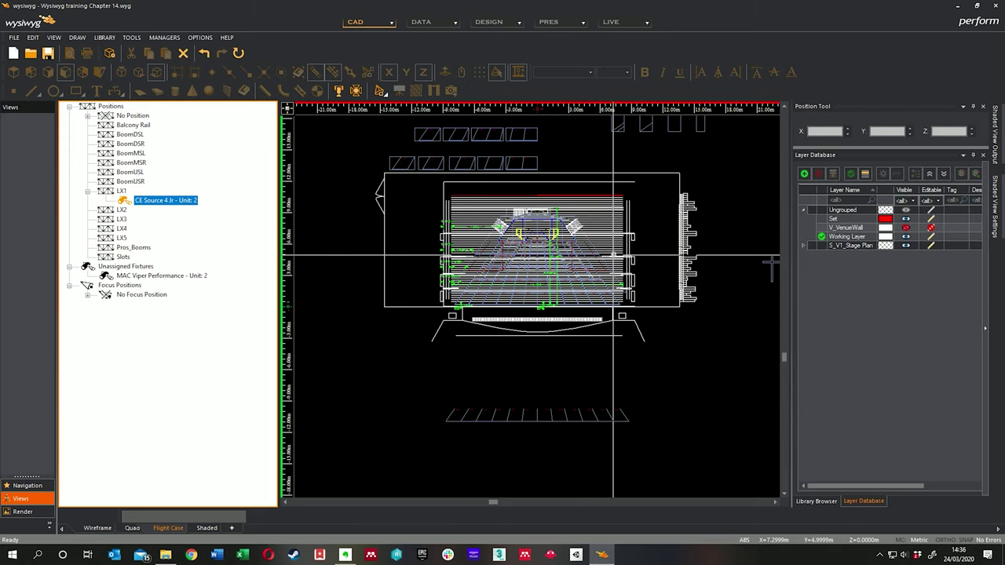
# Step: Draw a new pipe in the plan view below the stage front with default settings
pyautogui.moveTo(613, 255)
pyautogui.click(461, 282)
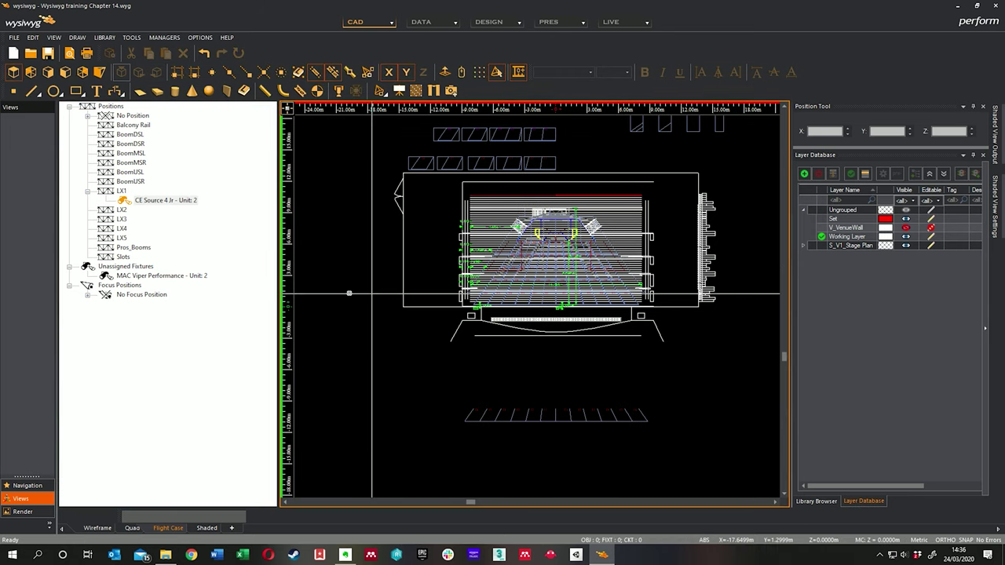
pyautogui.scroll(3, 561, 320)
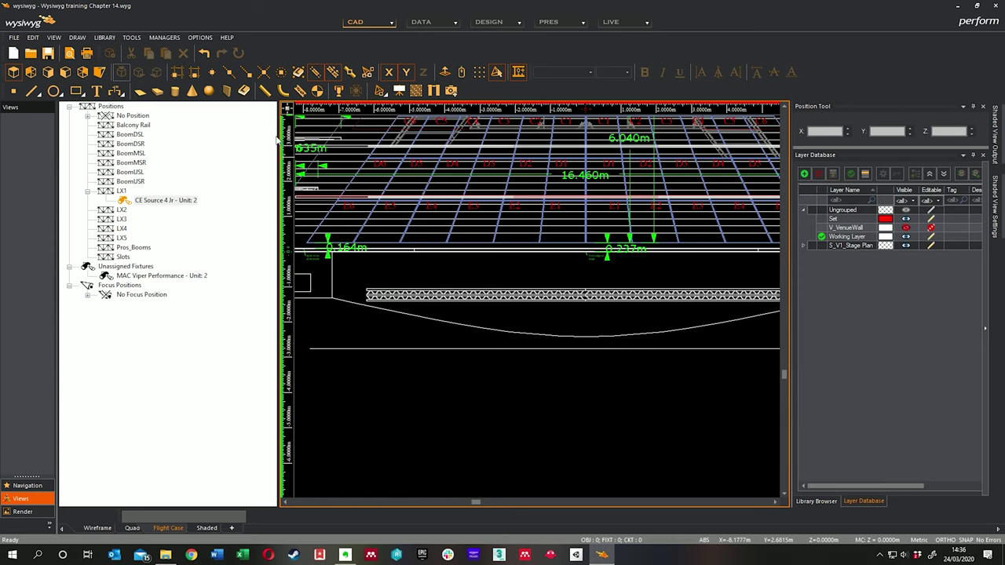
pyautogui.click(264, 91)
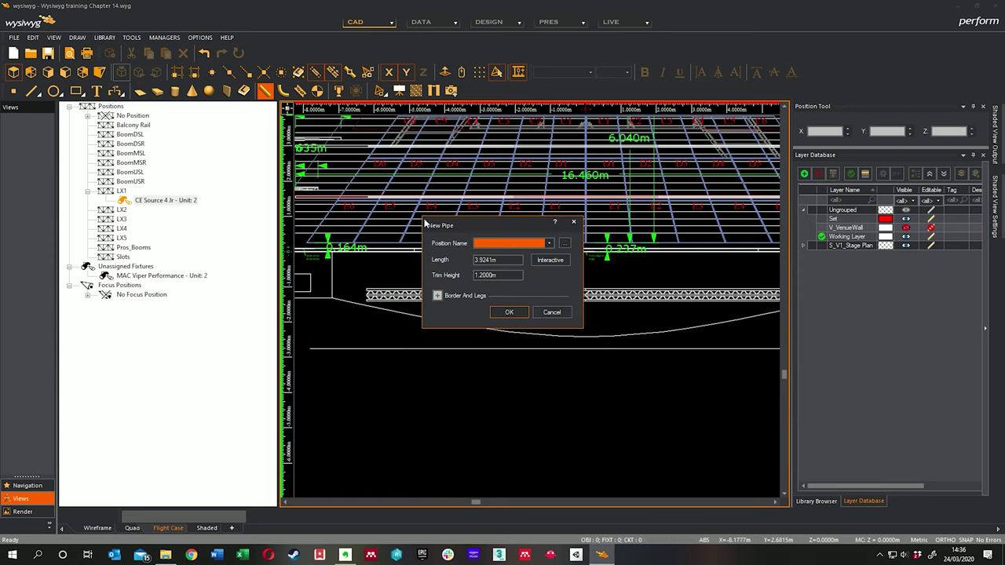
pyautogui.click(509, 312)
pyautogui.click(592, 375)
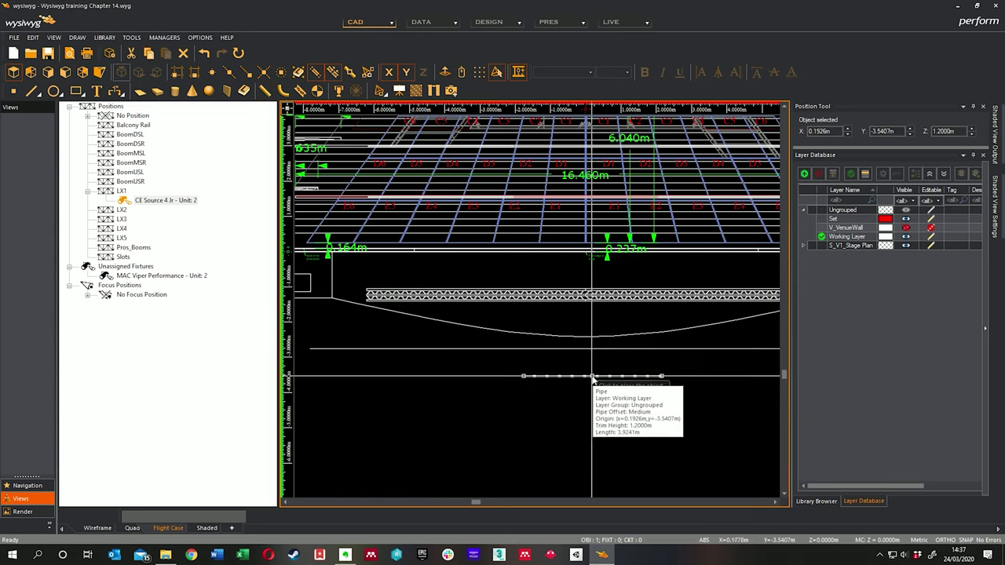
# Step: Hang the unassigned MAC Viper Performance on the new pipe and check the No Focus Position group
pyautogui.click(177, 277)
pyautogui.moveTo(178, 277); pyautogui.dragTo(547, 377)
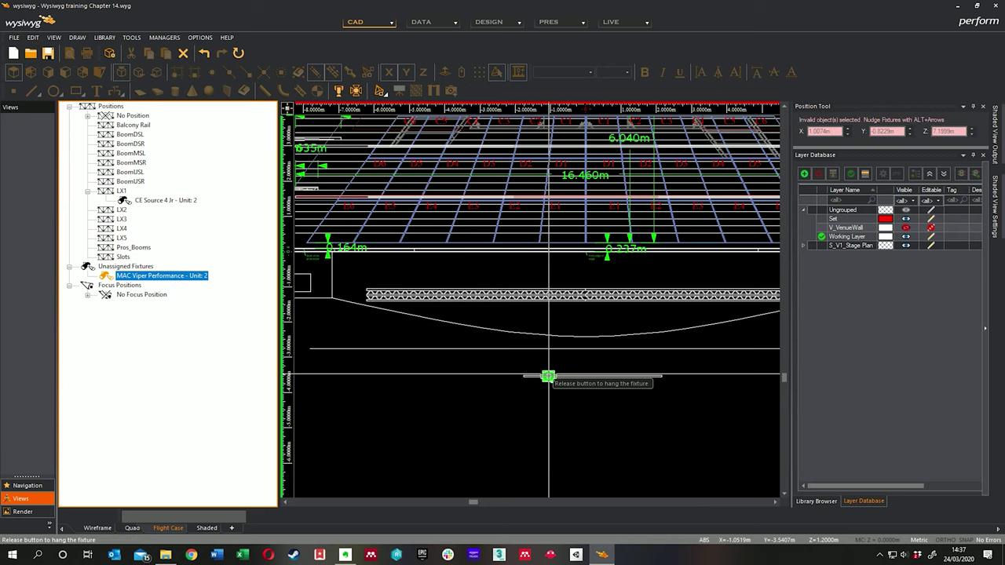
pyautogui.moveTo(548, 377); pyautogui.dragTo(548, 377)
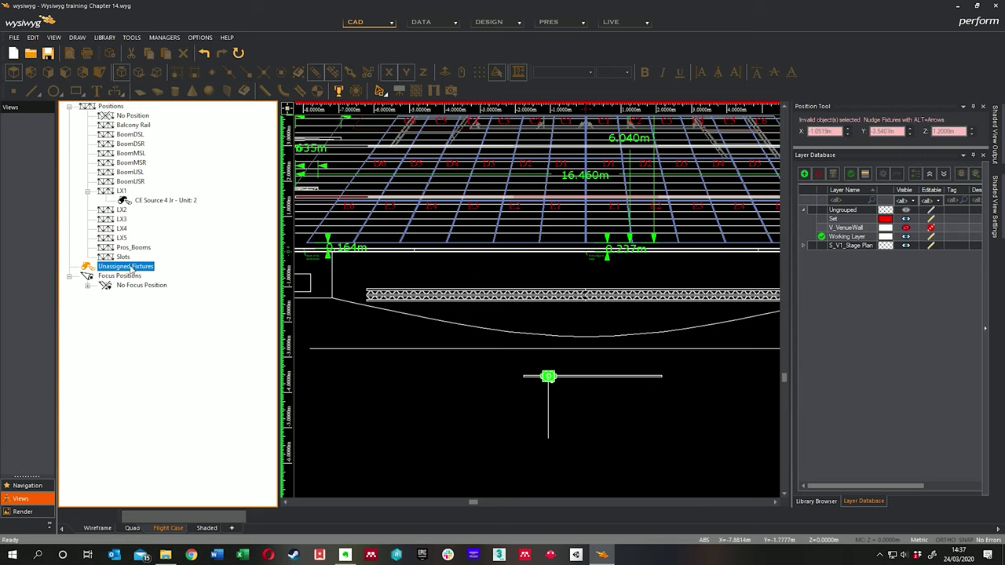
pyautogui.click(130, 118)
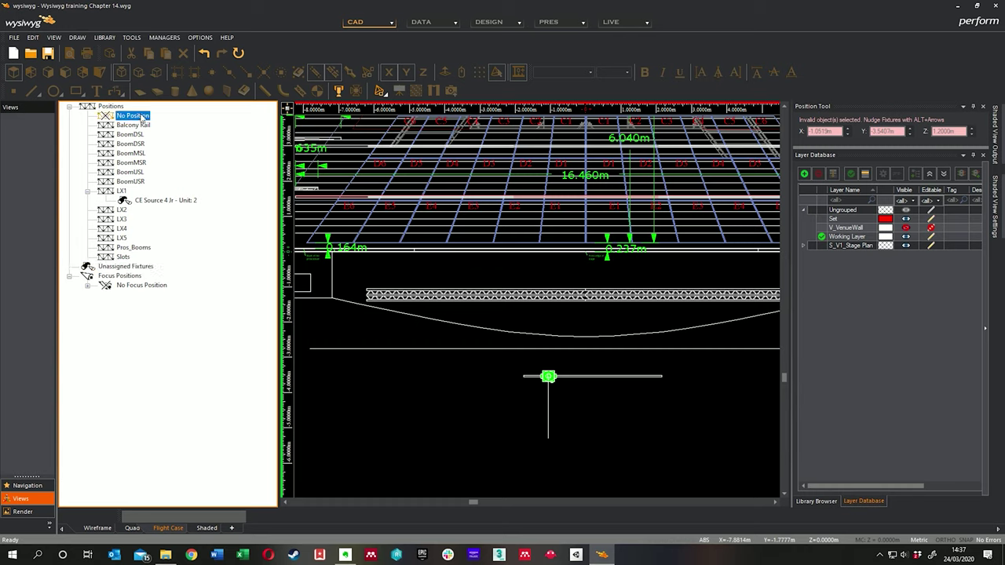
pyautogui.click(87, 286)
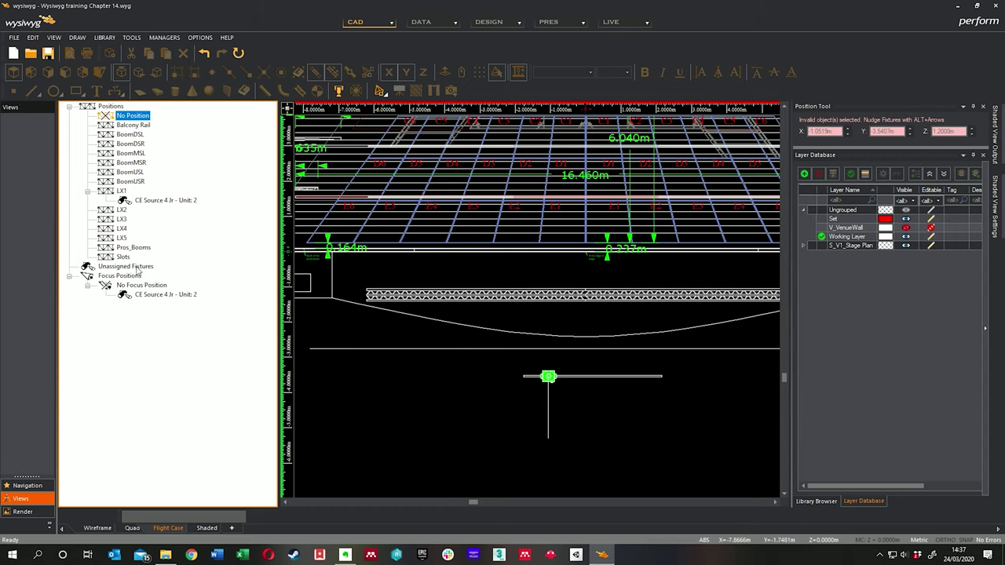
# Step: Un-hang the MAC Viper from the new pipe back into the flight case
pyautogui.click(580, 394)
pyautogui.press('Delete')
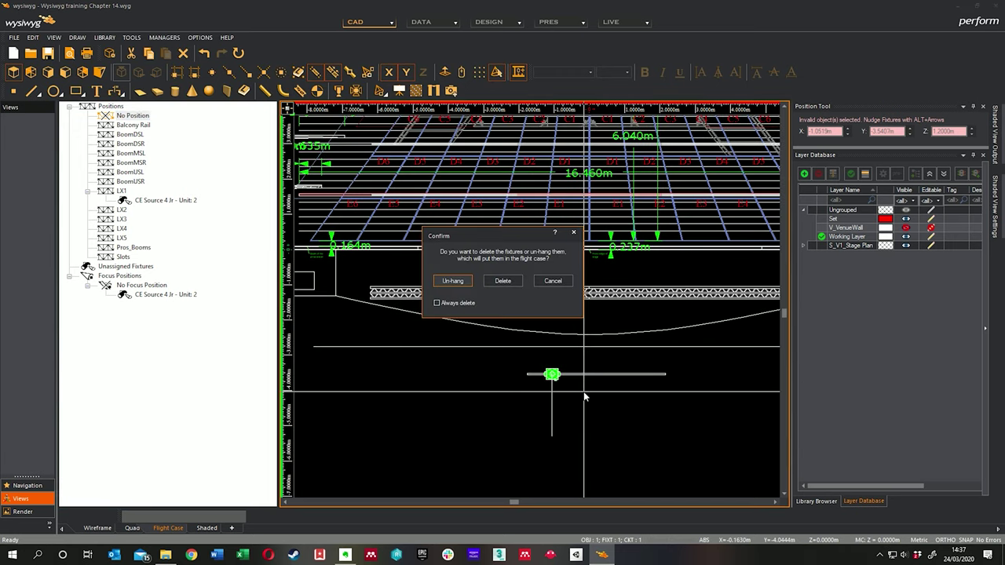
pyautogui.click(452, 281)
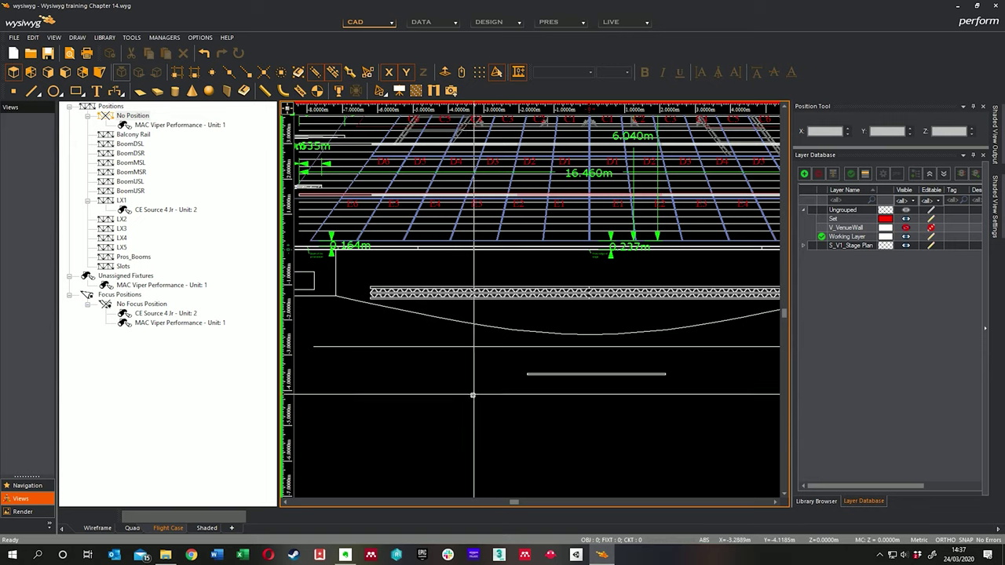
# Step: Select the now-empty pipe in the plan to remove it
pyautogui.moveTo(473, 394); pyautogui.dragTo(480, 410, button='middle')
pyautogui.click(547, 374)
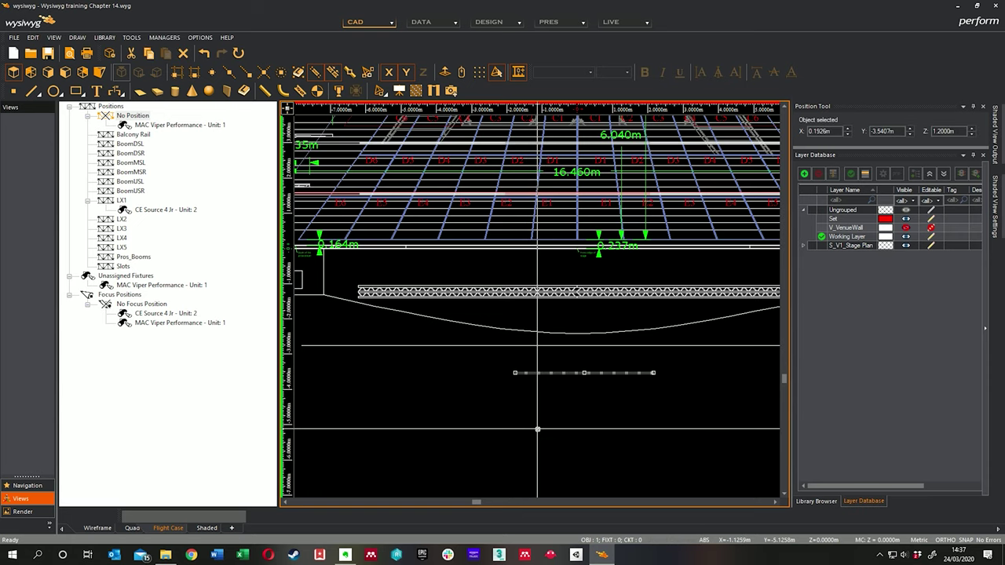
pyautogui.press('Escape')
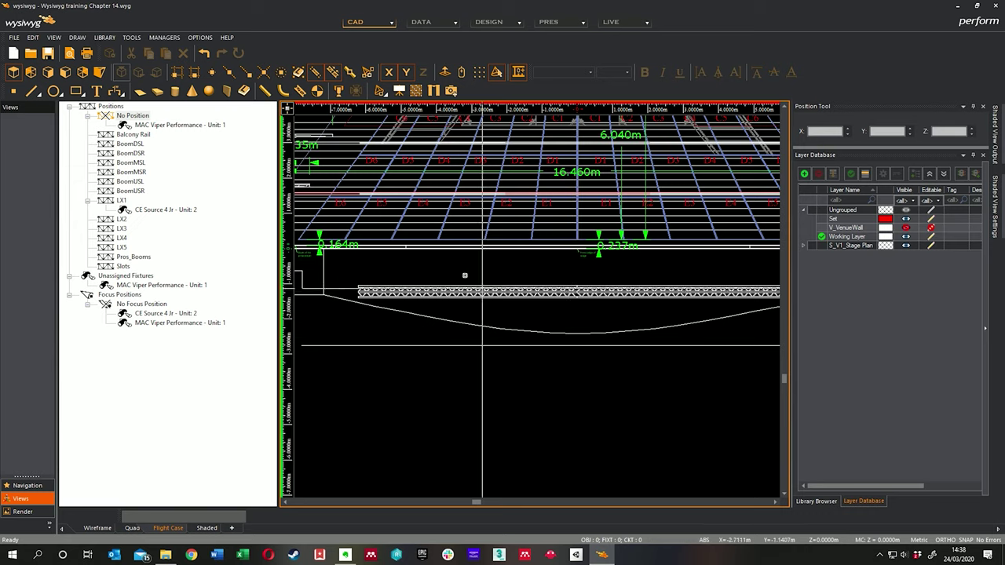
pyautogui.click(16, 38)
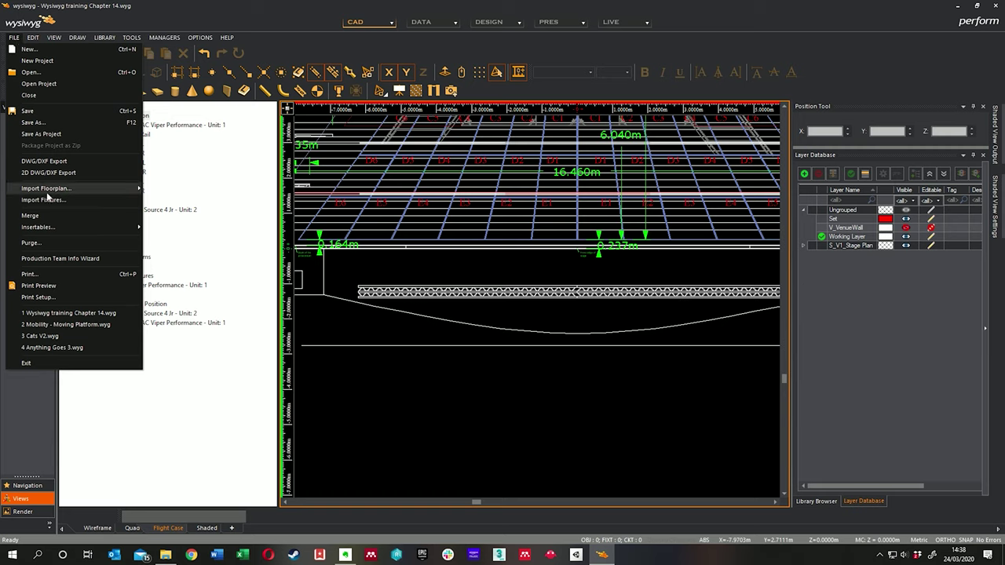
pyautogui.moveTo(52, 229)
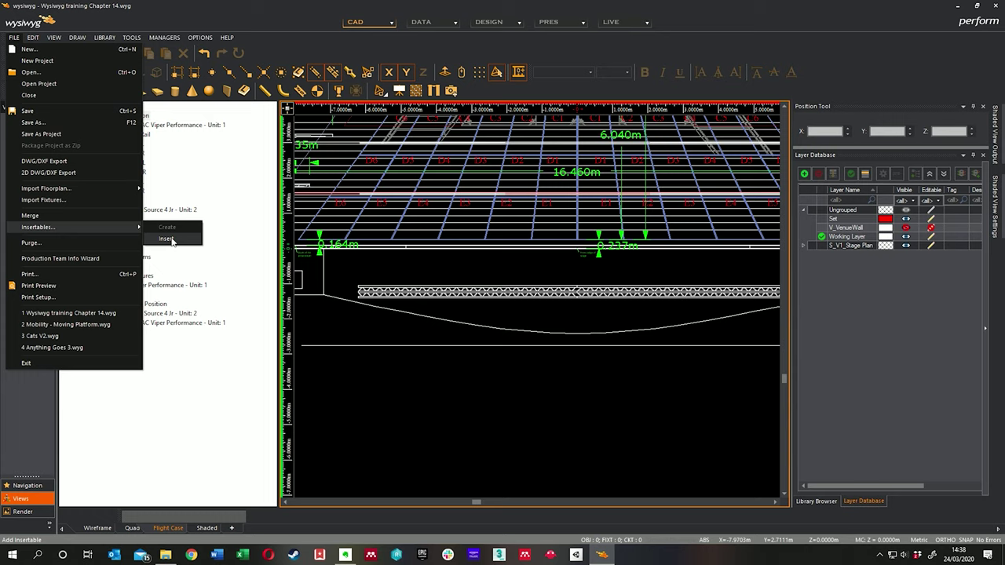
pyautogui.click(167, 238)
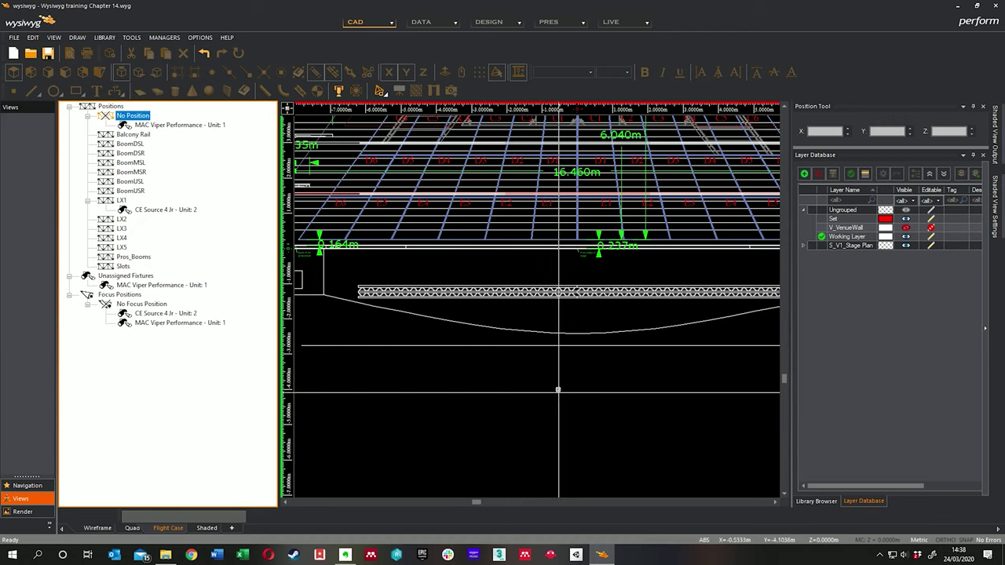
# Step: Switch to the Wireframe view and zoom and pan until the whole venue plan is visible
pyautogui.moveTo(567, 337); pyautogui.dragTo(503, 344, button='middle')
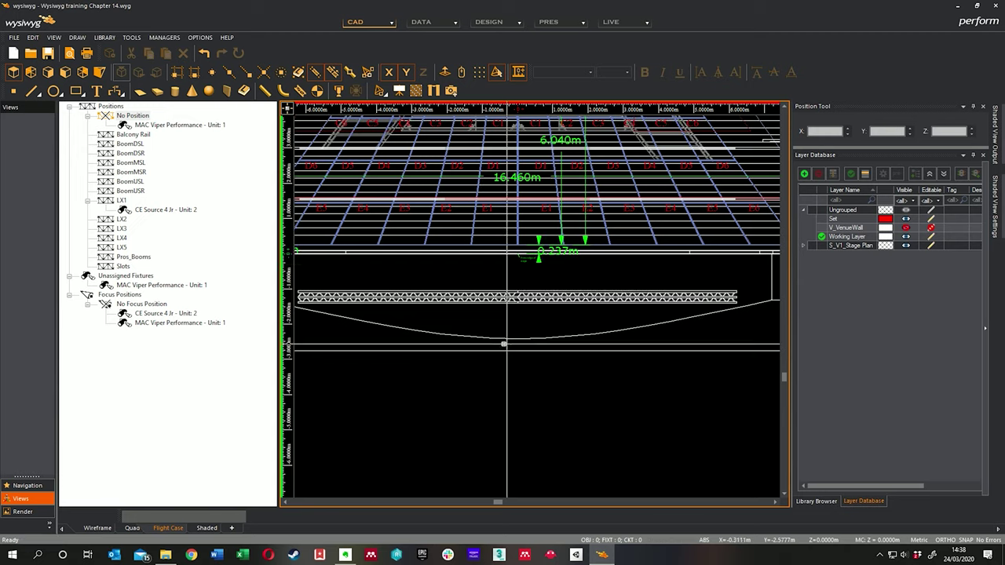
pyautogui.click(98, 528)
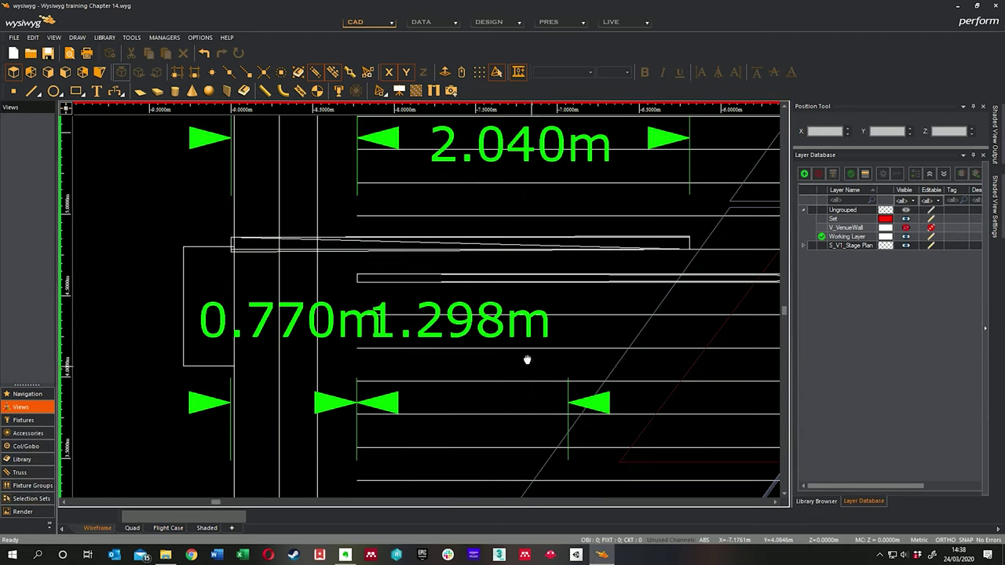
pyautogui.scroll(-3, 436, 277)
pyautogui.scroll(-5, 437, 276)
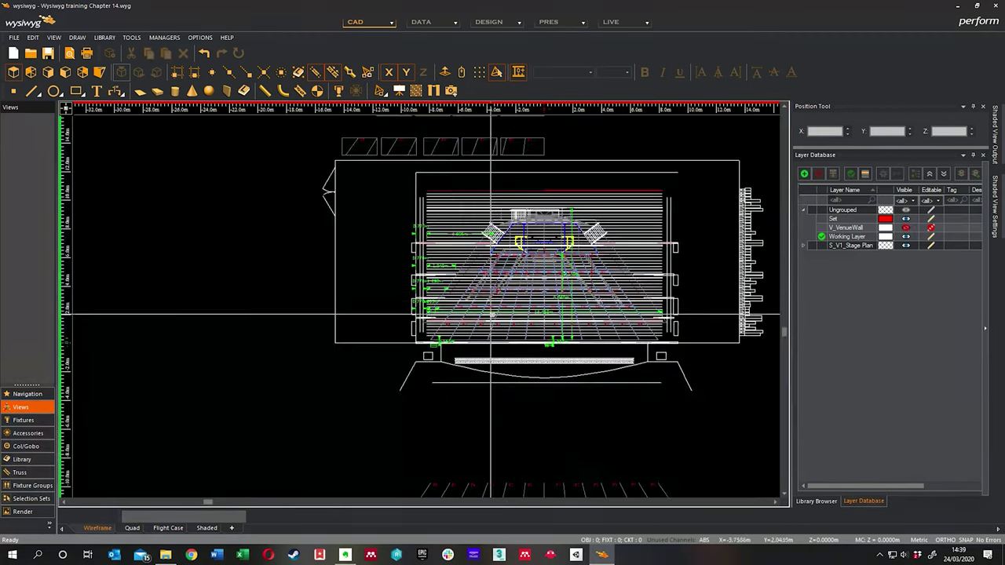
pyautogui.scroll(1, 436, 277)
pyautogui.moveTo(568, 354); pyautogui.dragTo(468, 373, button='middle')
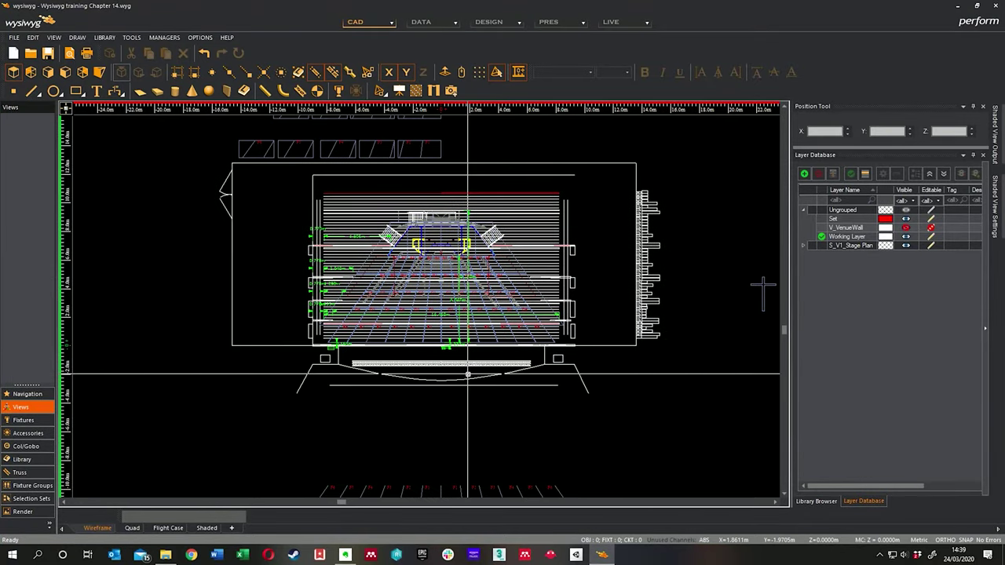